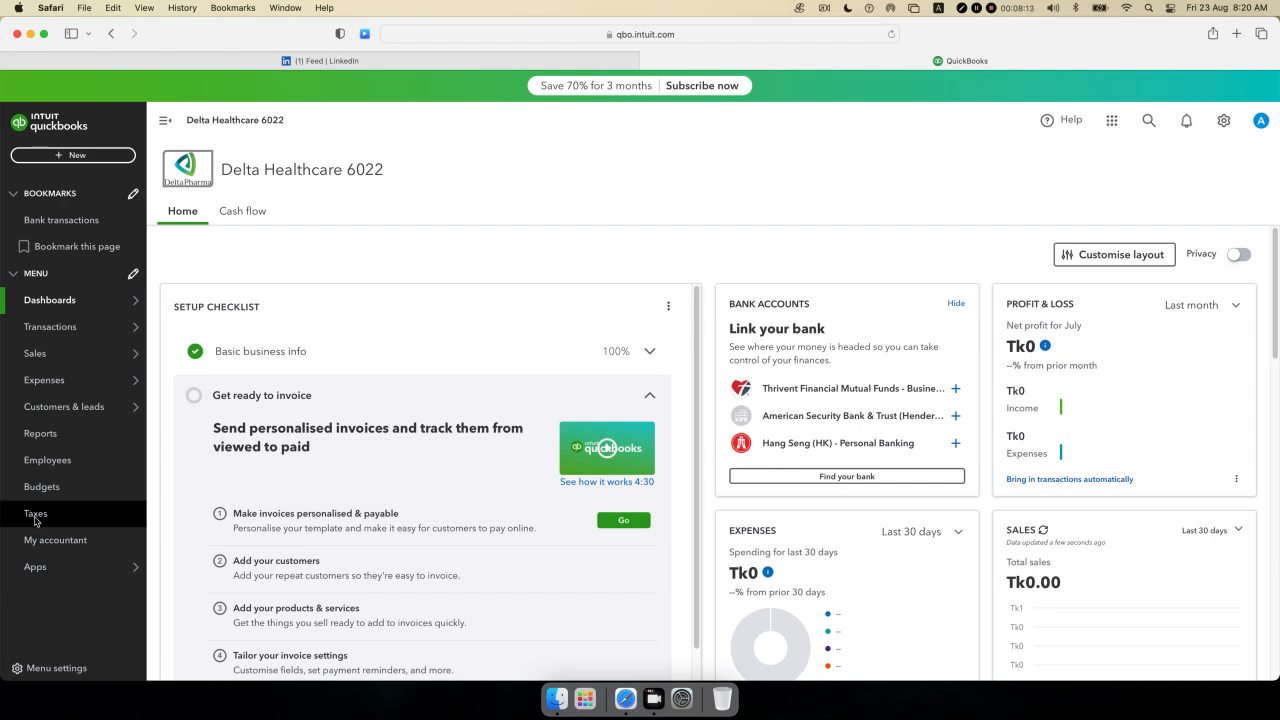
# - Start the sales tax setup from the Taxes page and name the tax "Sales Tax 15%"
pyautogui.click(35, 516)
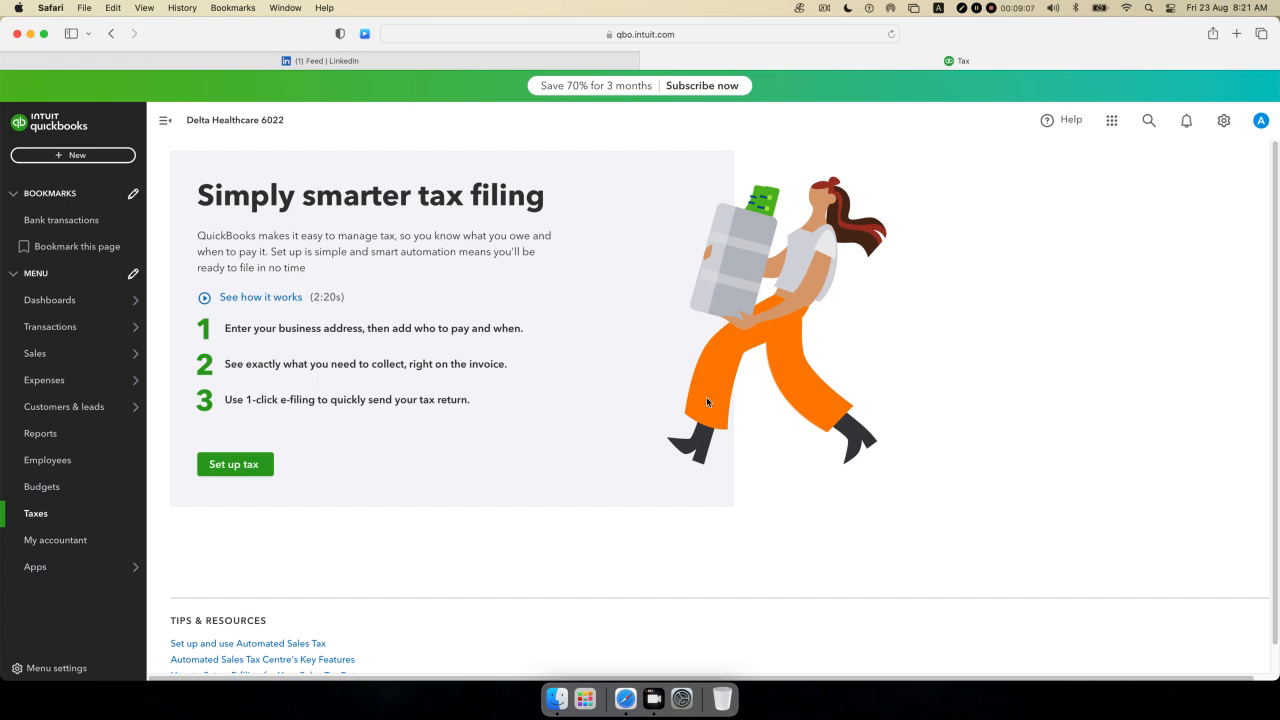
pyautogui.click(223, 465)
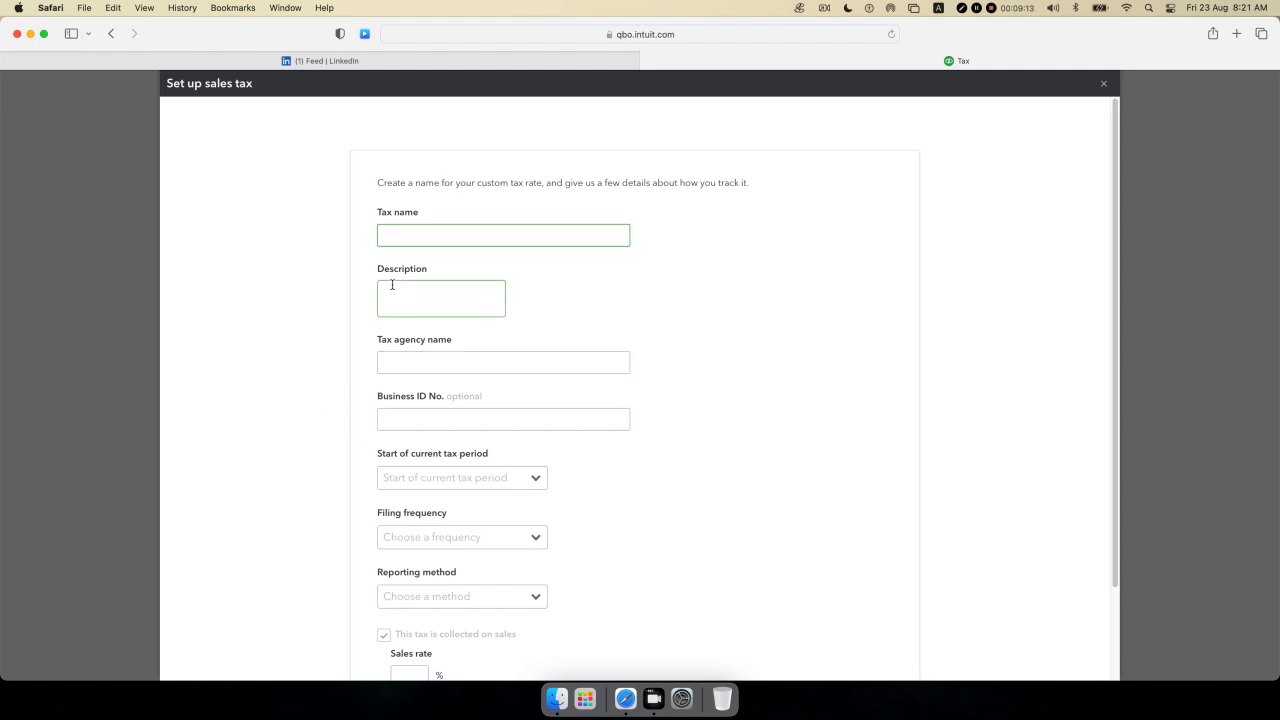
pyautogui.scroll(-3, 431, 323)
pyautogui.scroll(3, 431, 323)
pyautogui.write('Sales Tax 15%')
pyautogui.click(446, 300)
# - Replace the suggested tax agency name with NBR and leave the business ID number empty
pyautogui.click(449, 362)
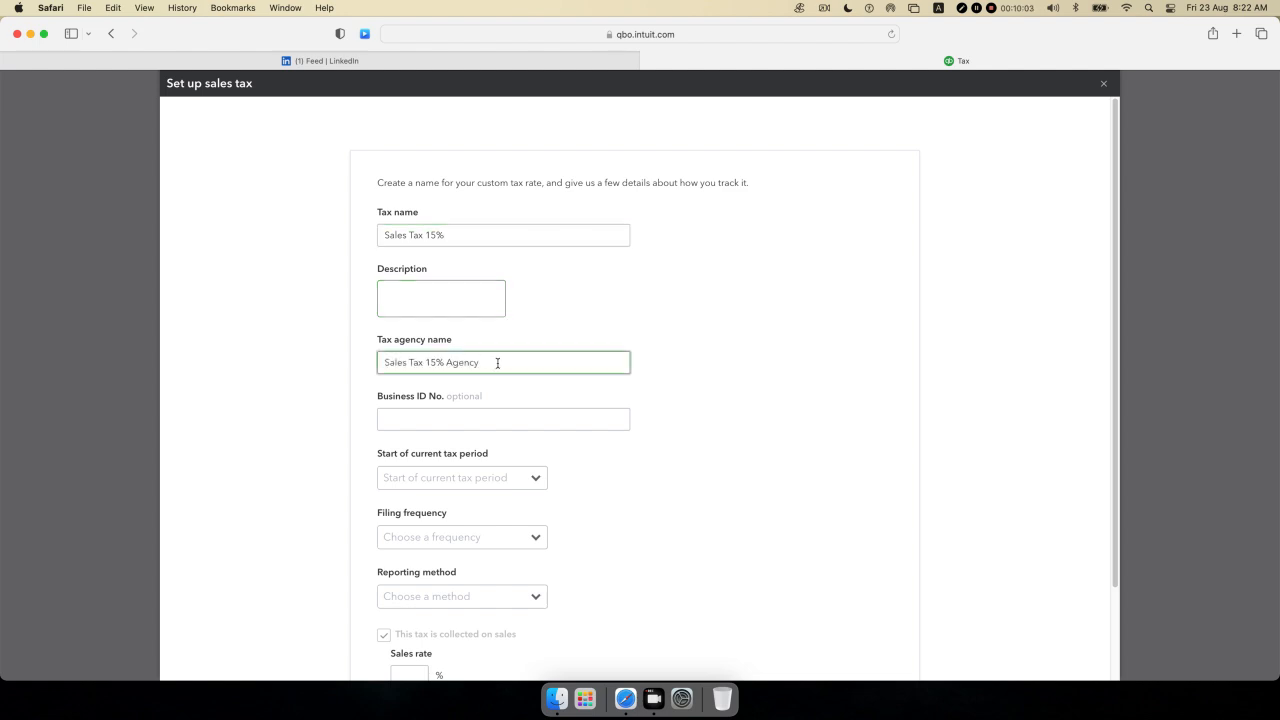
pyautogui.click(448, 364)
pyautogui.moveTo(494, 363); pyautogui.dragTo(363, 364)
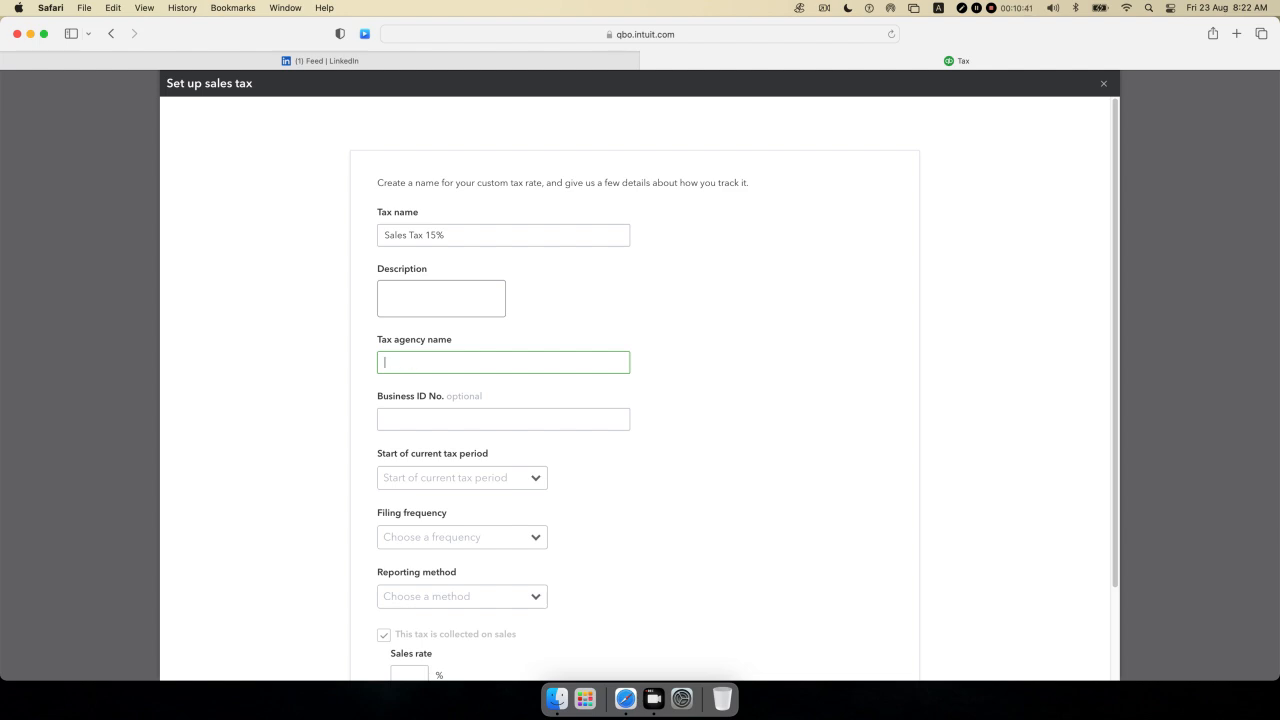
pyautogui.write('RA')
pyautogui.press('BackSpace')
pyautogui.press('BackSpace')
pyautogui.press('BackSpace')
pyautogui.press('BackSpace')
pyautogui.press('BackSpace')
pyautogui.write('NBR')
pyautogui.click(427, 419)
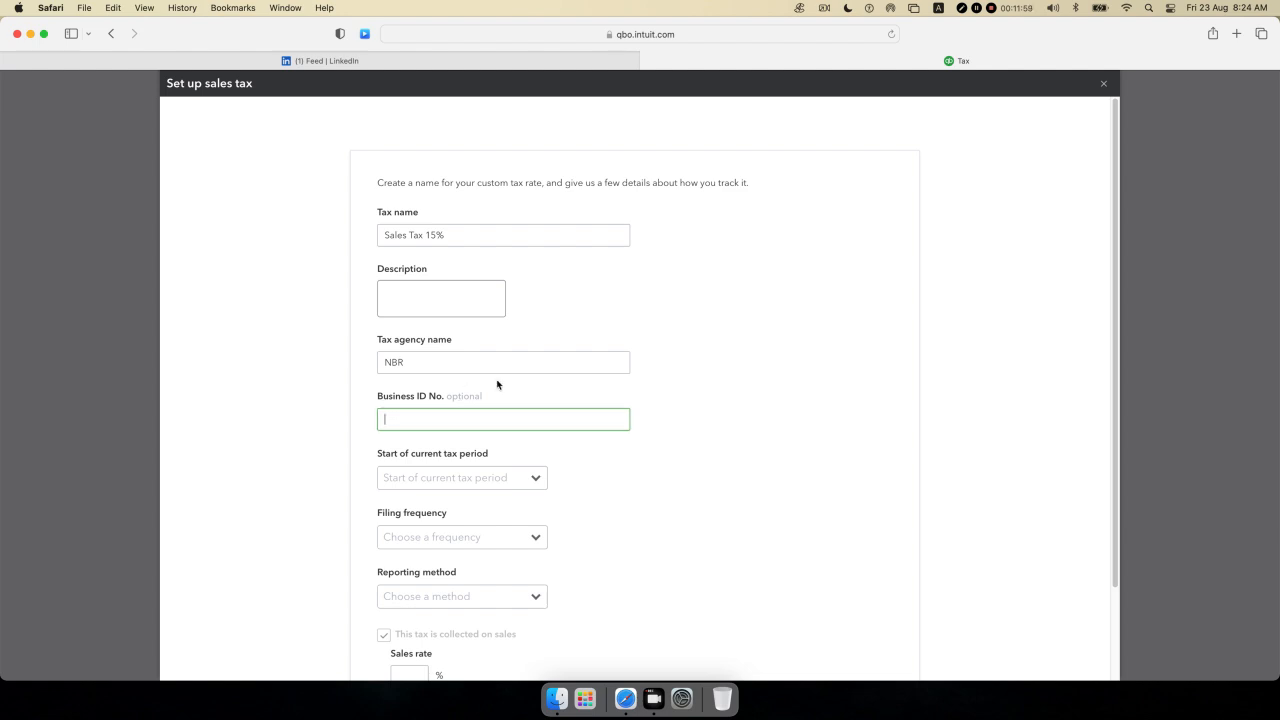
# - Set the start of the current tax period to January
pyautogui.scroll(-2, 502, 381)
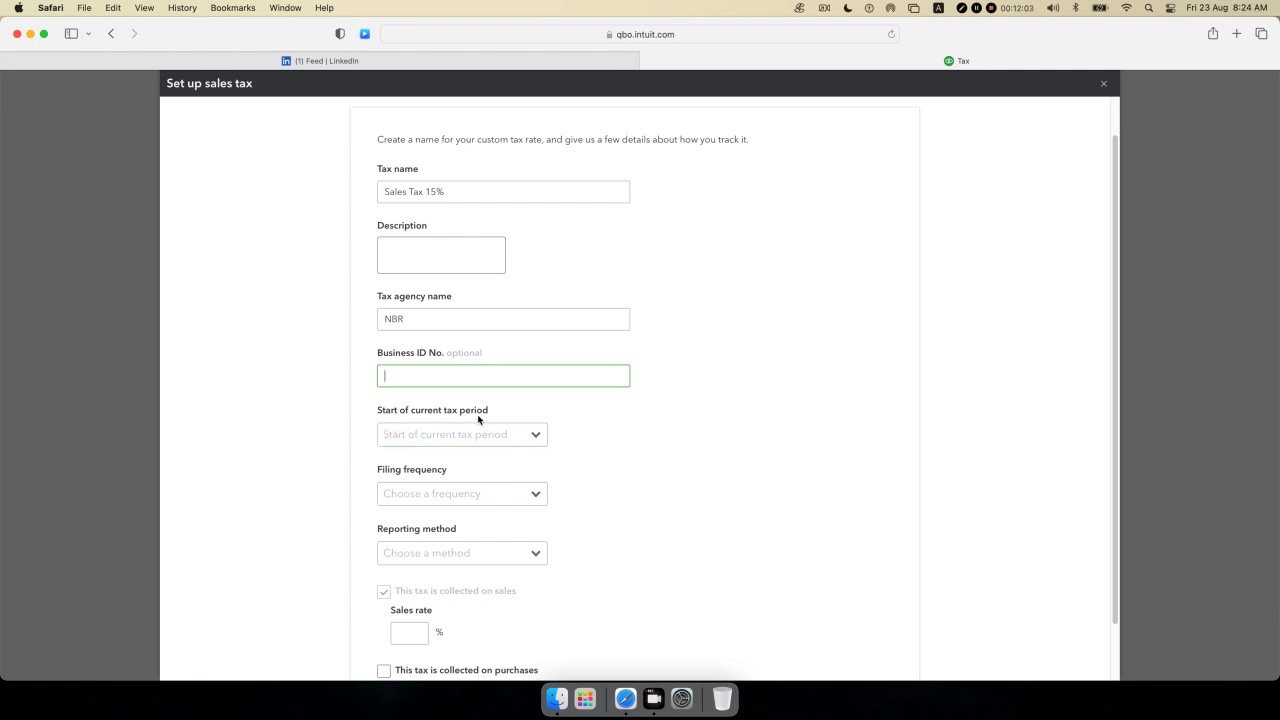
pyautogui.scroll(-1, 554, 406)
pyautogui.click(540, 416)
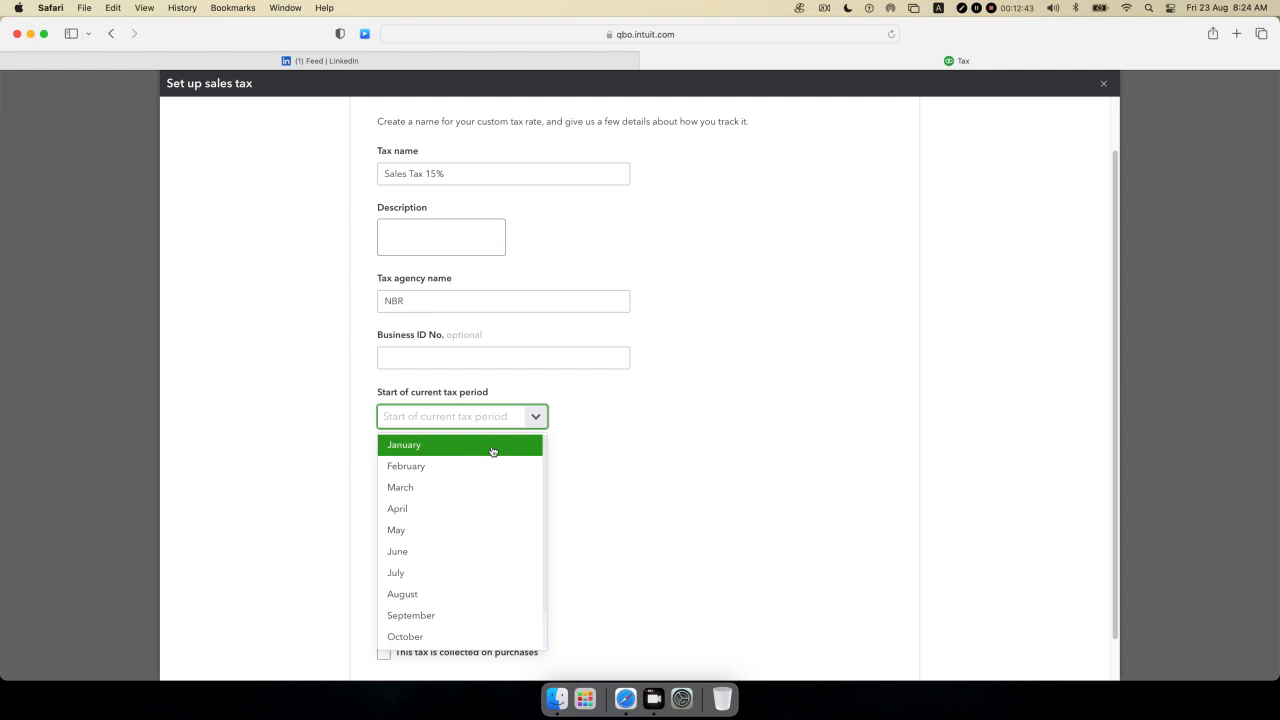
pyautogui.click(429, 452)
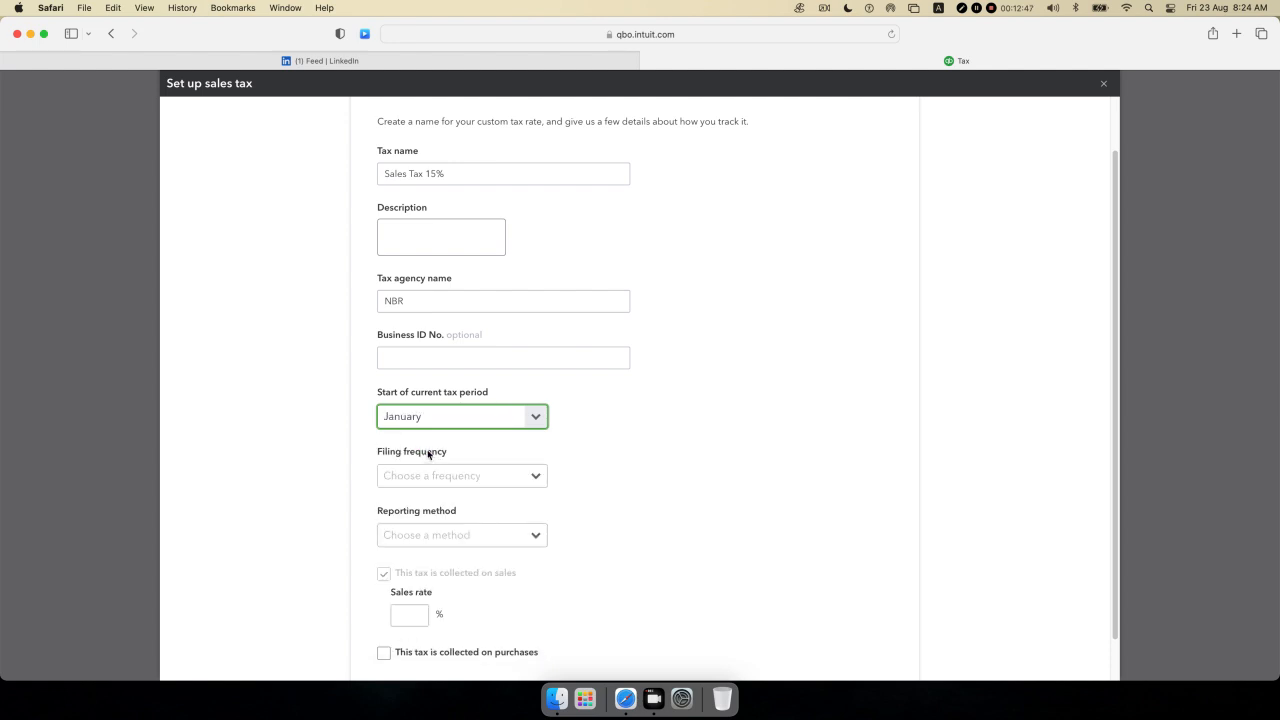
# - Set the filing frequency to Monthly and the reporting method to Cash
pyautogui.scroll(-1, 619, 424)
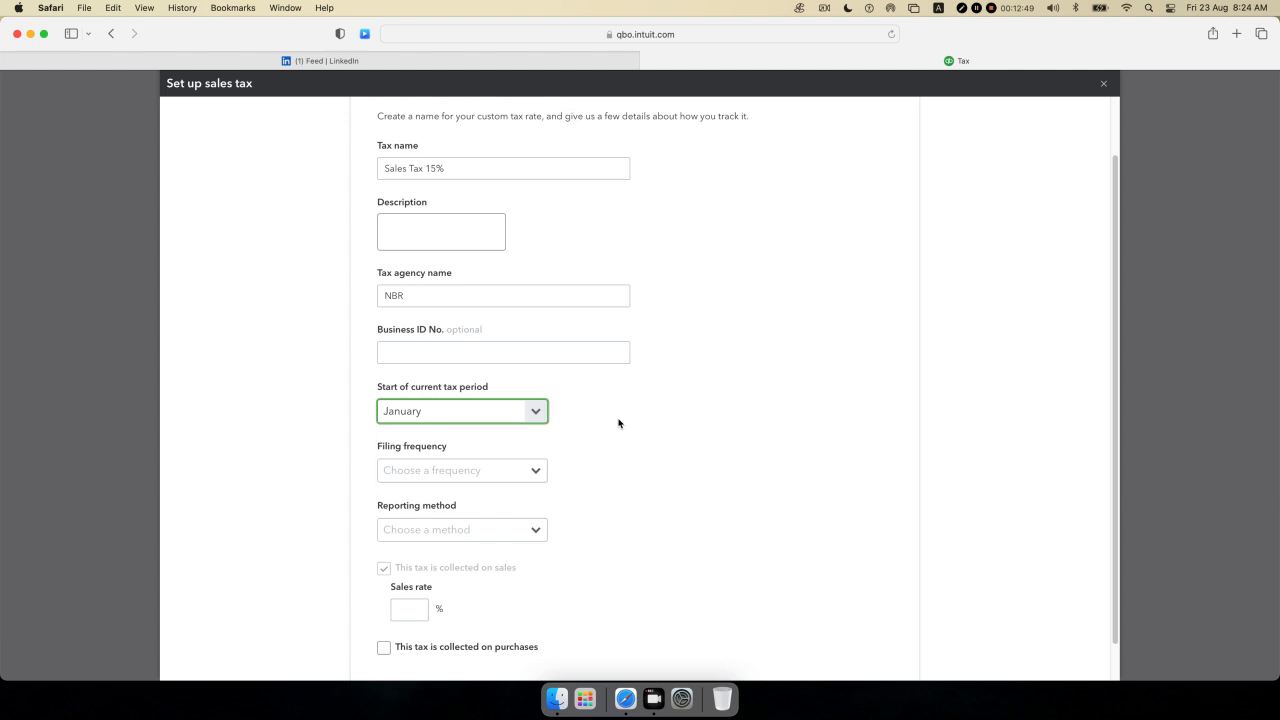
pyautogui.scroll(-2, 619, 424)
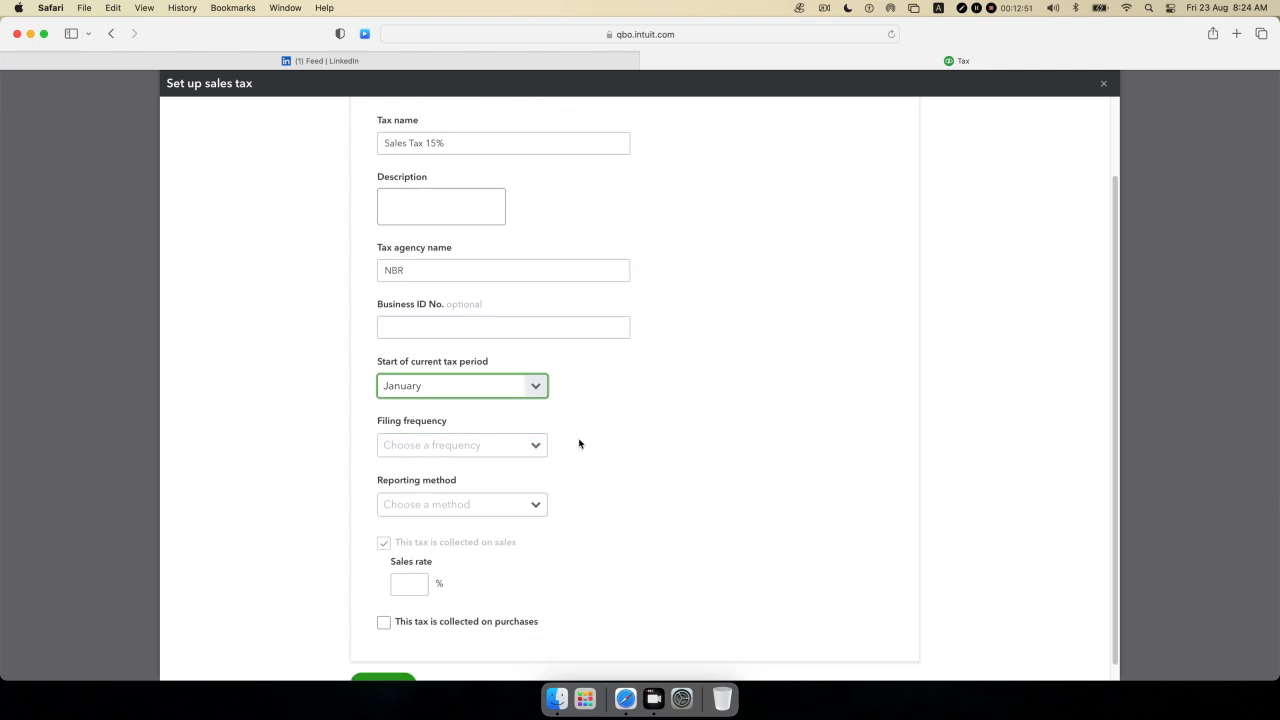
pyautogui.scroll(-1, 579, 443)
pyautogui.click(535, 439)
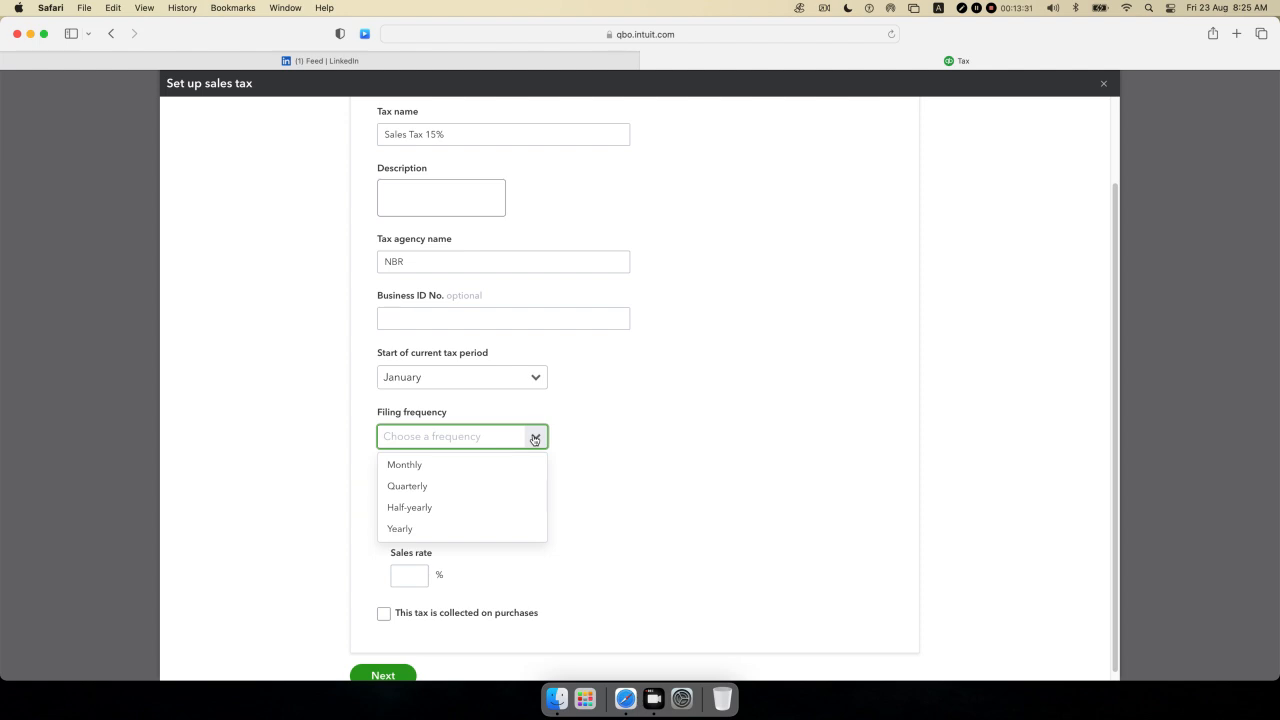
pyautogui.click(433, 472)
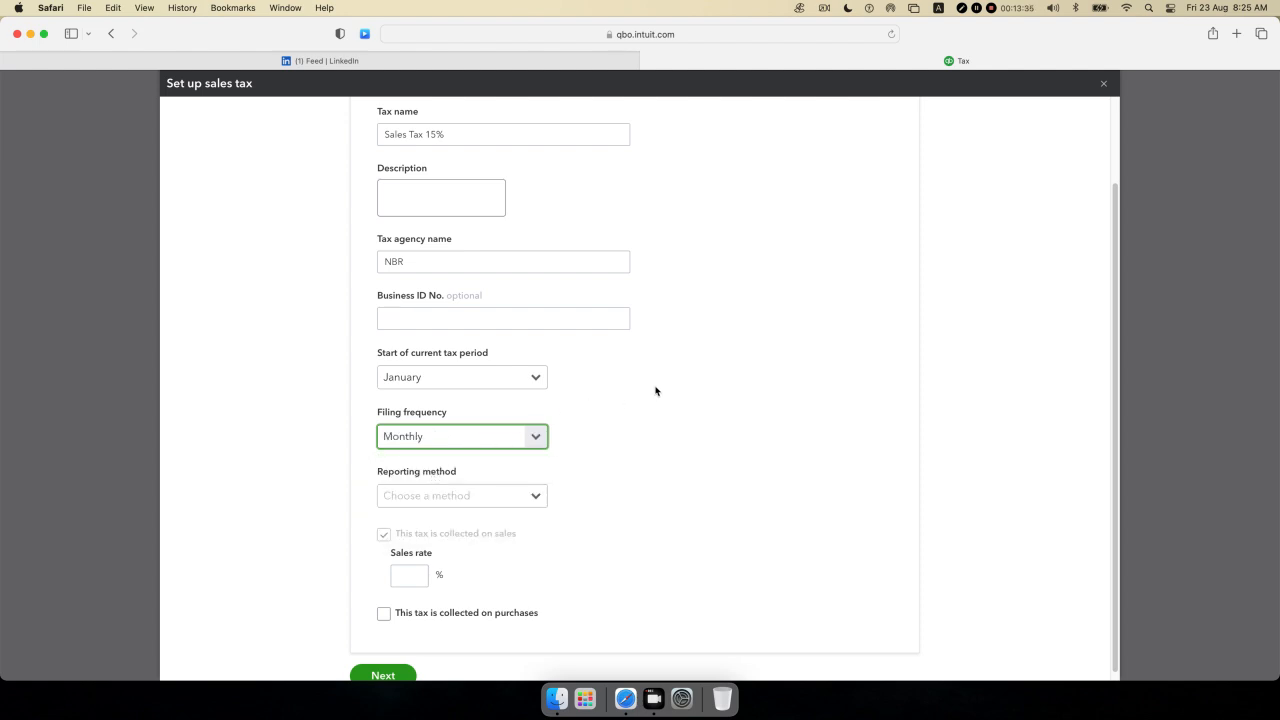
pyautogui.scroll(-1, 656, 391)
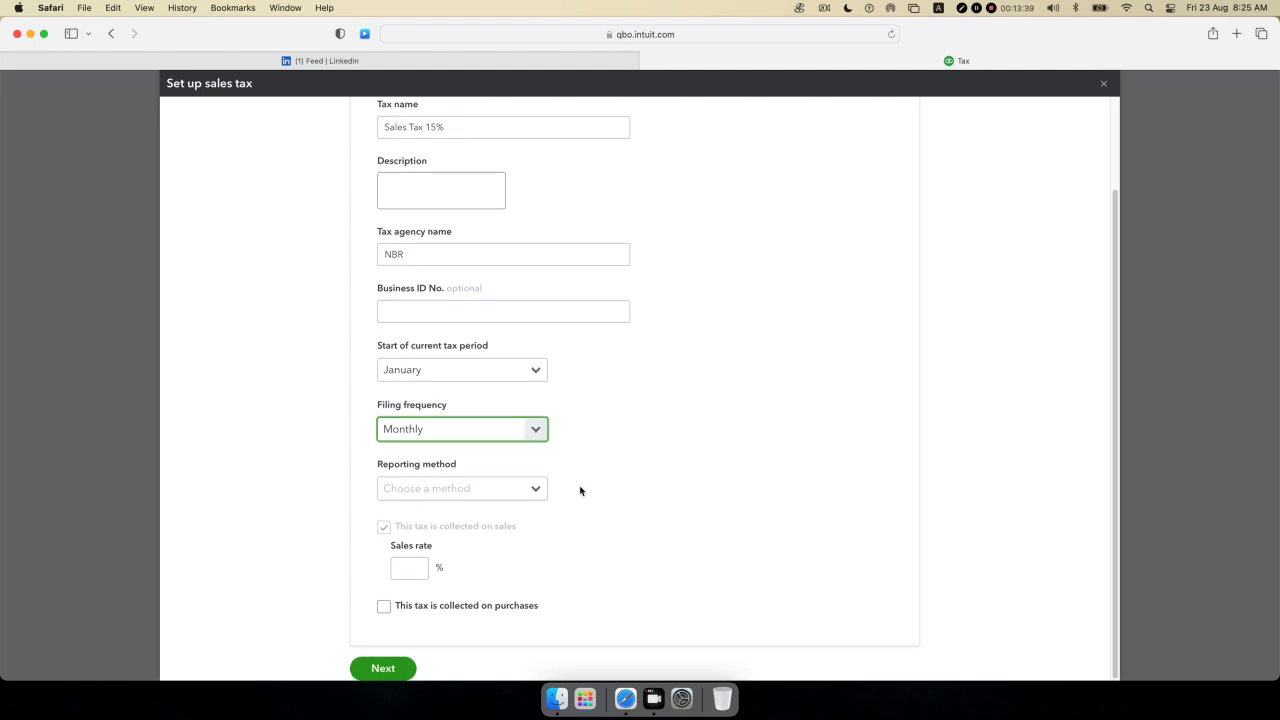
pyautogui.click(540, 492)
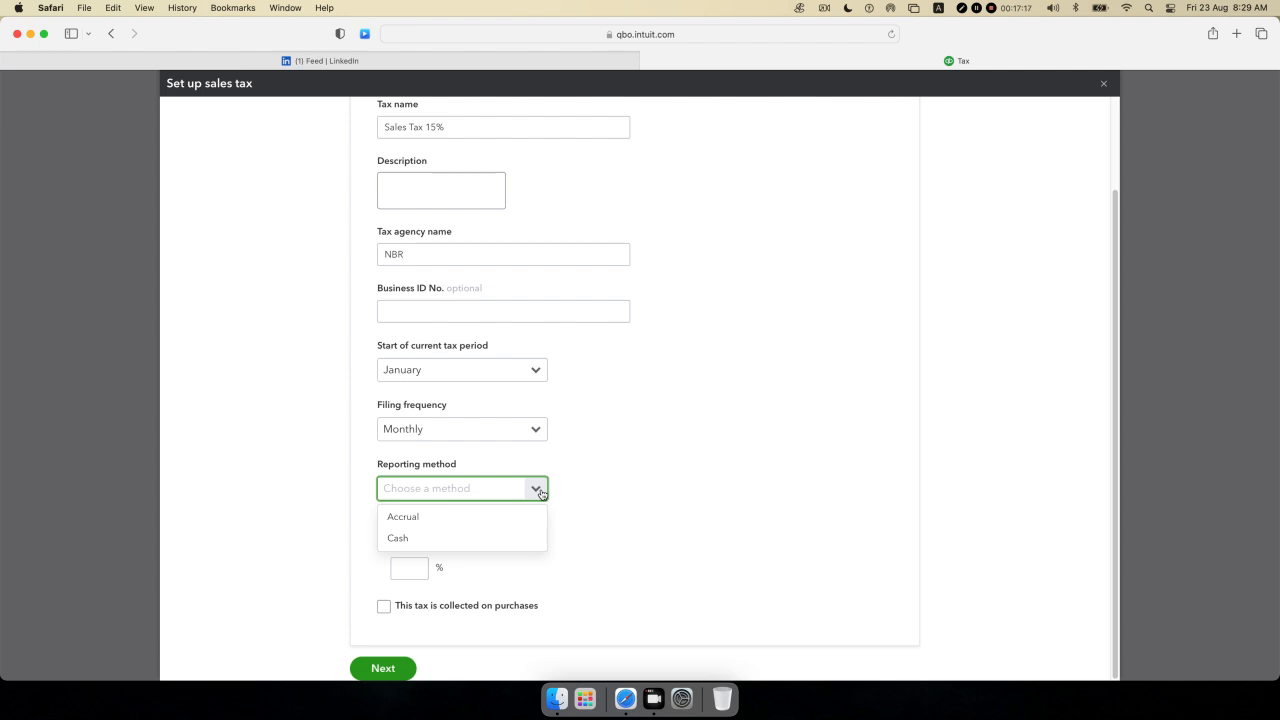
pyautogui.click(433, 540)
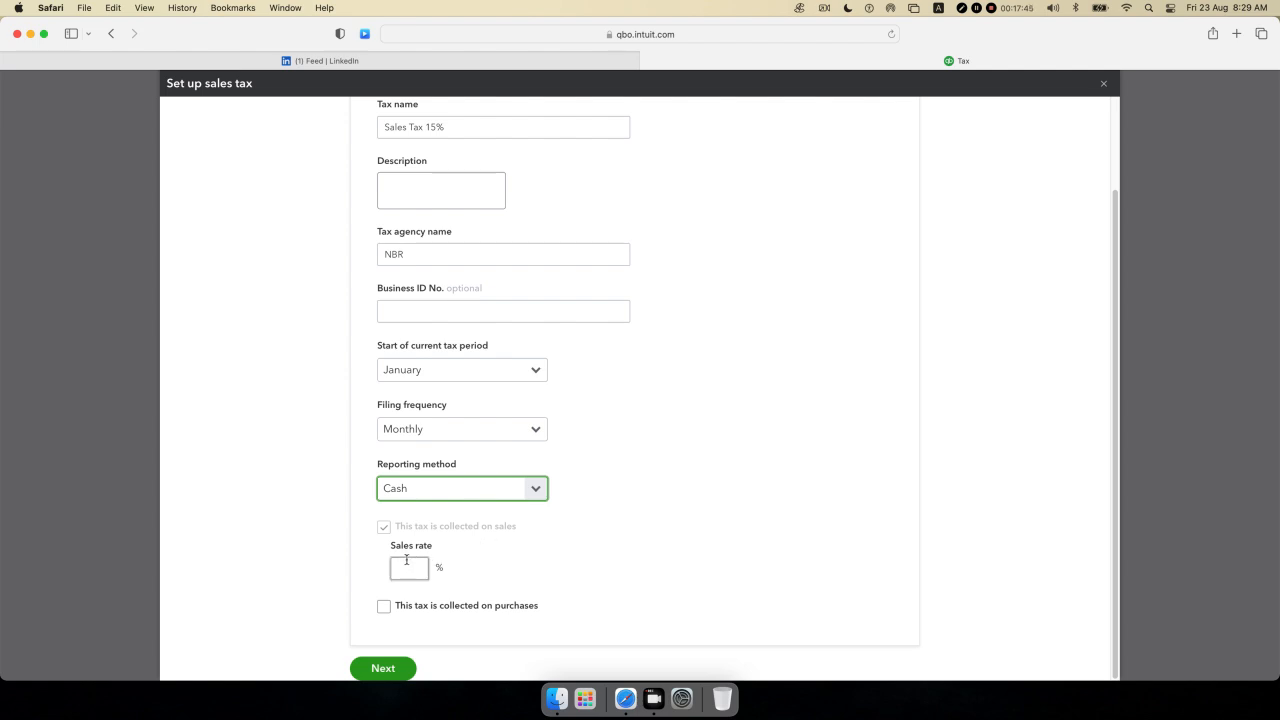
# - Set the sales rate of the tax to 15%
pyautogui.scroll(2, 403, 563)
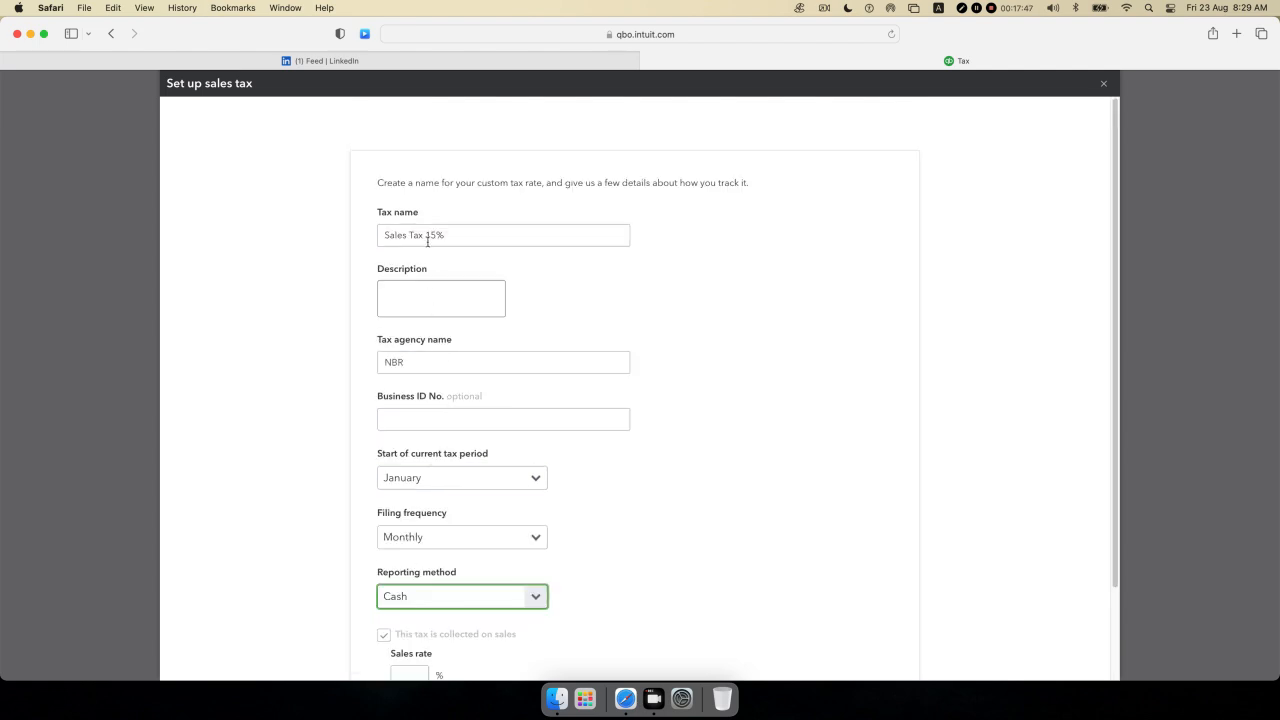
pyautogui.scroll(-2, 437, 410)
pyautogui.click(411, 566)
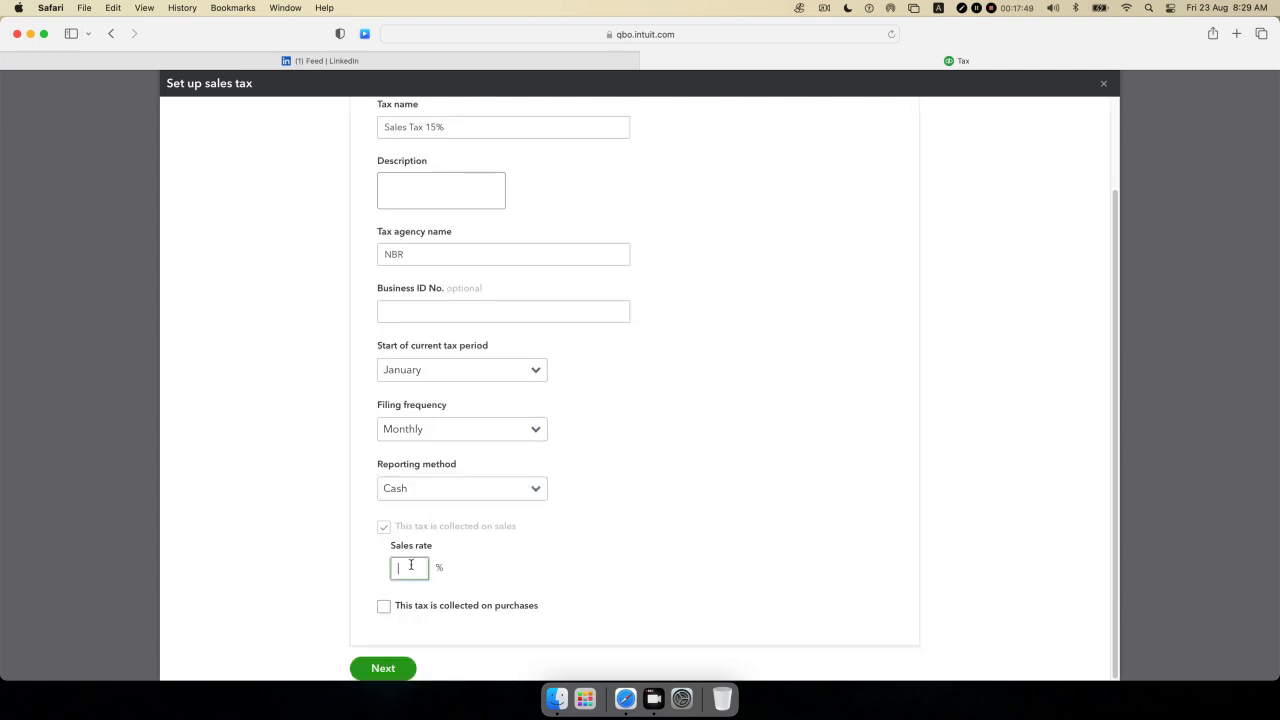
pyautogui.write('15')
pyautogui.press('BackSpace')
pyautogui.write('0')
pyautogui.click(418, 568)
pyautogui.press('BackSpace')
pyautogui.write('5')
# - Have the tax also collected on purchases with a 10% purchase rate, and mark the purchase tax as reclaimable
pyautogui.click(384, 608)
pyautogui.scroll(-1, 572, 561)
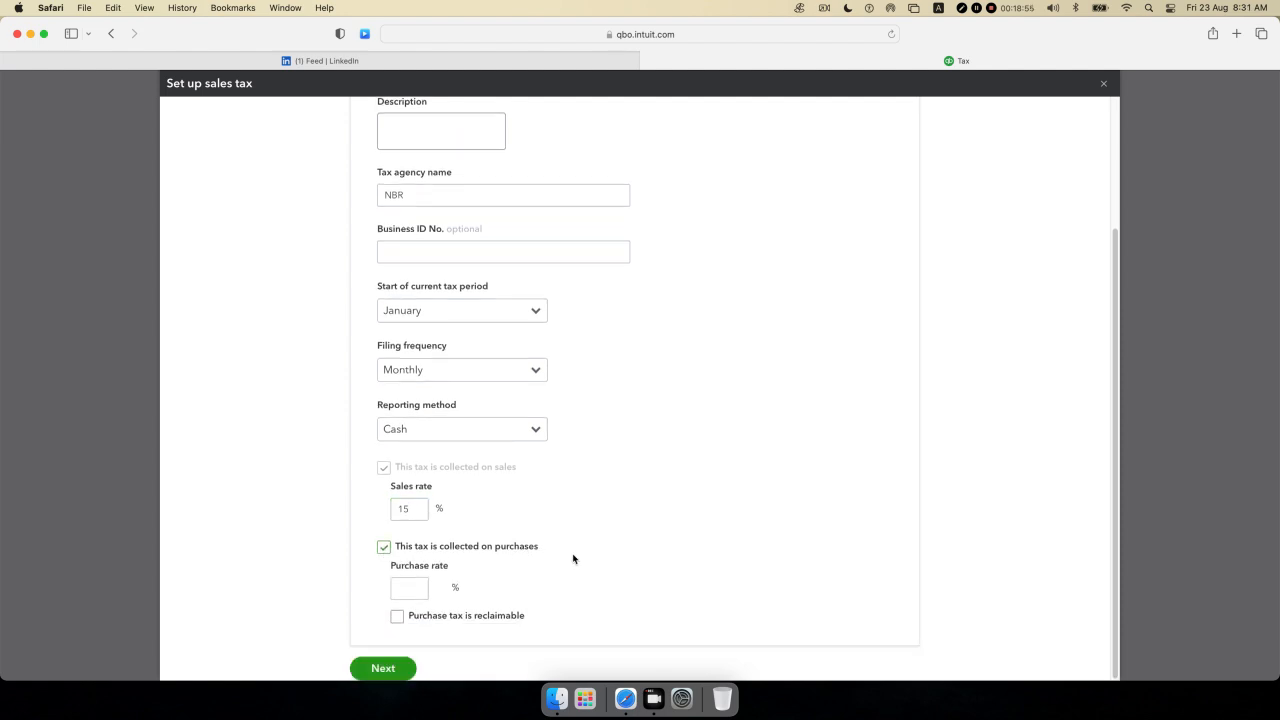
pyautogui.click(422, 592)
pyautogui.click(650, 587)
pyautogui.click(409, 587)
pyautogui.write('10')
pyautogui.click(398, 618)
# - Change the purchase rate to 15% and submit the sales tax setup form
pyautogui.click(411, 589)
pyautogui.press('BackSpace')
pyautogui.press('BackSpace')
pyautogui.write('15')
pyautogui.click(567, 552)
pyautogui.click(593, 542)
pyautogui.click(380, 670)
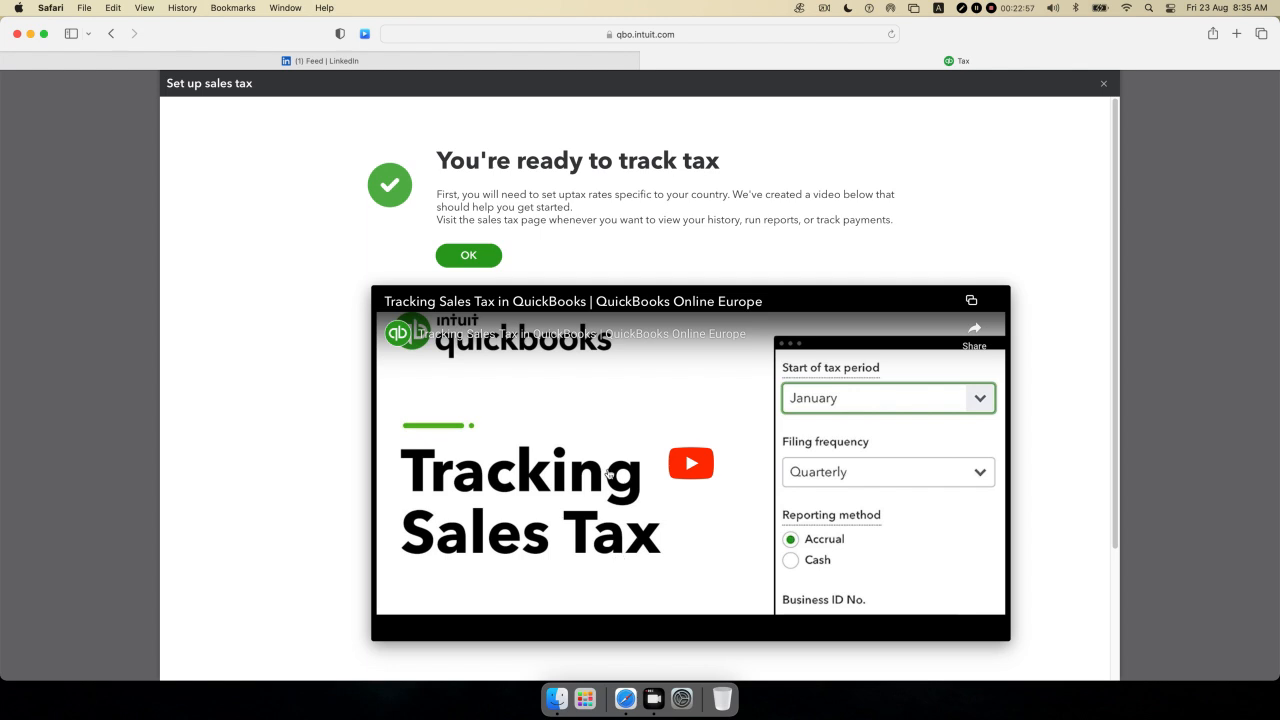
# - Move the tutorial video clear of the setup confirmation and accept it to reach the Tax page
pyautogui.moveTo(677, 300); pyautogui.dragTo(546, 206)
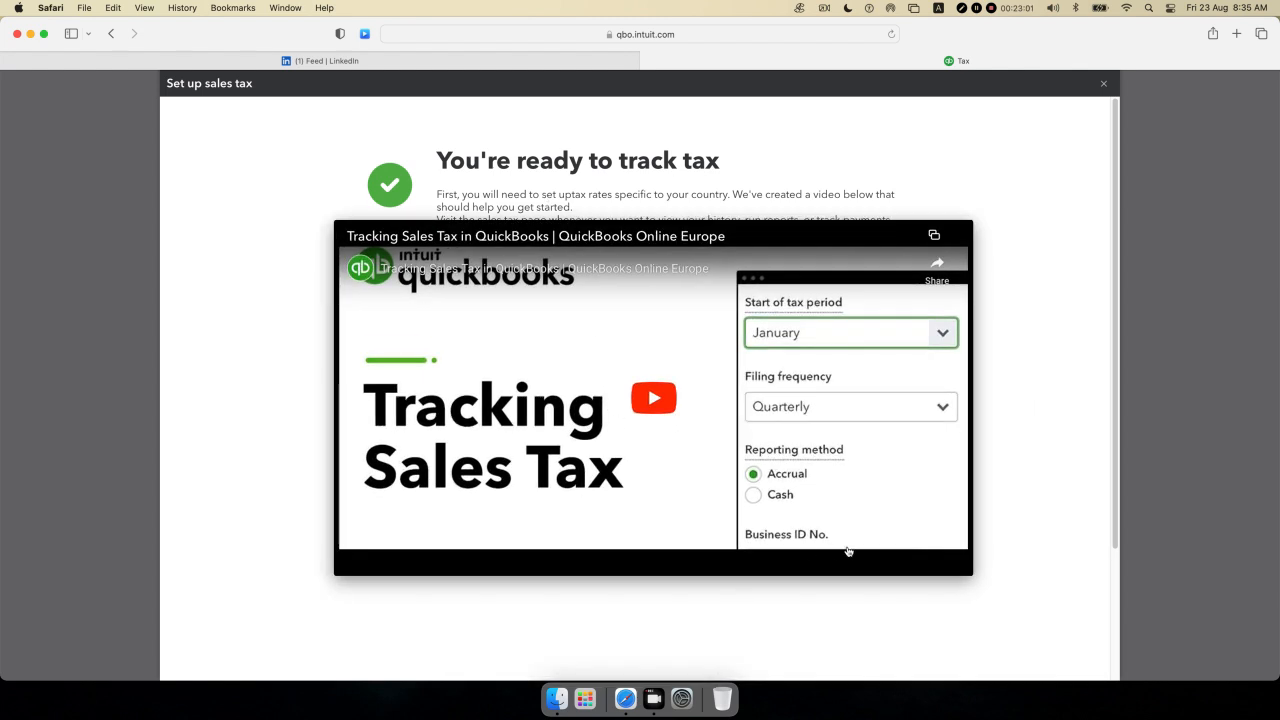
pyautogui.scroll(-4, 614, 309)
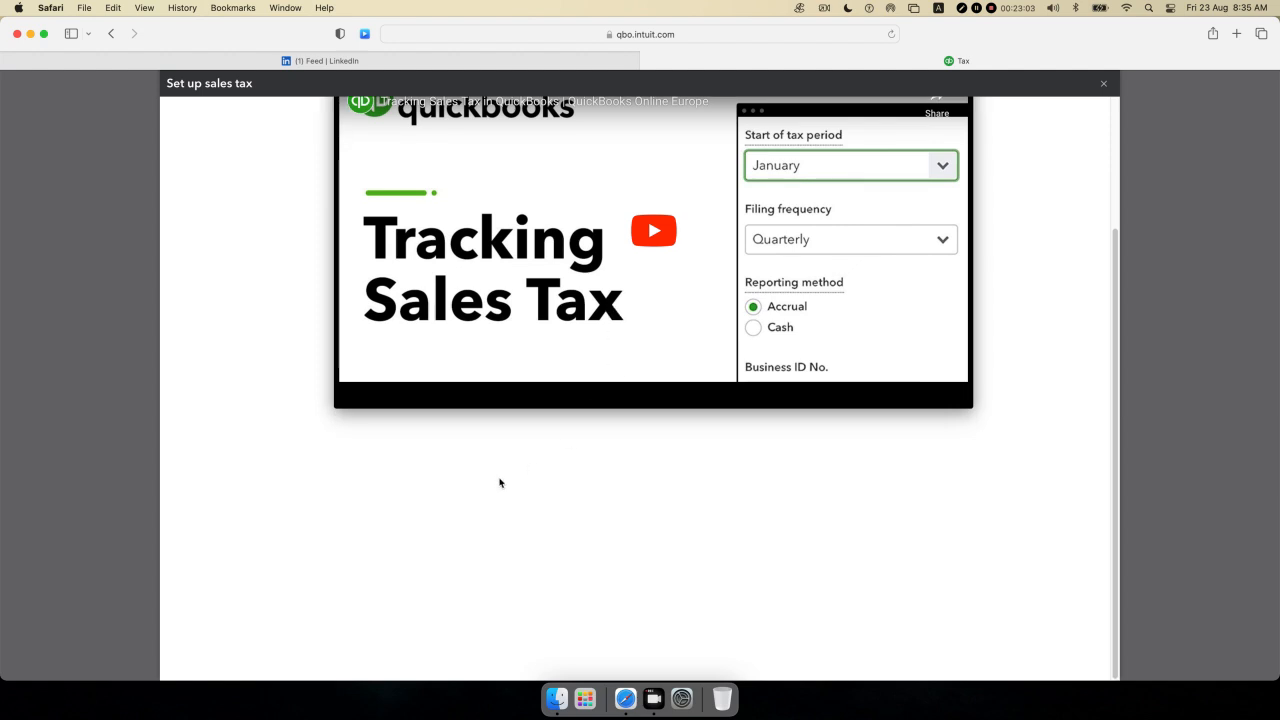
pyautogui.scroll(4, 946, 517)
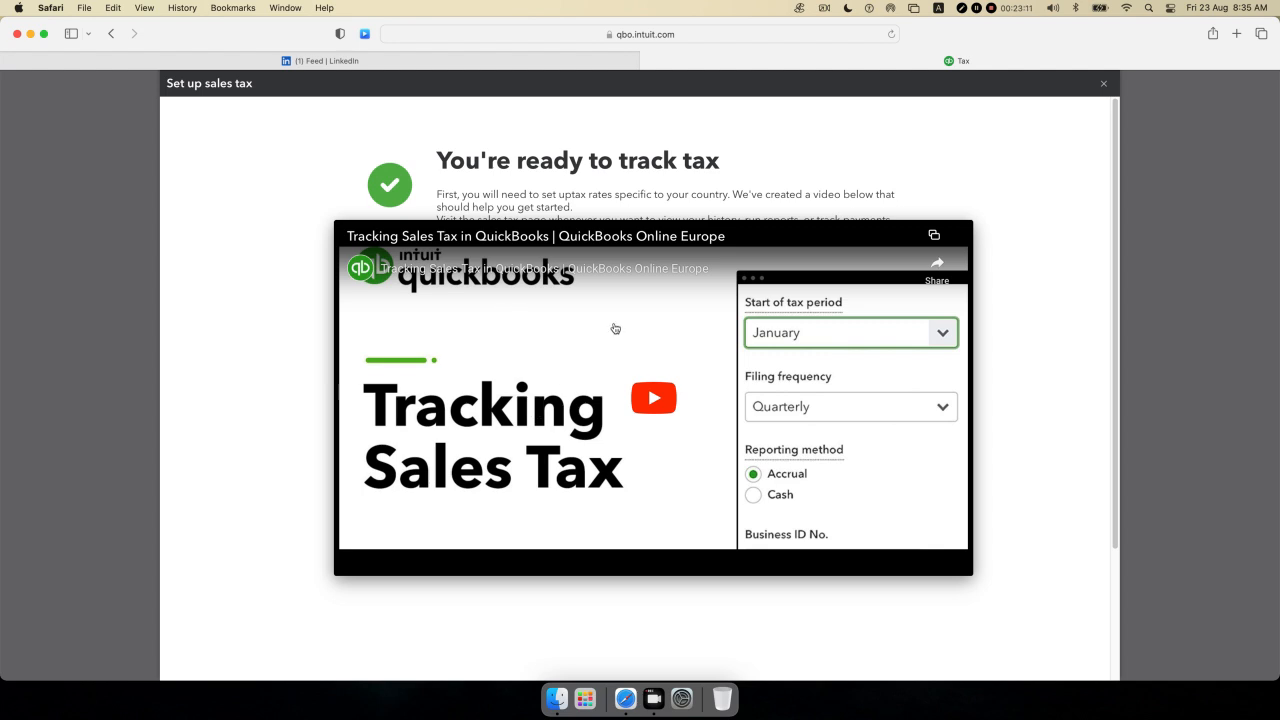
pyautogui.moveTo(630, 228); pyautogui.dragTo(576, 296)
pyautogui.click(479, 258)
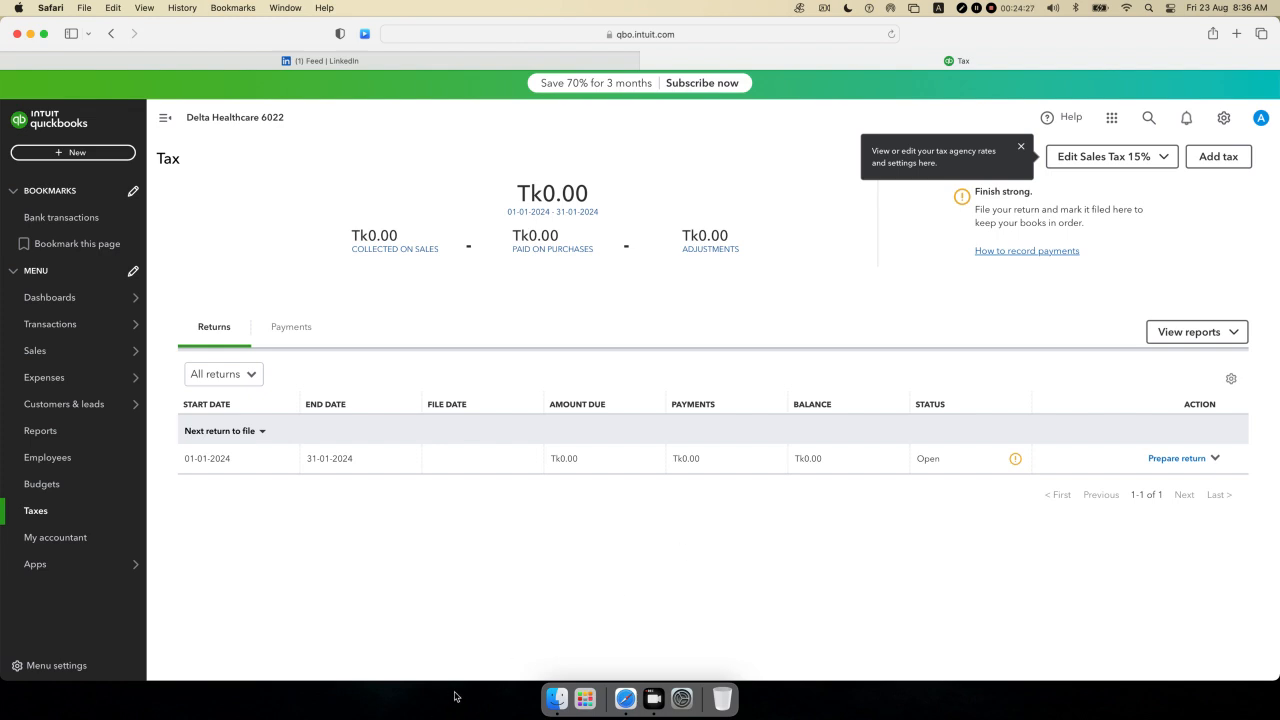
# - Minimise the browser and browse from the Trendup Class Materiales desktop folder through Class 01 QB-01 to Assignment Doc
pyautogui.click(31, 34)
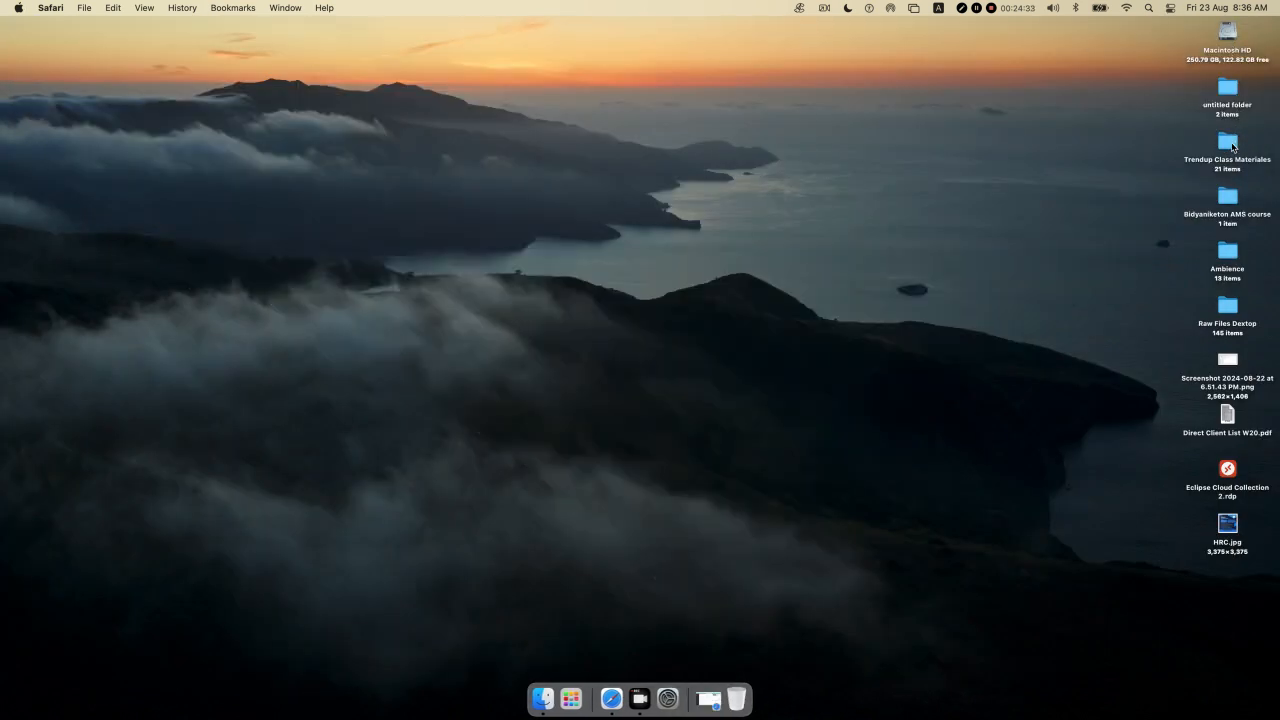
pyautogui.click(1228, 143)
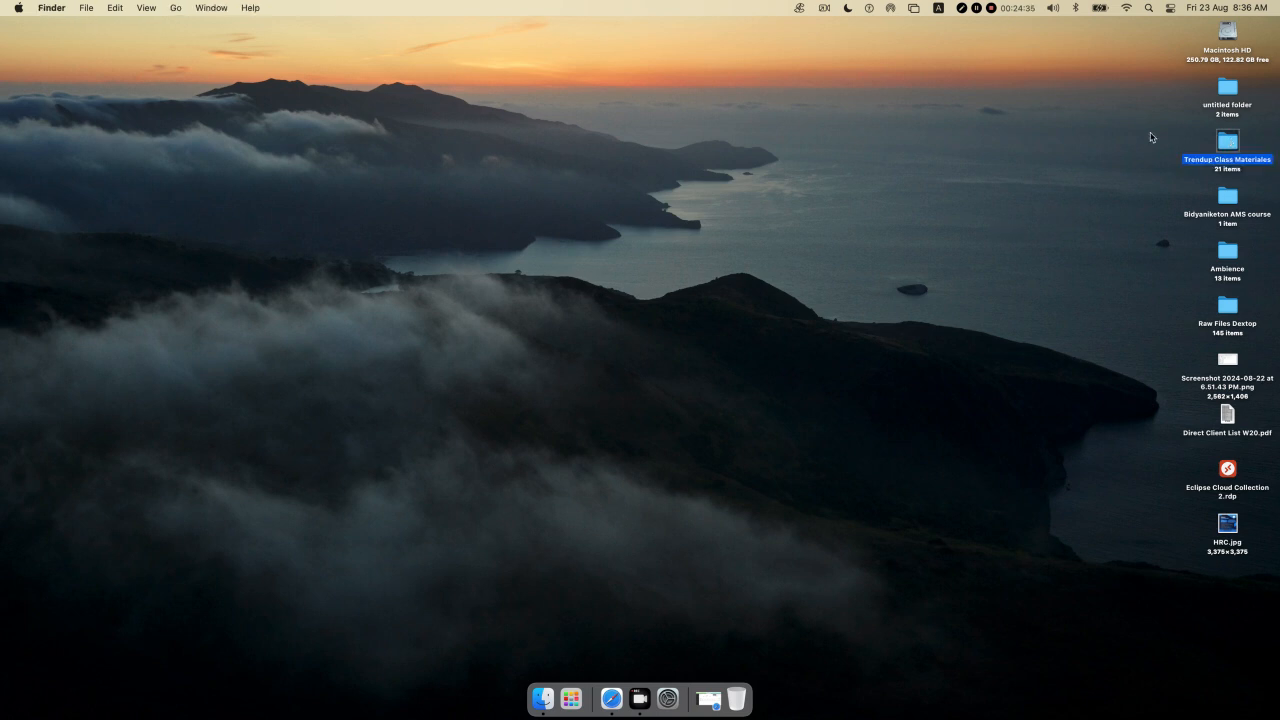
pyautogui.doubleClick(1226, 145)
pyautogui.doubleClick(266, 210)
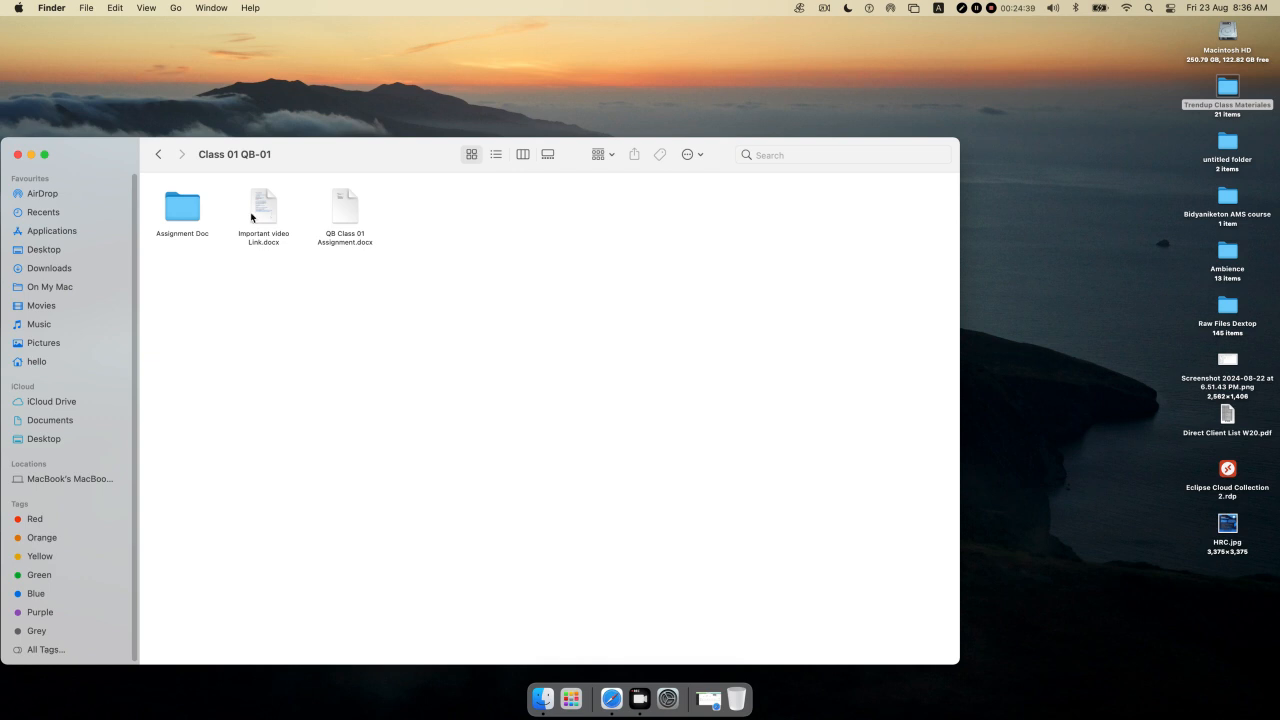
pyautogui.doubleClick(196, 213)
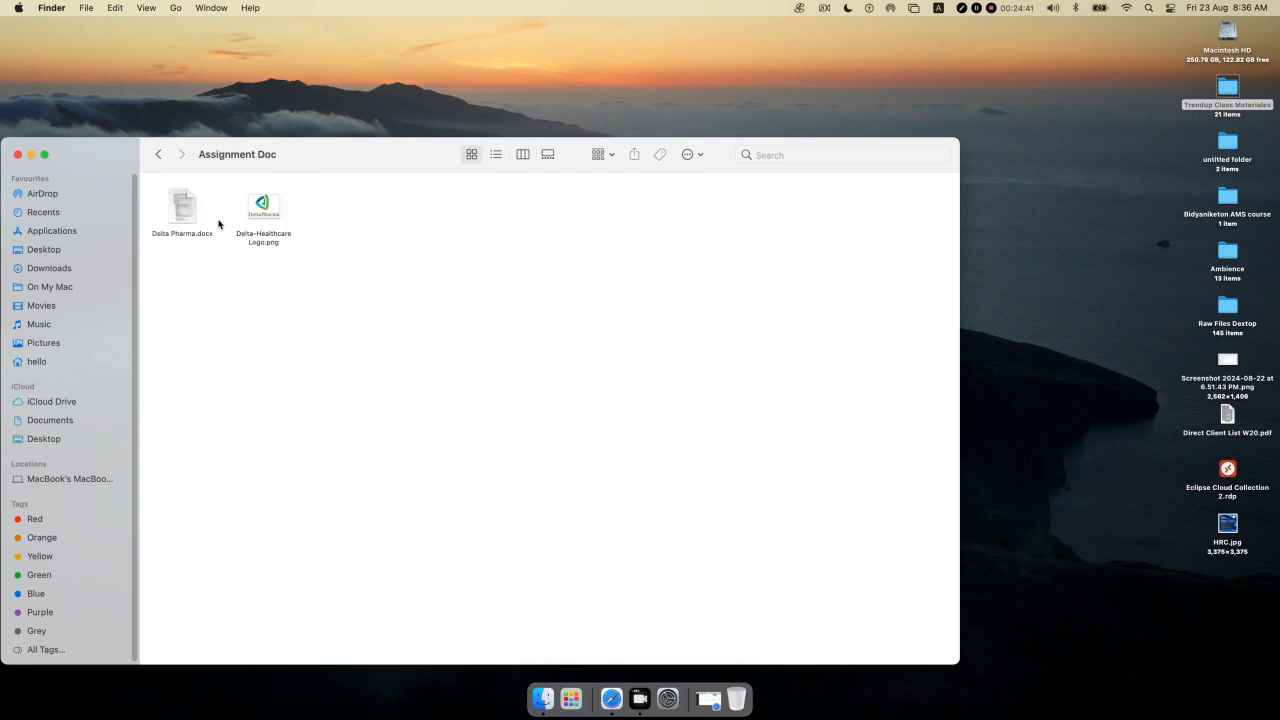
# - Open the Delta Pharma.docx assignment document in Word
pyautogui.doubleClick(180, 210)
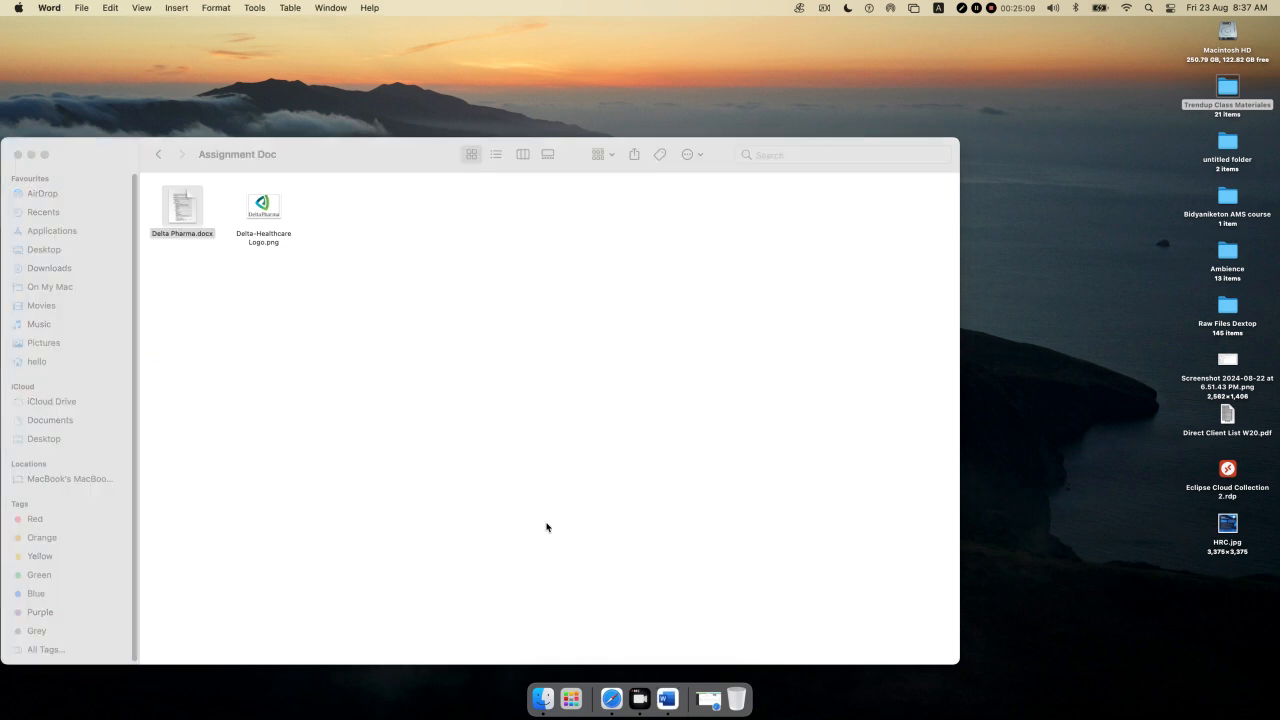
pyautogui.click(31, 155)
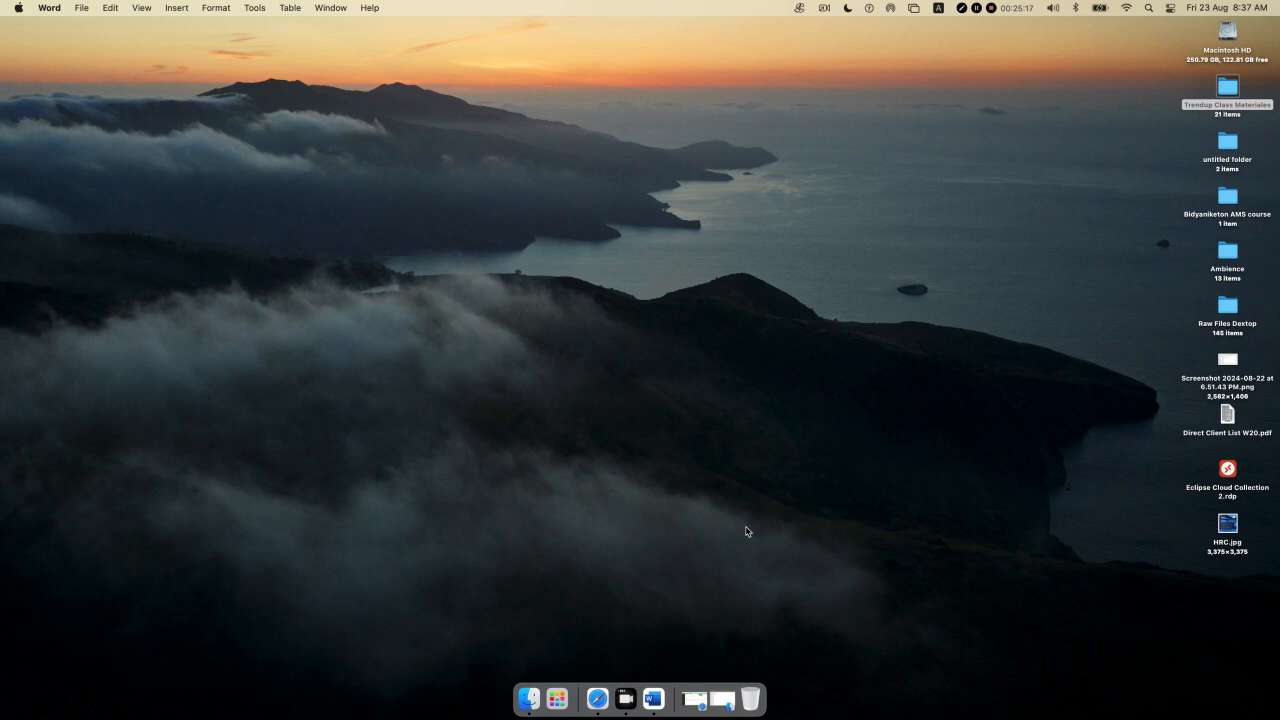
pyautogui.click(724, 690)
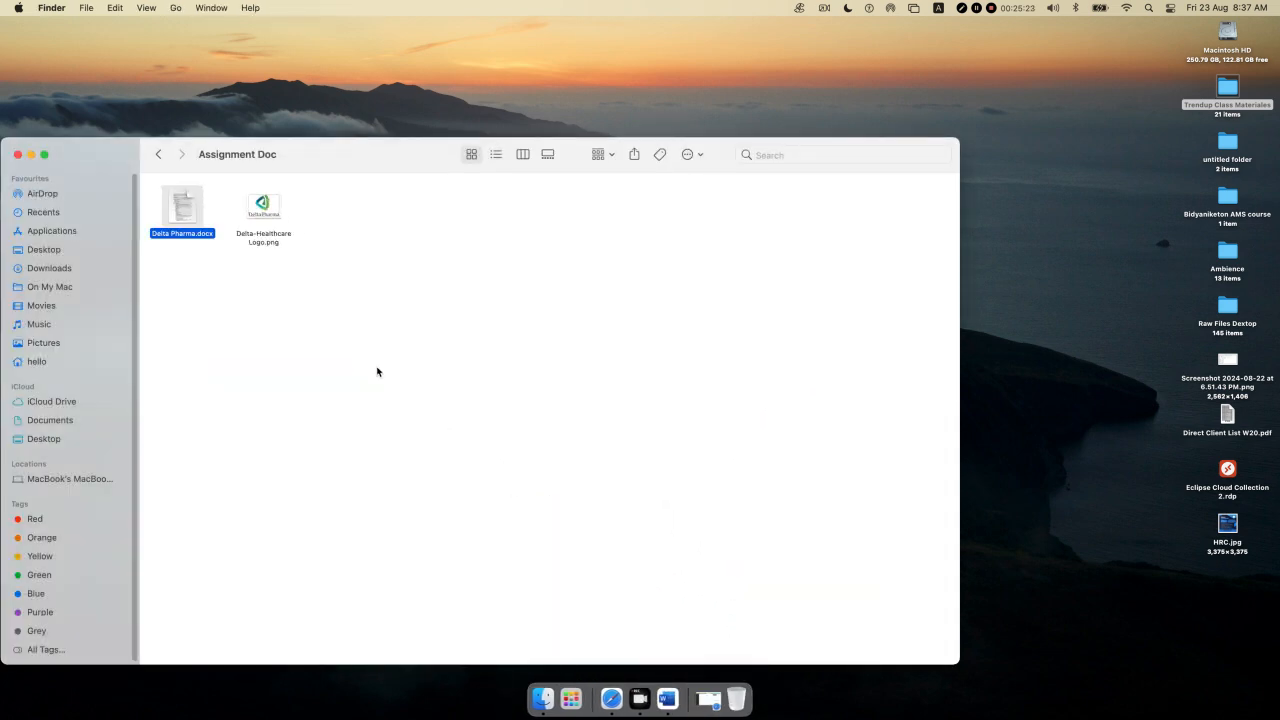
pyautogui.doubleClick(192, 208)
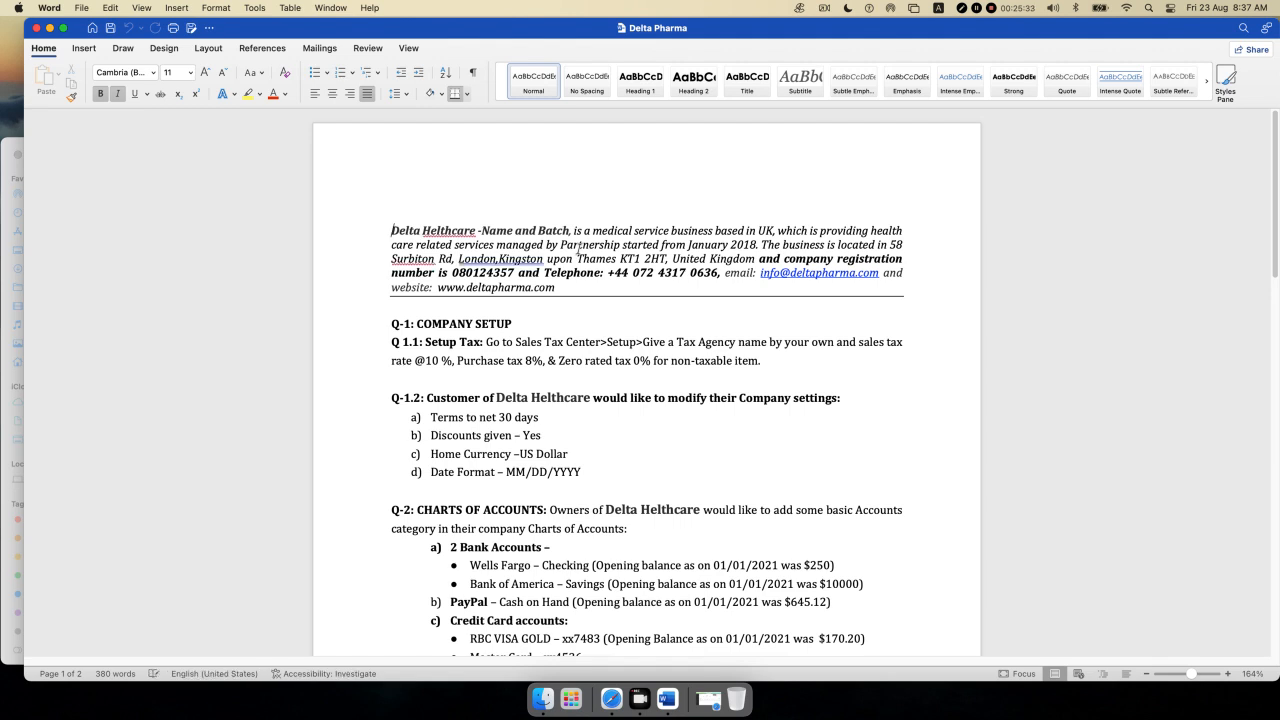
# - Examine the company introduction and the Q 1.1 Setup Tax instructions in the assignment
pyautogui.scroll(-1, 653, 294)
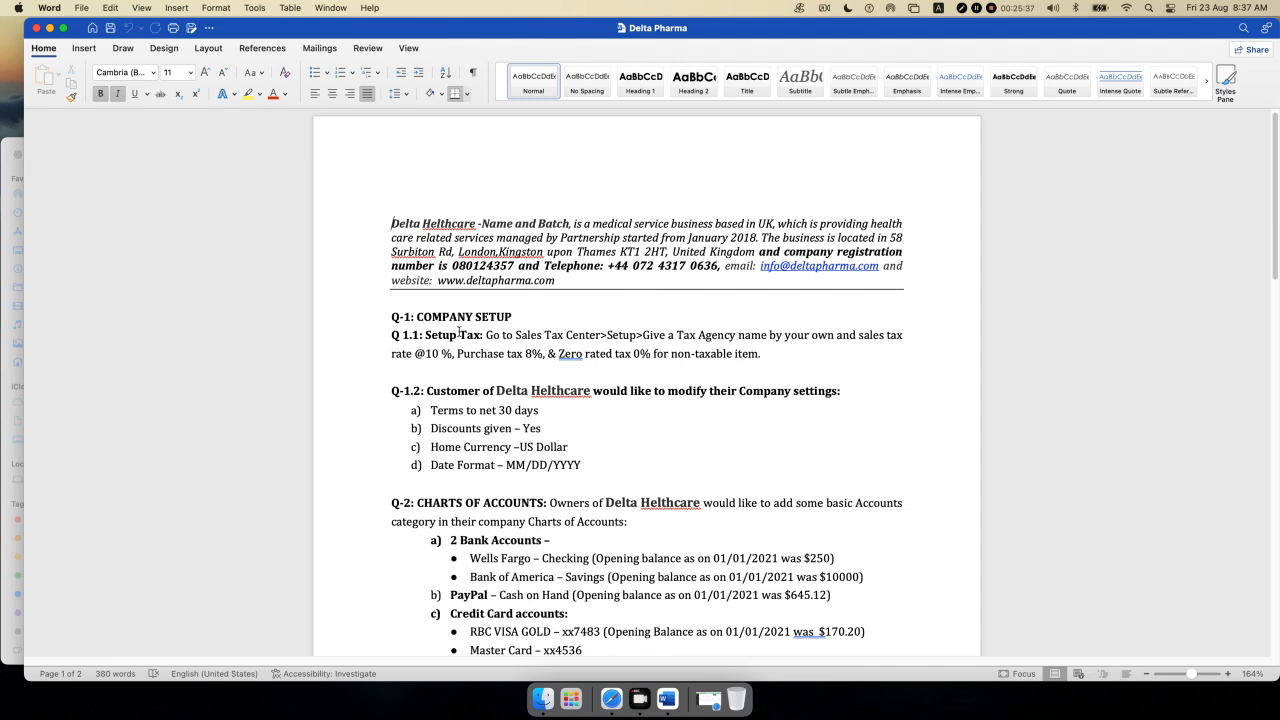
pyautogui.moveTo(393, 222); pyautogui.dragTo(876, 277)
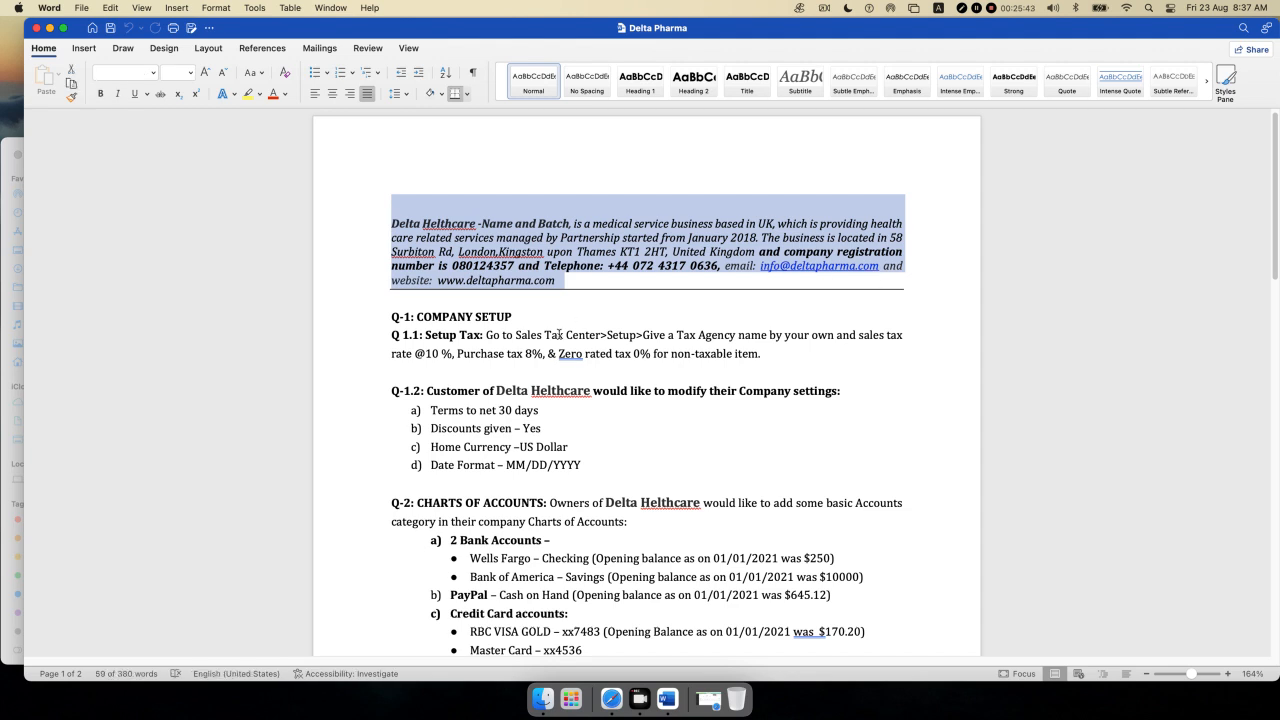
pyautogui.click(547, 340)
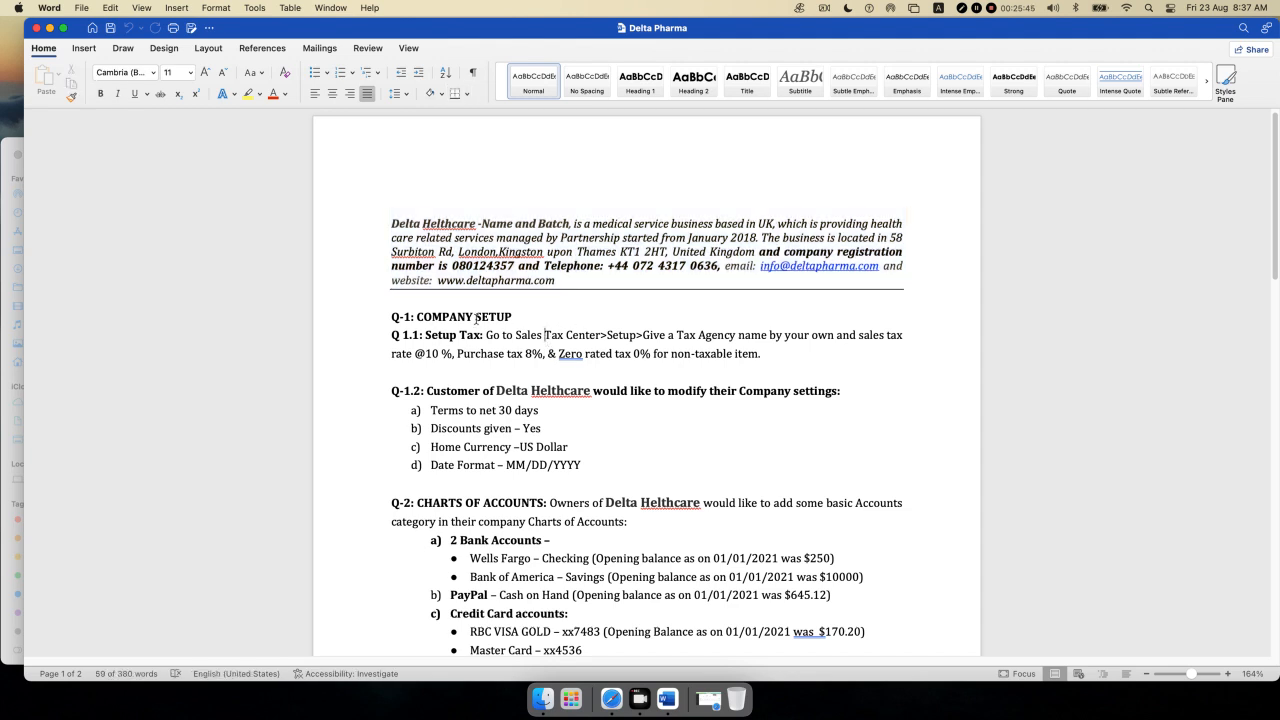
pyautogui.moveTo(425, 336); pyautogui.dragTo(900, 352)
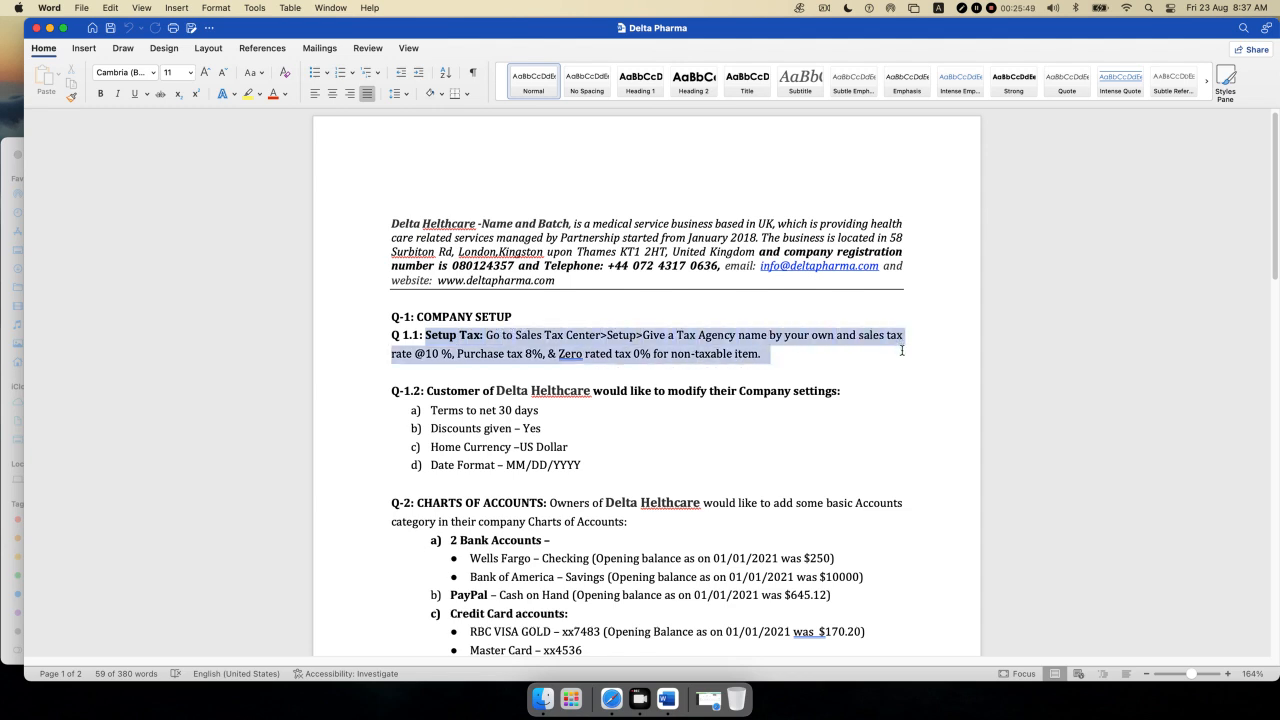
# - Switch back to QuickBooks in Safari, dismiss the tax settings tip and start adding a custom tax
pyautogui.click(458, 355)
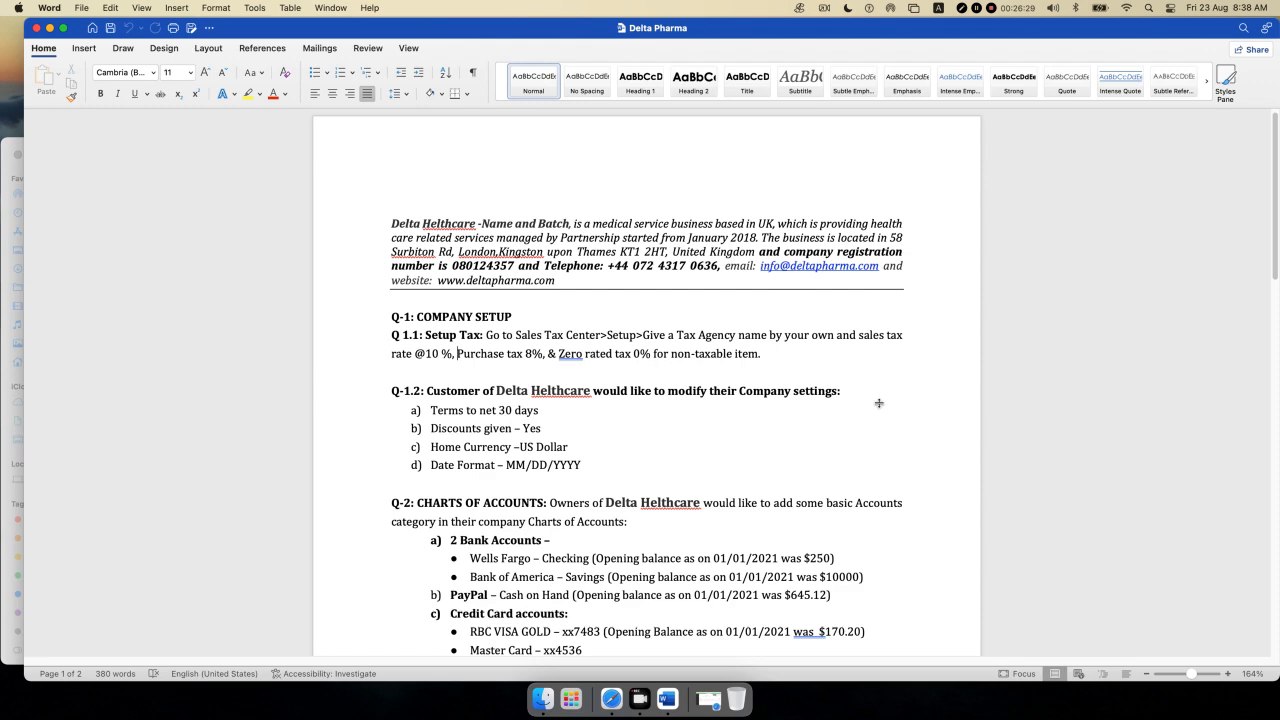
pyautogui.click(612, 698)
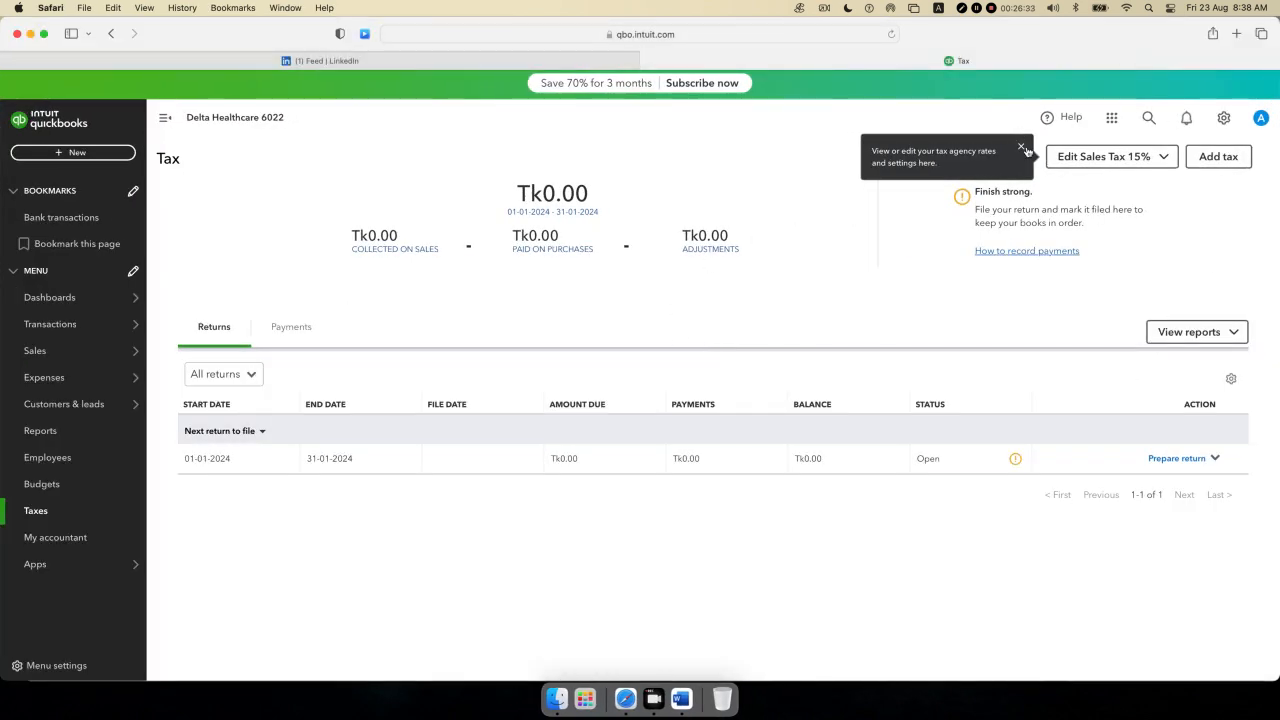
pyautogui.click(1022, 148)
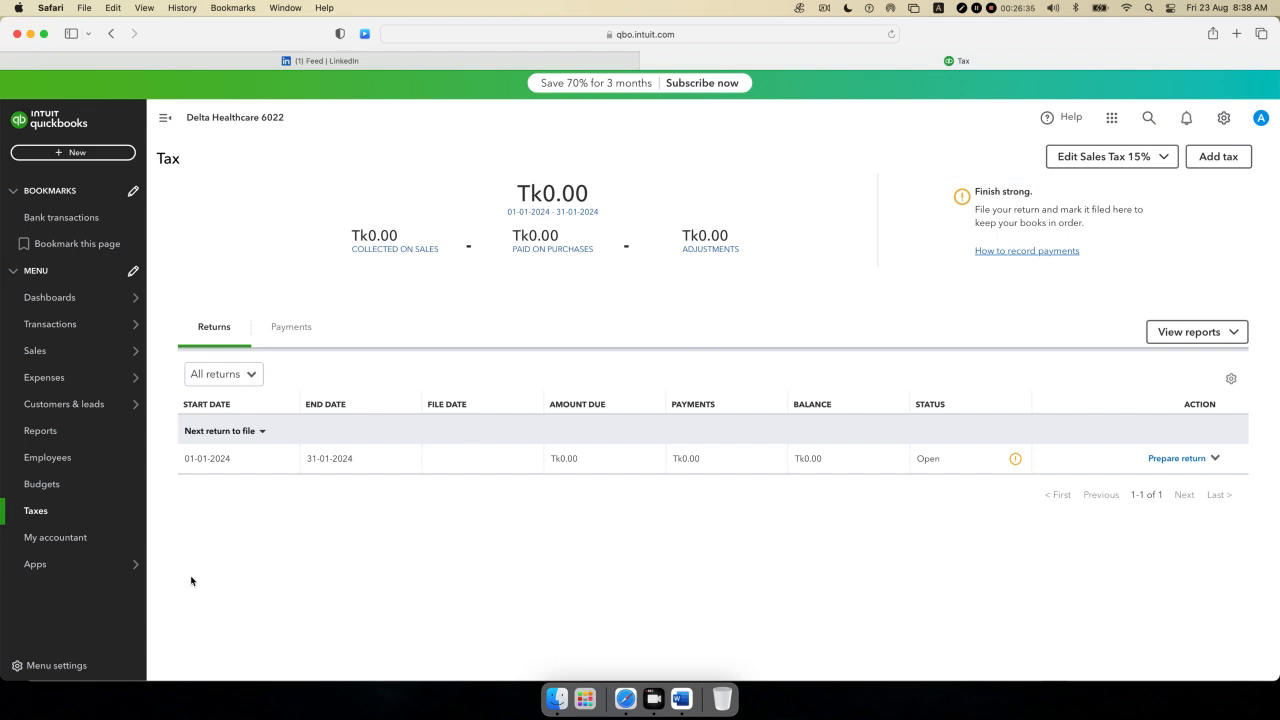
pyautogui.click(1217, 160)
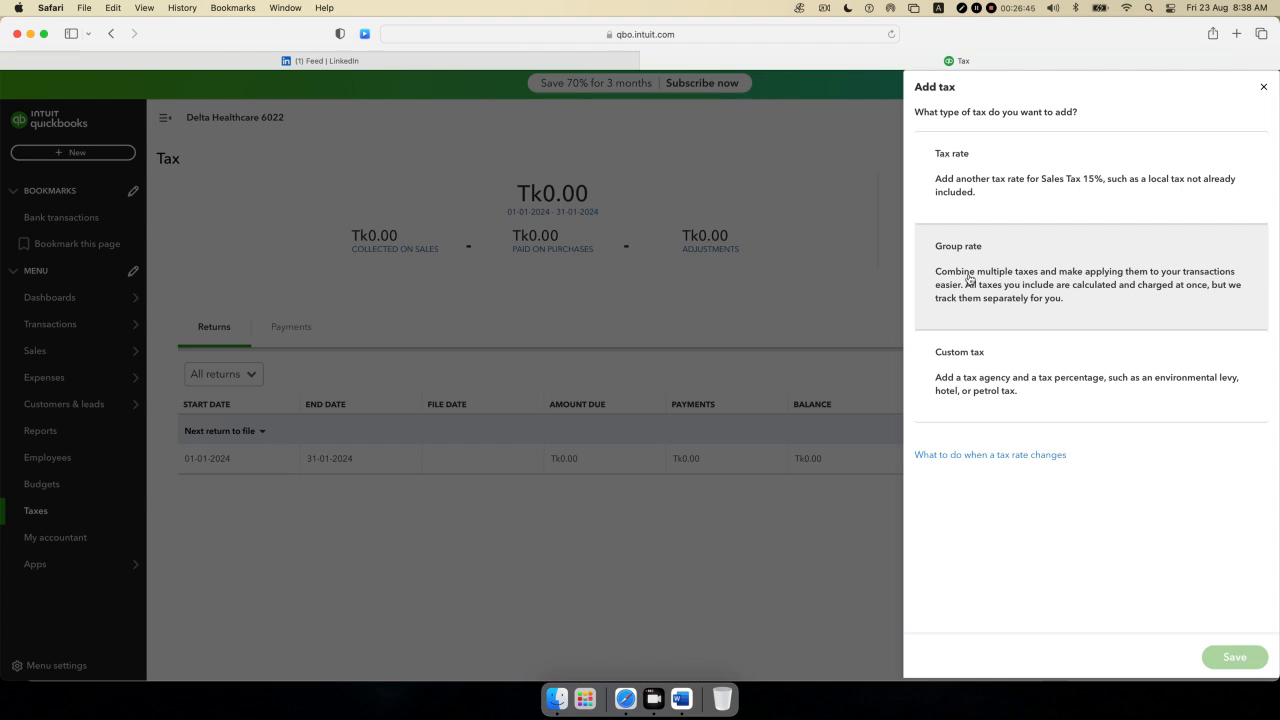
pyautogui.click(961, 369)
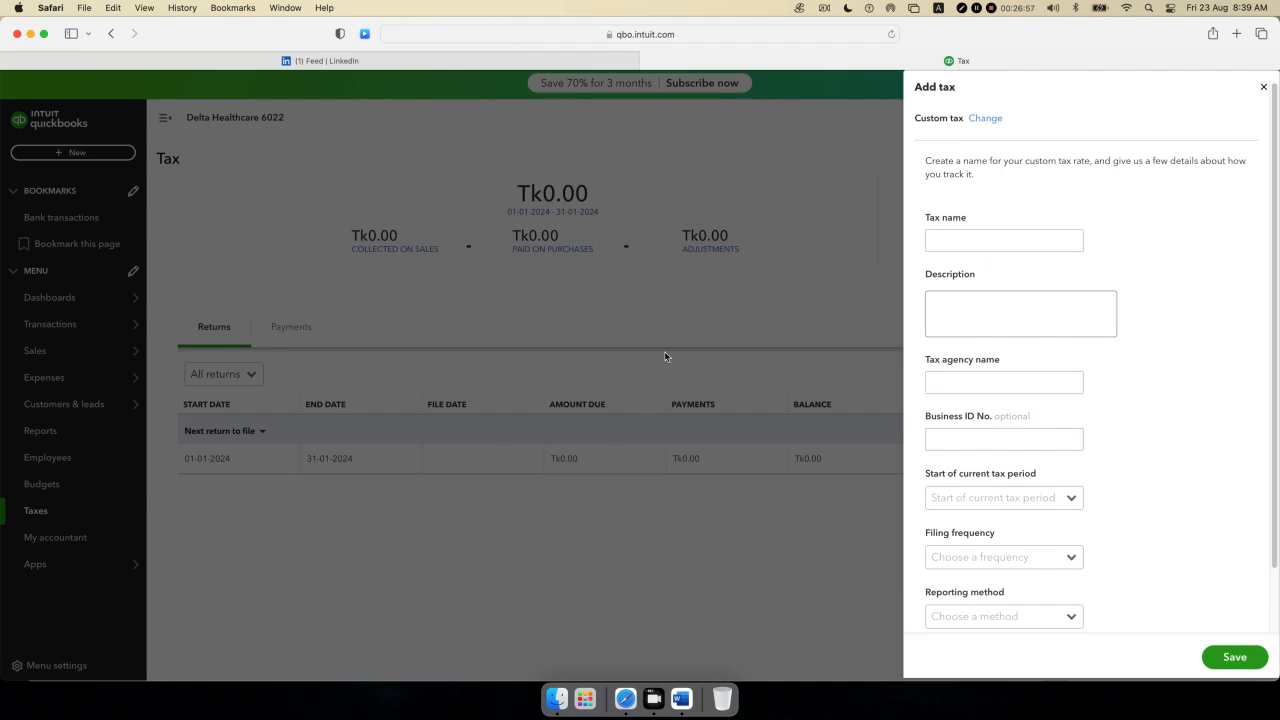
# - Name the custom tax Purchase Tax 15% and set its tax agency name to NBR
pyautogui.scroll(-2, 1075, 276)
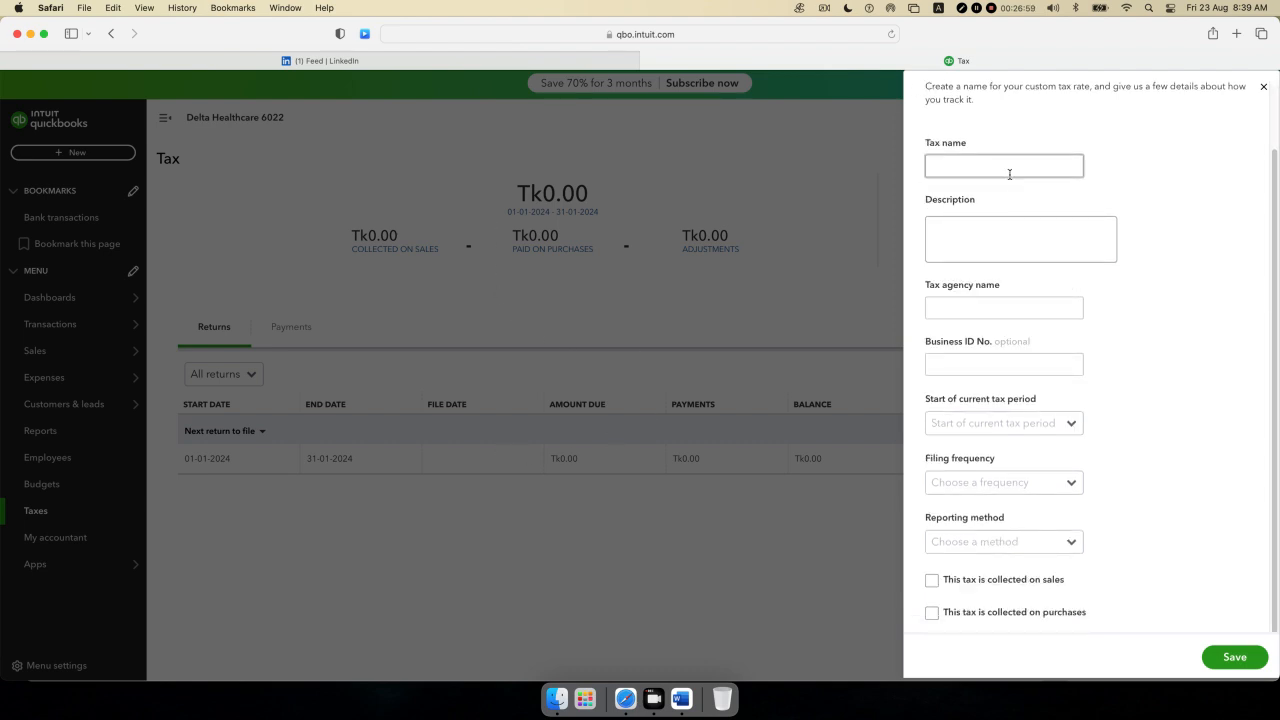
pyautogui.scroll(2, 1009, 174)
pyautogui.click(961, 237)
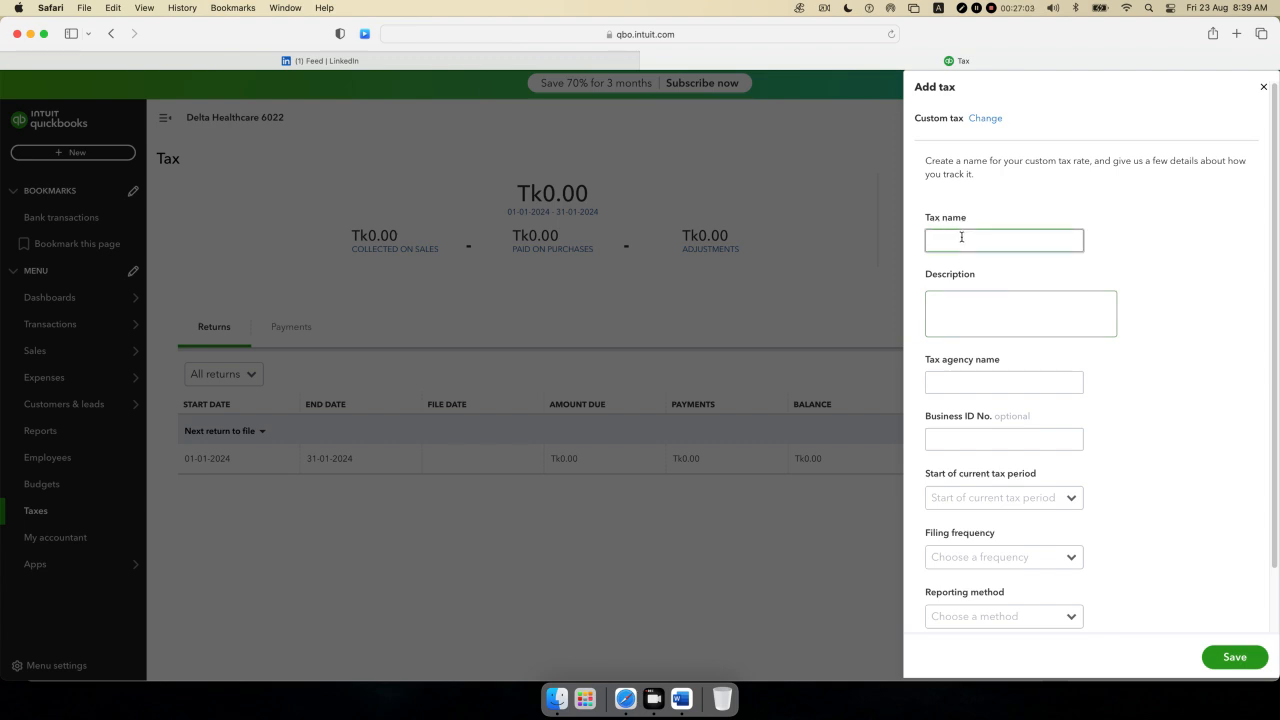
pyautogui.write('Purchase Tax 15%')
pyautogui.click(981, 377)
pyautogui.write('Purchase Tax 15% Agency')
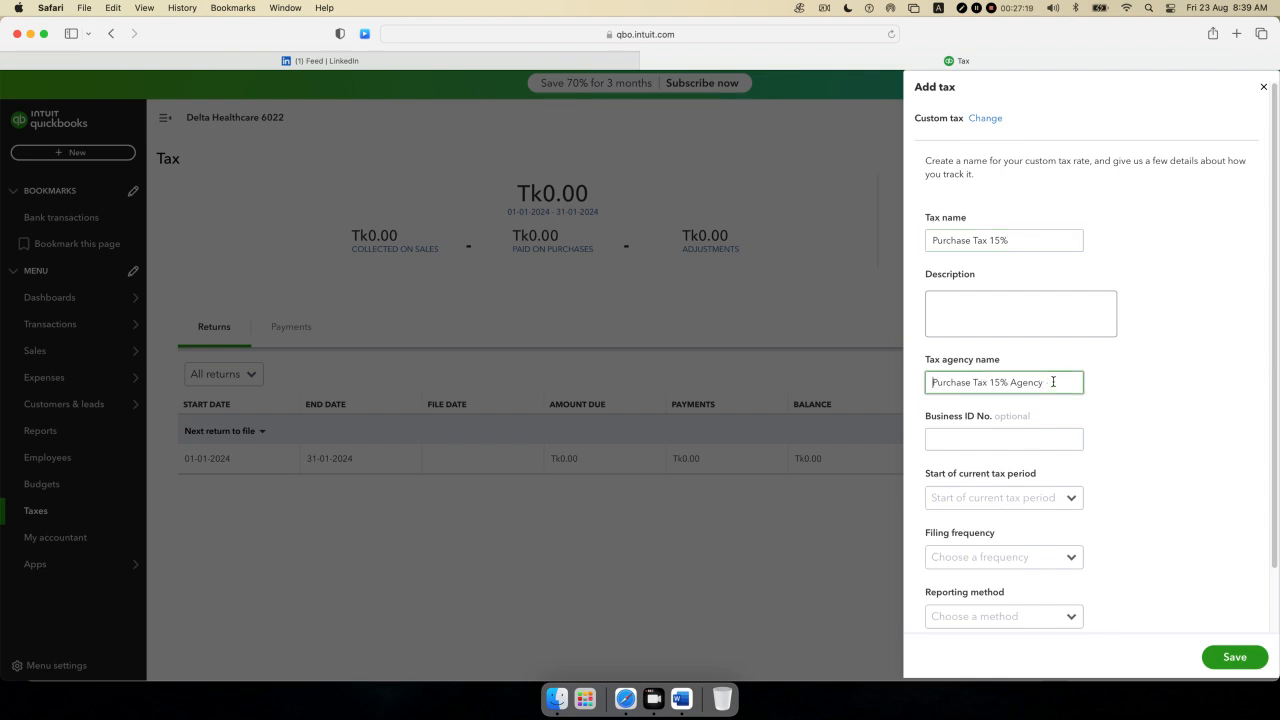
pyautogui.press('super+a')
pyautogui.press('BackSpace')
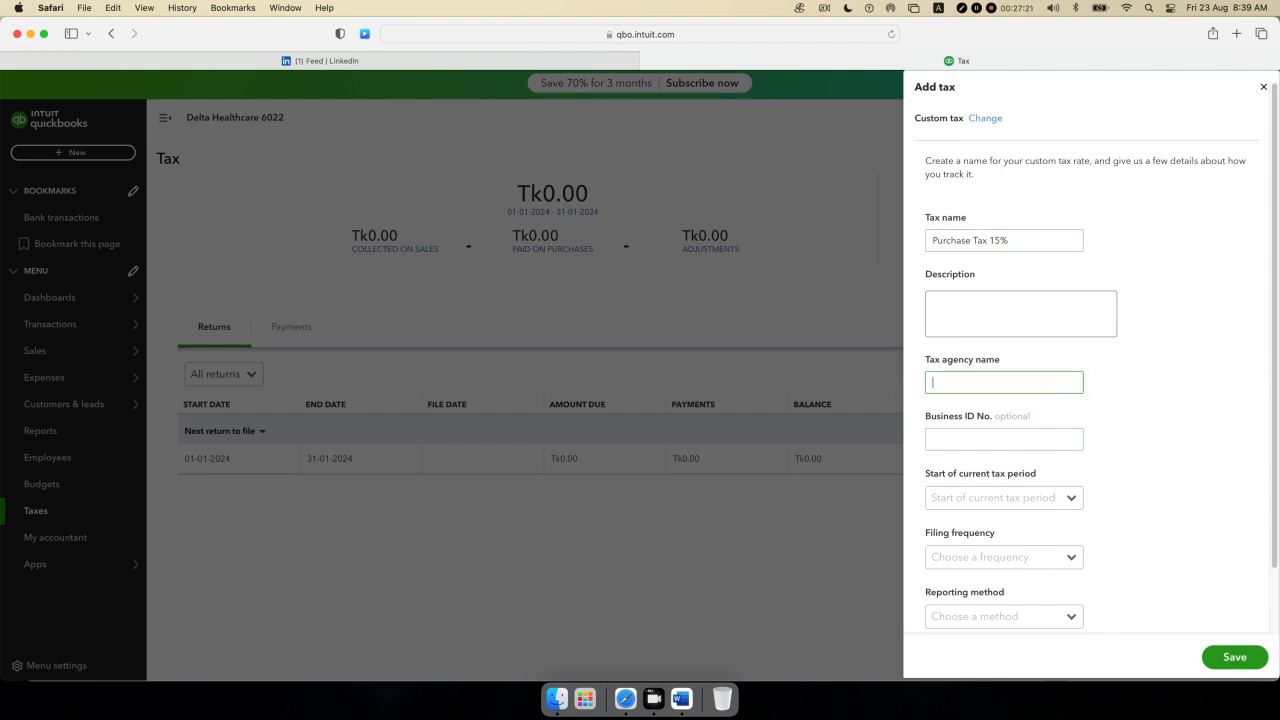
pyautogui.write('NBR')
pyautogui.click(980, 437)
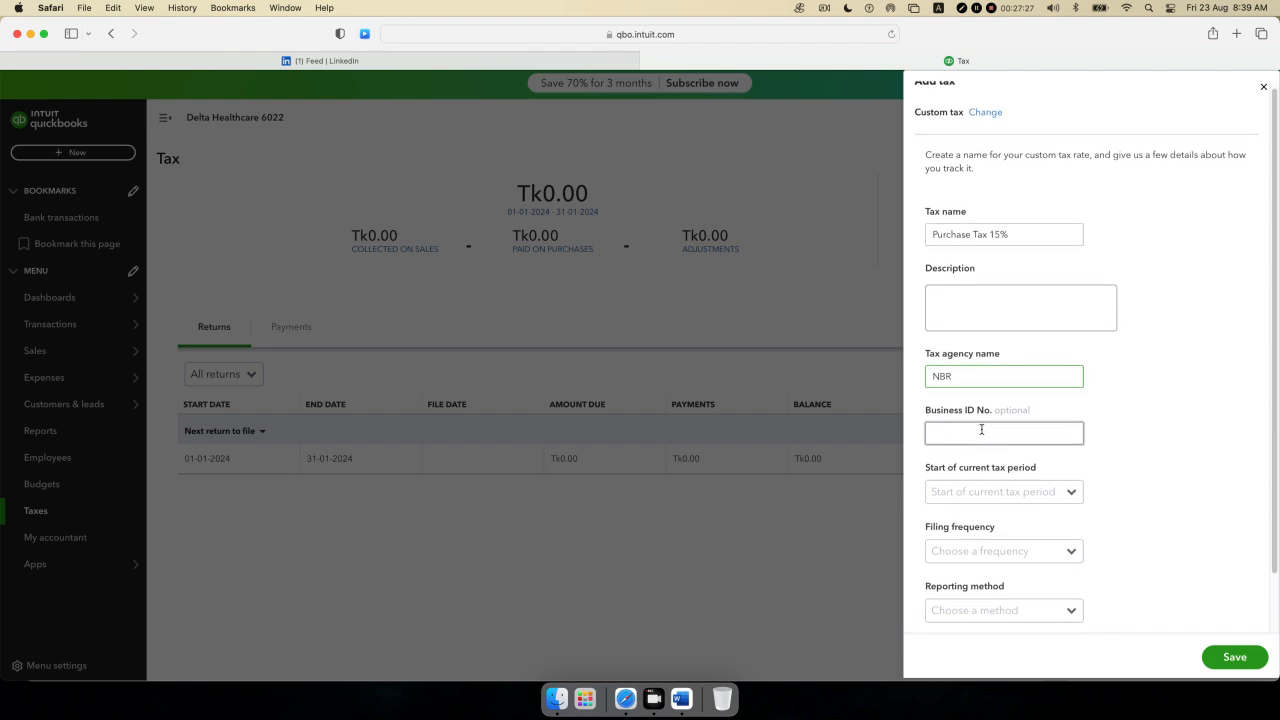
# - Set the tax period start to January, the filing frequency to Monthly and the reporting method to Cash
pyautogui.scroll(-2, 980, 429)
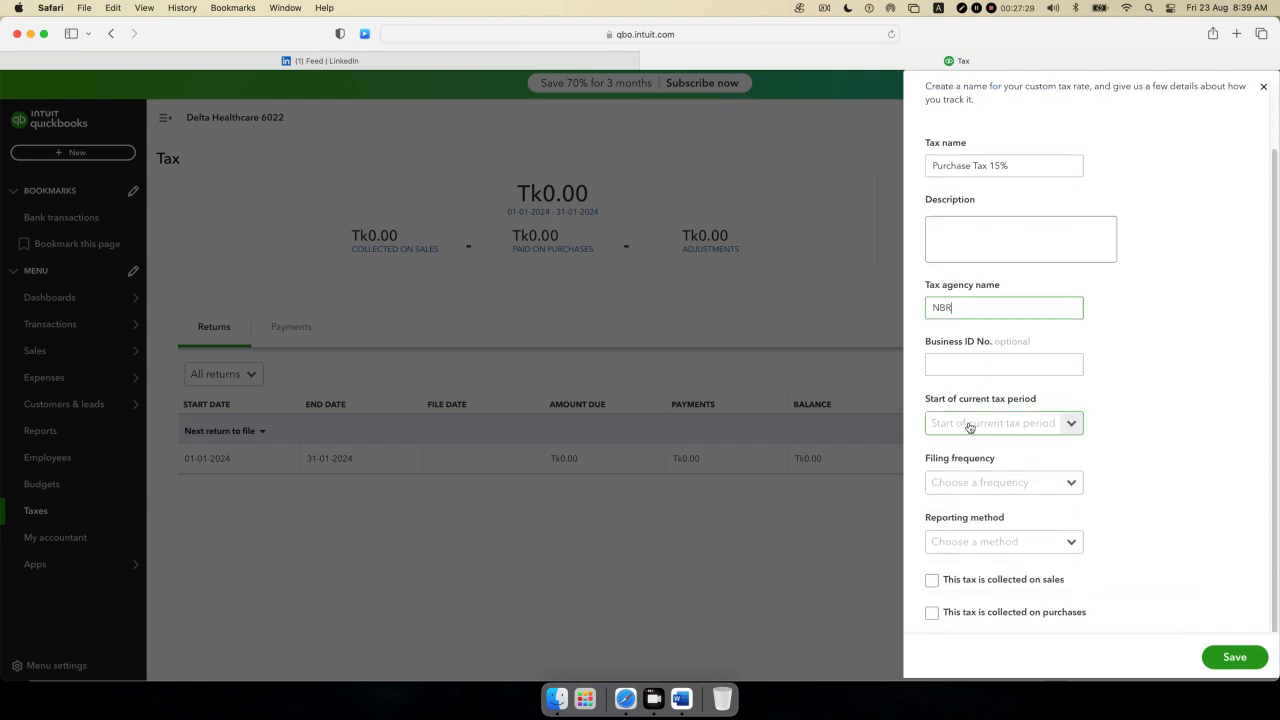
pyautogui.click(1066, 425)
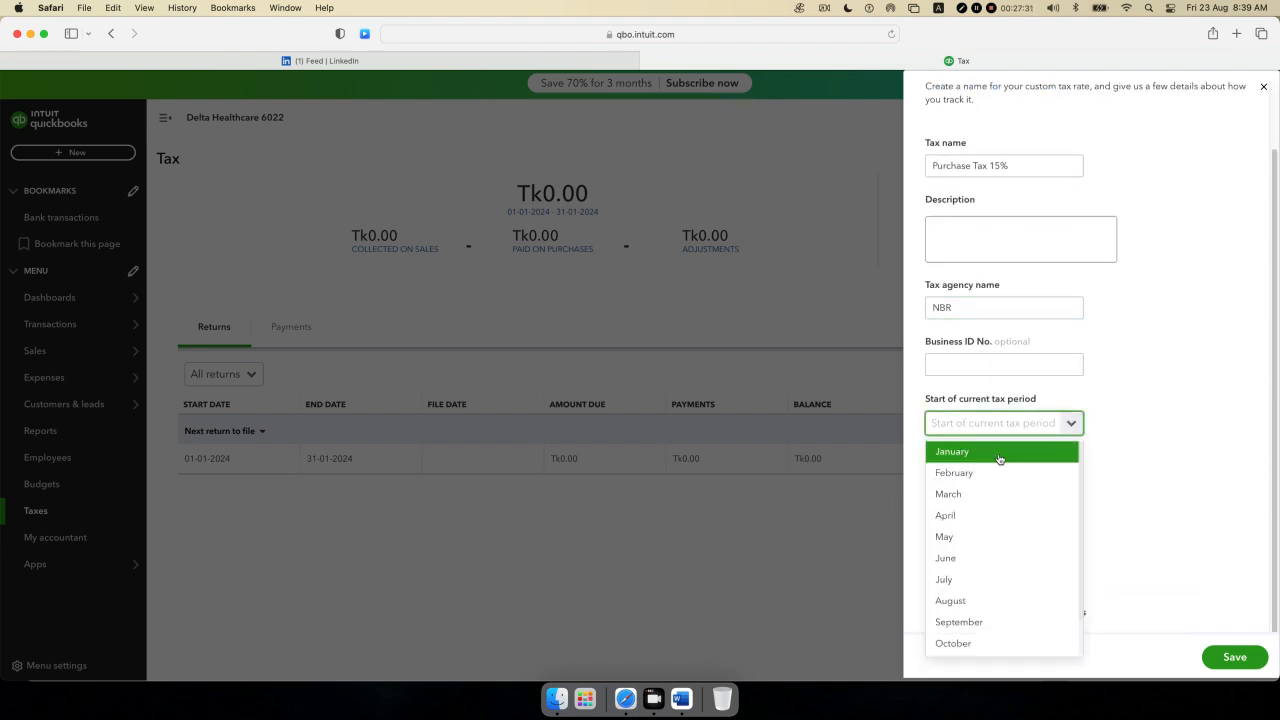
pyautogui.click(1020, 451)
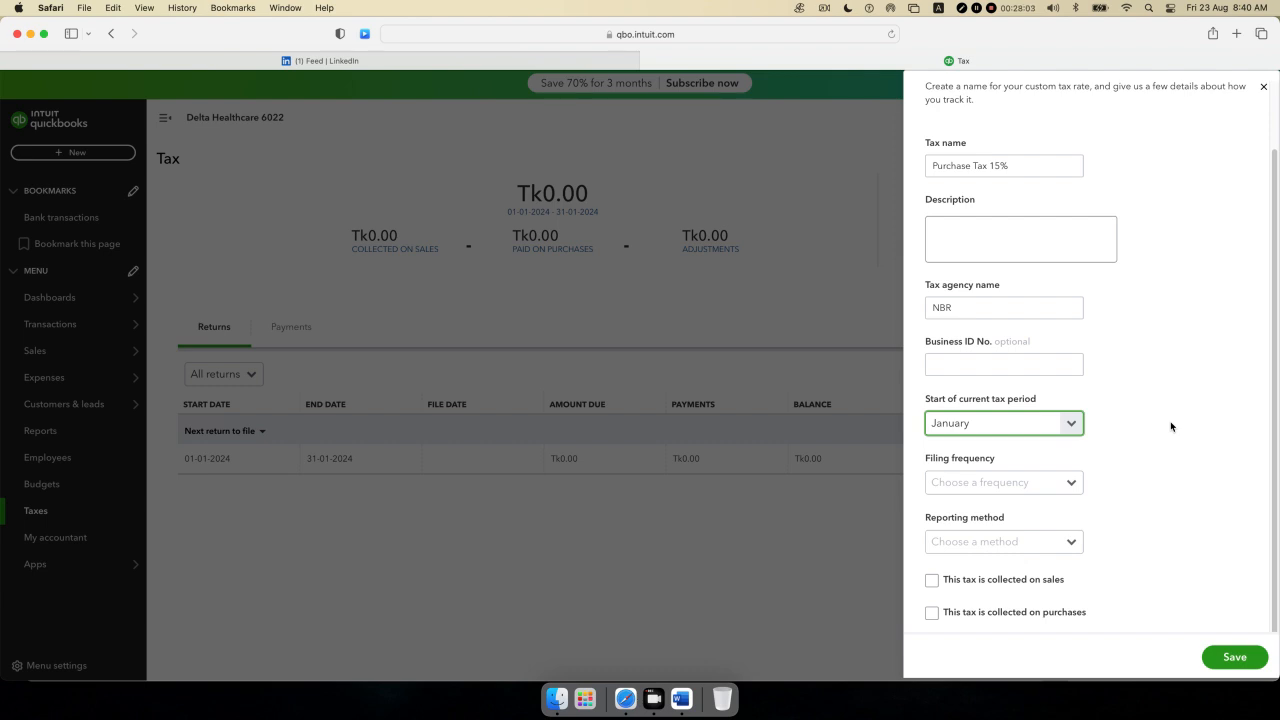
pyautogui.click(1070, 486)
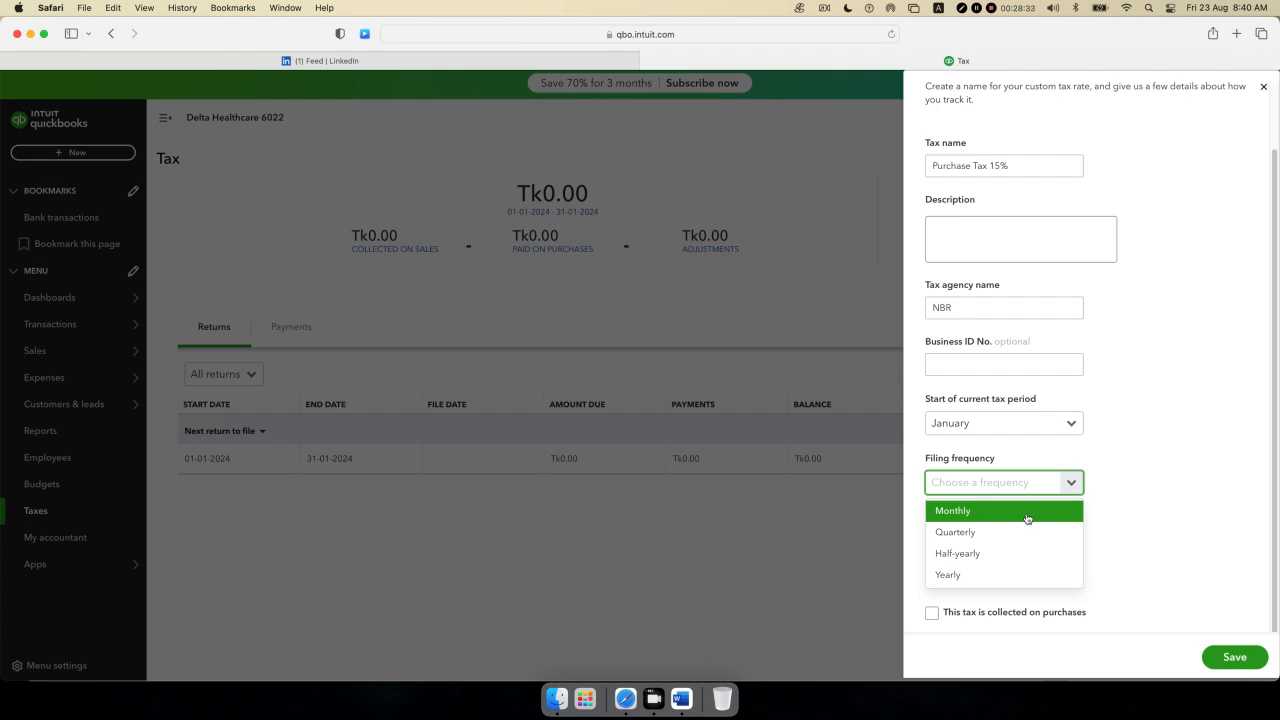
pyautogui.click(1027, 518)
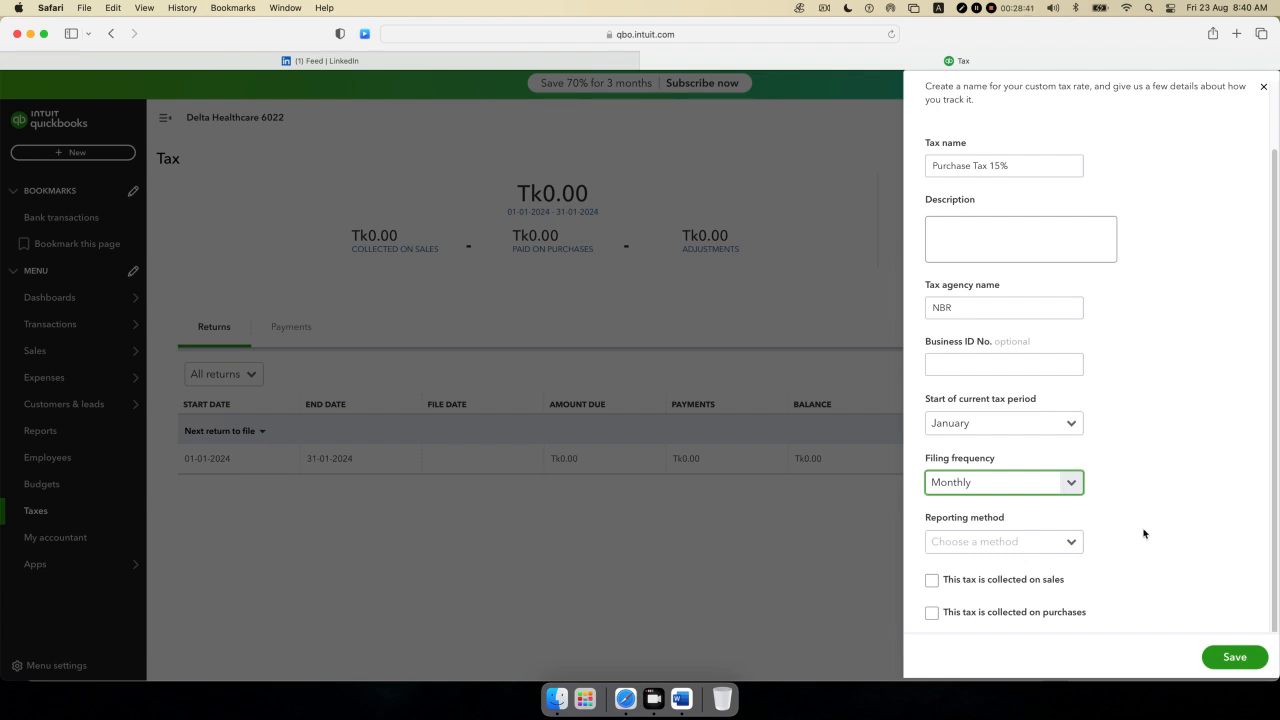
pyautogui.click(1071, 543)
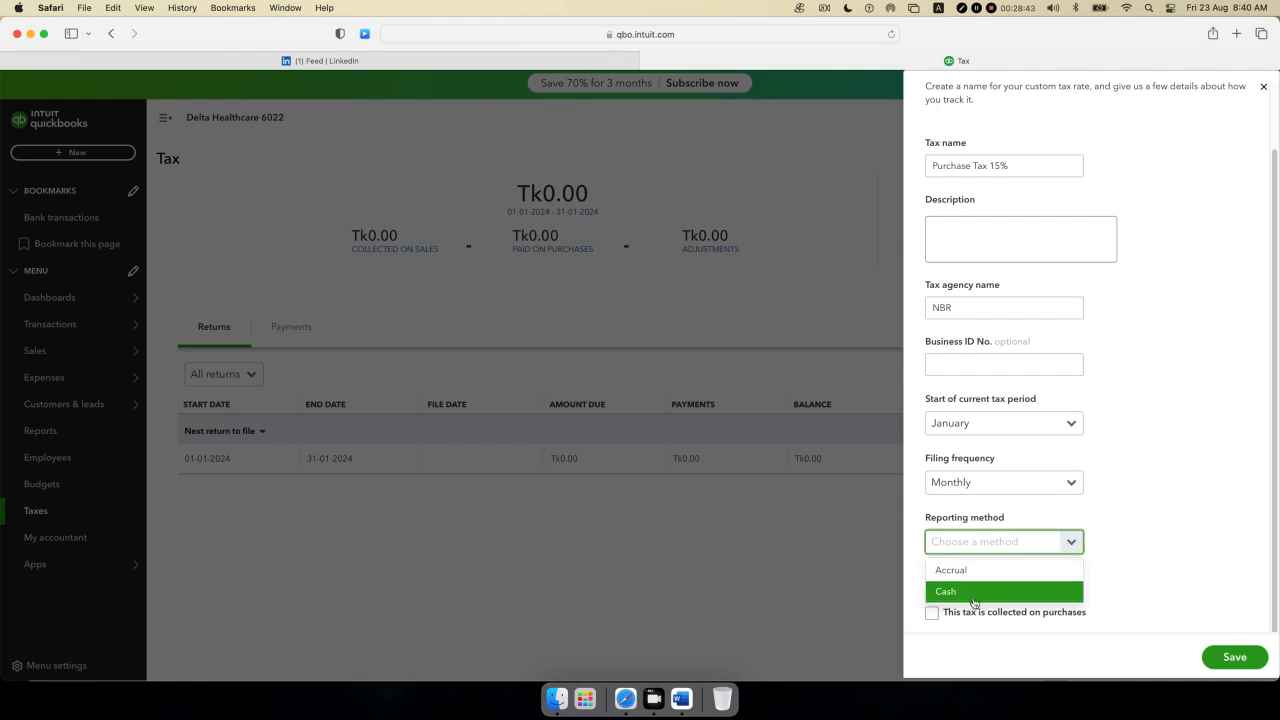
pyautogui.click(975, 601)
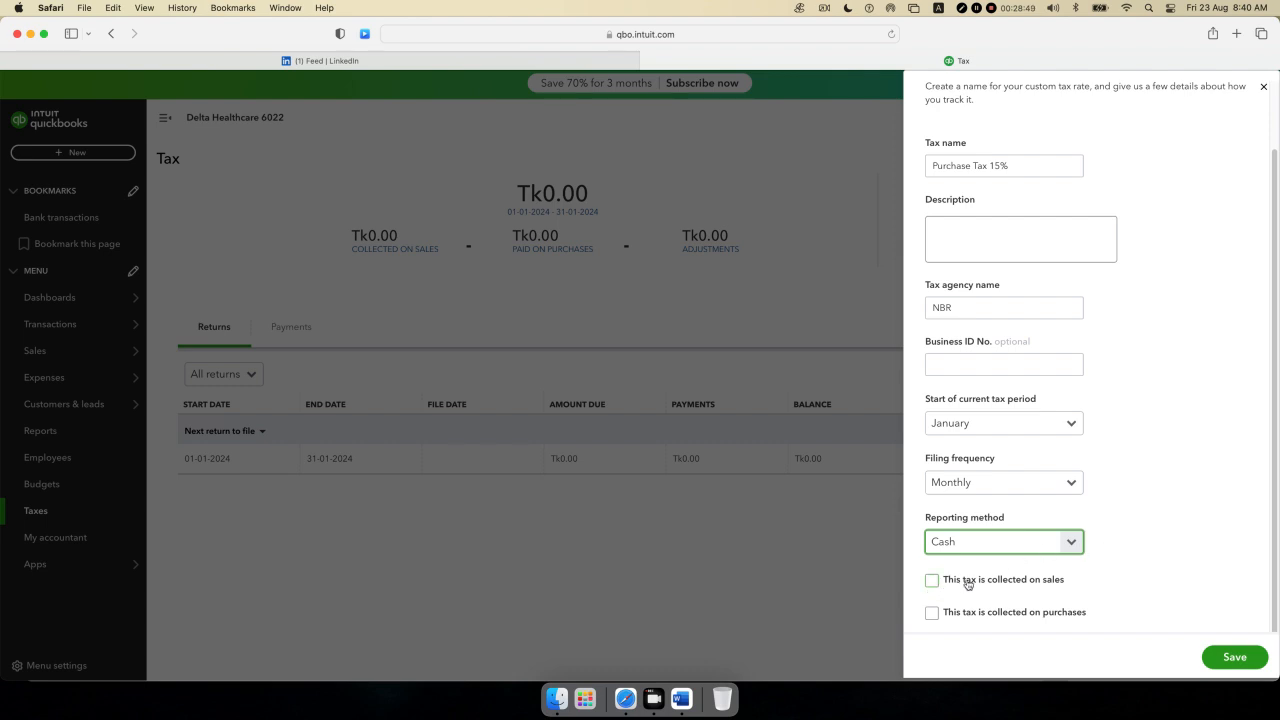
# - Mark the tax as collected on purchases at a 15% reclaimable rate and save it
pyautogui.scroll(2, 925, 560)
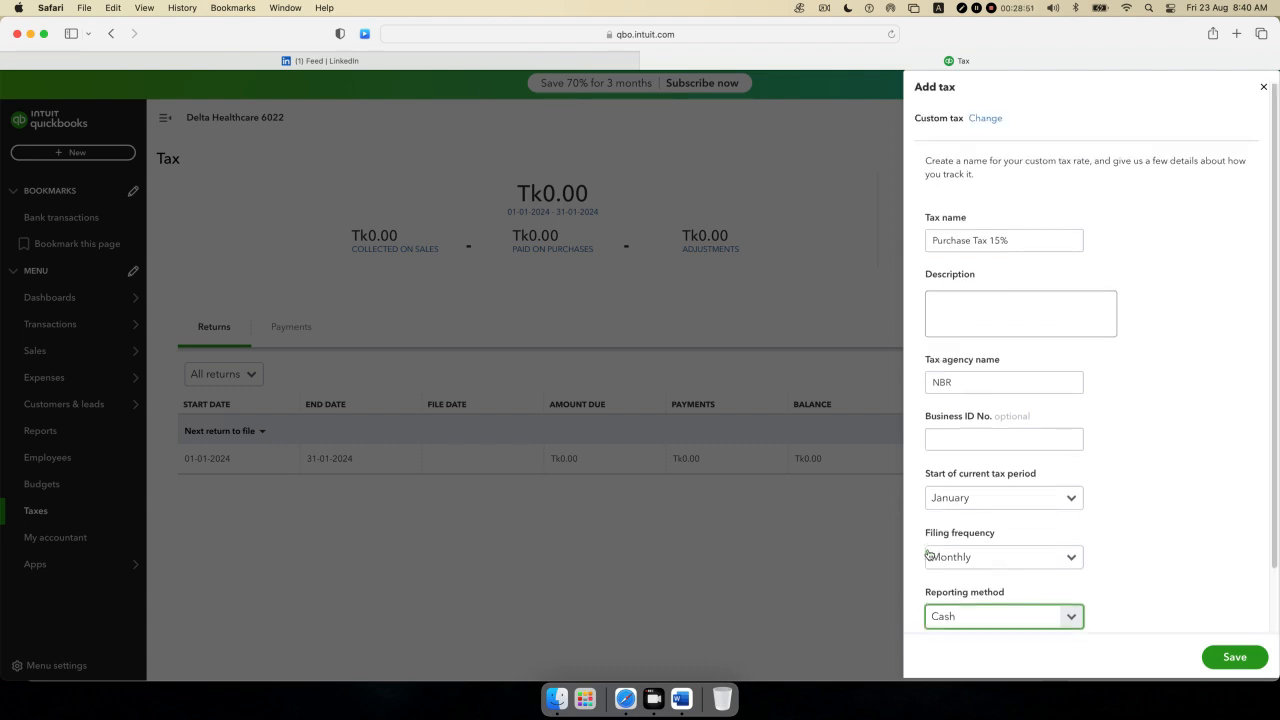
pyautogui.scroll(-2, 1020, 520)
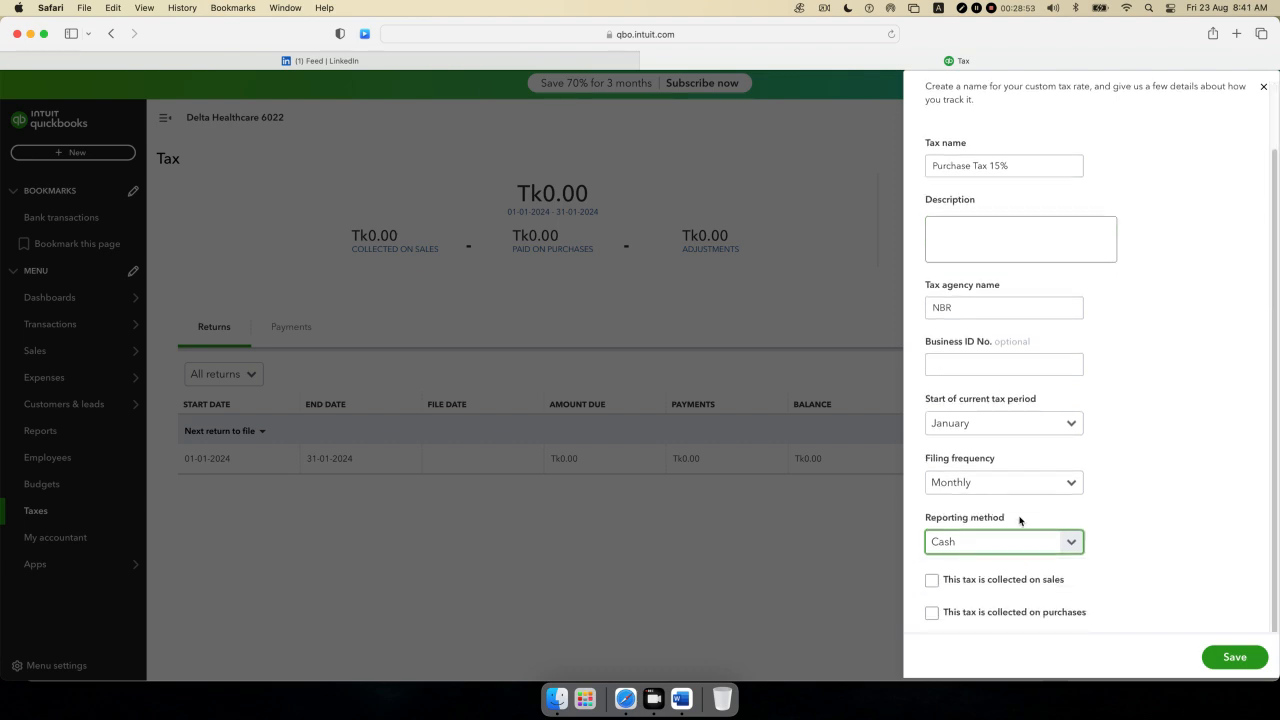
pyautogui.click(932, 613)
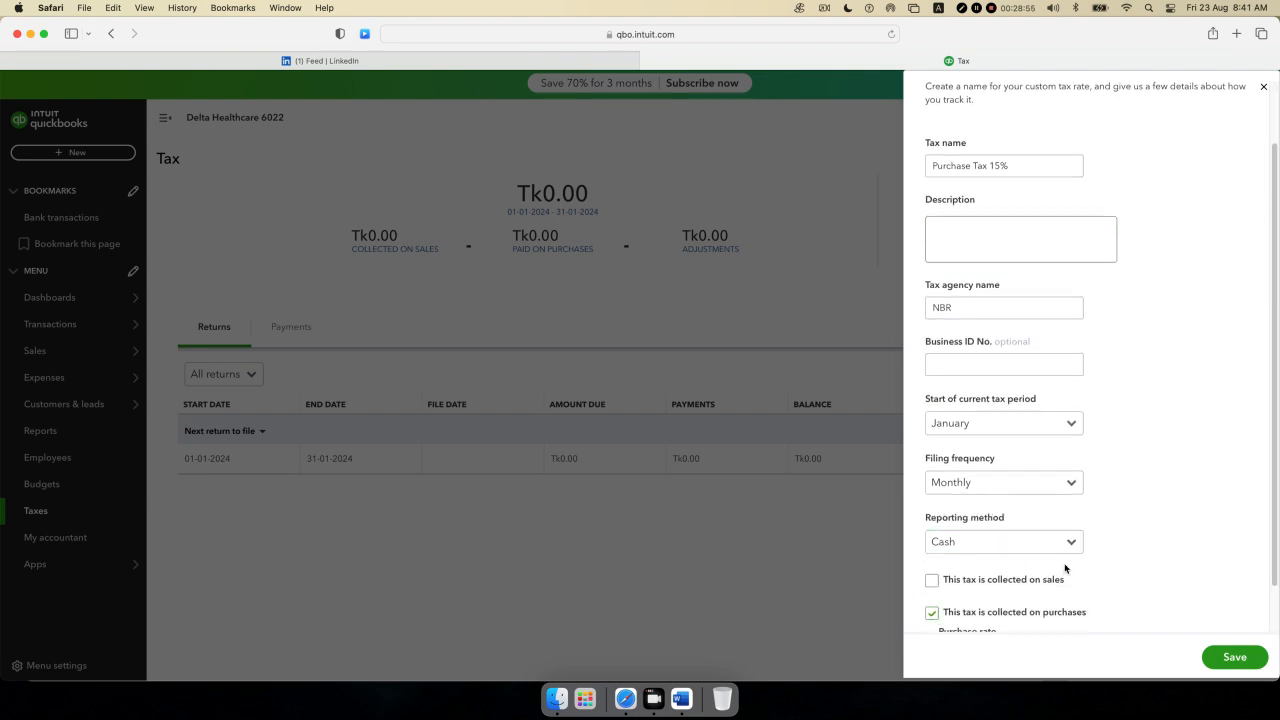
pyautogui.scroll(-2, 1000, 590)
pyautogui.write('15')
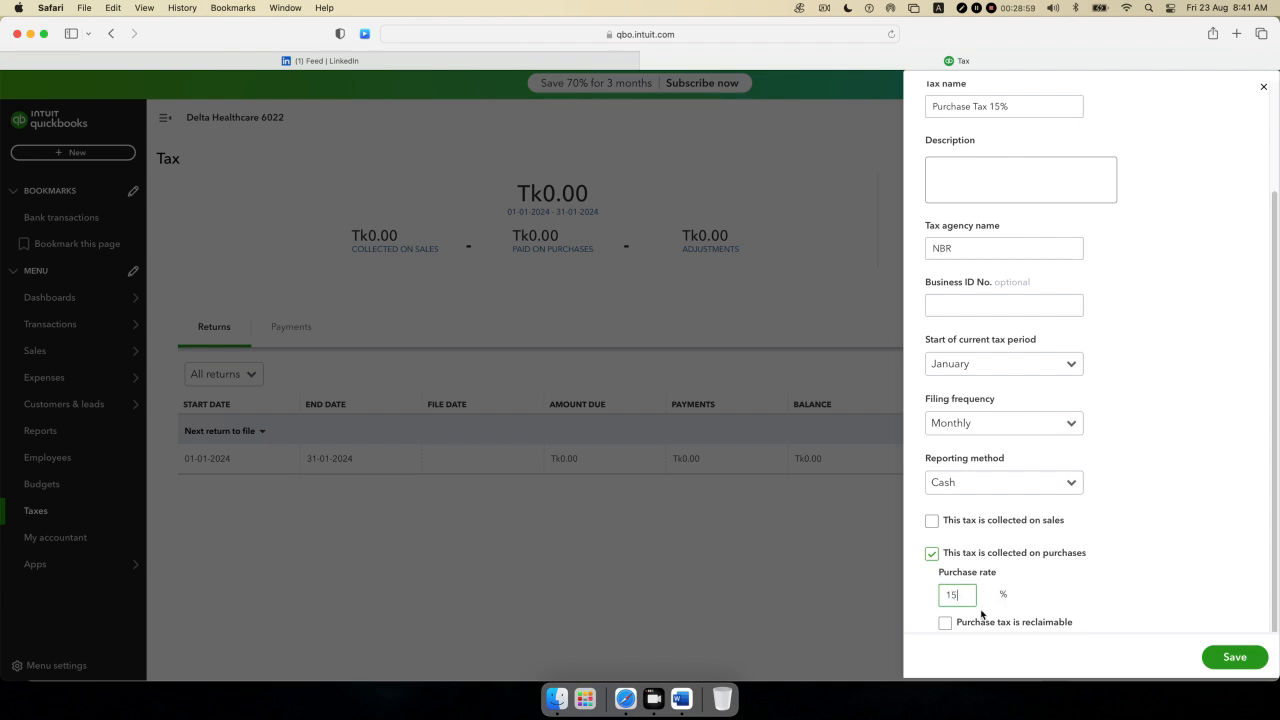
pyautogui.click(945, 623)
pyautogui.click(1228, 659)
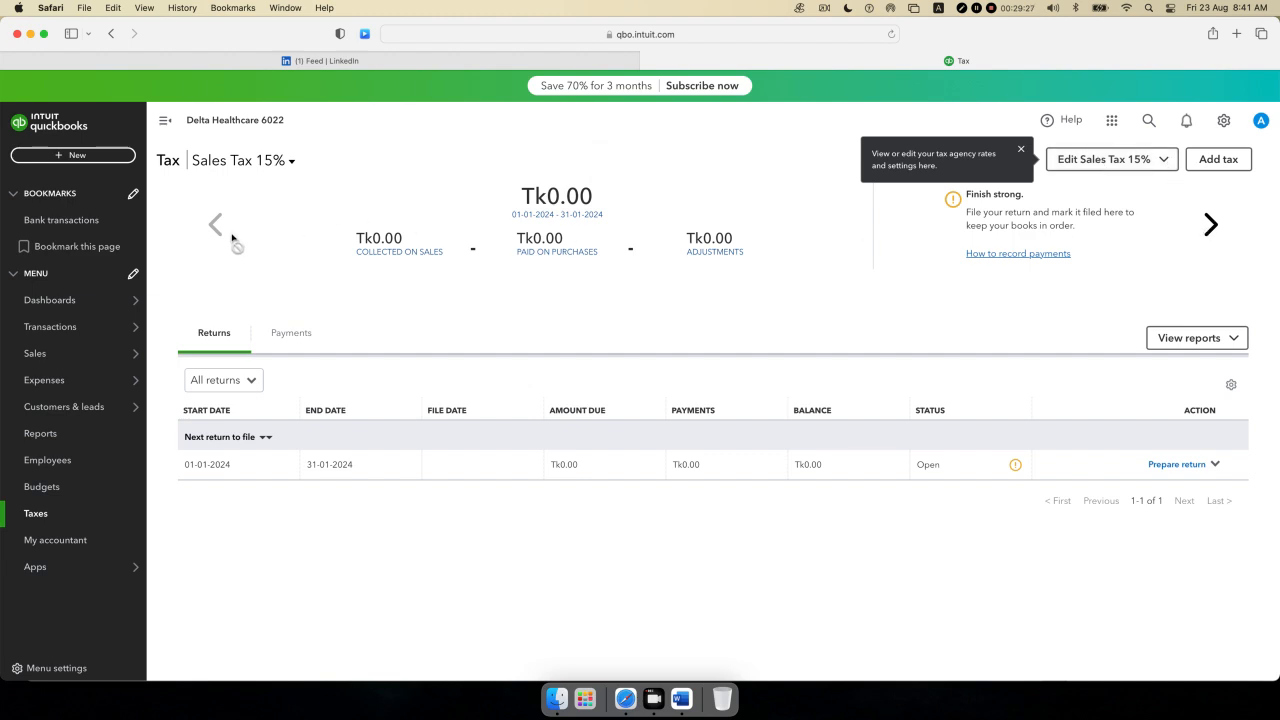
# - View the Purchase Tax 15% summary on the Tax page and return to the Sales Tax 15% summary
pyautogui.click(1208, 232)
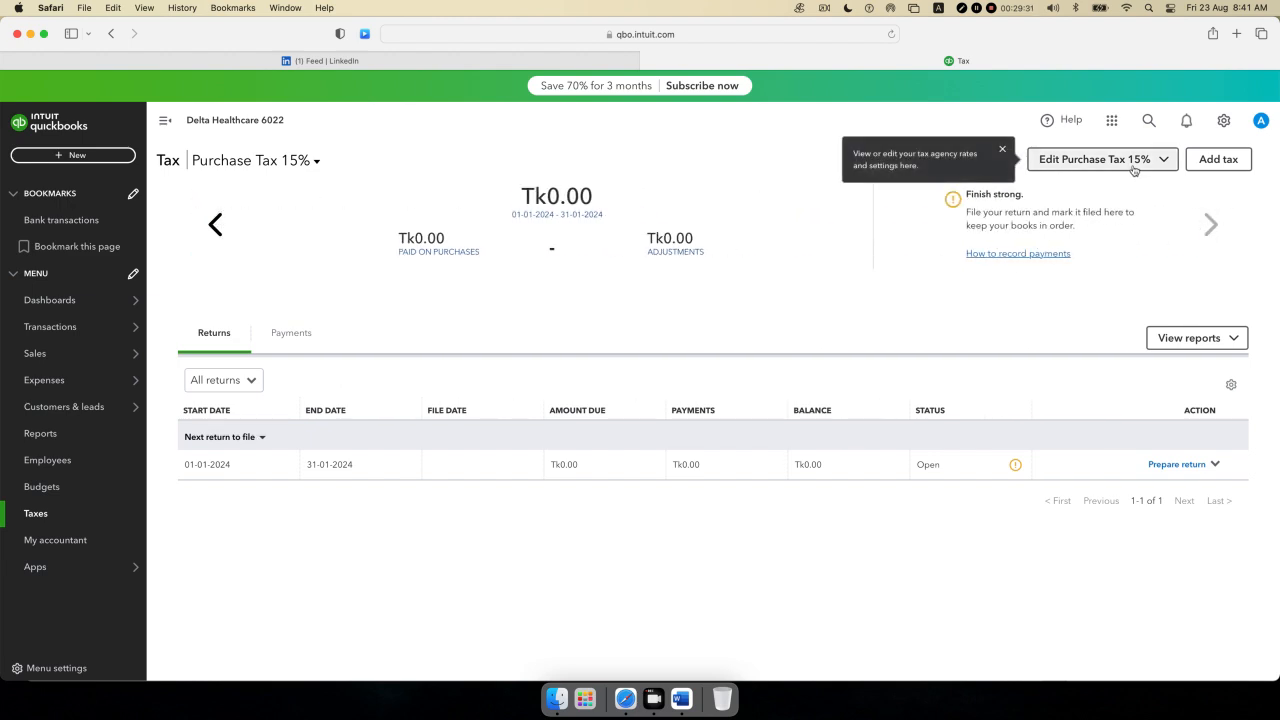
pyautogui.click(216, 226)
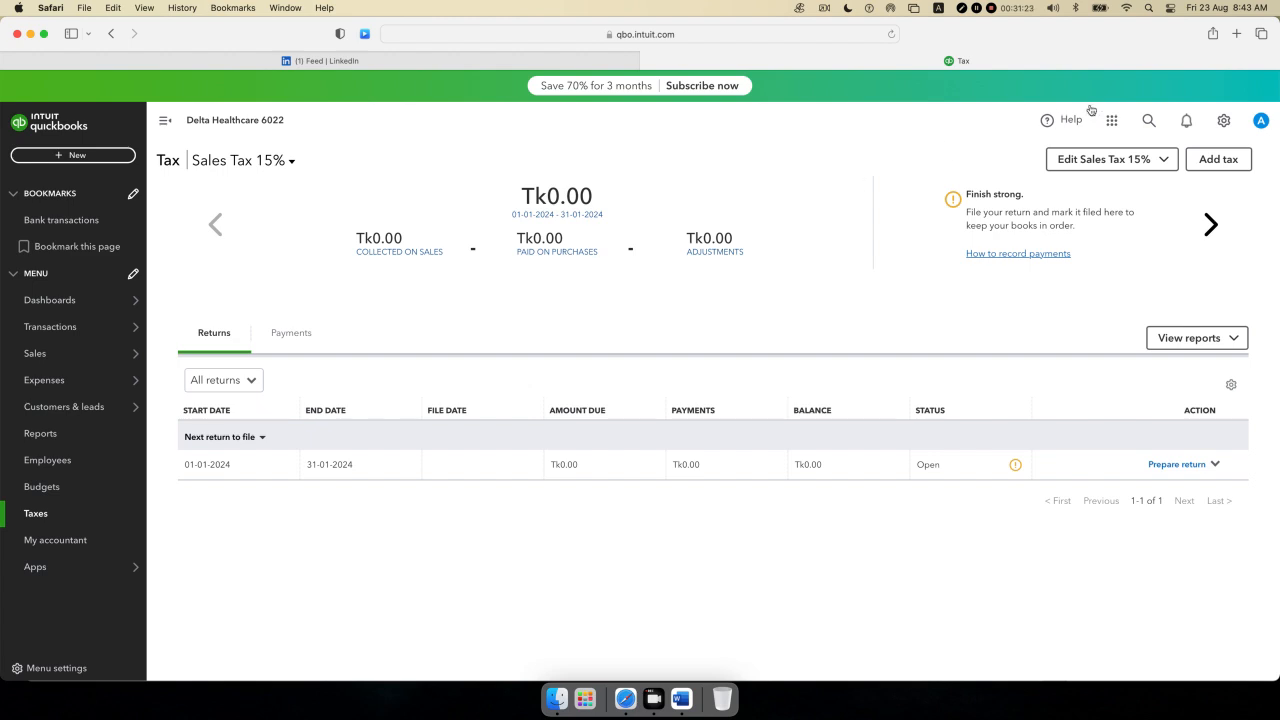
pyautogui.click(1226, 162)
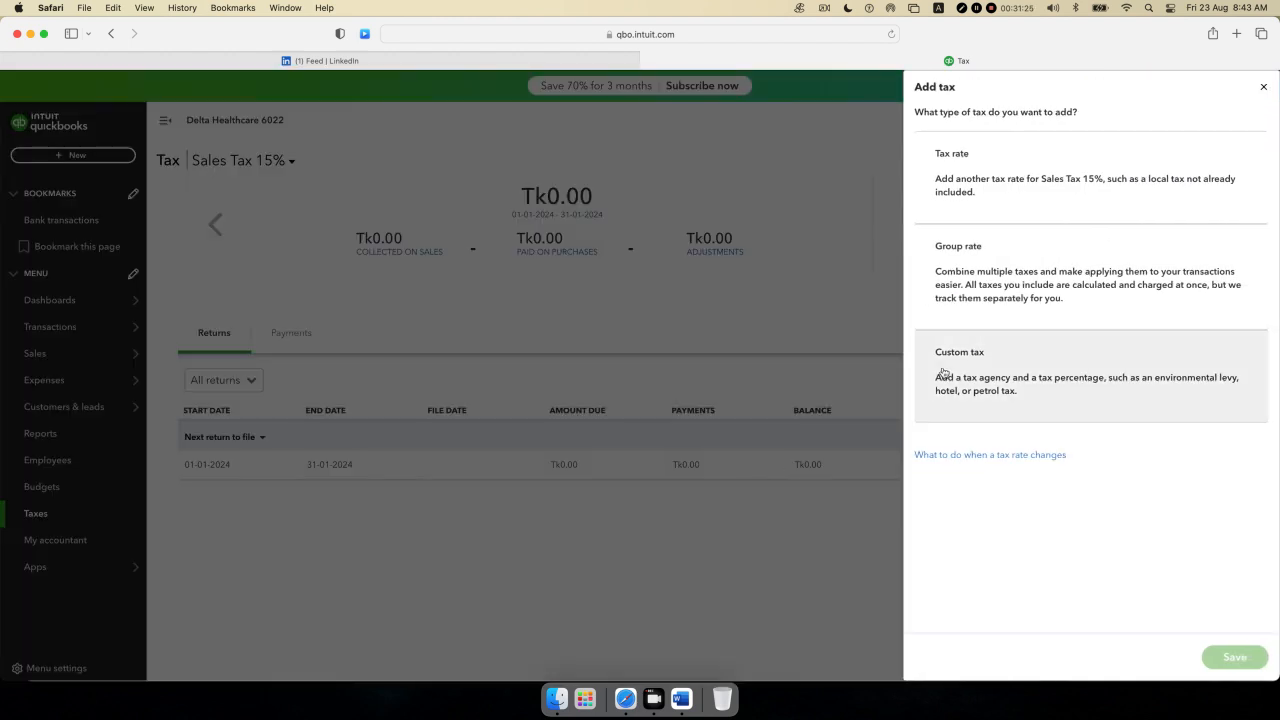
pyautogui.click(947, 364)
pyautogui.click(966, 242)
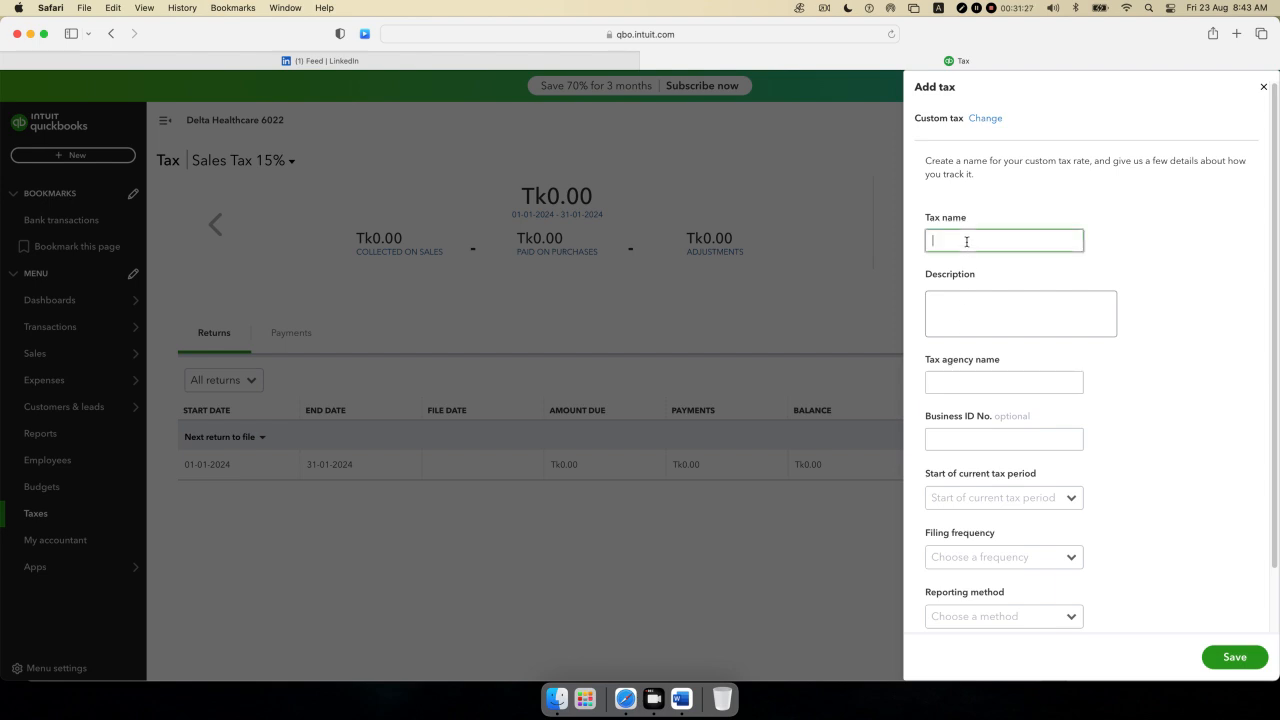
pyautogui.write('Sales Tax')
pyautogui.scroll(-2, 1020, 450)
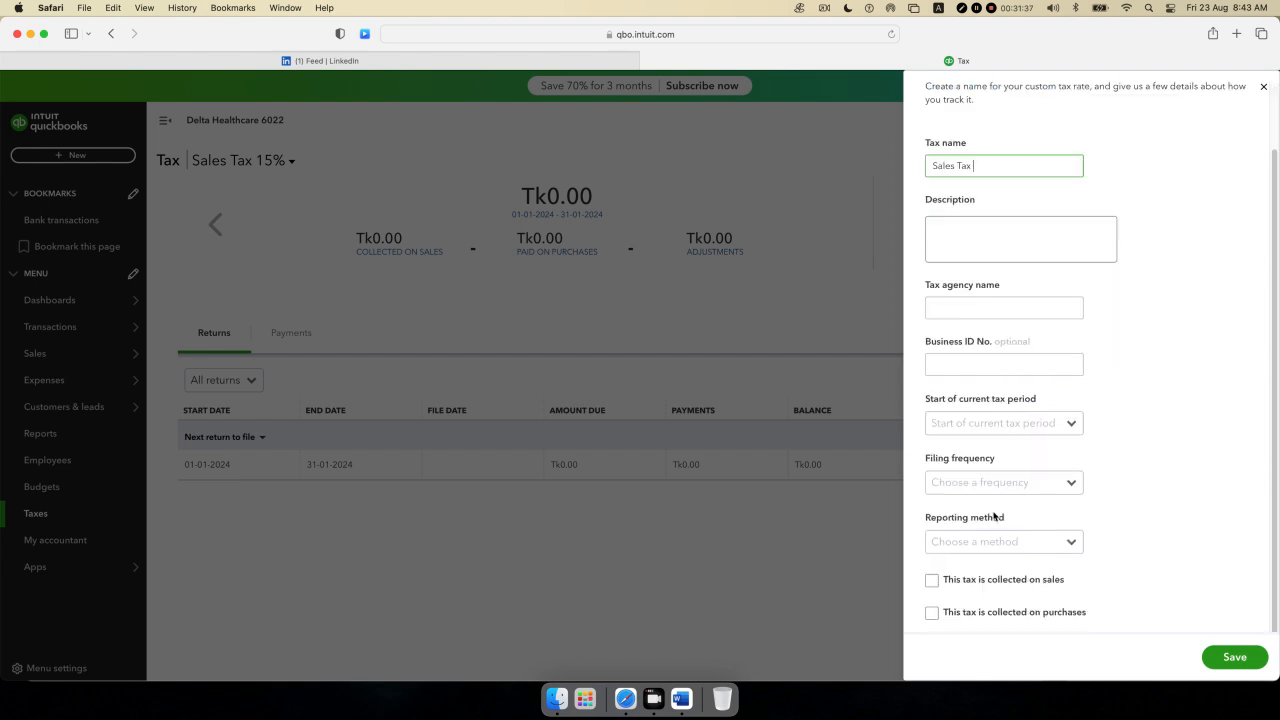
pyautogui.click(931, 581)
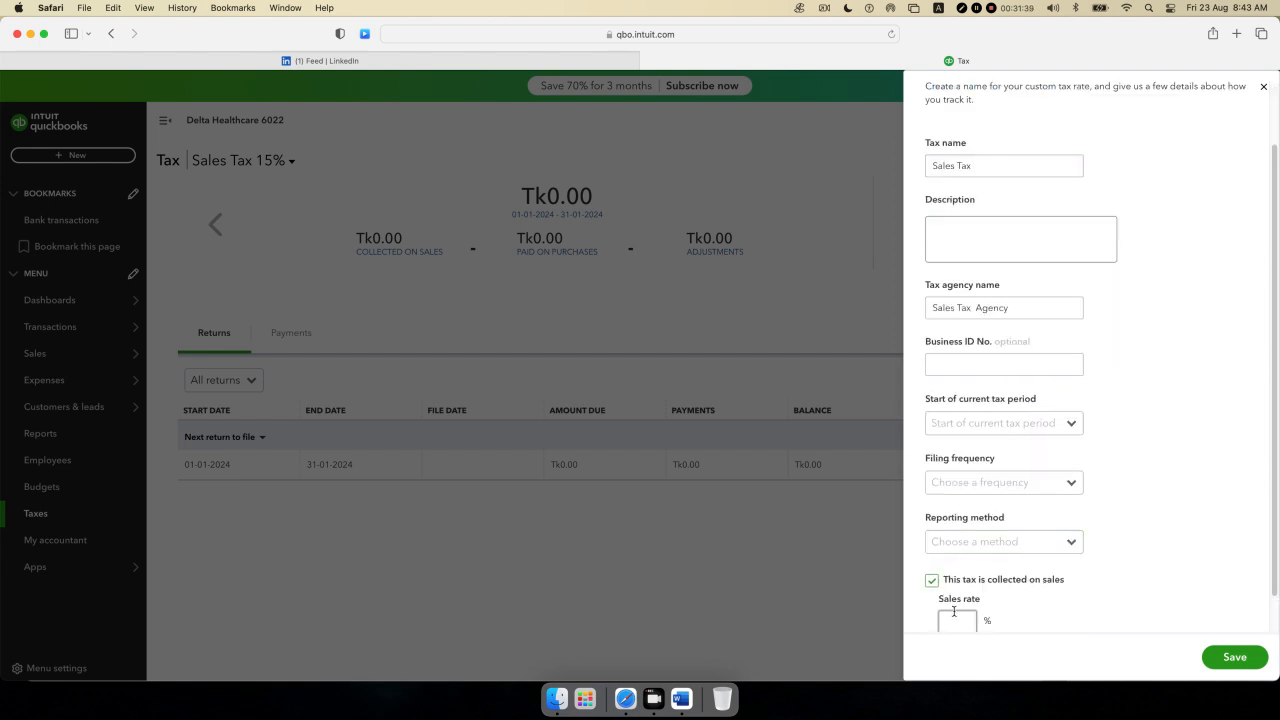
pyautogui.scroll(-1, 956, 615)
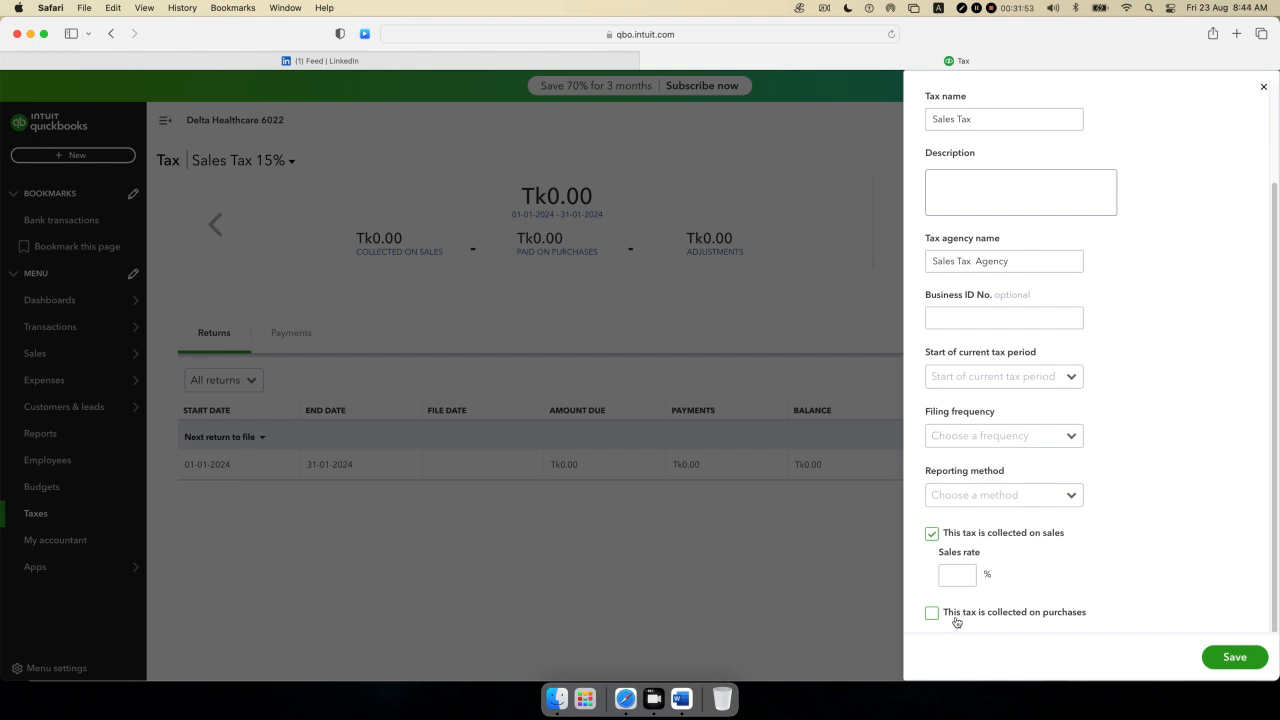
pyautogui.click(932, 537)
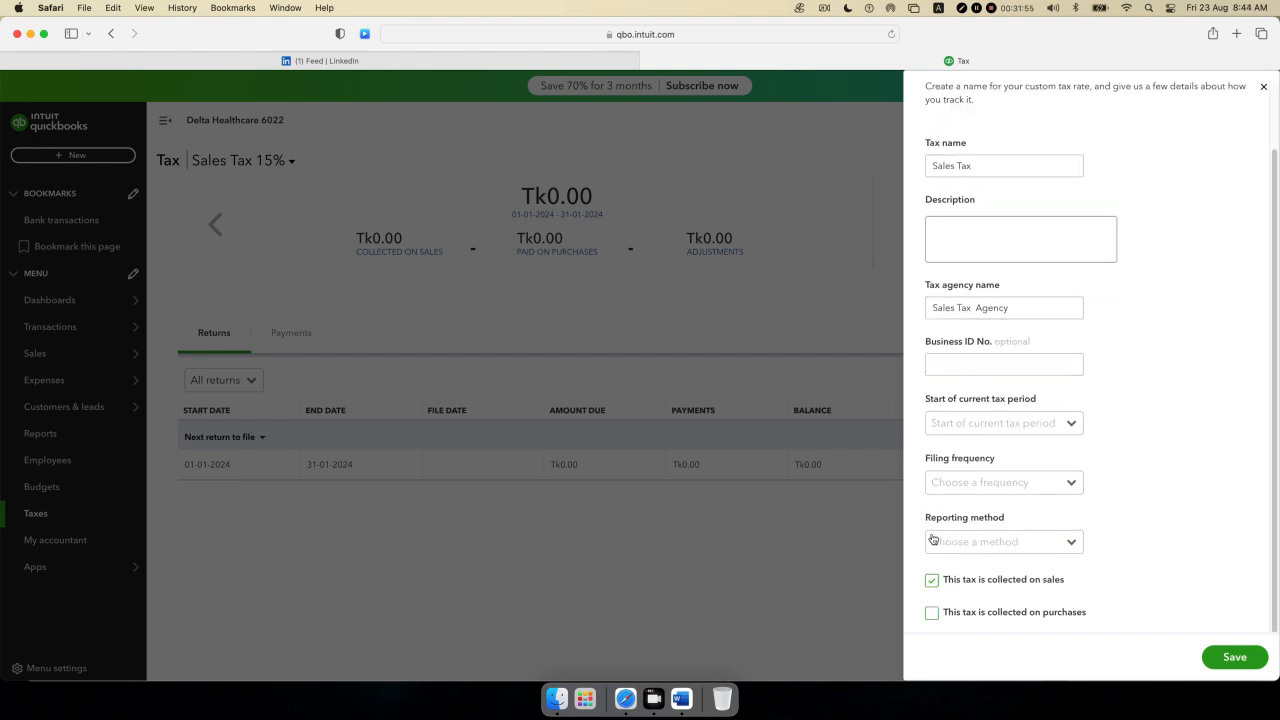
pyautogui.click(931, 612)
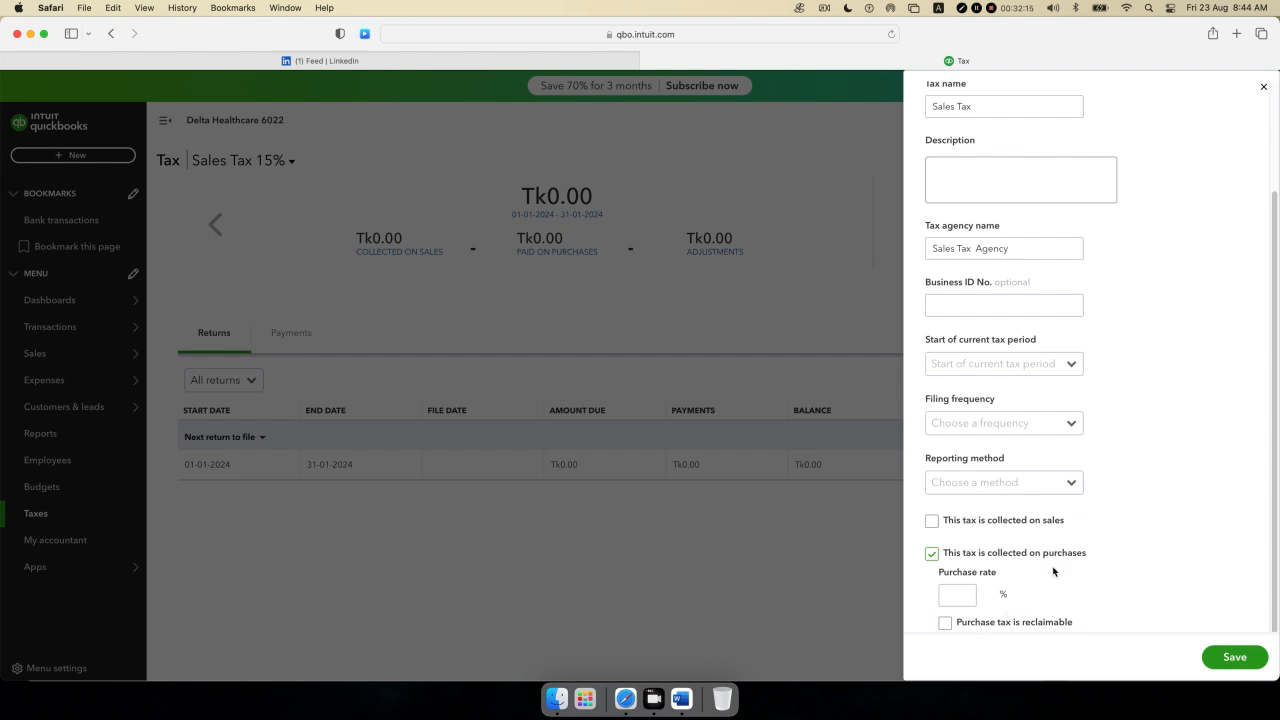
pyautogui.click(981, 106)
pyautogui.click(1265, 89)
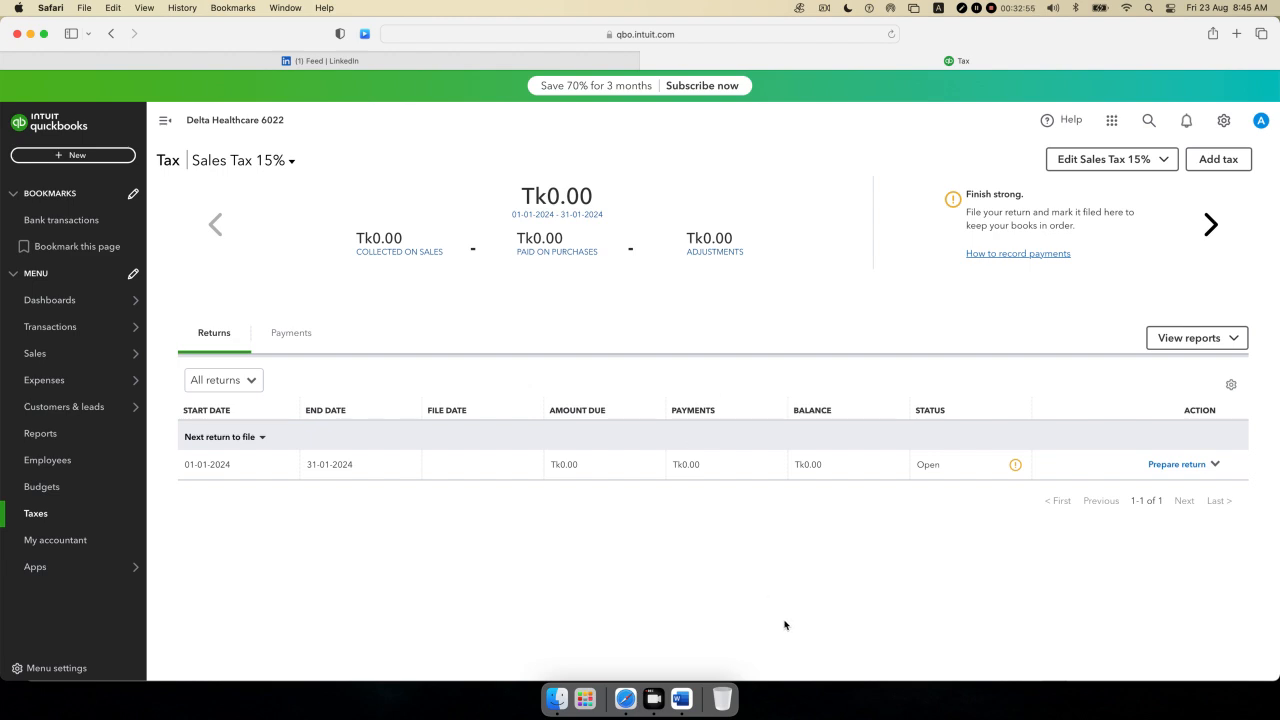
# - Switch to the Delta Pharma assignment in Word and review the company settings and charts of accounts requirements
pyautogui.click(682, 698)
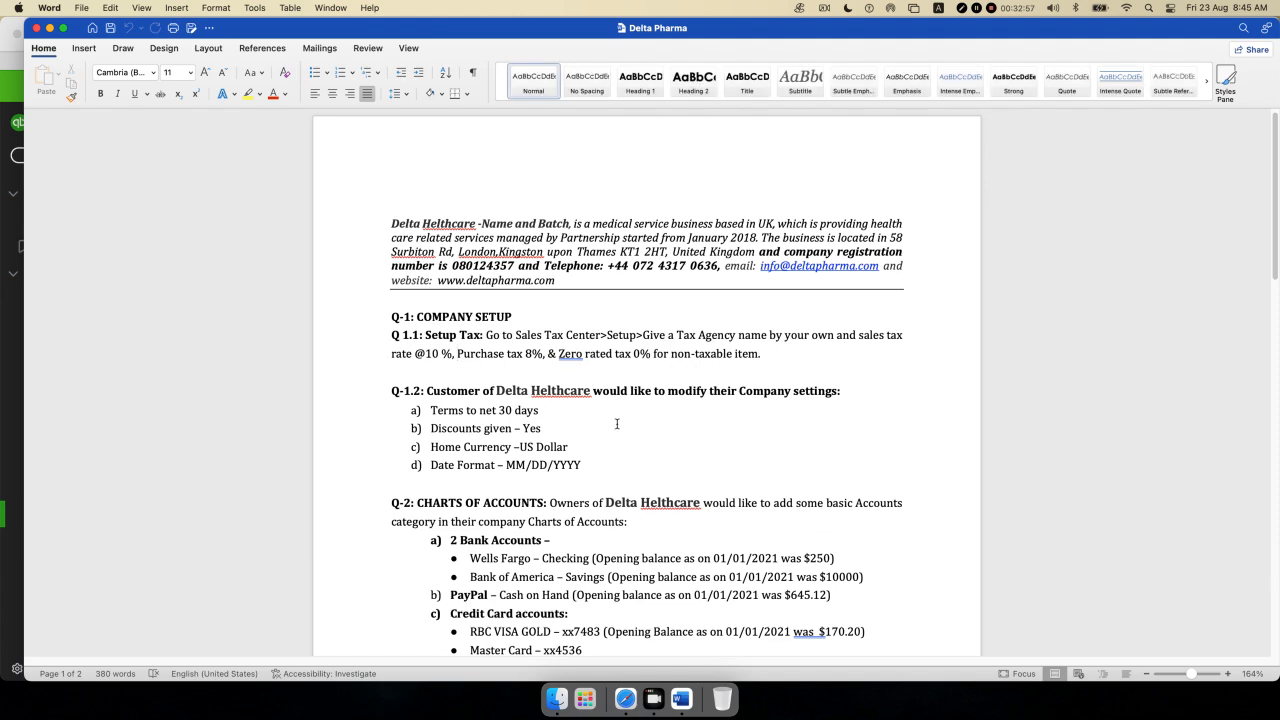
pyautogui.scroll(-3, 617, 424)
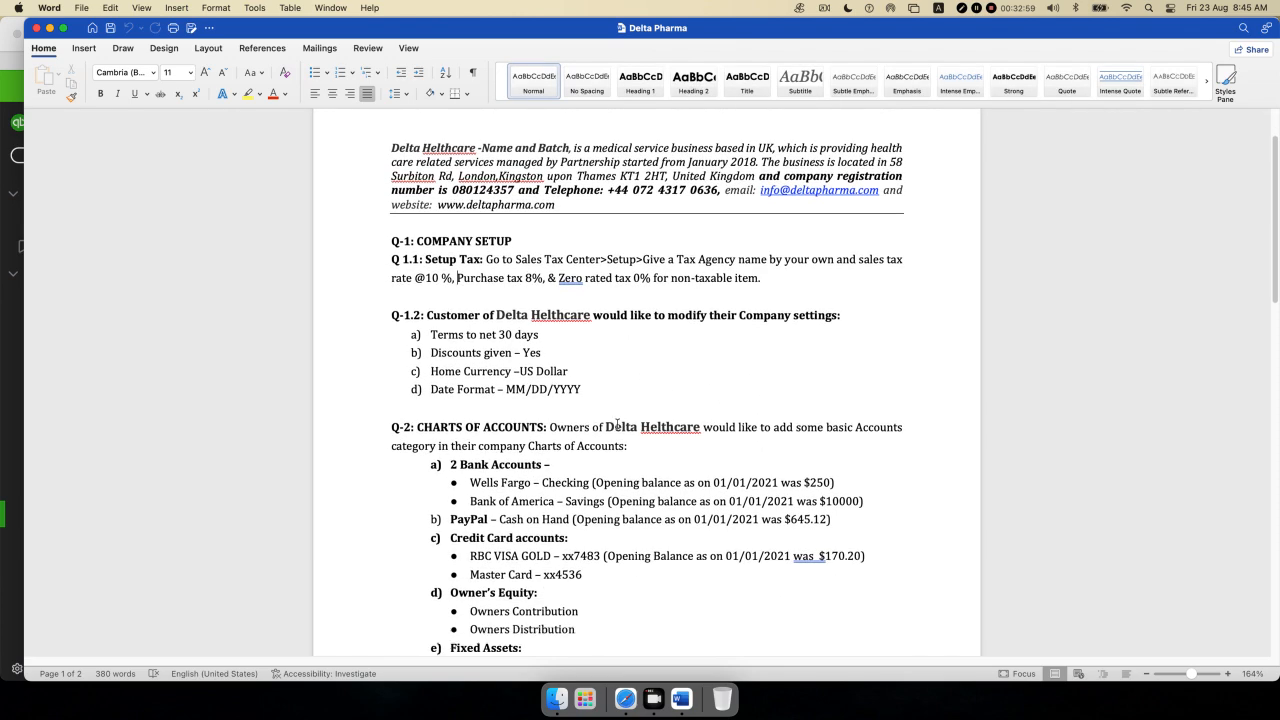
pyautogui.scroll(-1, 617, 424)
pyautogui.scroll(-4, 617, 424)
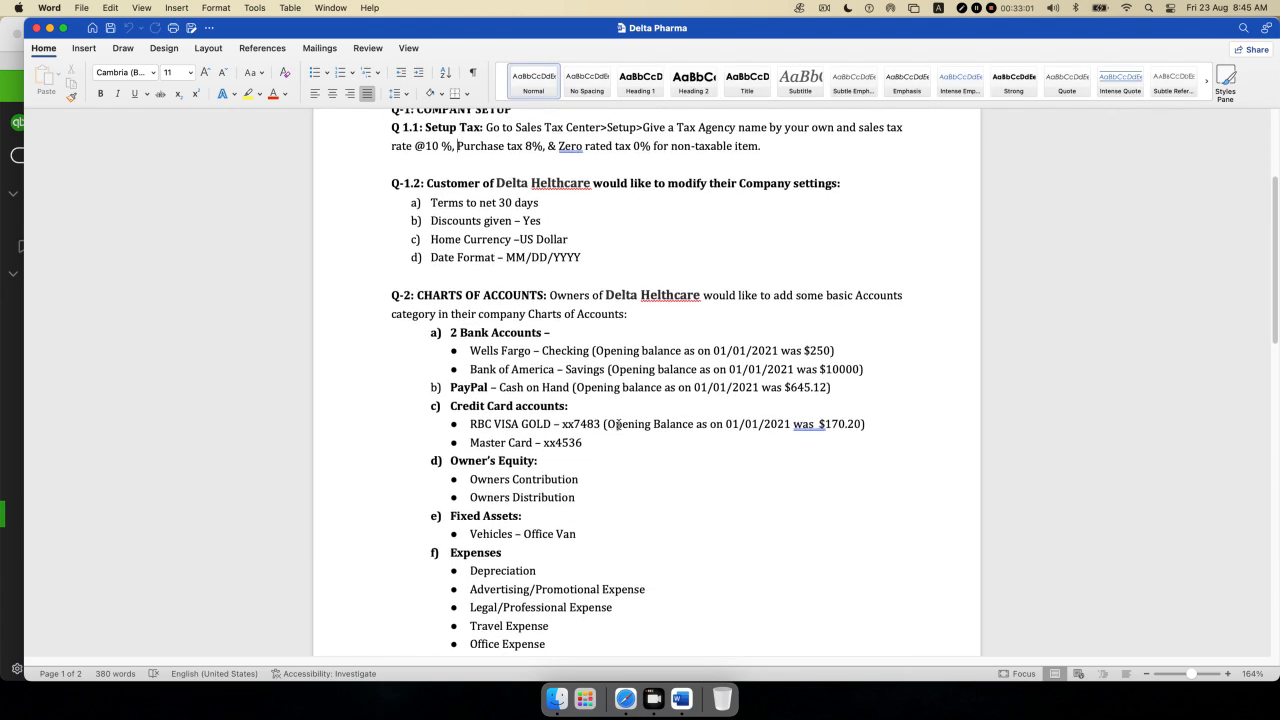
# - Review the company settings in Q-1.2 of the assignment: payment terms, discounts given, home currency and date format
pyautogui.scroll(6, 617, 424)
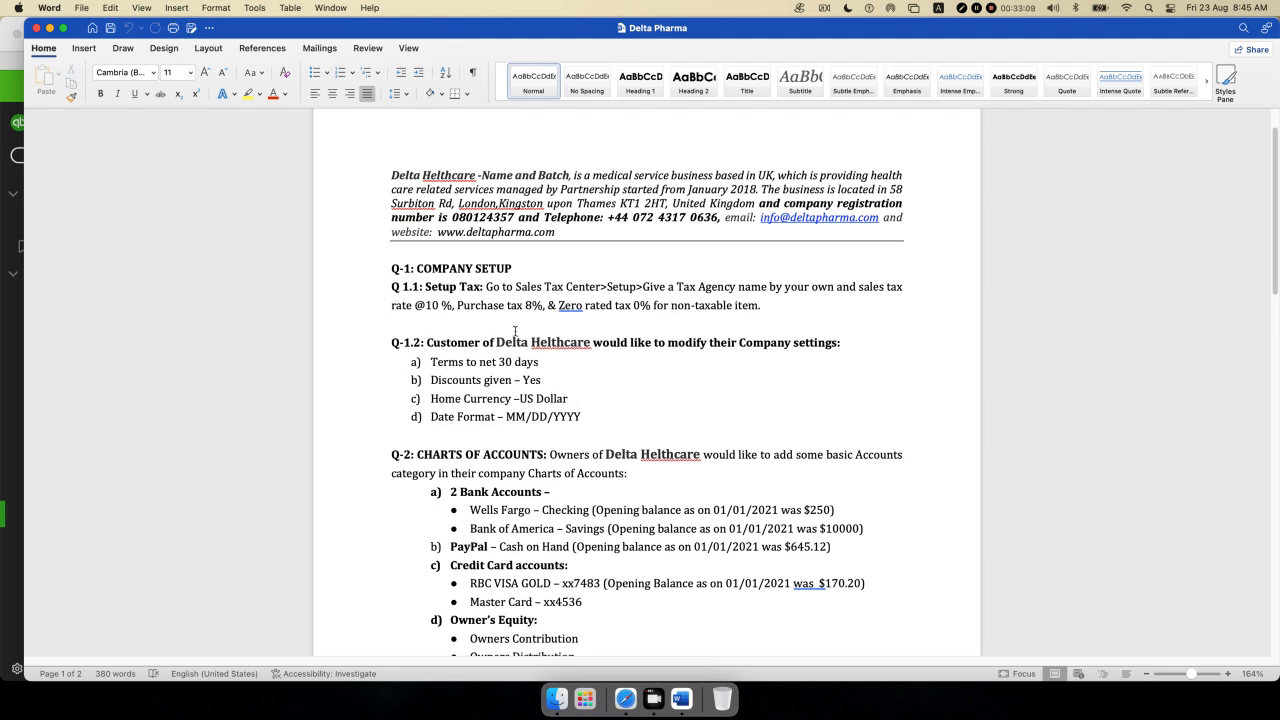
pyautogui.moveTo(431, 363); pyautogui.dragTo(540, 366)
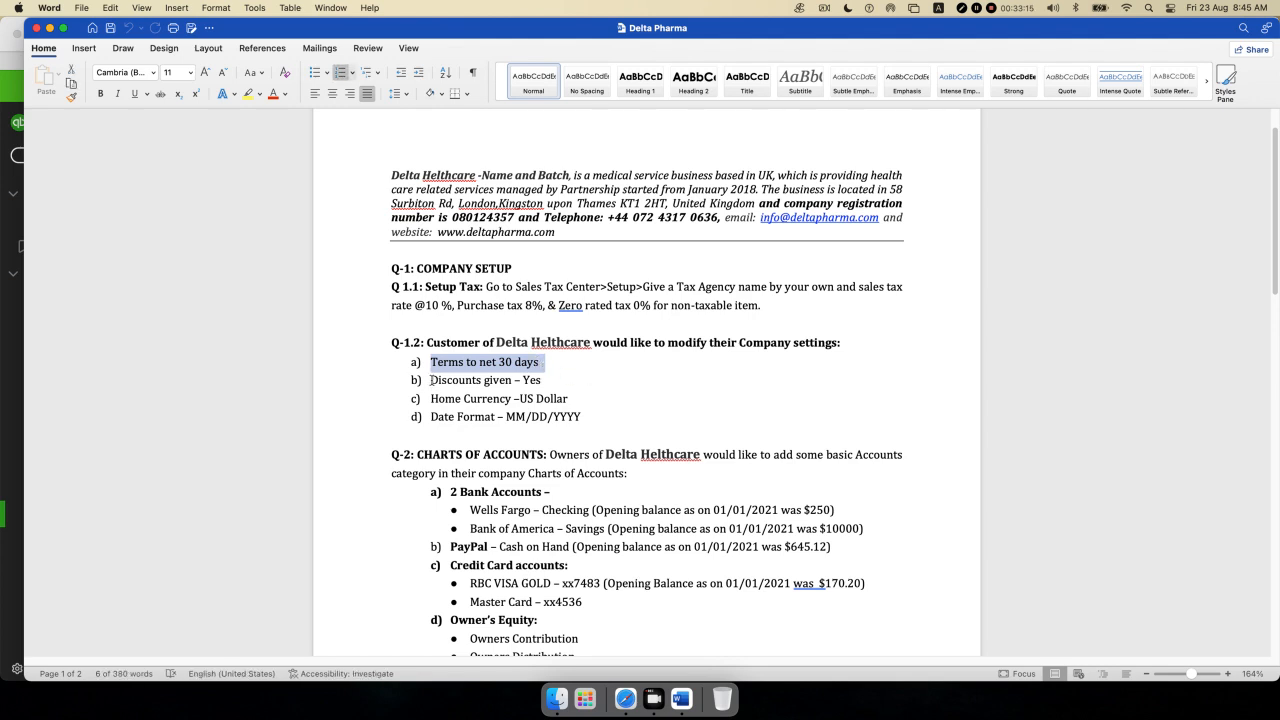
pyautogui.moveTo(431, 381); pyautogui.dragTo(541, 377)
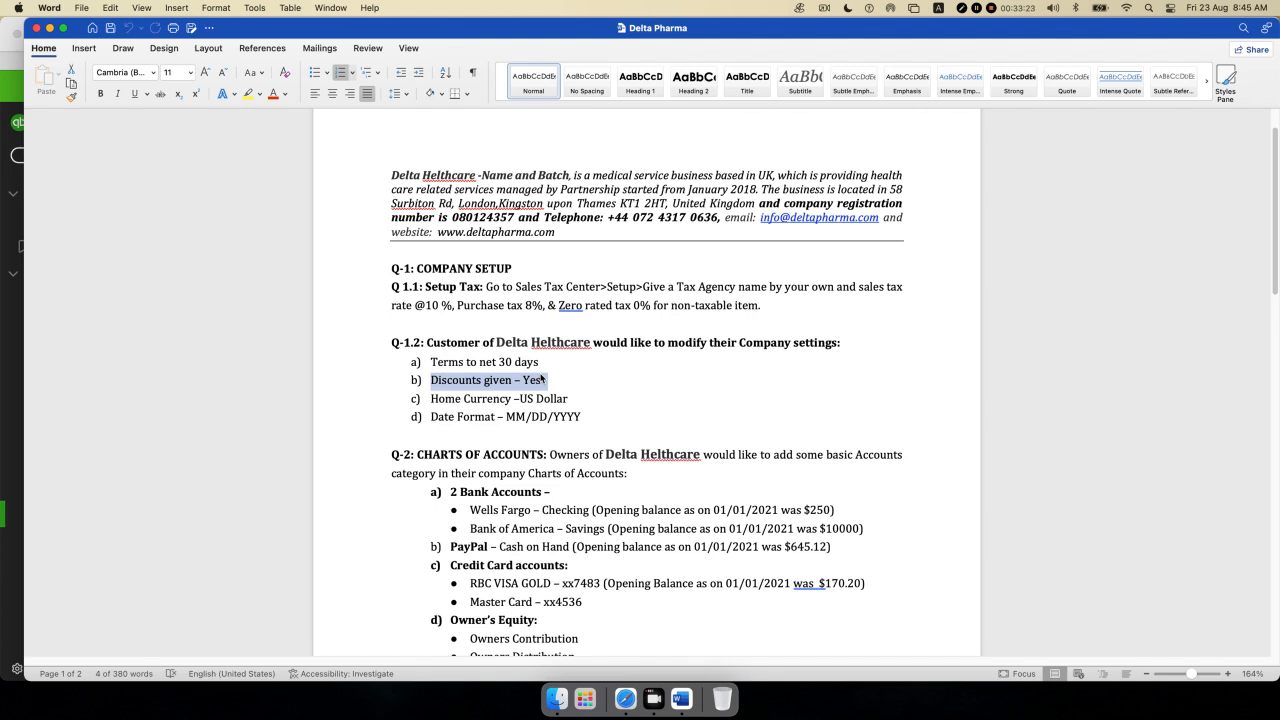
pyautogui.moveTo(431, 399); pyautogui.dragTo(584, 400)
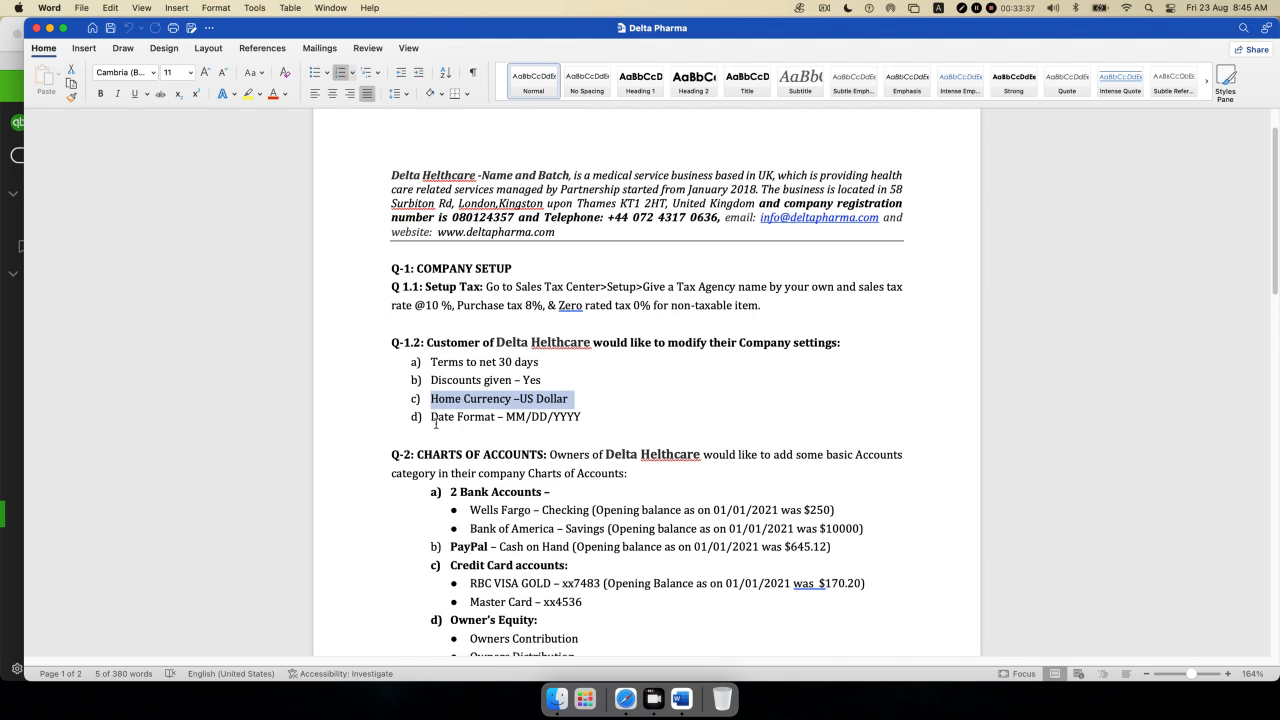
pyautogui.moveTo(433, 418); pyautogui.dragTo(573, 411)
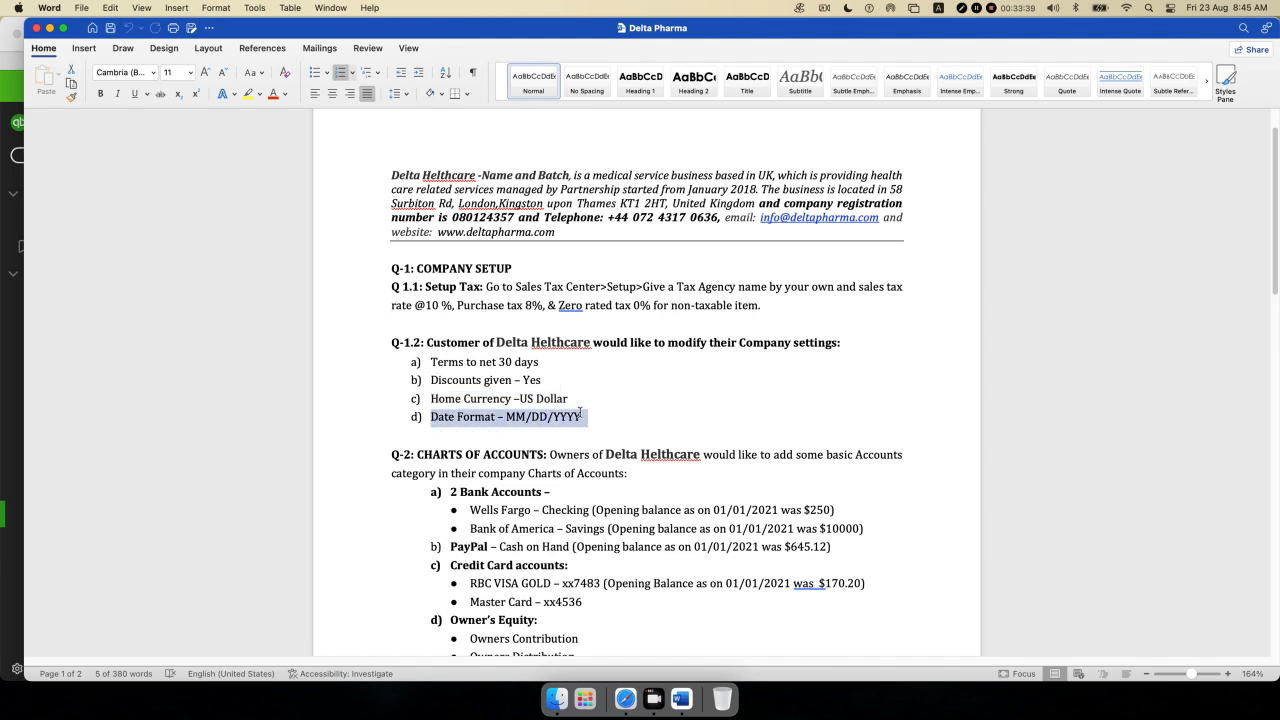
pyautogui.moveTo(590, 424); pyautogui.dragTo(417, 368)
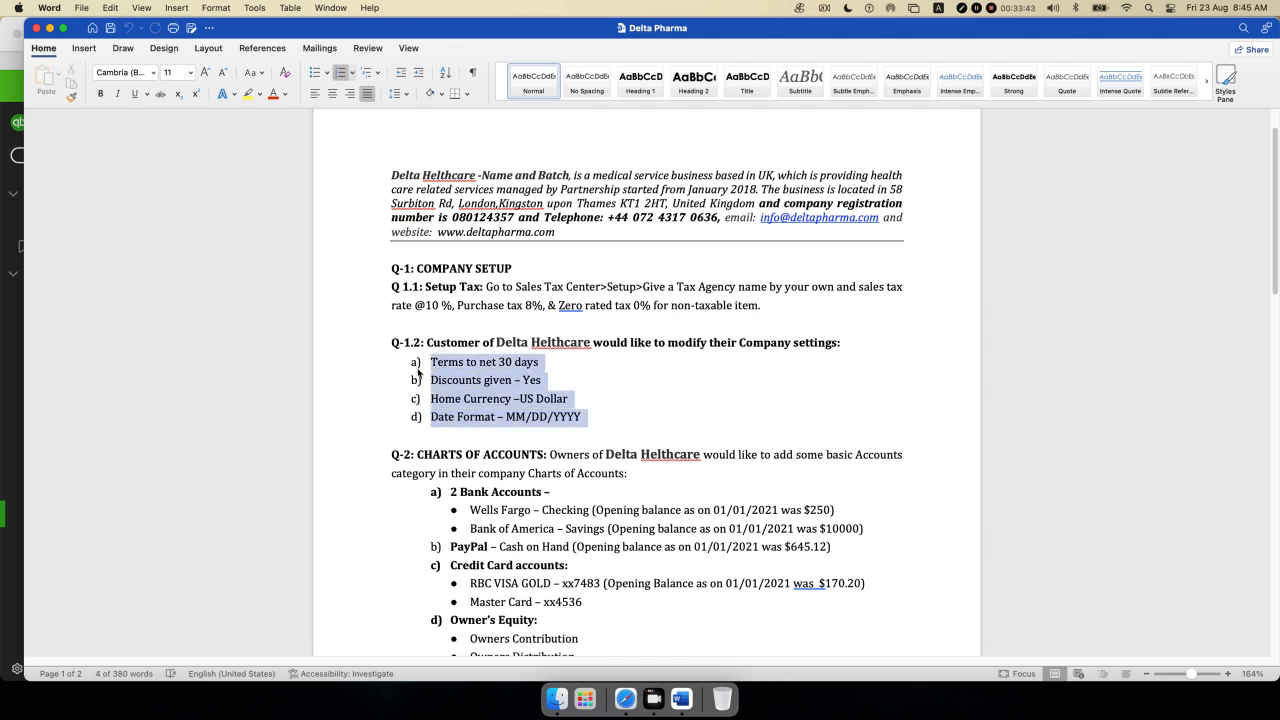
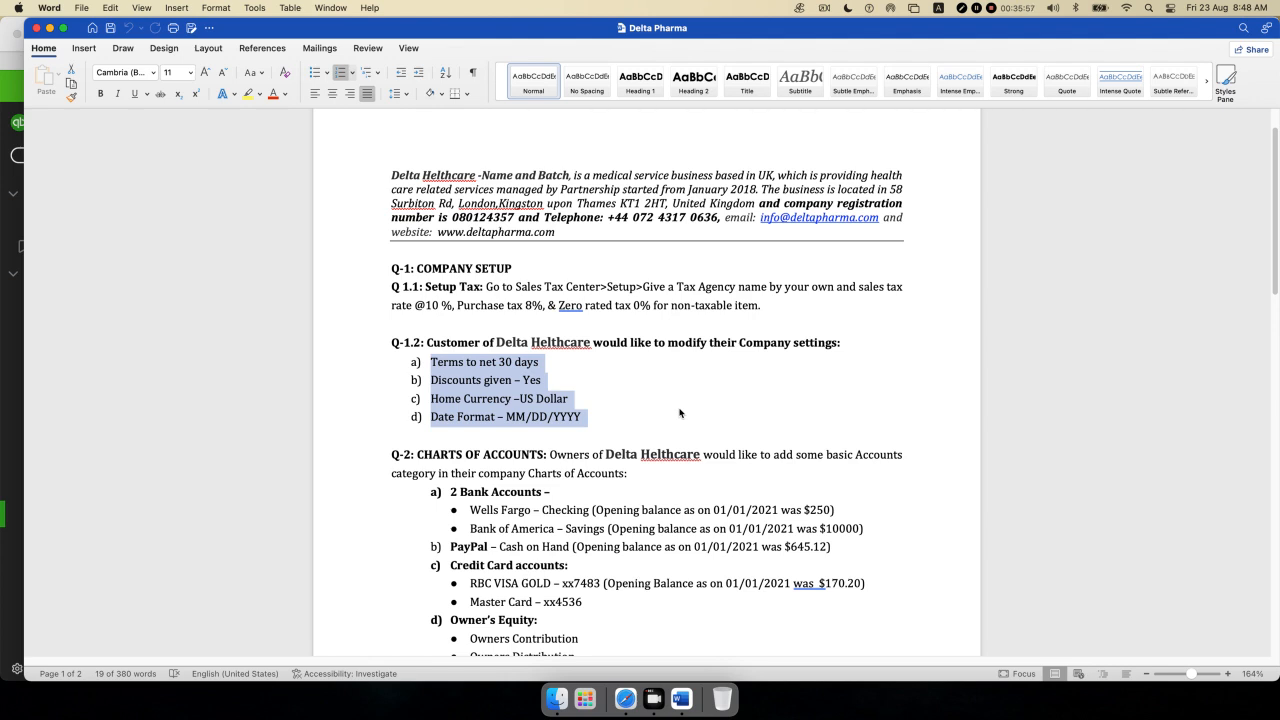
# - Read through the Q-2 Charts of Accounts section, from the bank accounts to the payroll expenses
pyautogui.scroll(-1, 640, 390)
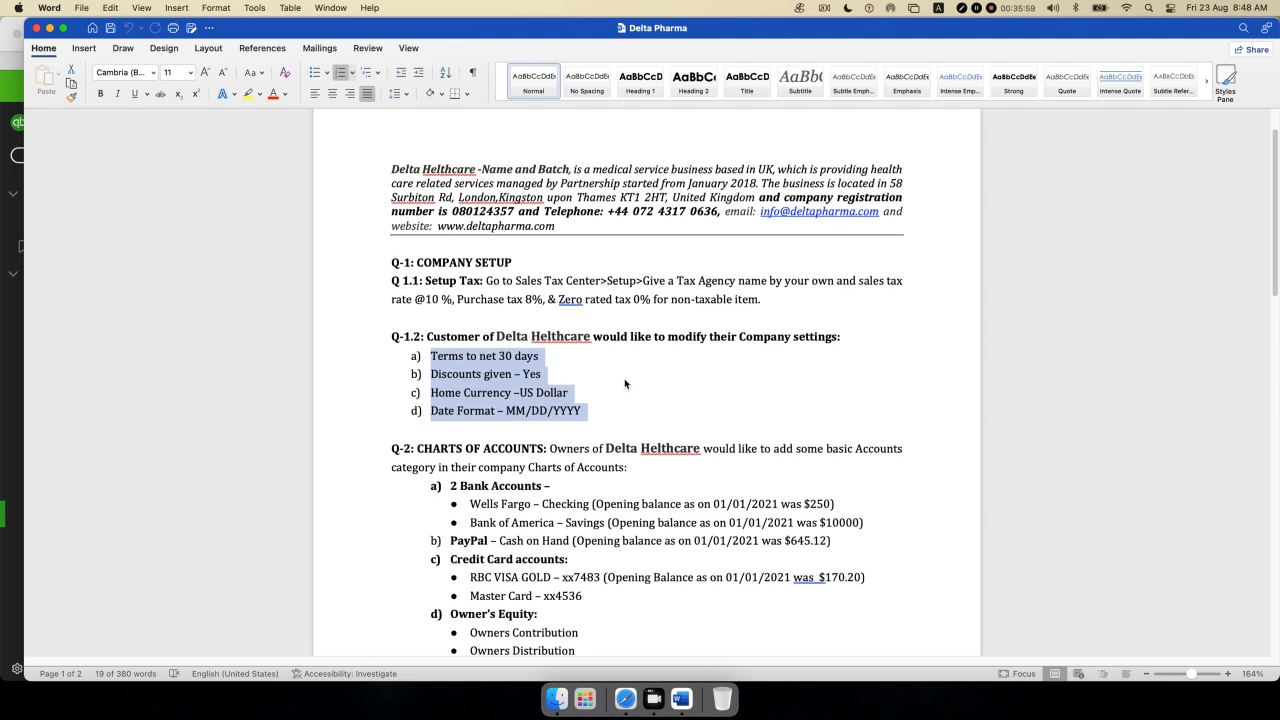
pyautogui.moveTo(417, 448); pyautogui.dragTo(877, 558)
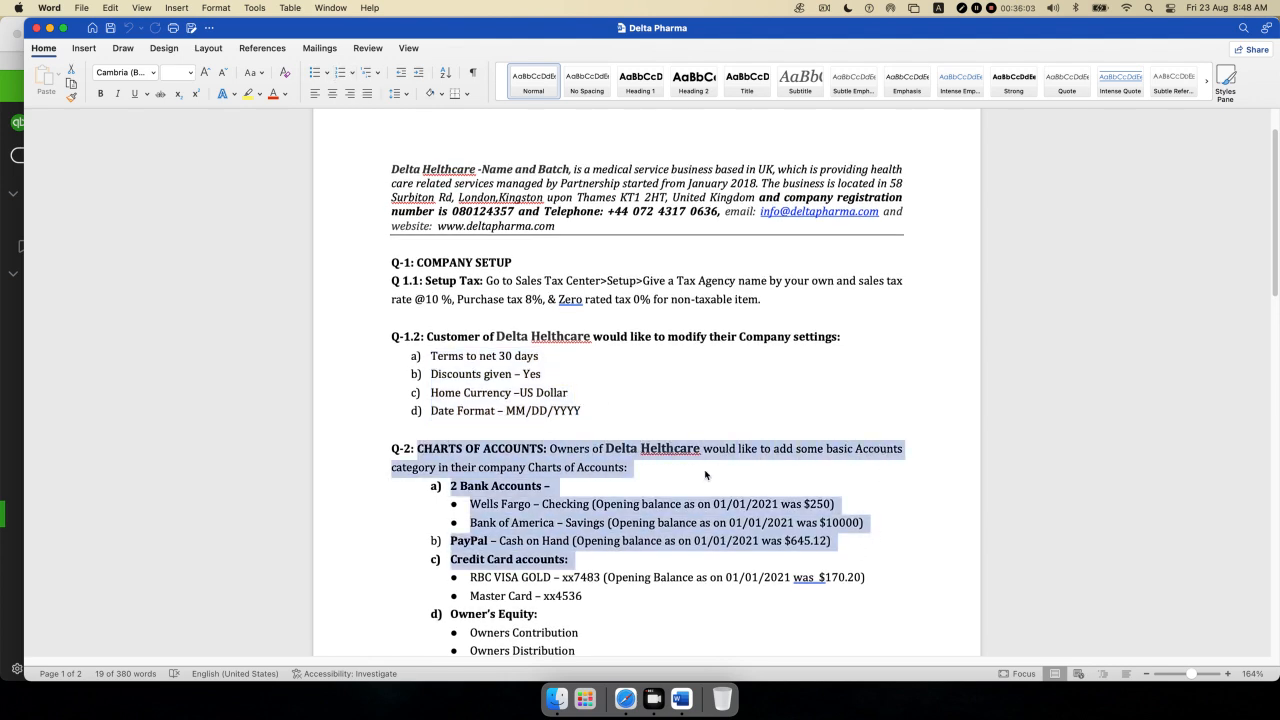
pyautogui.scroll(-2, 708, 476)
pyautogui.scroll(-10, 705, 474)
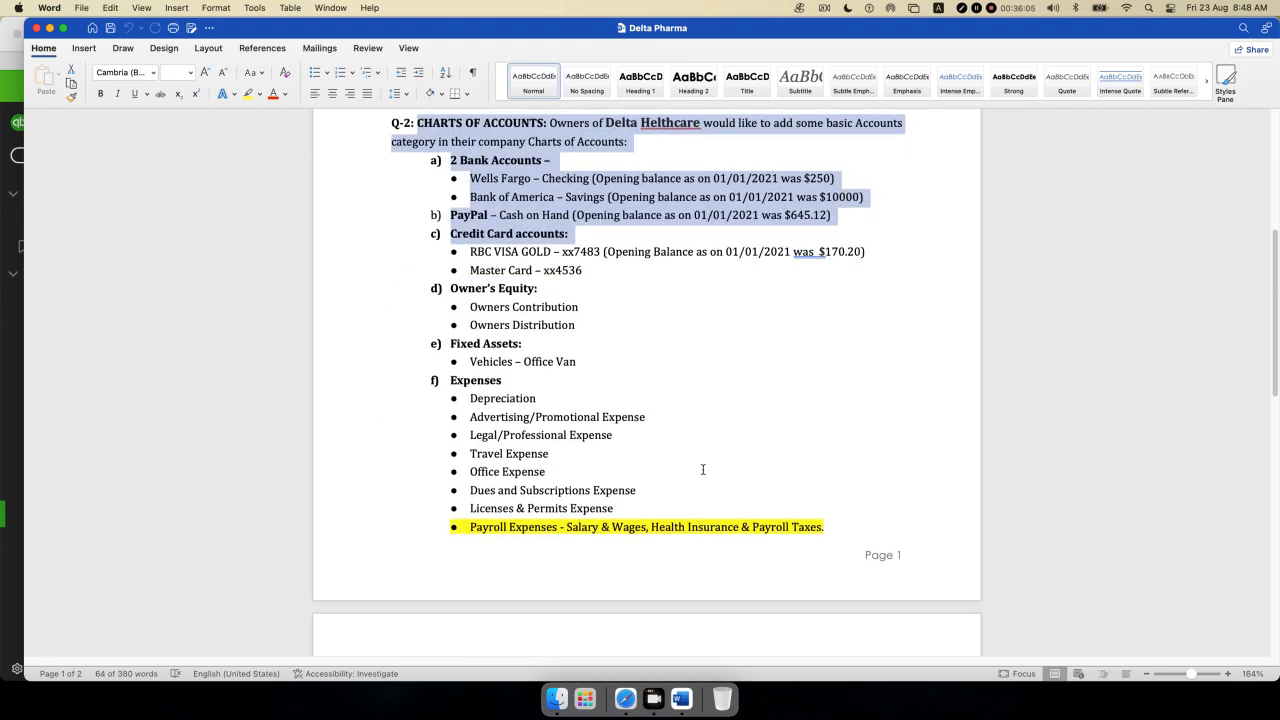
pyautogui.scroll(2, 702, 470)
pyautogui.scroll(1, 702, 470)
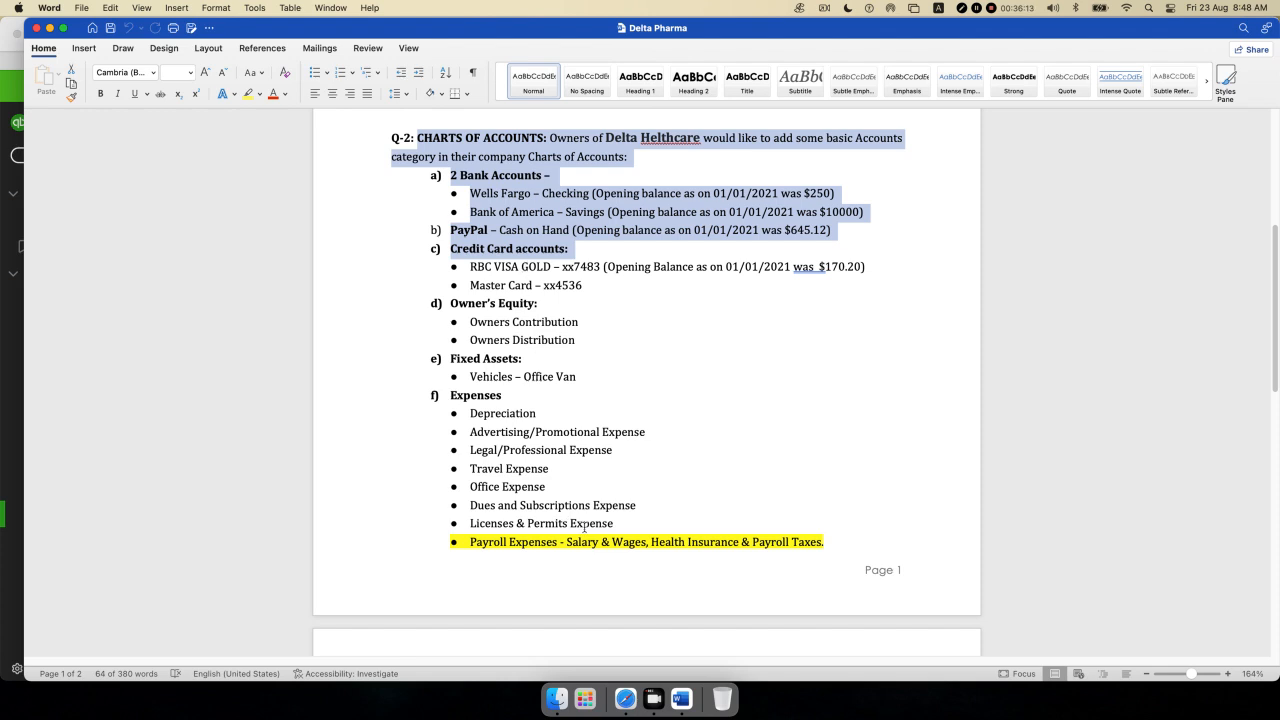
# - Switch to QuickBooks Online in Safari and open the chart of accounts
pyautogui.click(630, 689)
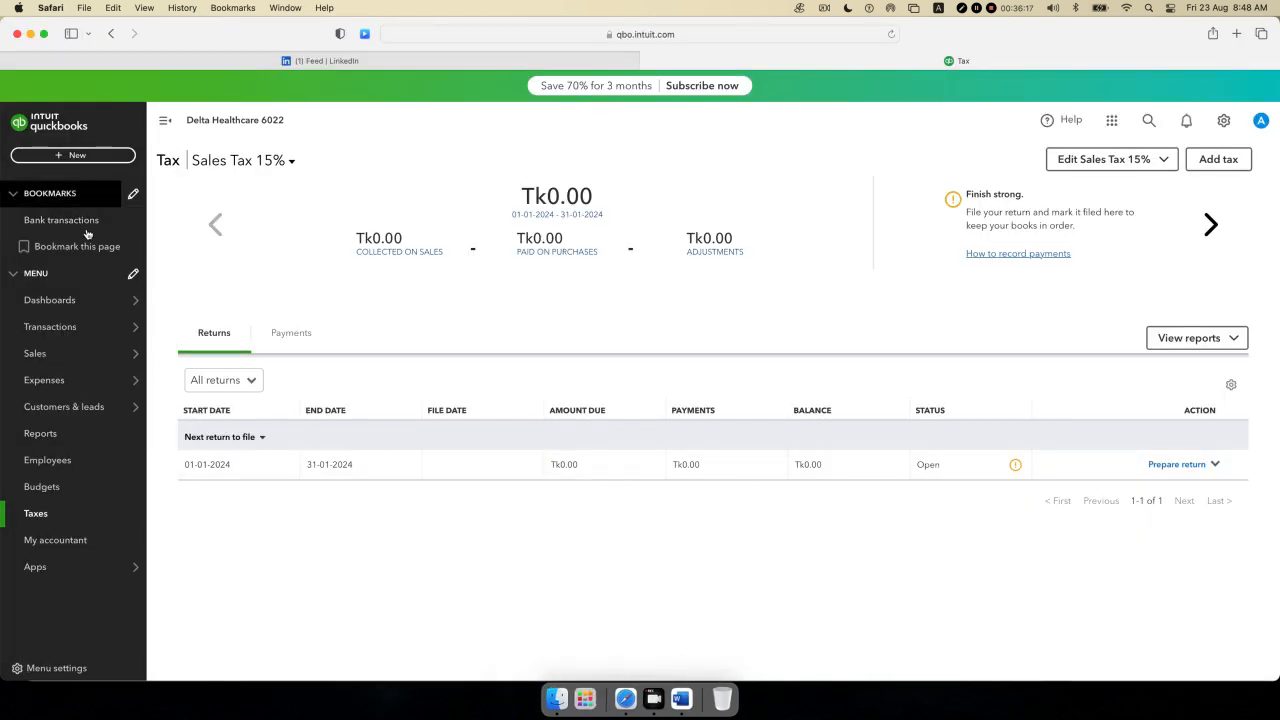
pyautogui.click(35, 515)
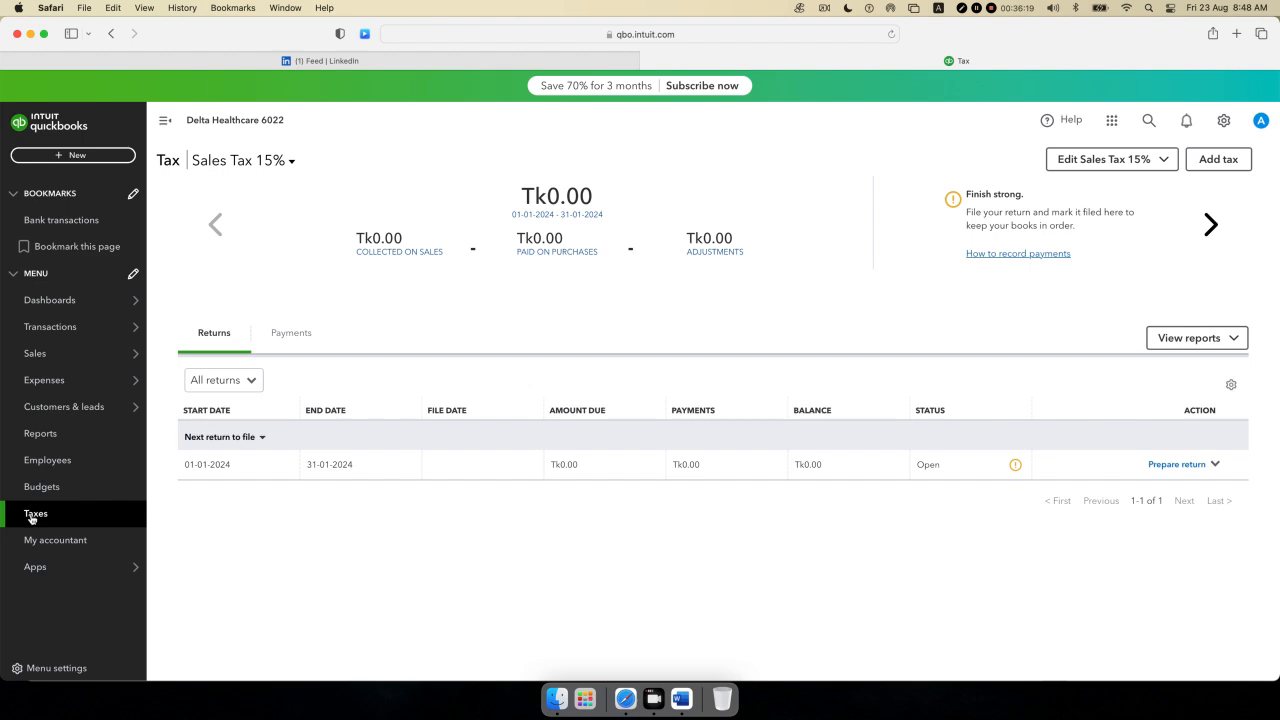
pyautogui.moveTo(28, 330)
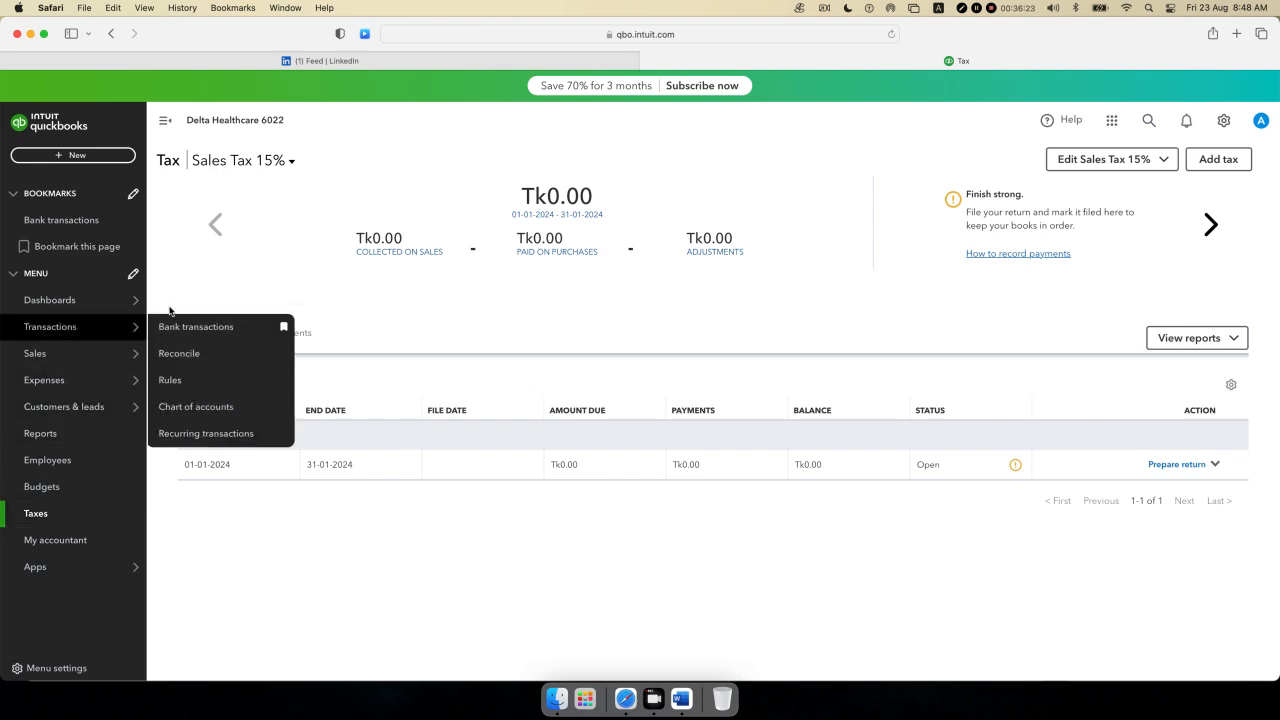
pyautogui.click(187, 411)
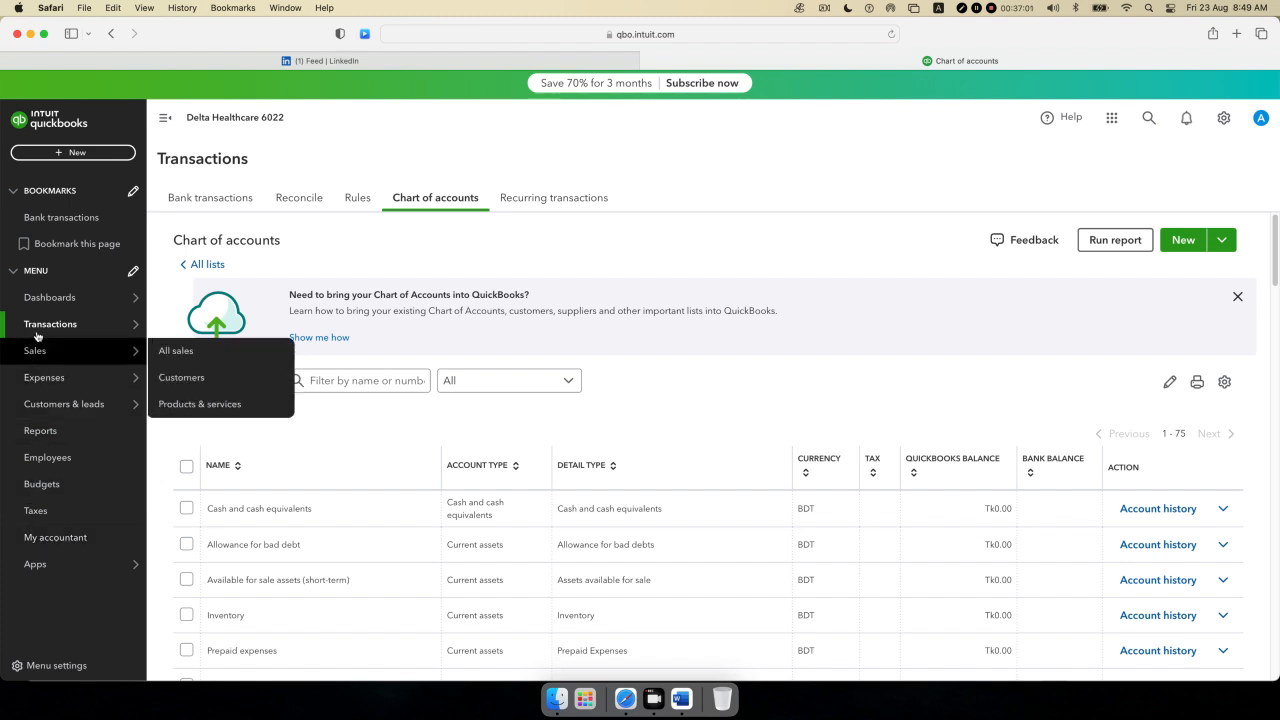
# - Look through the existing accounts in the chart of accounts, checking their account types and detail types
pyautogui.moveTo(40, 329)
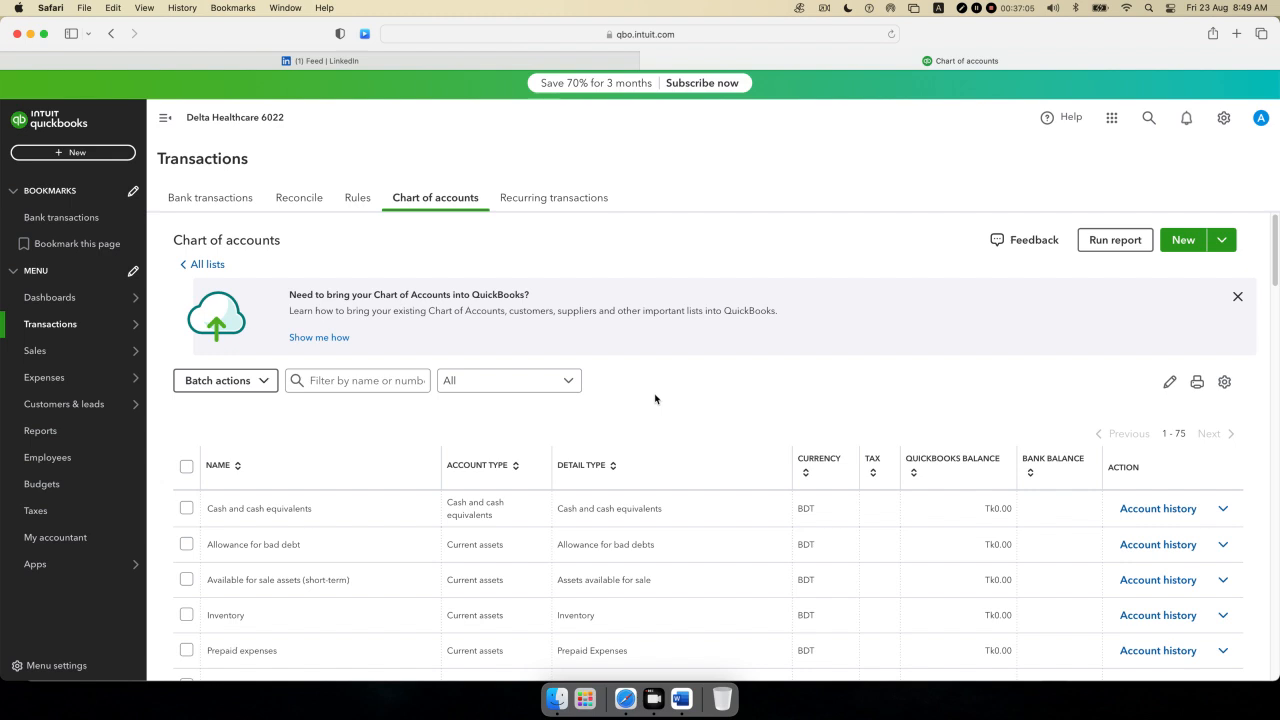
pyautogui.scroll(-5, 658, 400)
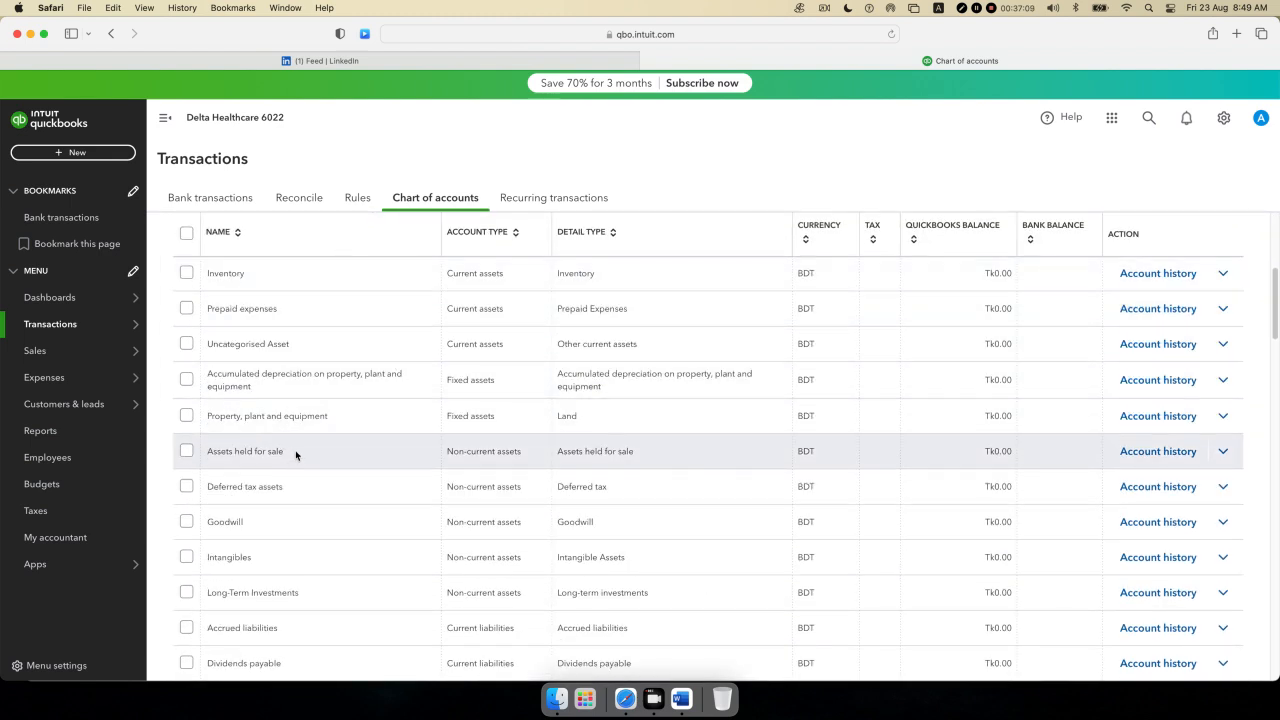
pyautogui.scroll(-5, 295, 452)
pyautogui.scroll(-10, 297, 451)
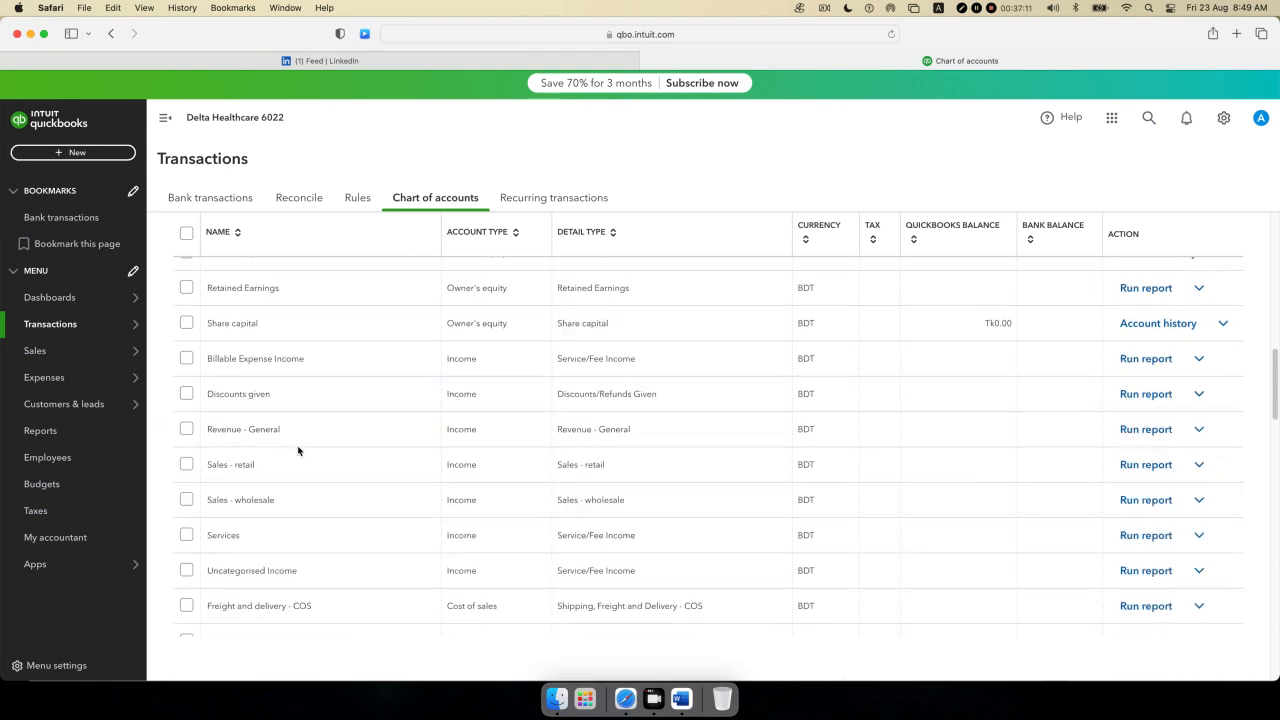
pyautogui.scroll(-8, 300, 447)
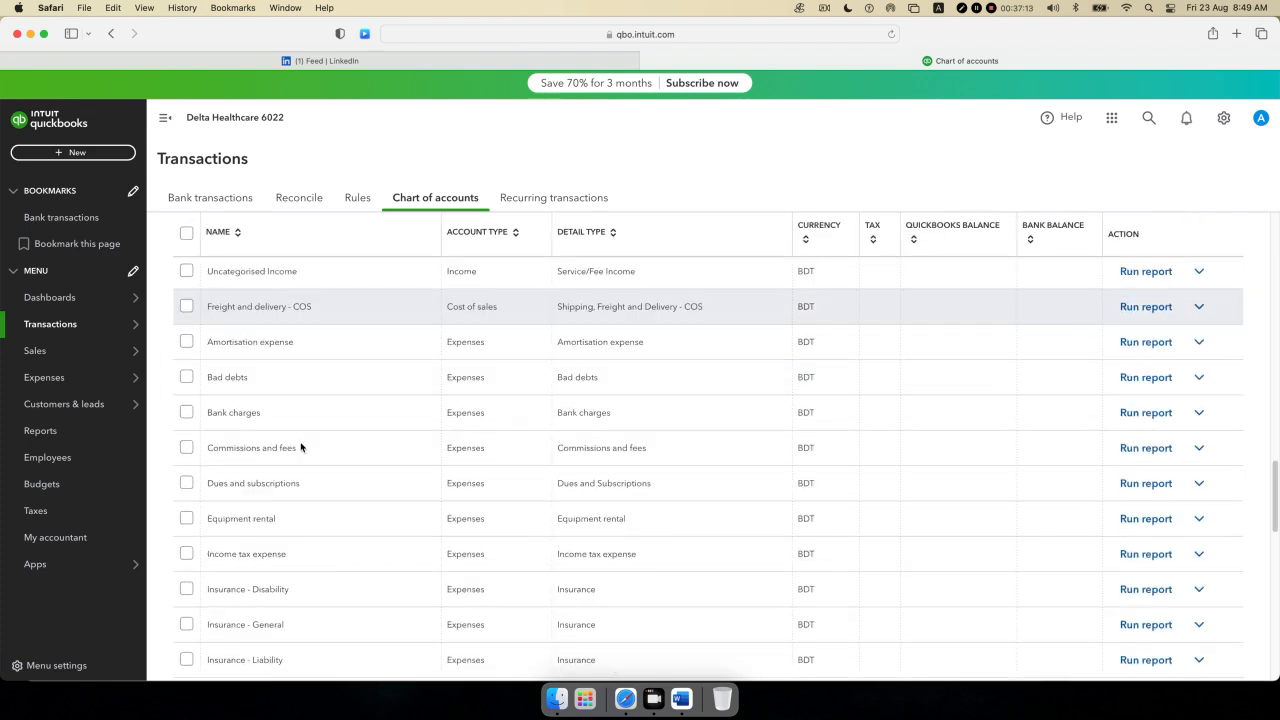
pyautogui.scroll(-4, 300, 446)
pyautogui.scroll(12, 300, 446)
pyautogui.scroll(10, 300, 451)
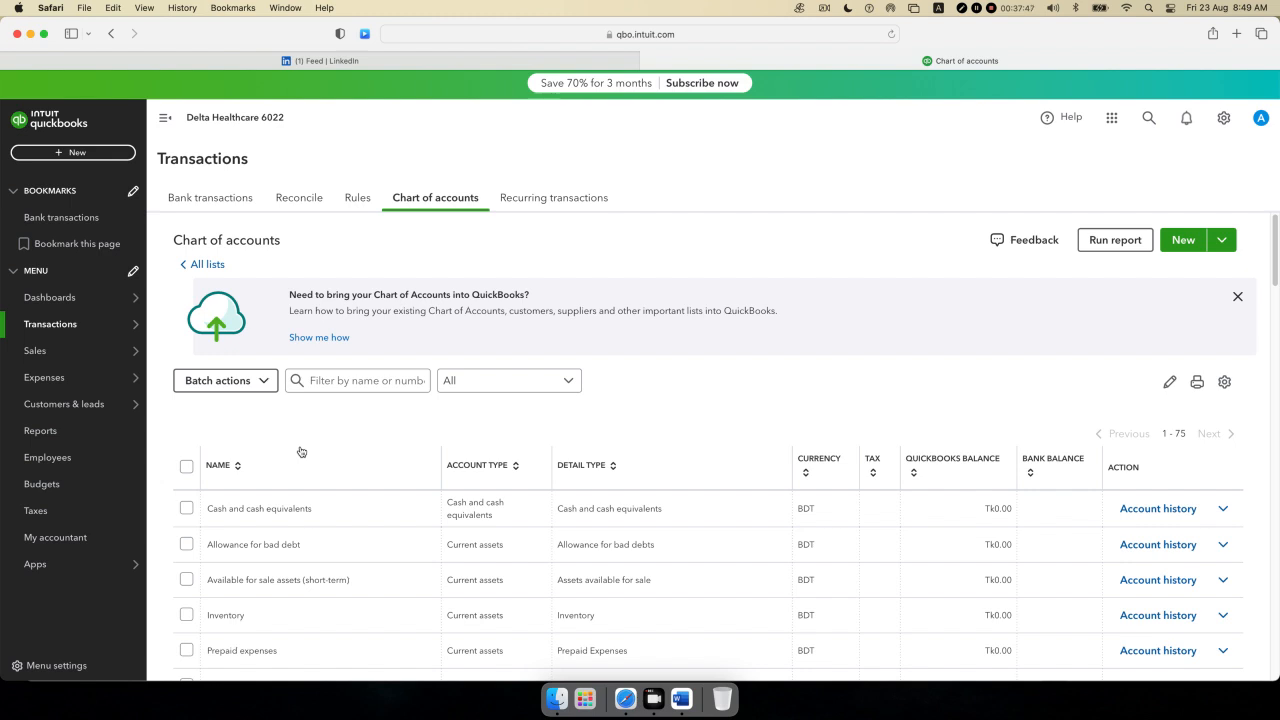
pyautogui.scroll(-5, 486, 414)
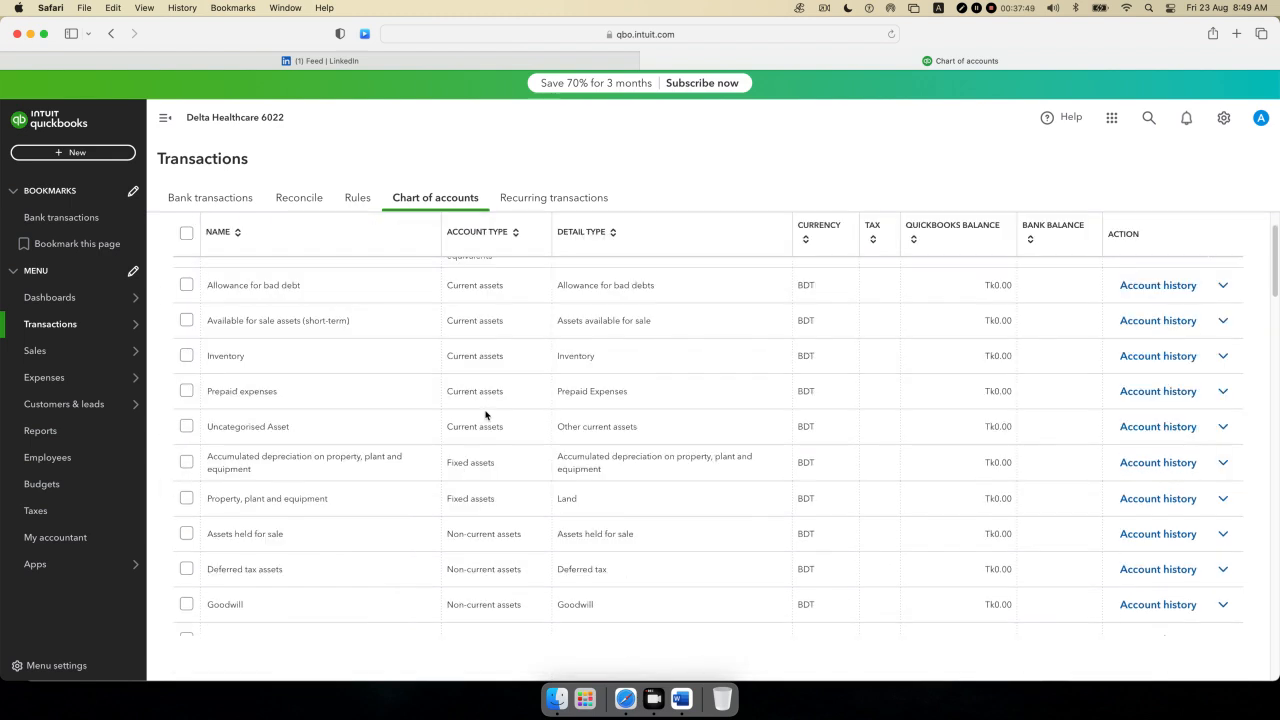
pyautogui.scroll(5, 486, 414)
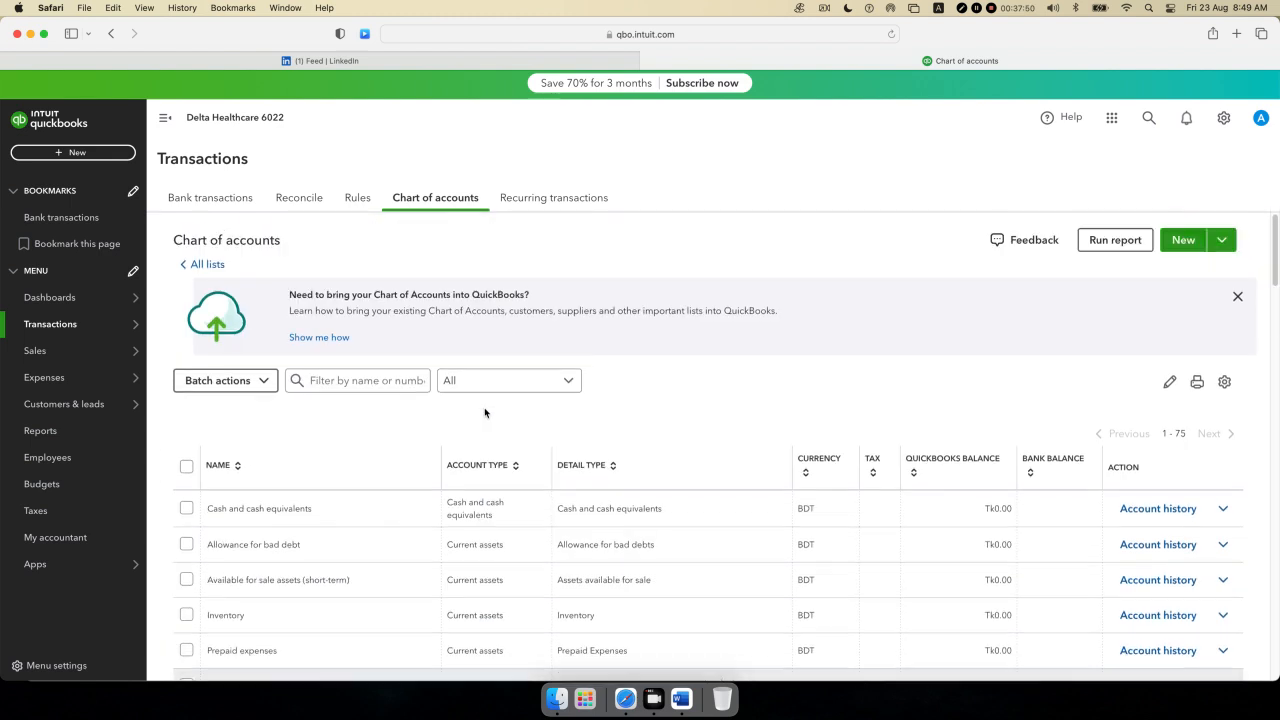
# - Switch to the Delta Pharma assignment in Word and examine the required bank, PayPal and credit card accounts
pyautogui.click(681, 691)
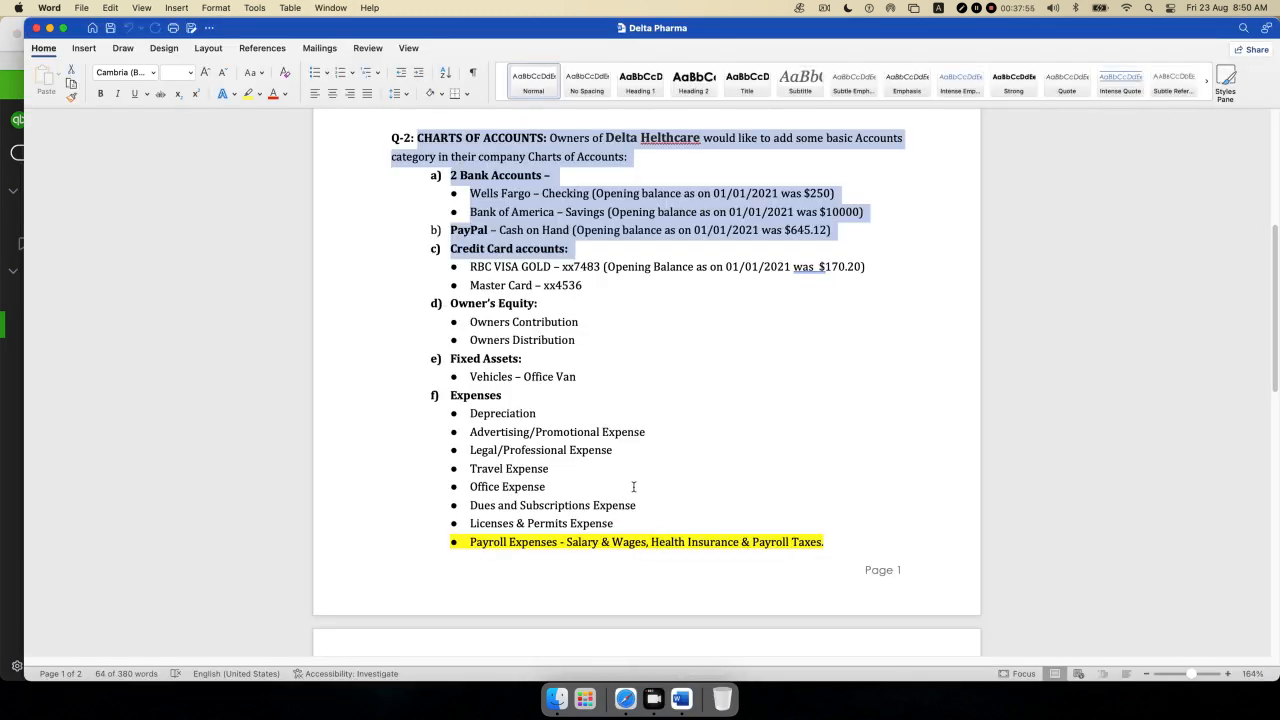
pyautogui.scroll(2, 555, 431)
pyautogui.click(524, 254)
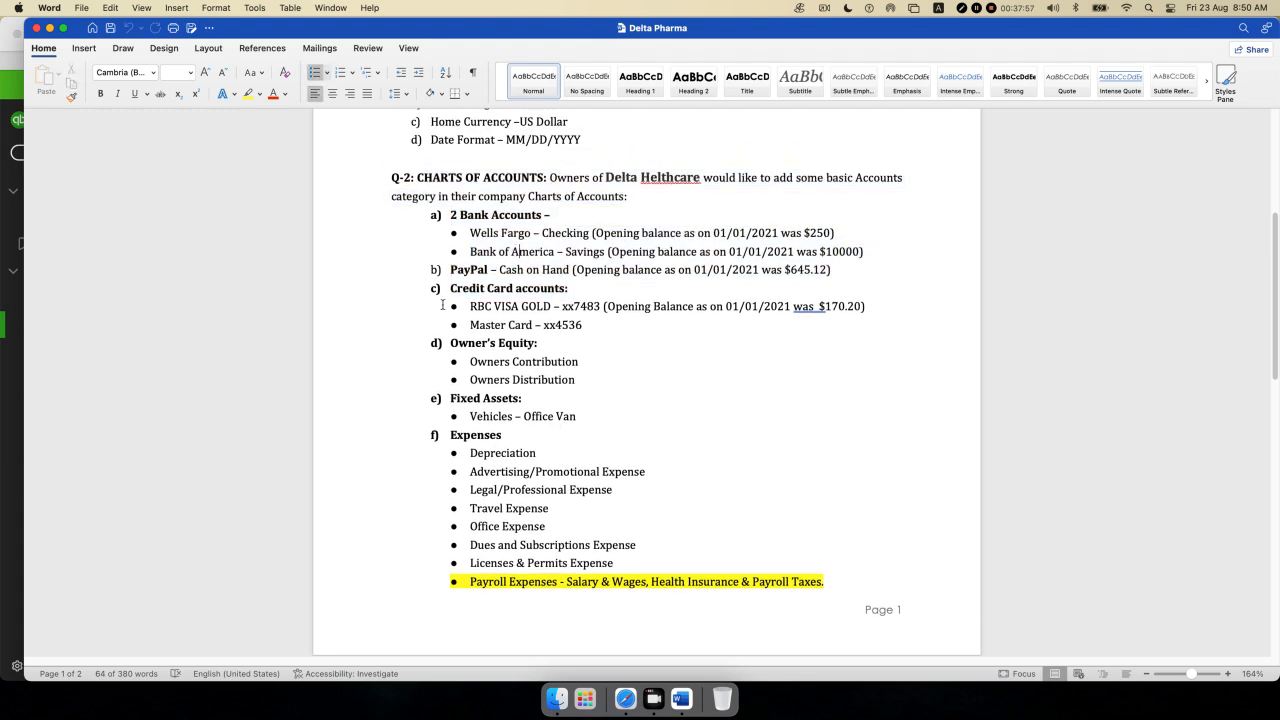
pyautogui.moveTo(450, 215); pyautogui.dragTo(558, 217)
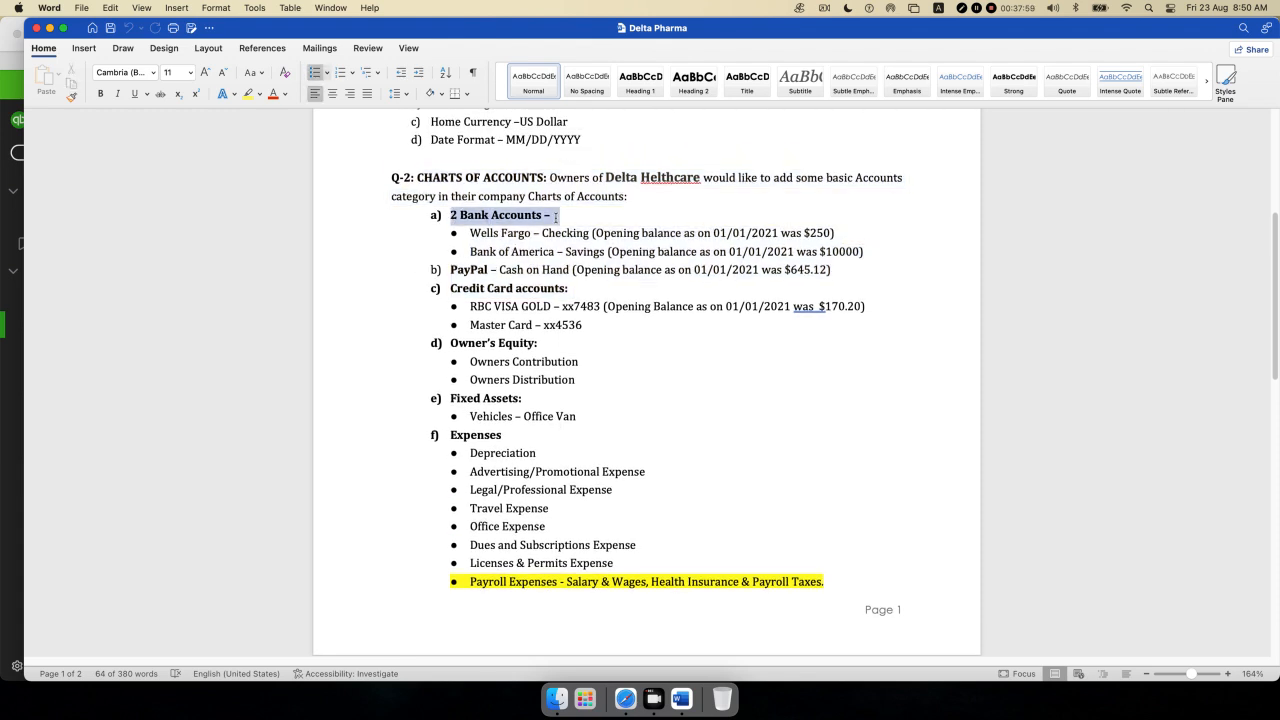
pyautogui.moveTo(470, 233); pyautogui.dragTo(542, 234)
pyautogui.moveTo(470, 251); pyautogui.dragTo(607, 252)
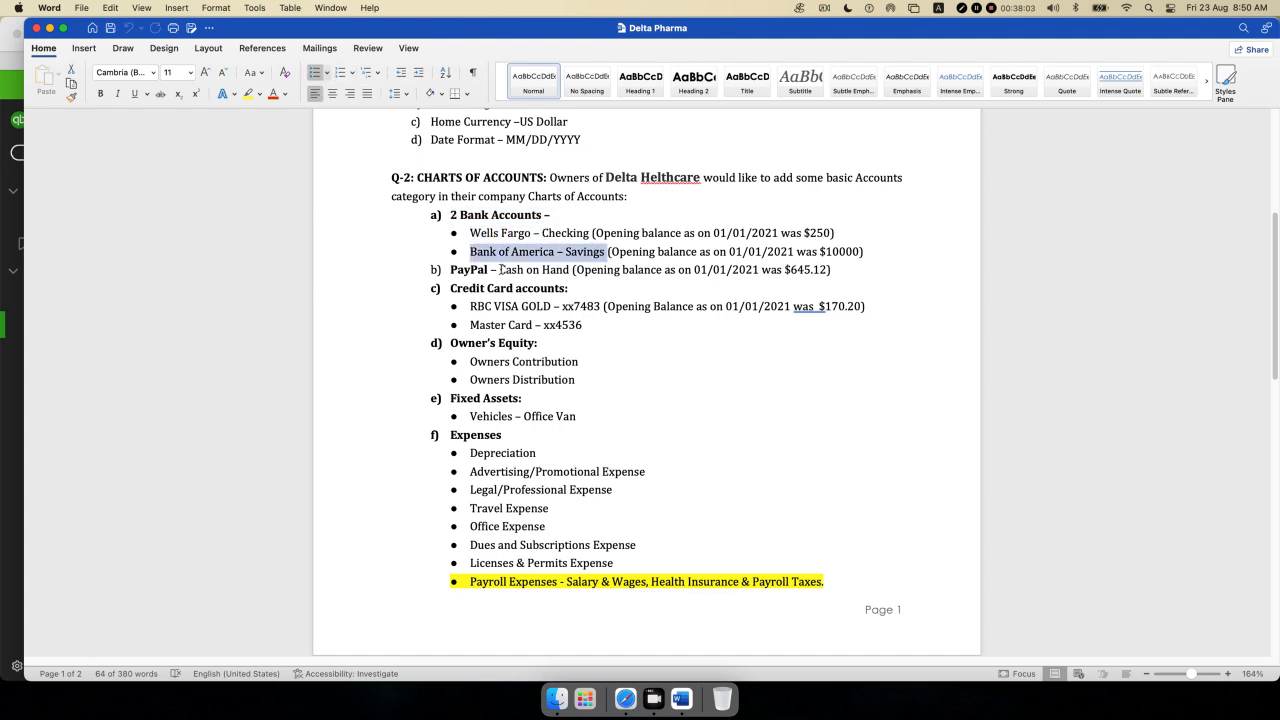
pyautogui.moveTo(451, 270); pyautogui.dragTo(502, 269)
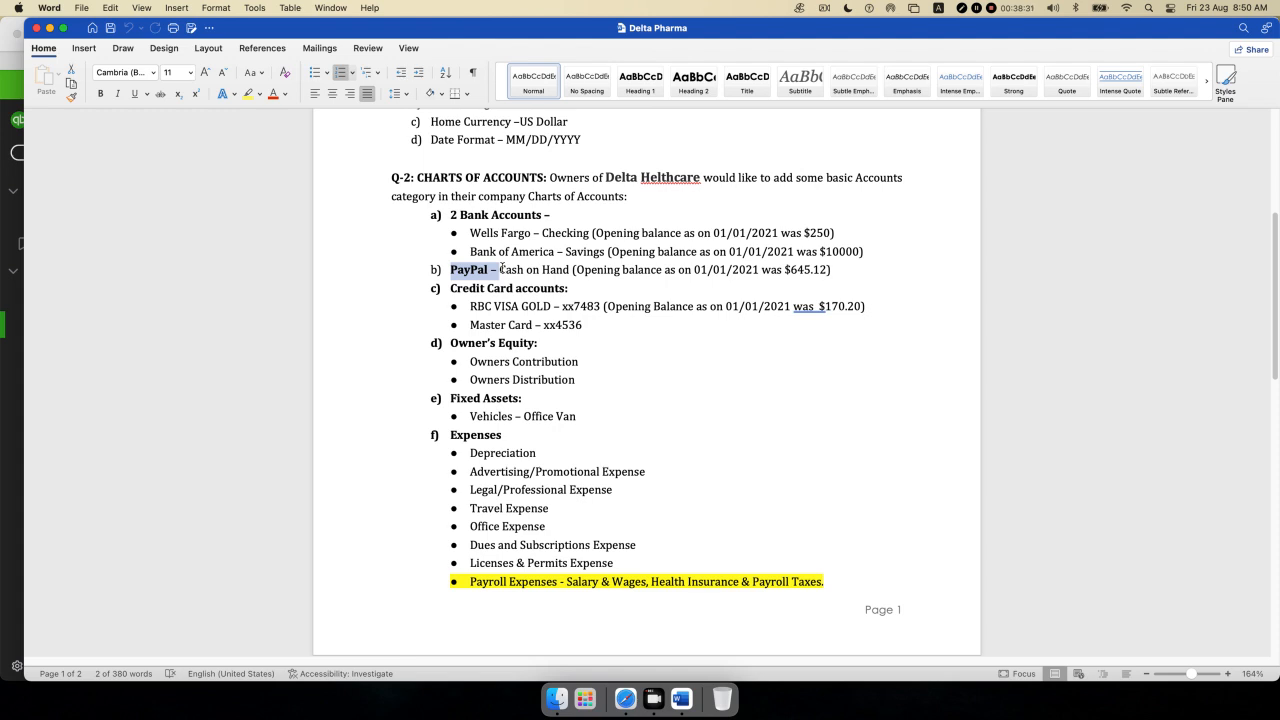
pyautogui.moveTo(448, 289); pyautogui.dragTo(552, 292)
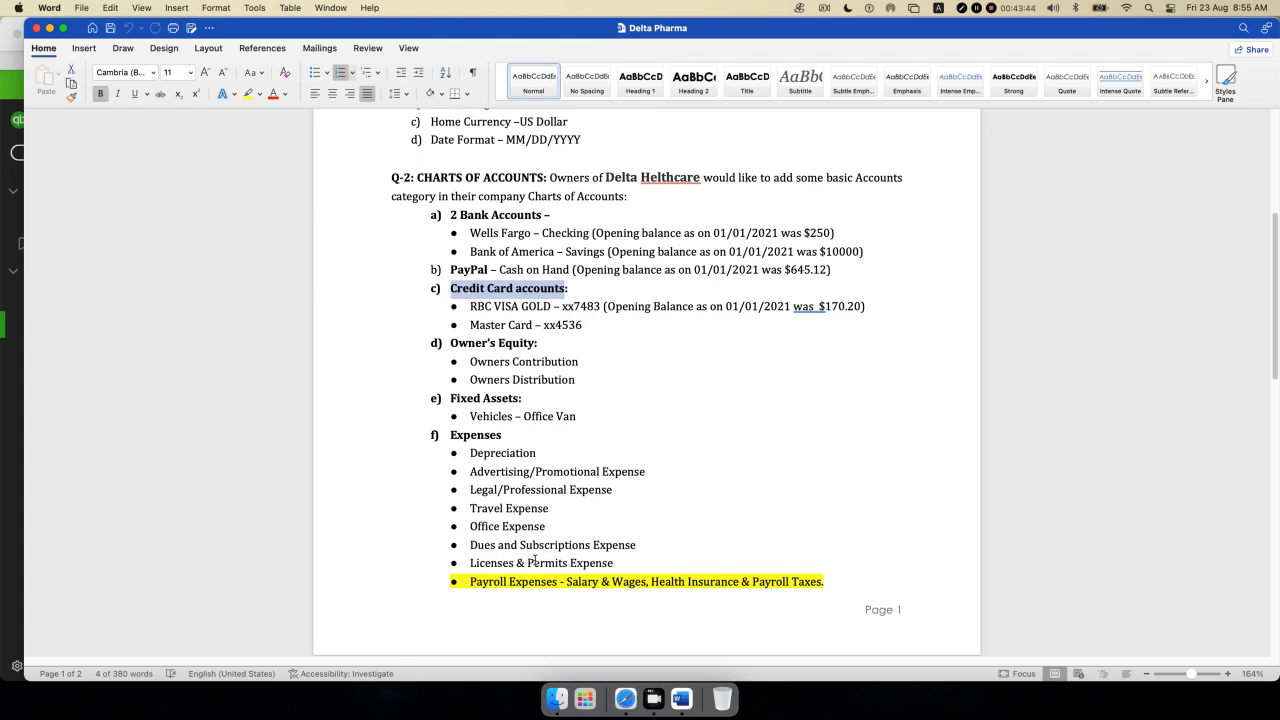
# - Switch to QuickBooks Online and start a new account in the chart of accounts, ready for its account name
pyautogui.click(625, 698)
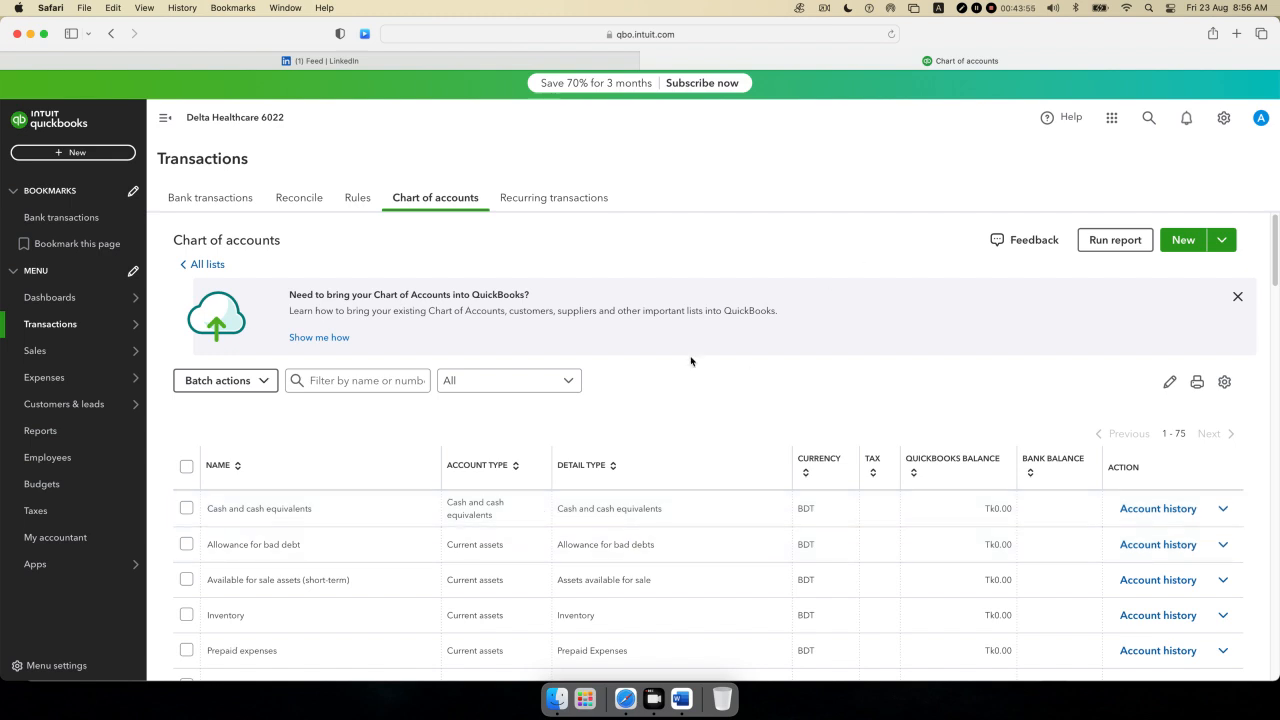
pyautogui.scroll(-5, 697, 353)
pyautogui.scroll(5, 697, 355)
pyautogui.click(1186, 241)
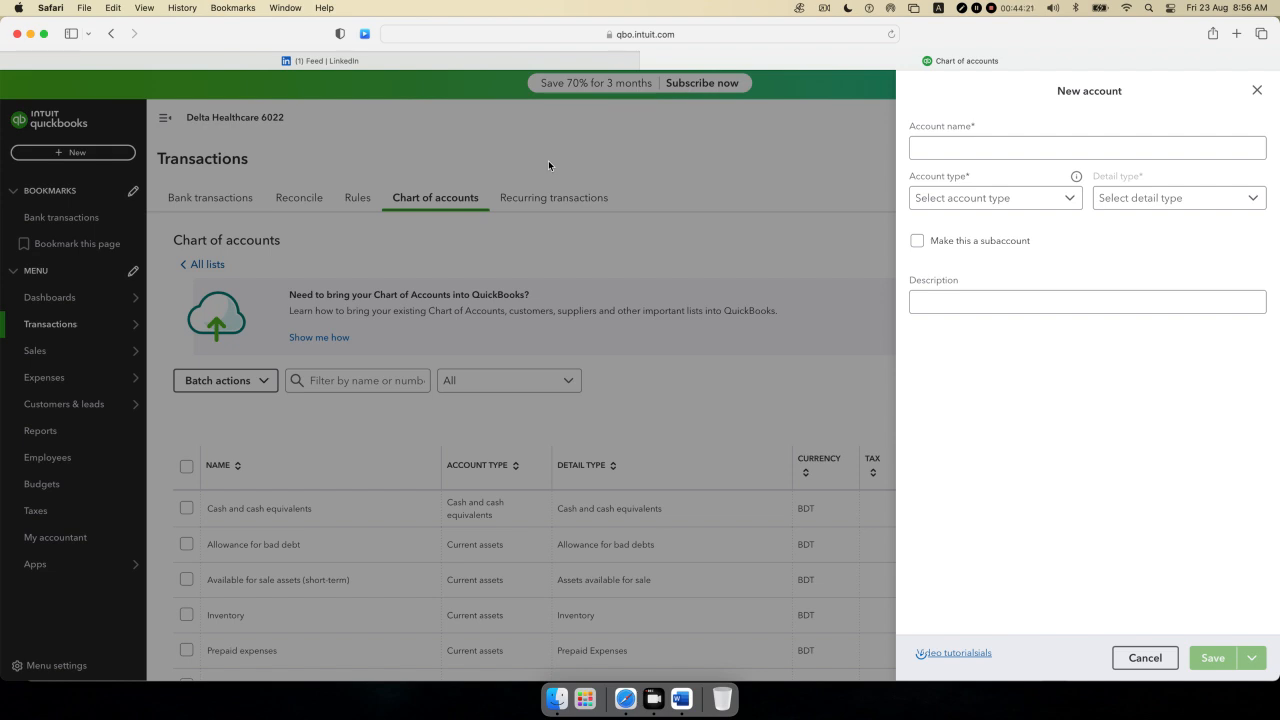
pyautogui.click(947, 146)
pyautogui.click(860, 210)
pyautogui.click(931, 145)
# - Switch to the Delta Pharma assignment in Word and copy the bank account name "Wells Fargo – Checking"
pyautogui.click(681, 698)
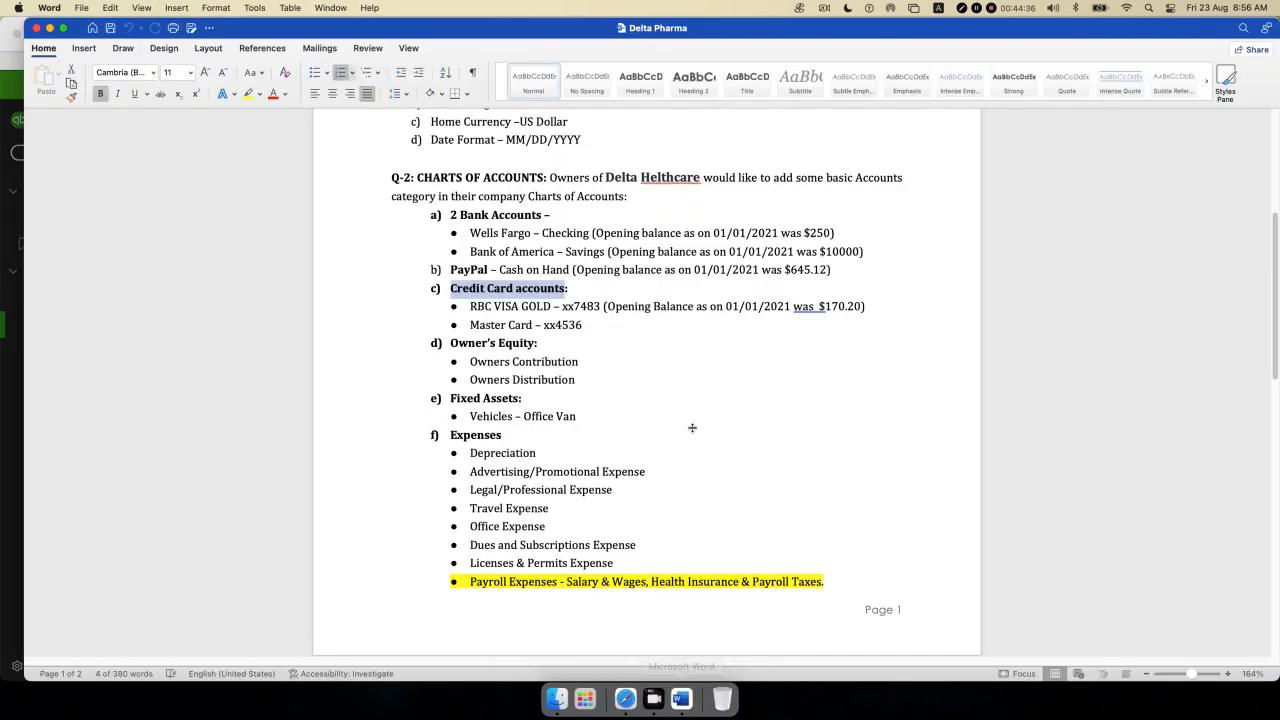
pyautogui.click(503, 232)
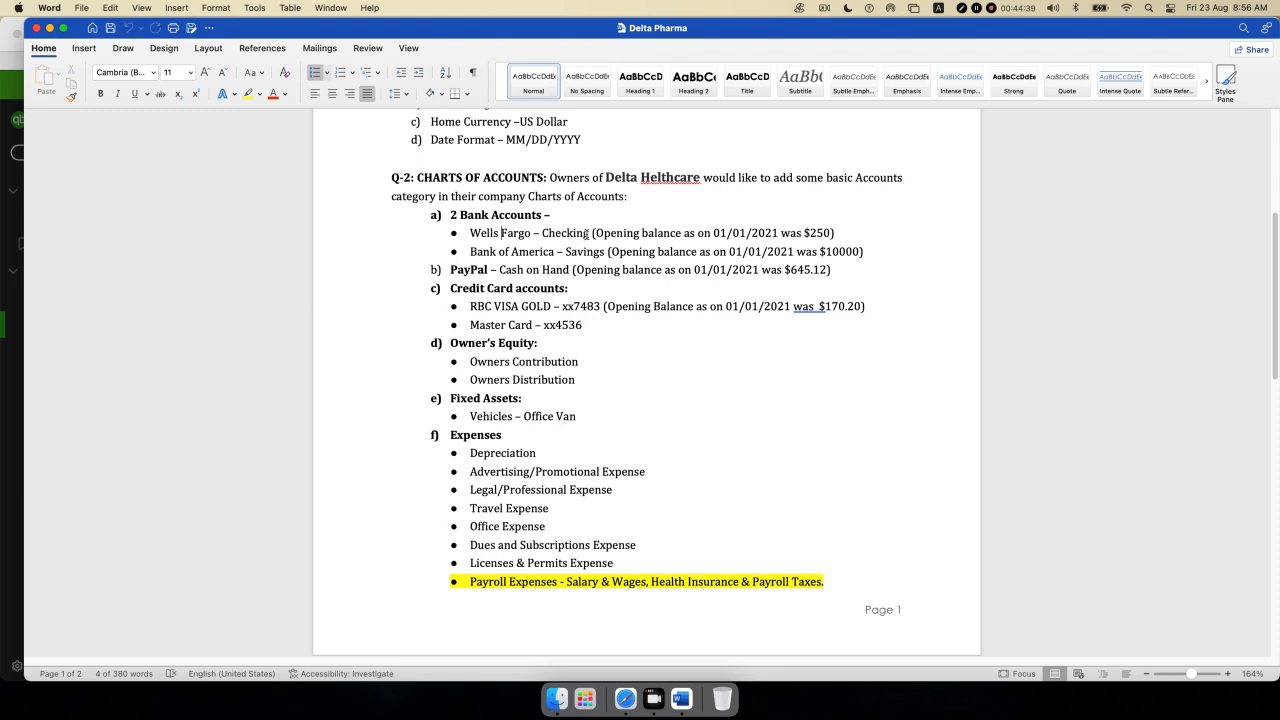
pyautogui.moveTo(592, 233); pyautogui.dragTo(471, 234)
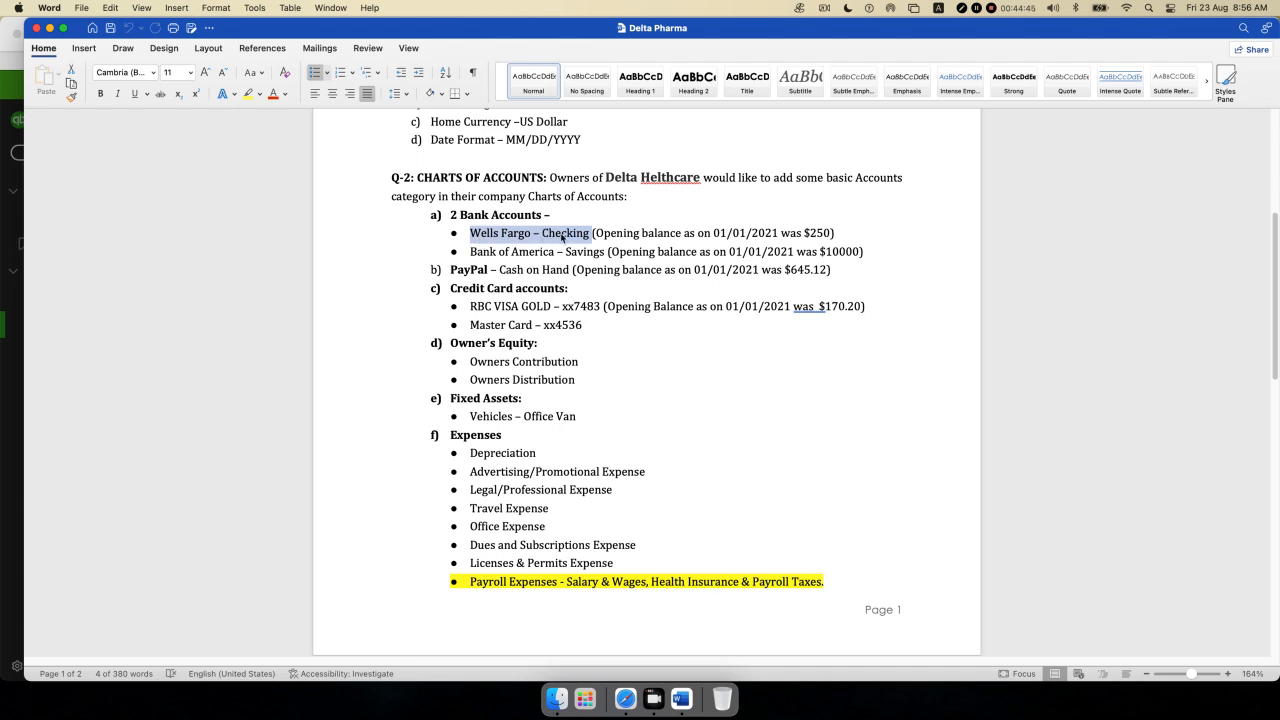
pyautogui.press('super+c')
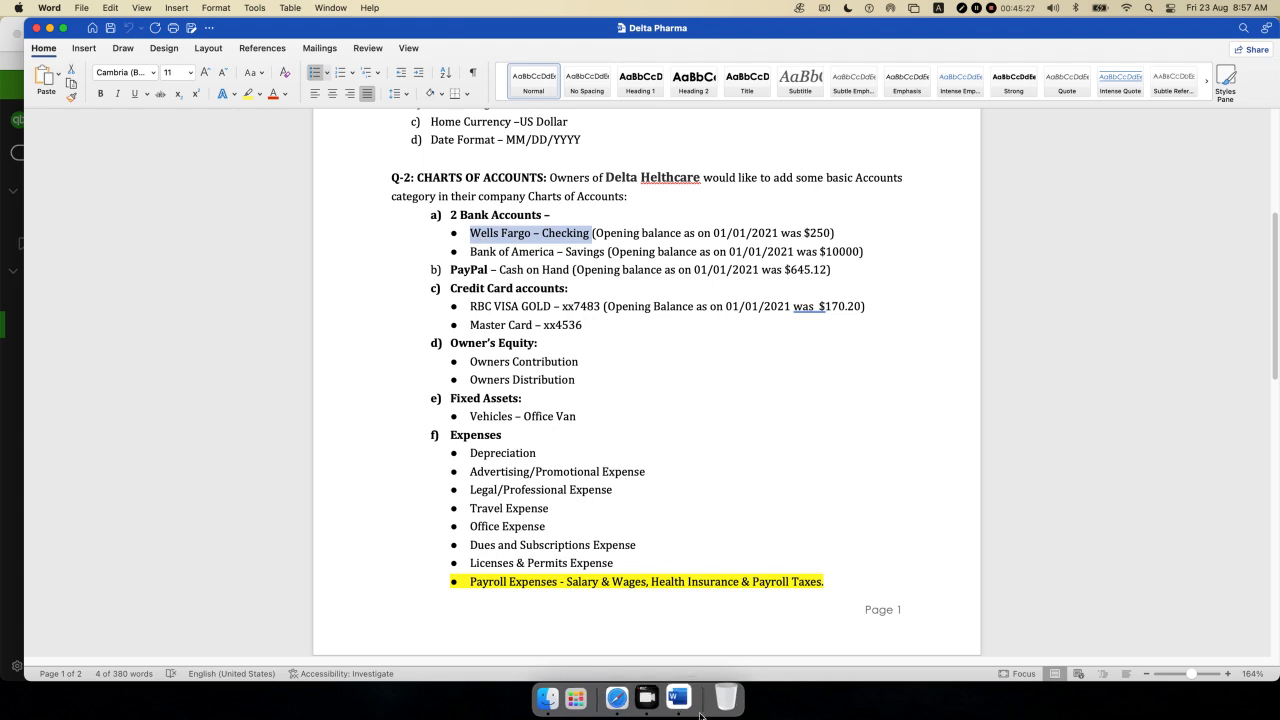
# - Switch to QuickBooks Online, paste "Wells Fargo – Checking" as the account name and append a hyphen with the account's last four digits
pyautogui.click(612, 690)
pyautogui.click(946, 146)
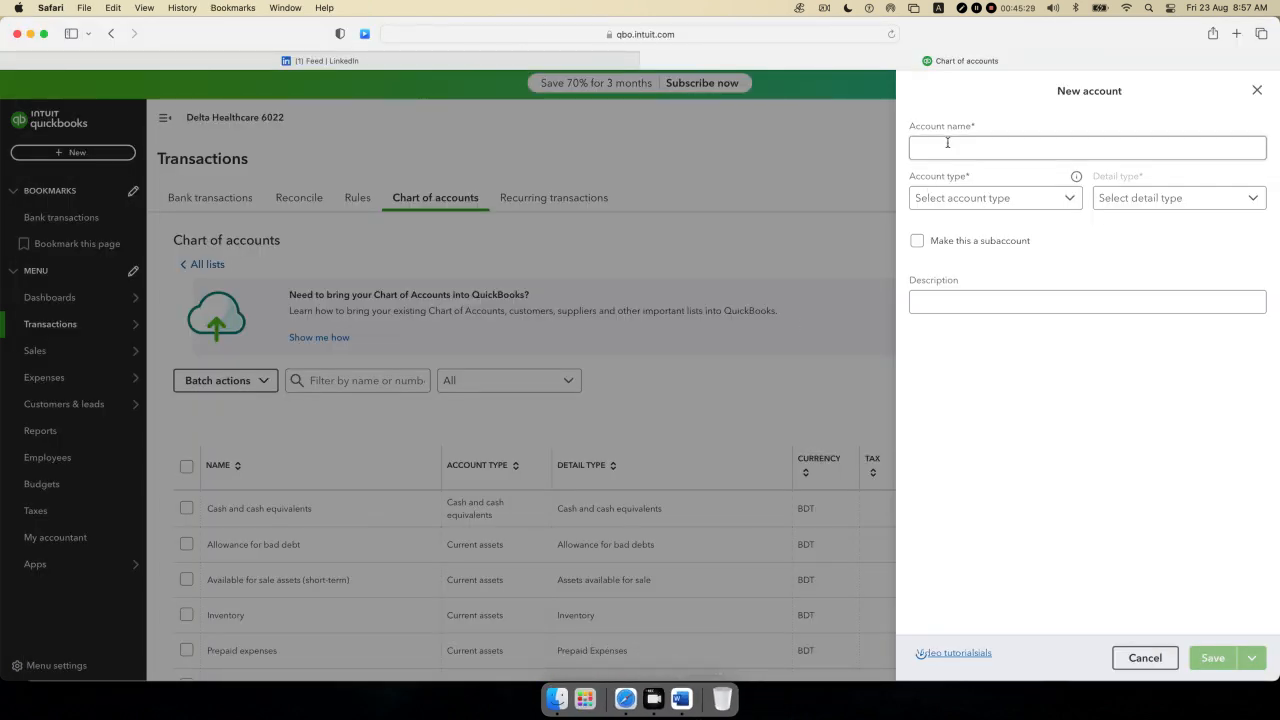
pyautogui.press('super+v')
pyautogui.press('BackSpace')
pyautogui.press('BackSpace')
pyautogui.click(1035, 152)
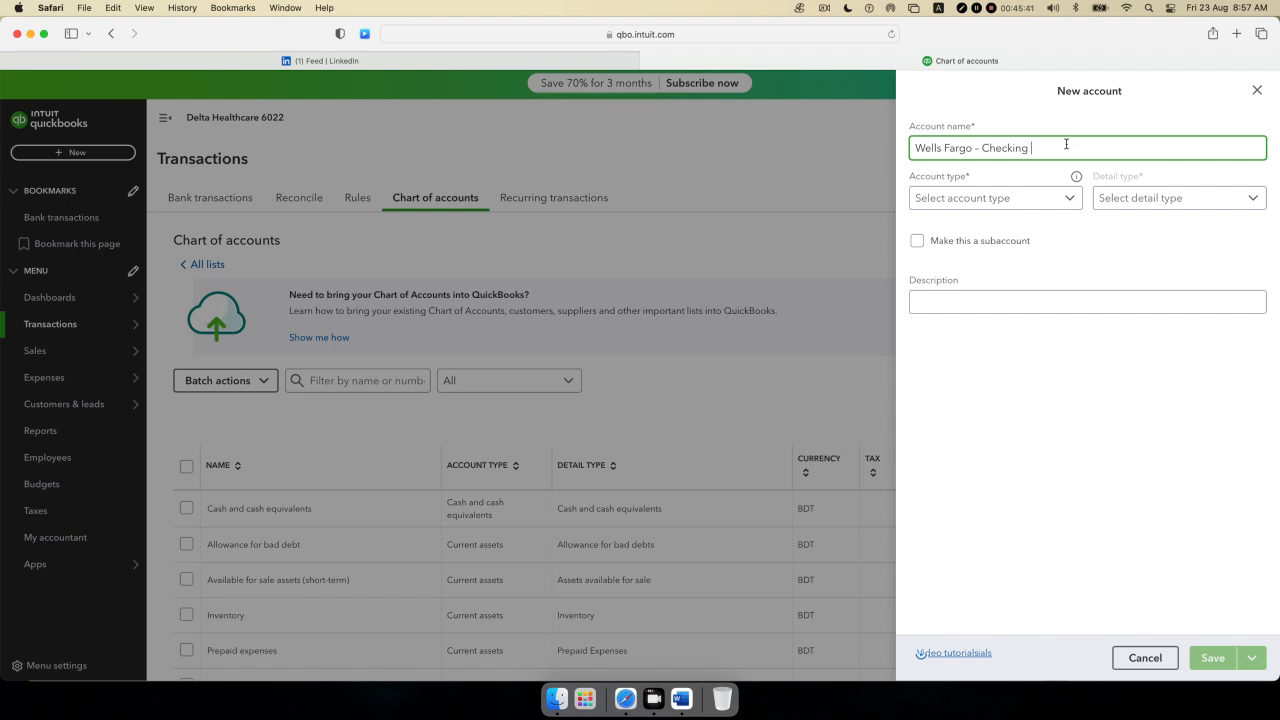
pyautogui.write('-4563')
# - Set the new account's type to Cash and cash equivalents and its detail type to Bank
pyautogui.click(1068, 199)
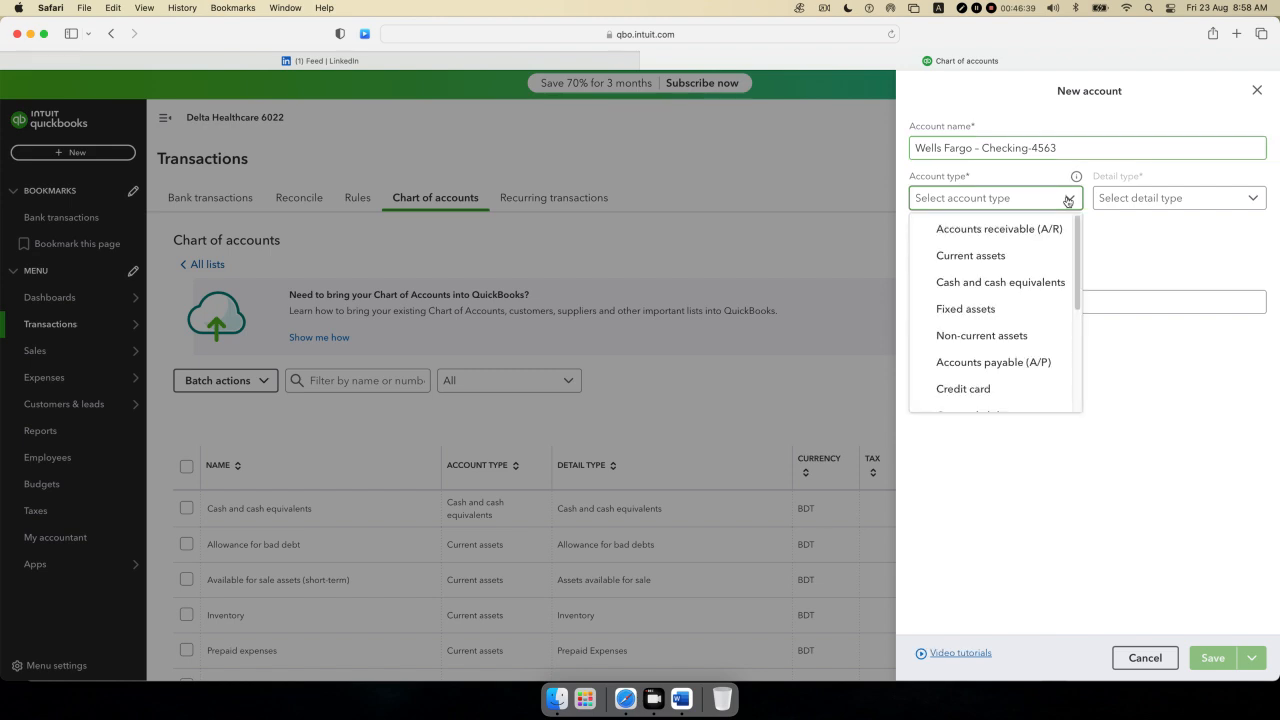
pyautogui.click(1051, 281)
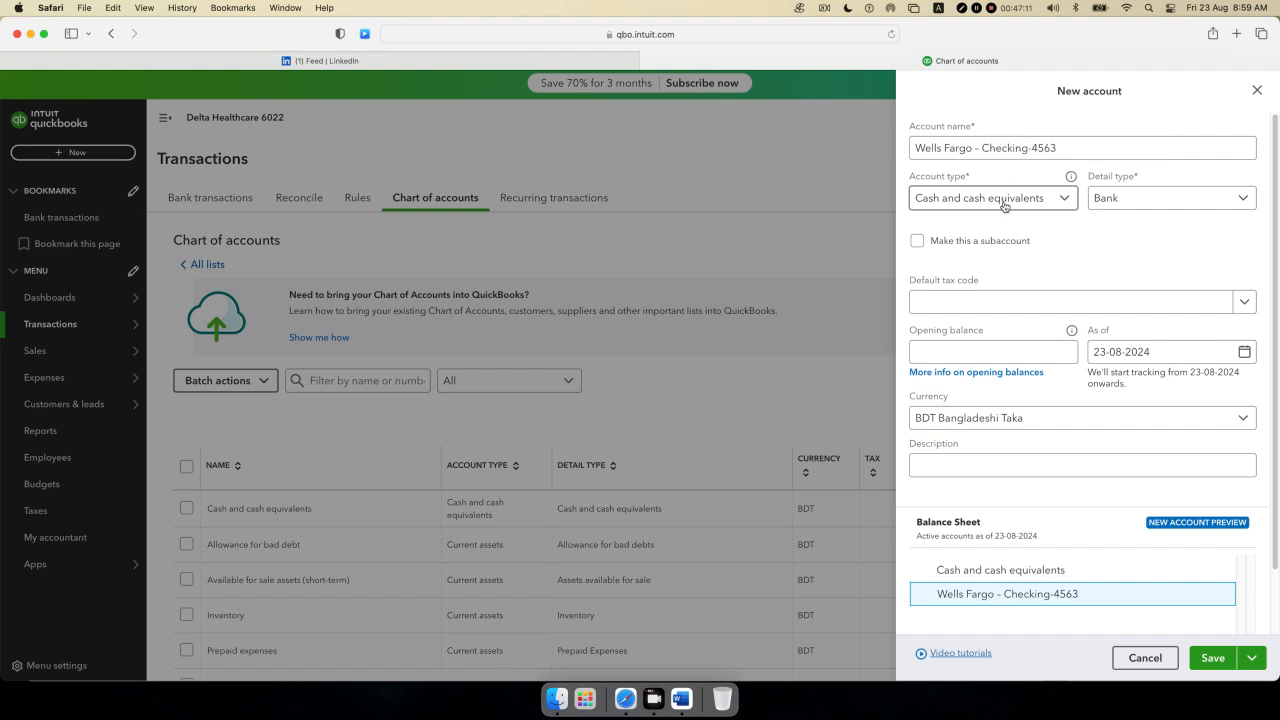
pyautogui.click(1246, 200)
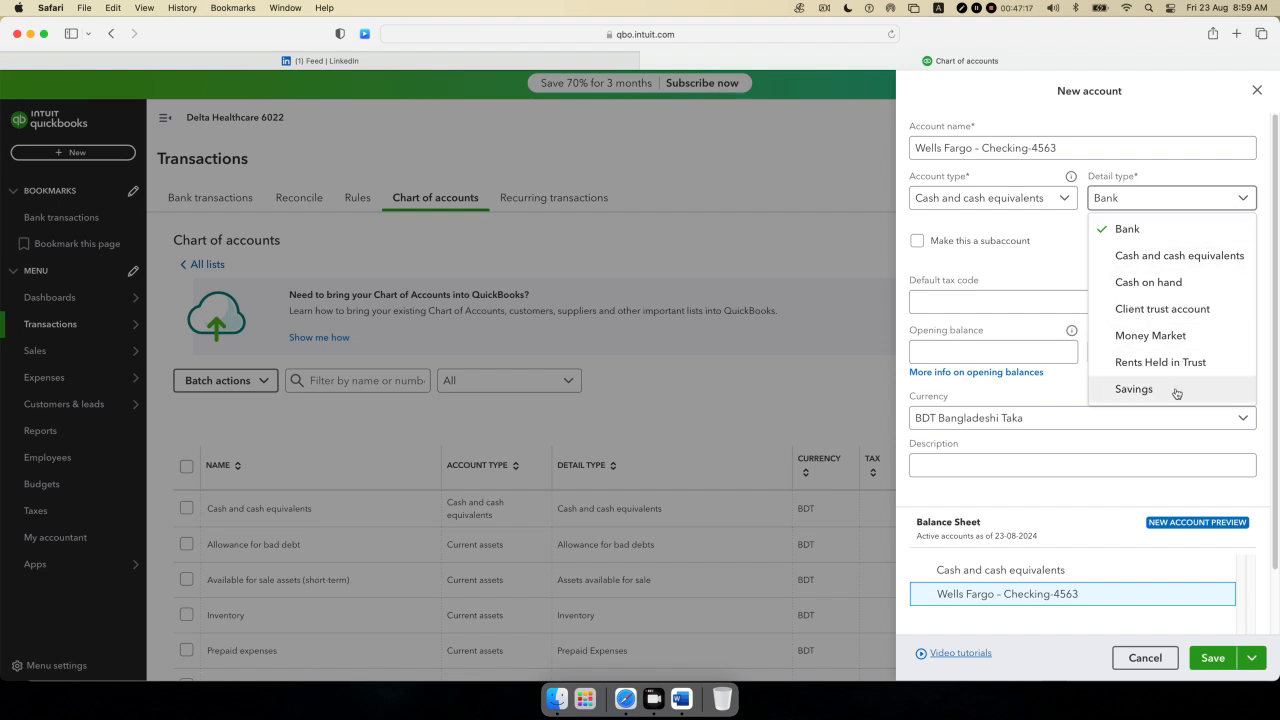
pyautogui.click(1137, 198)
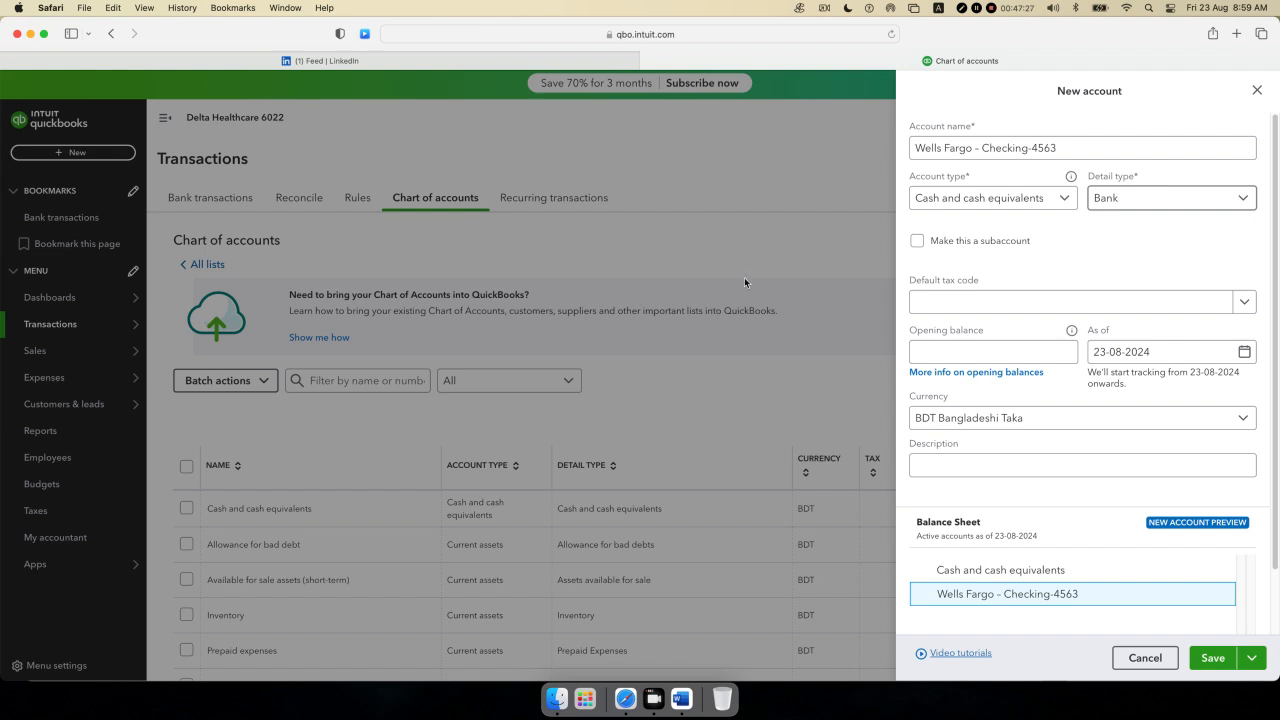
pyautogui.click(1157, 201)
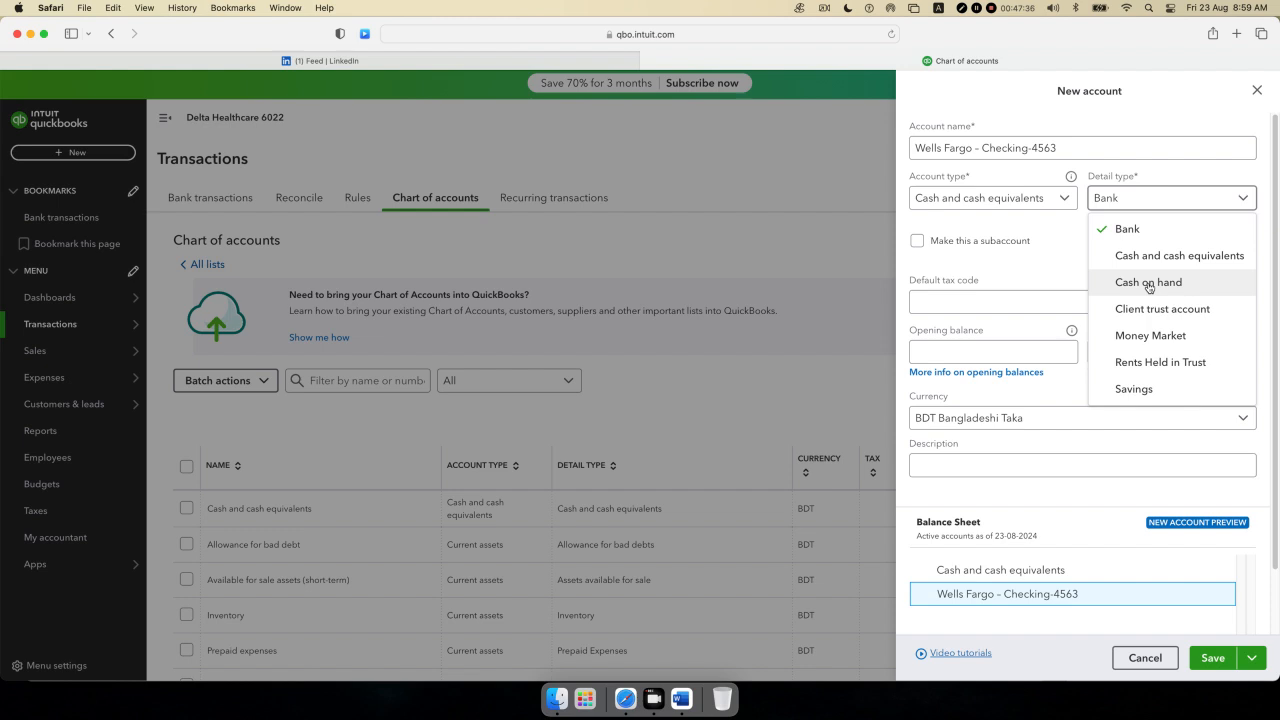
pyautogui.click(1128, 236)
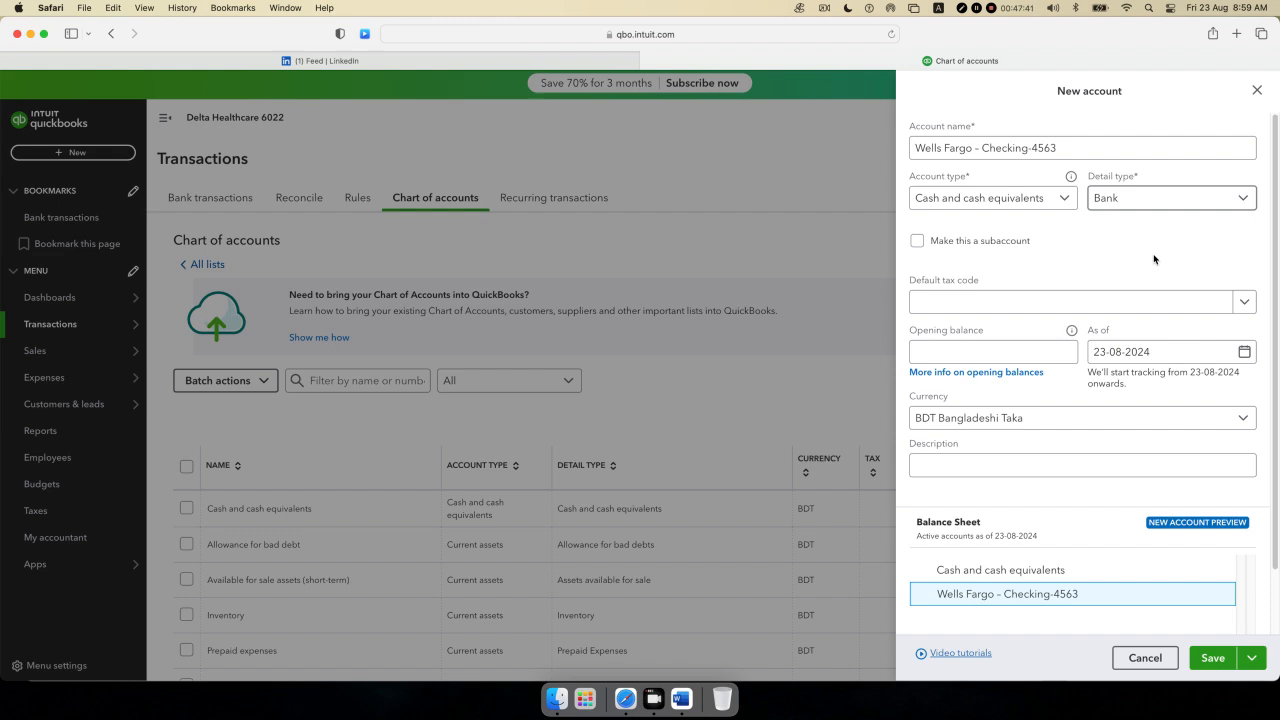
# - Try Sales Tax 15% as the account's default tax code, and clear the tax code again
pyautogui.scroll(-1, 1154, 259)
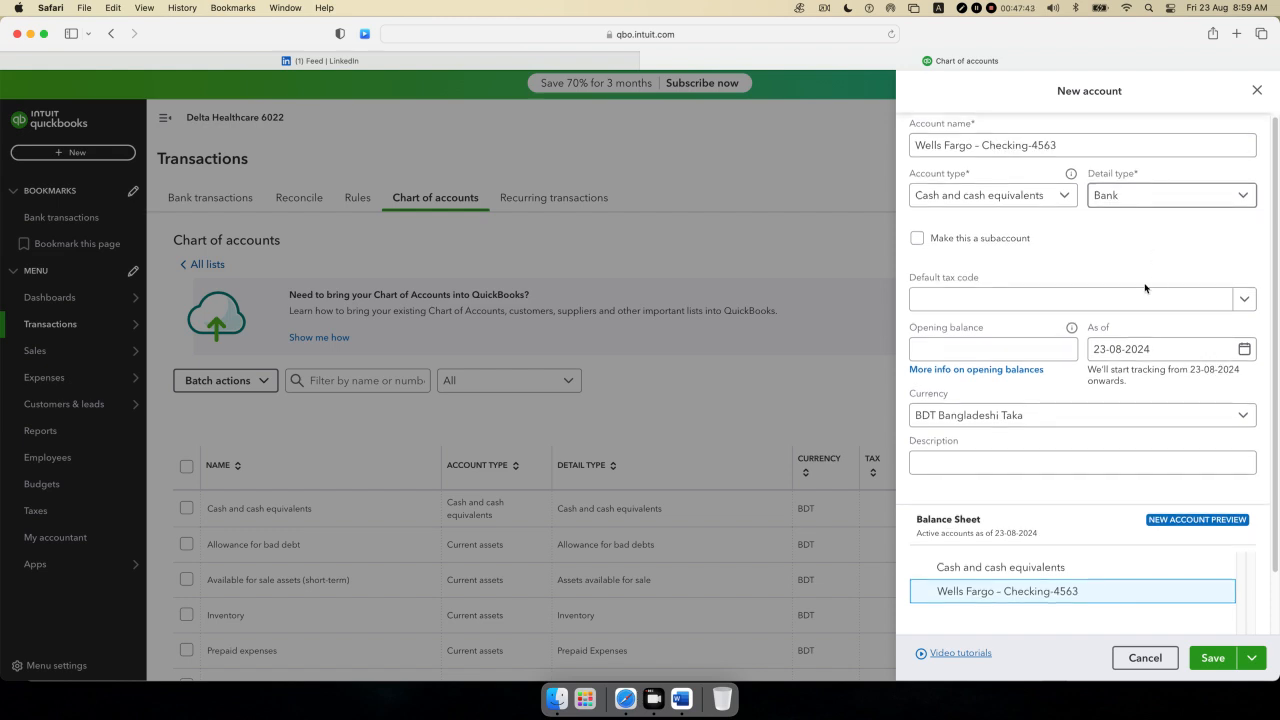
pyautogui.click(1243, 302)
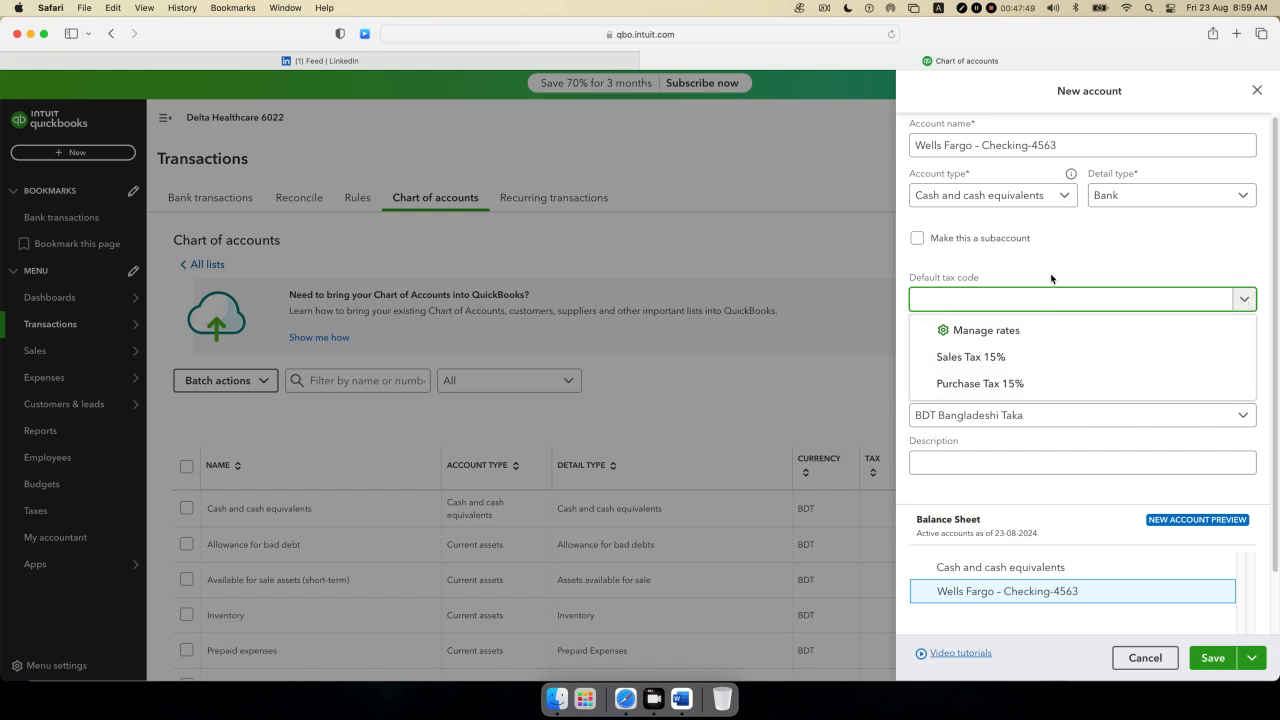
pyautogui.click(1064, 251)
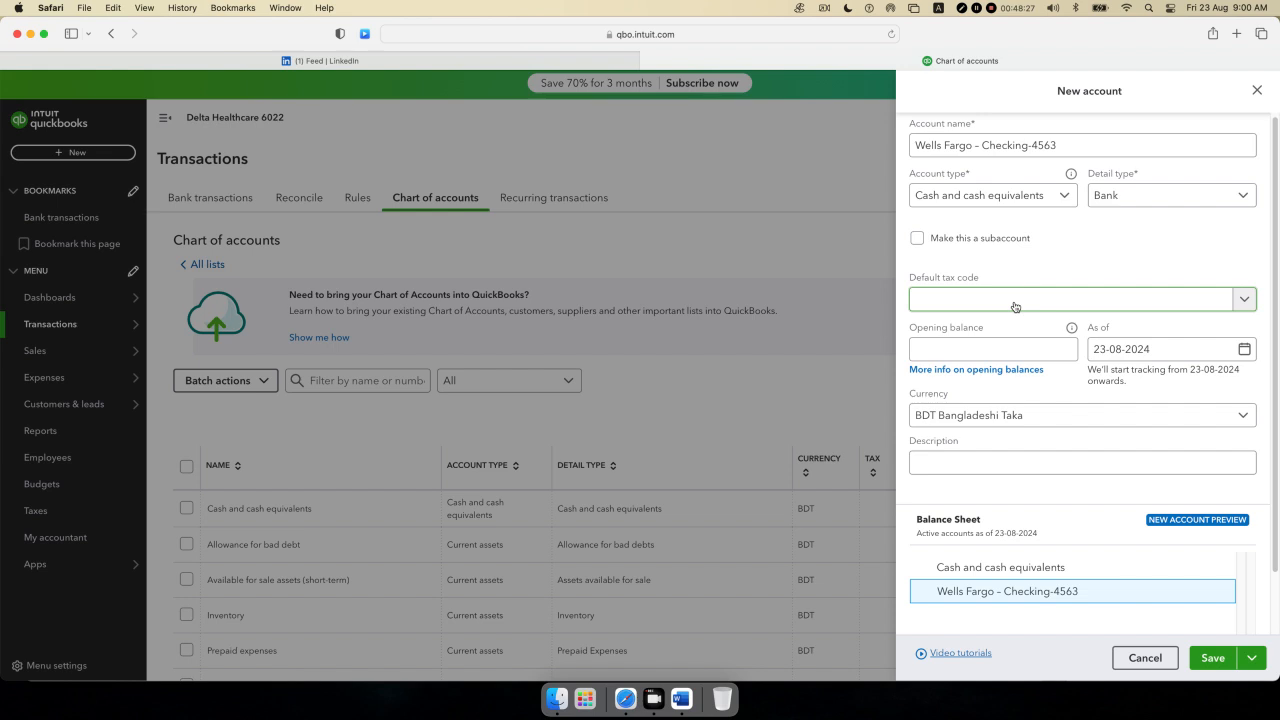
pyautogui.click(1014, 307)
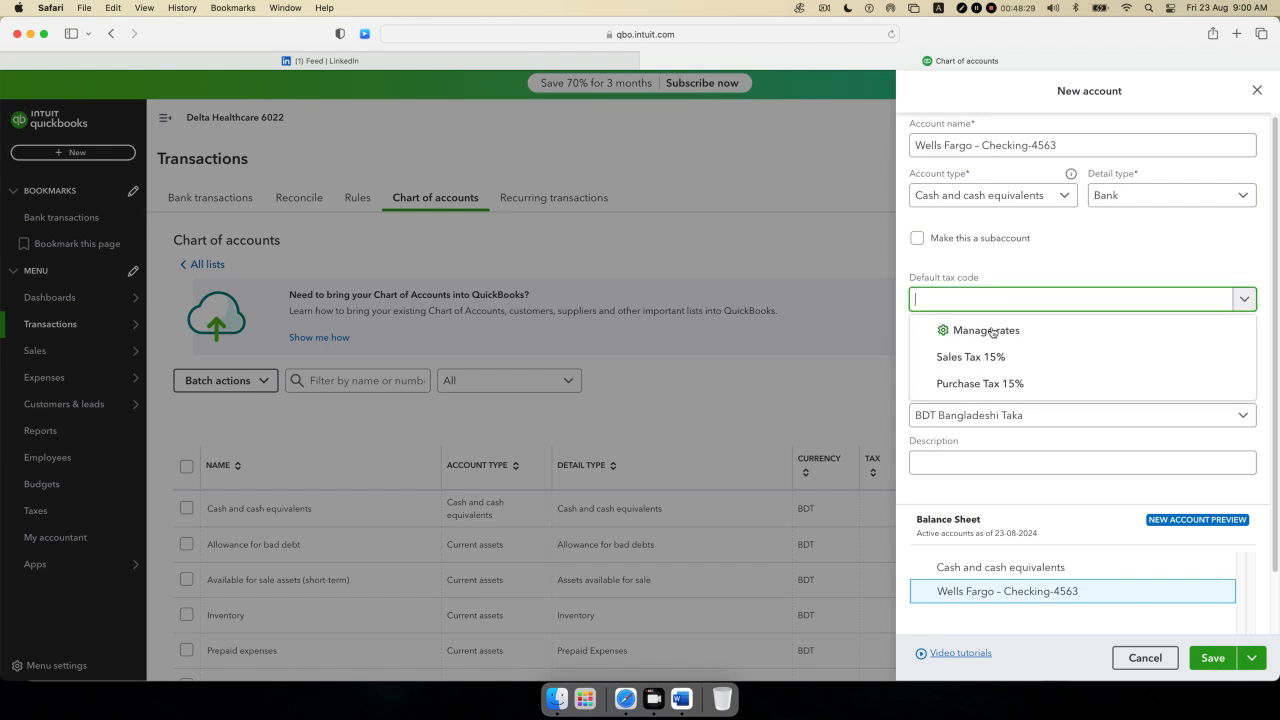
pyautogui.click(982, 356)
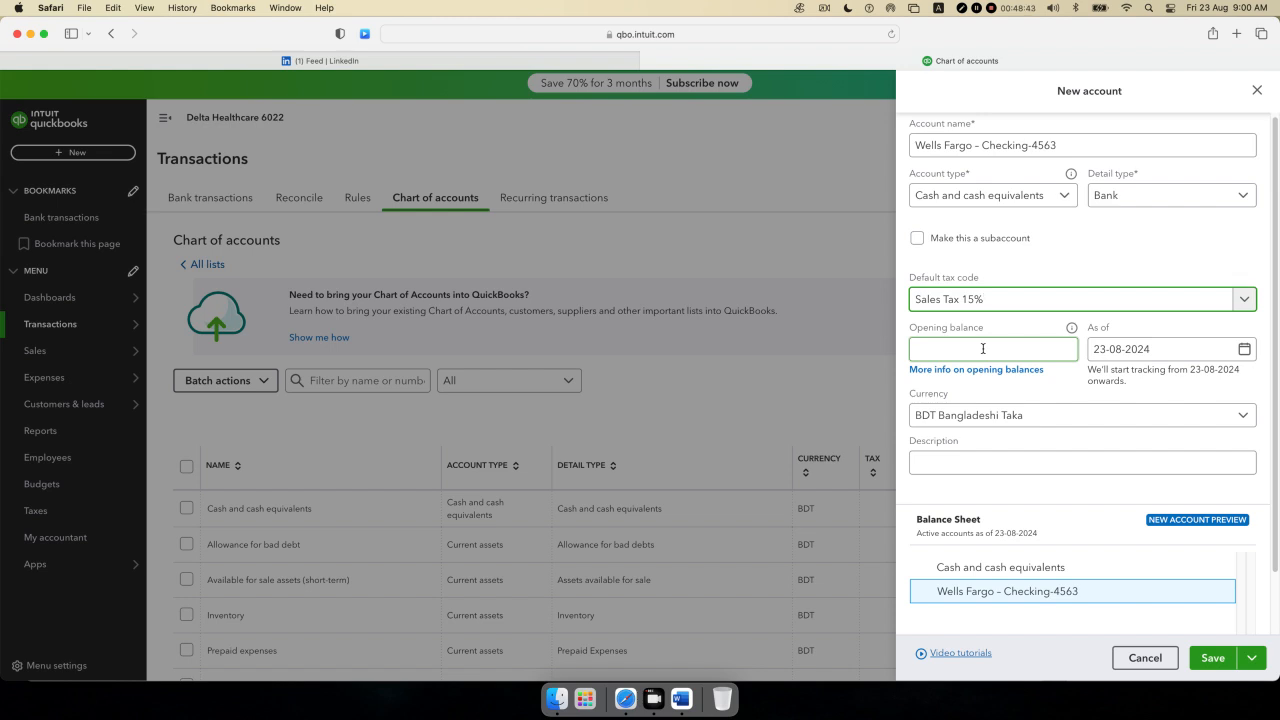
pyautogui.moveTo(1016, 300); pyautogui.dragTo(905, 303)
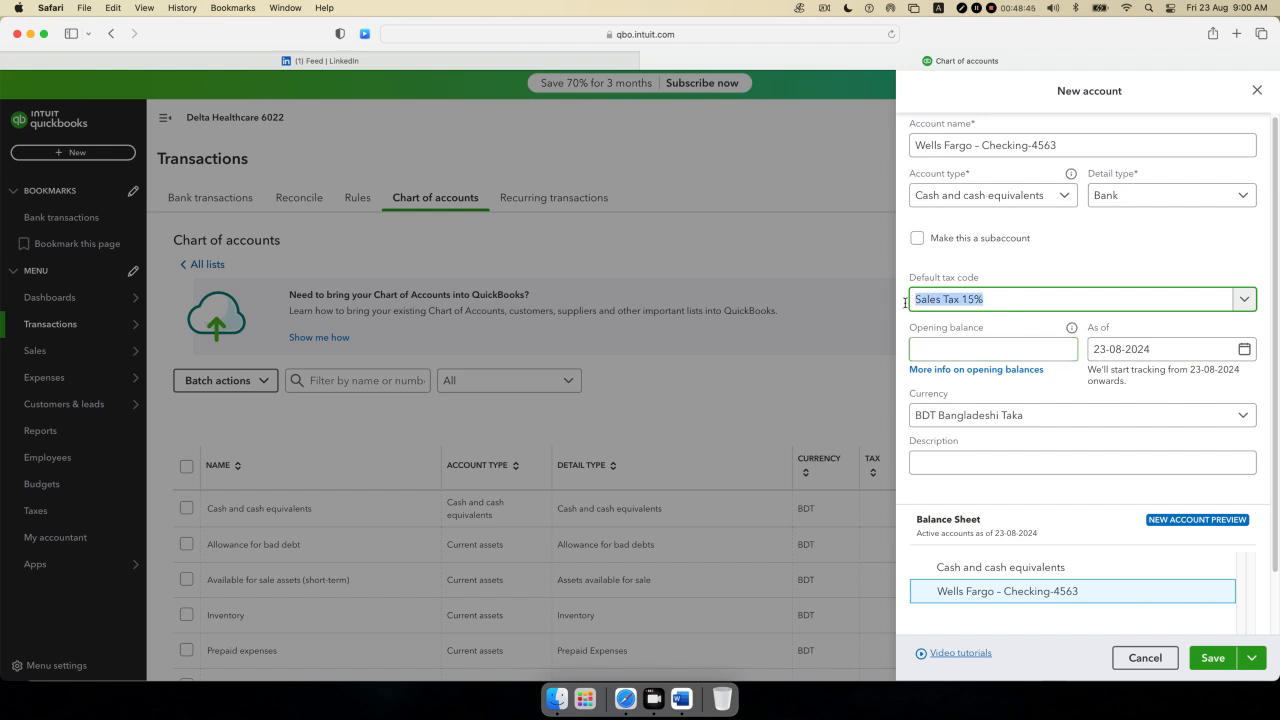
pyautogui.press('BackSpace')
pyautogui.click(1033, 267)
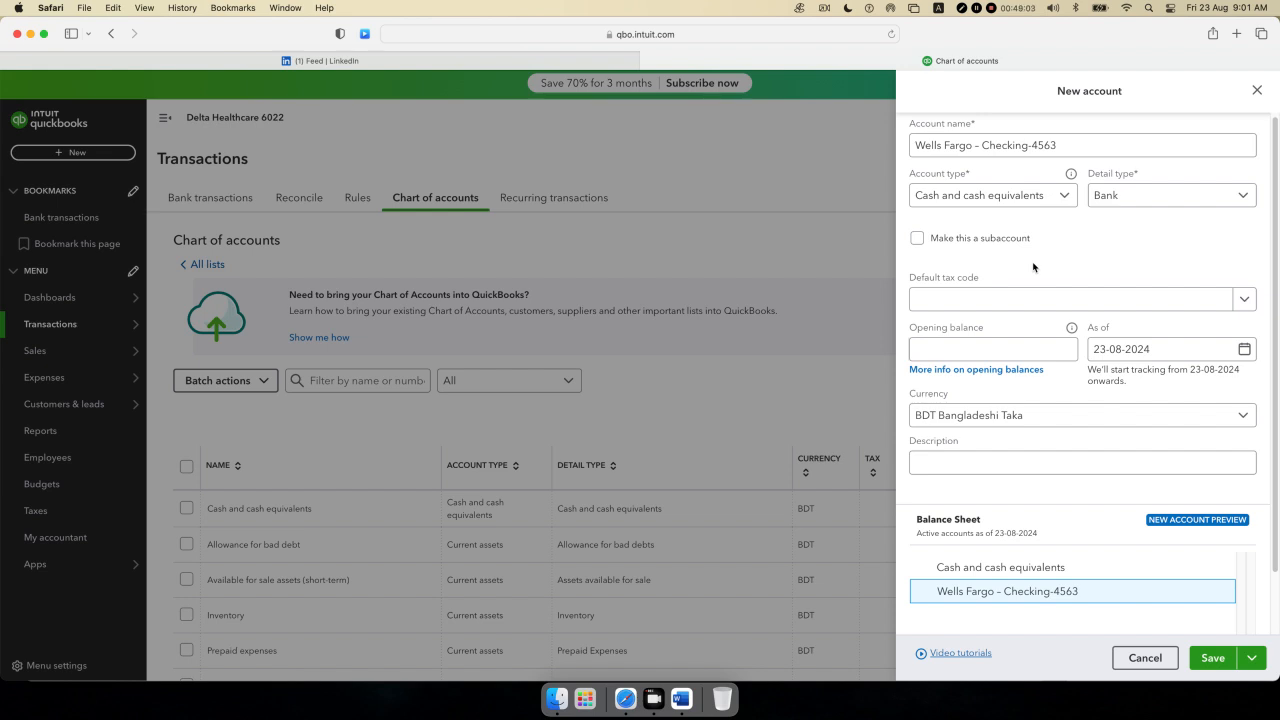
# - Check the Wells Fargo opening balance in the Word assignment and enter 250 as the account's opening balance in QuickBooks Online
pyautogui.click(927, 340)
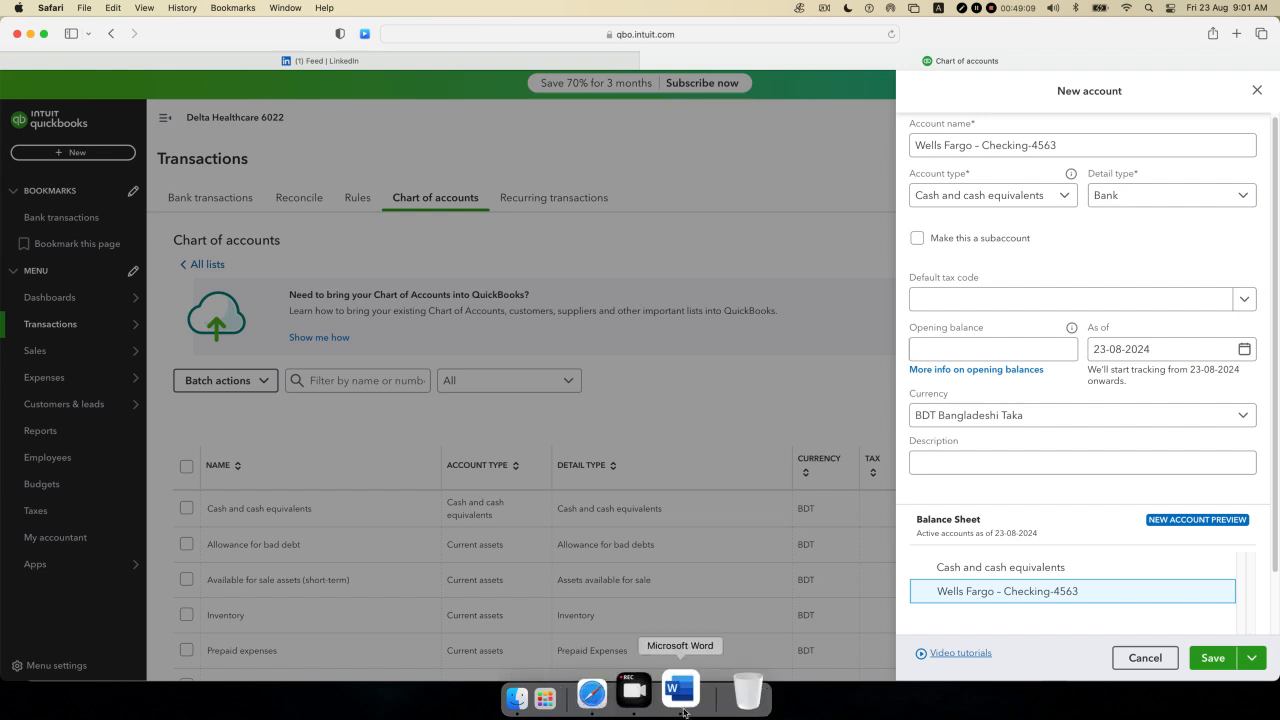
pyautogui.click(685, 703)
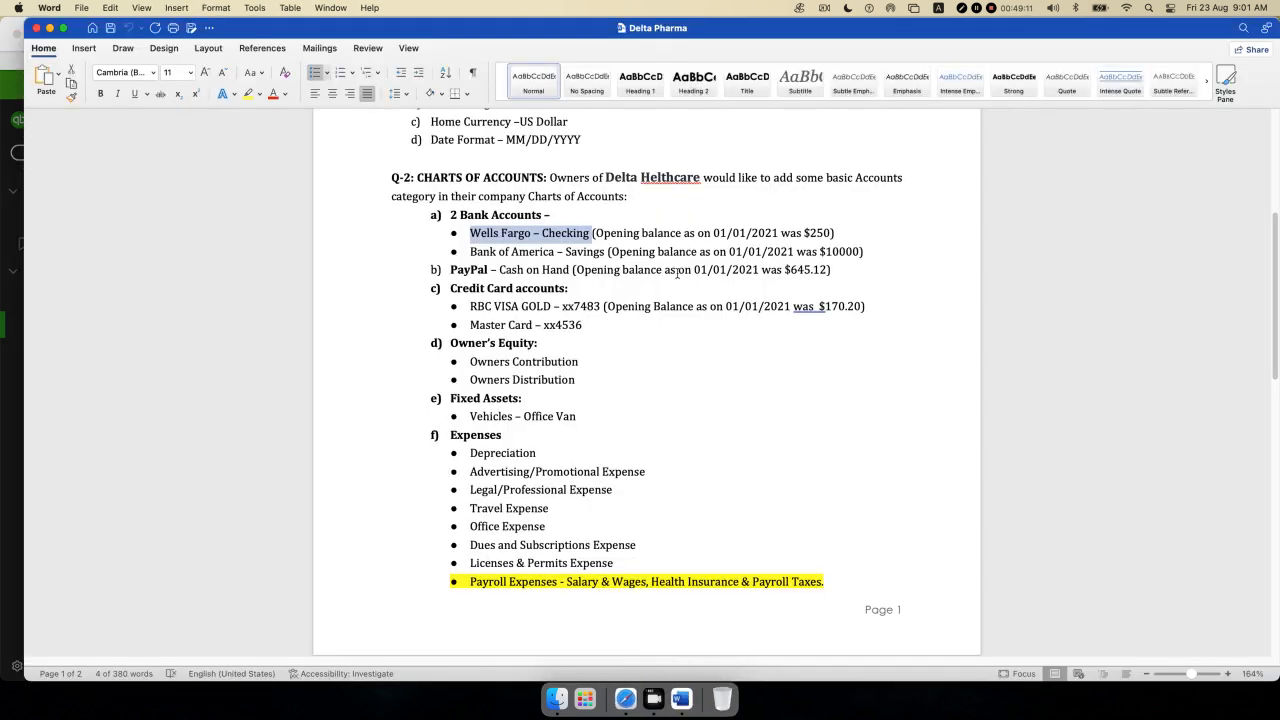
pyautogui.moveTo(806, 233)
pyautogui.mouseDown()
pyautogui.moveTo(842, 235)
pyautogui.moveTo(825, 241)
pyautogui.mouseUp()
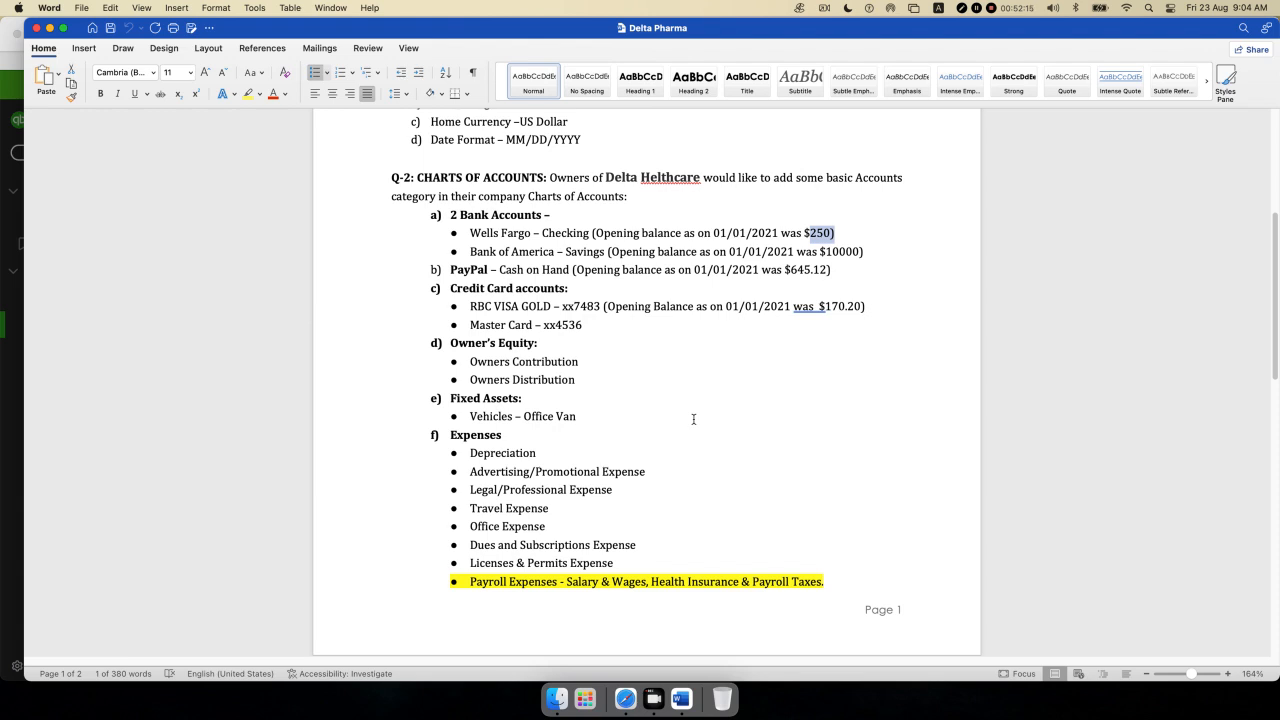
pyautogui.click(866, 234)
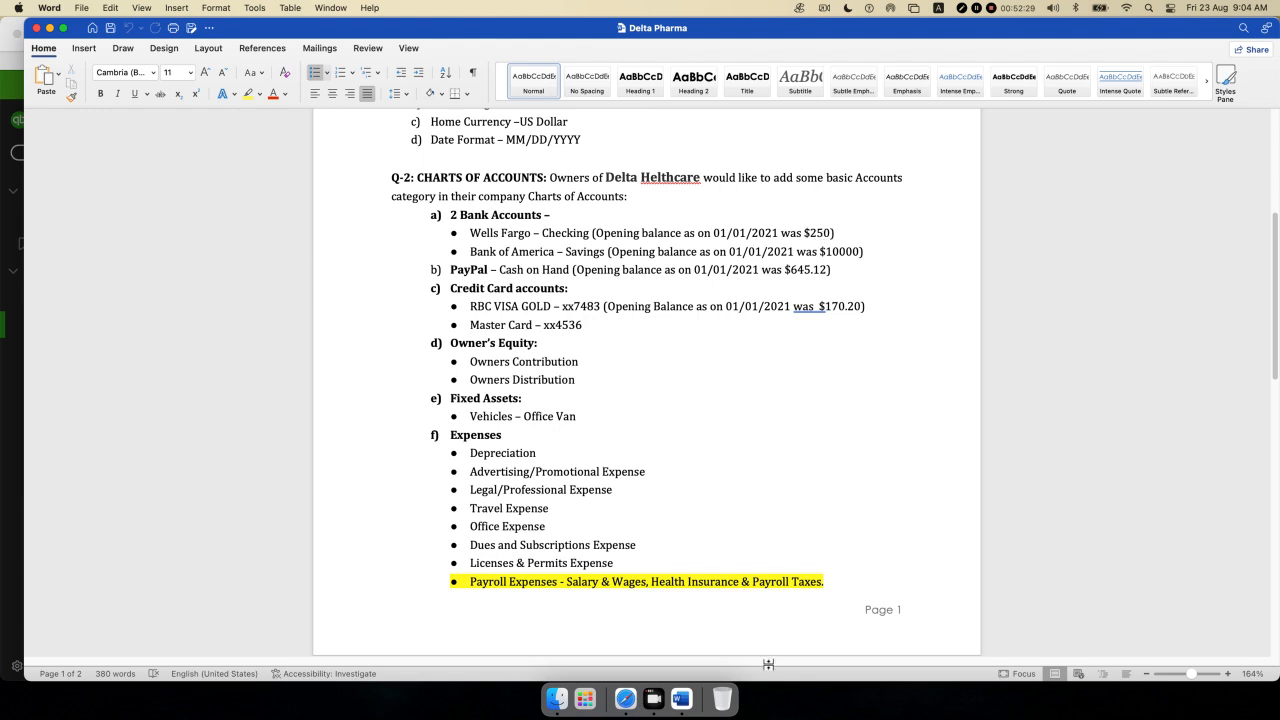
pyautogui.click(625, 697)
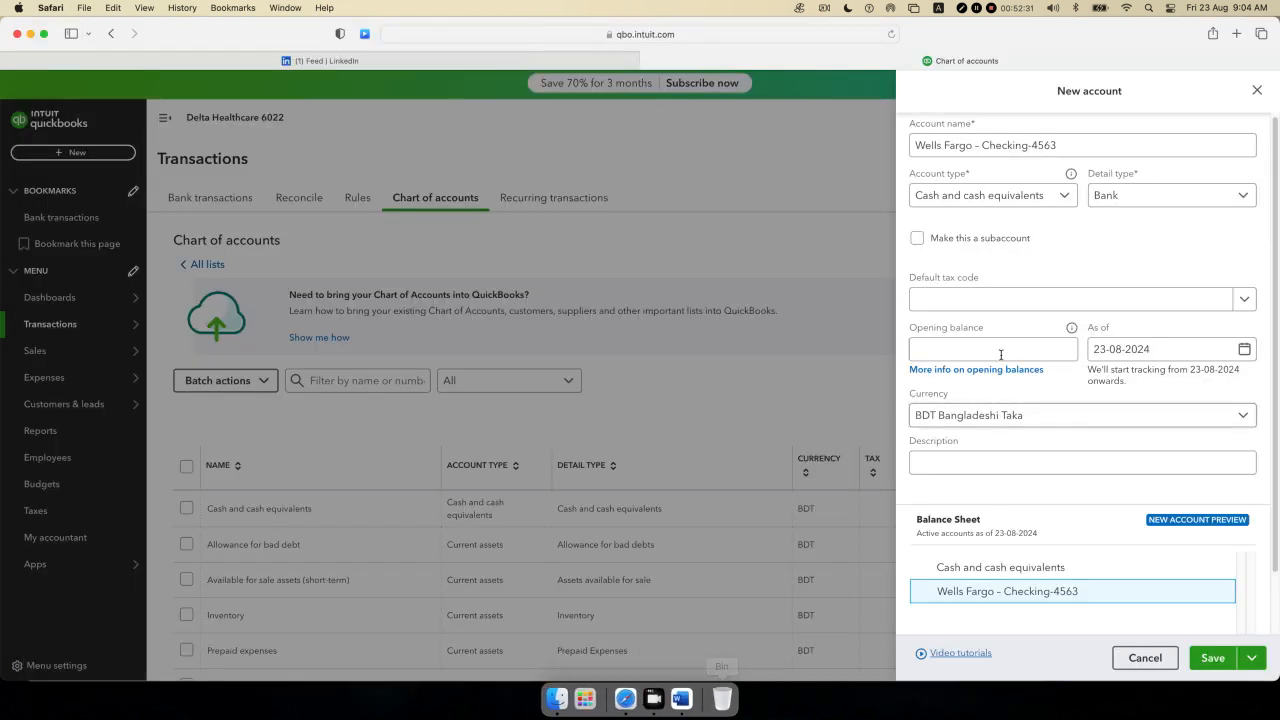
pyautogui.click(957, 346)
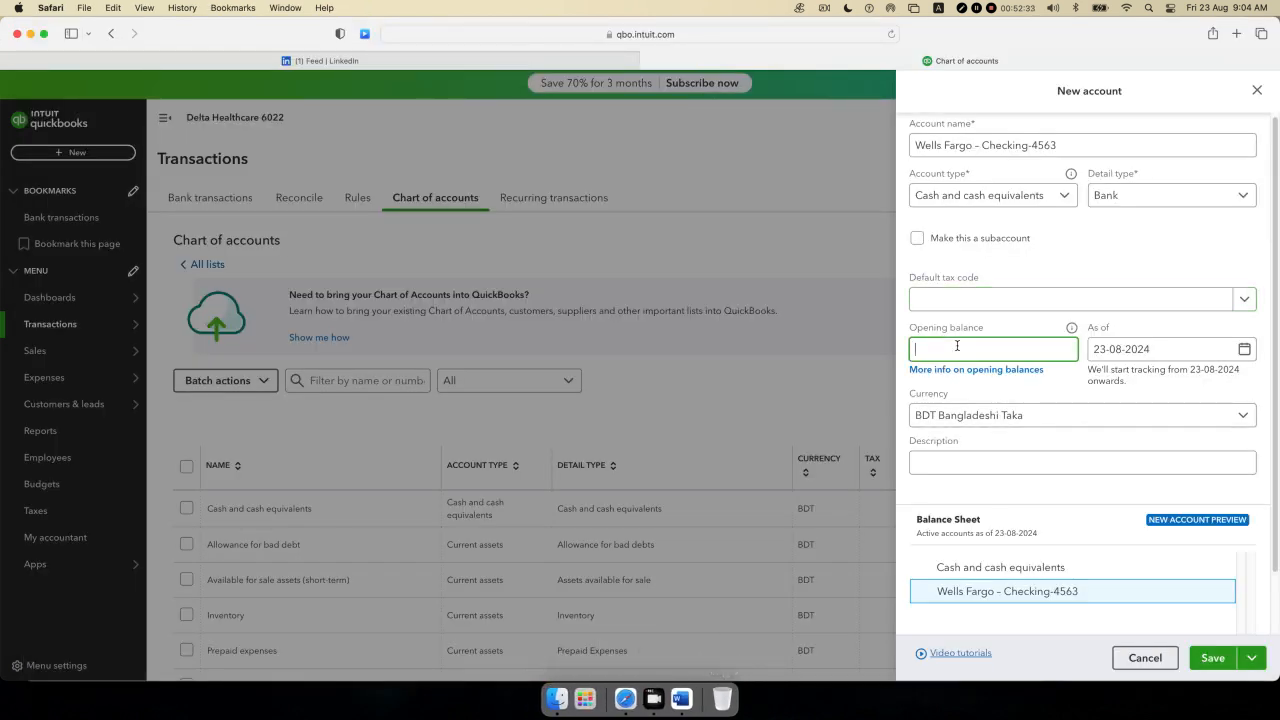
pyautogui.write('250')
# - Look up the Wells Fargo balance date in the Word assignment and set the opening balance's as-of date to 01-01-2021 in QuickBooks Online
pyautogui.click(681, 698)
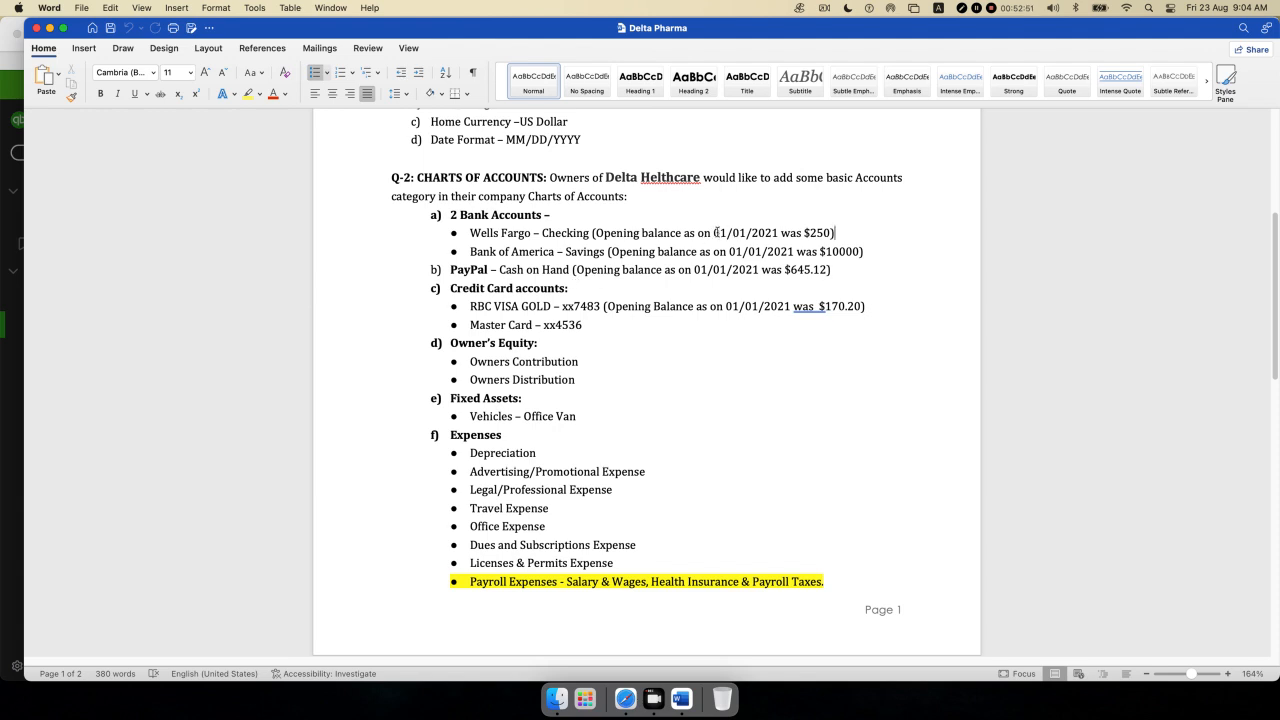
pyautogui.moveTo(716, 233); pyautogui.dragTo(780, 233)
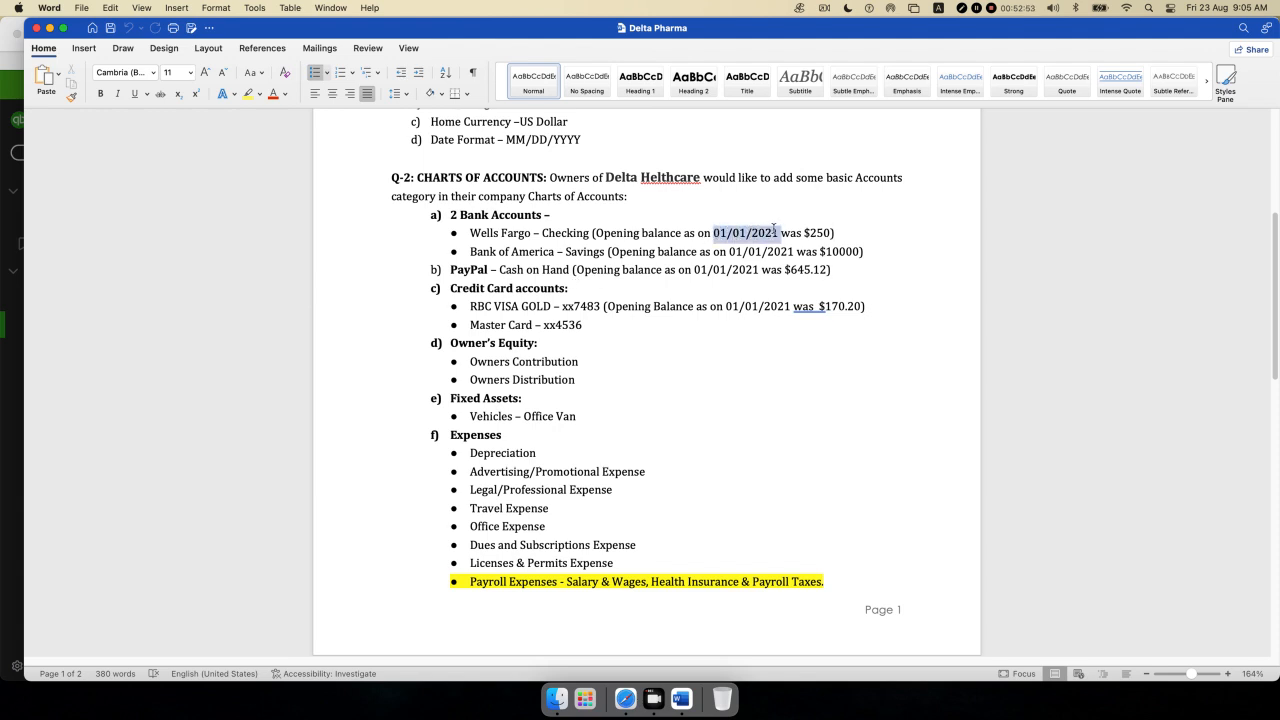
pyautogui.click(625, 698)
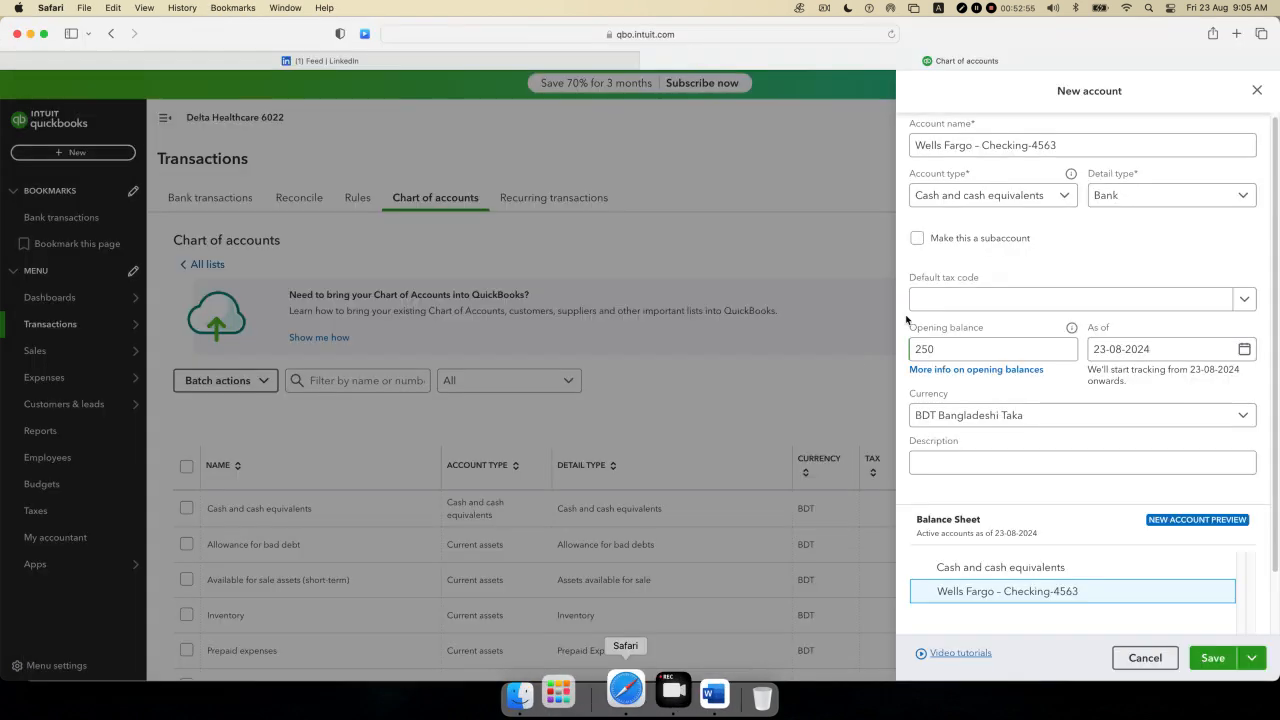
pyautogui.click(1244, 349)
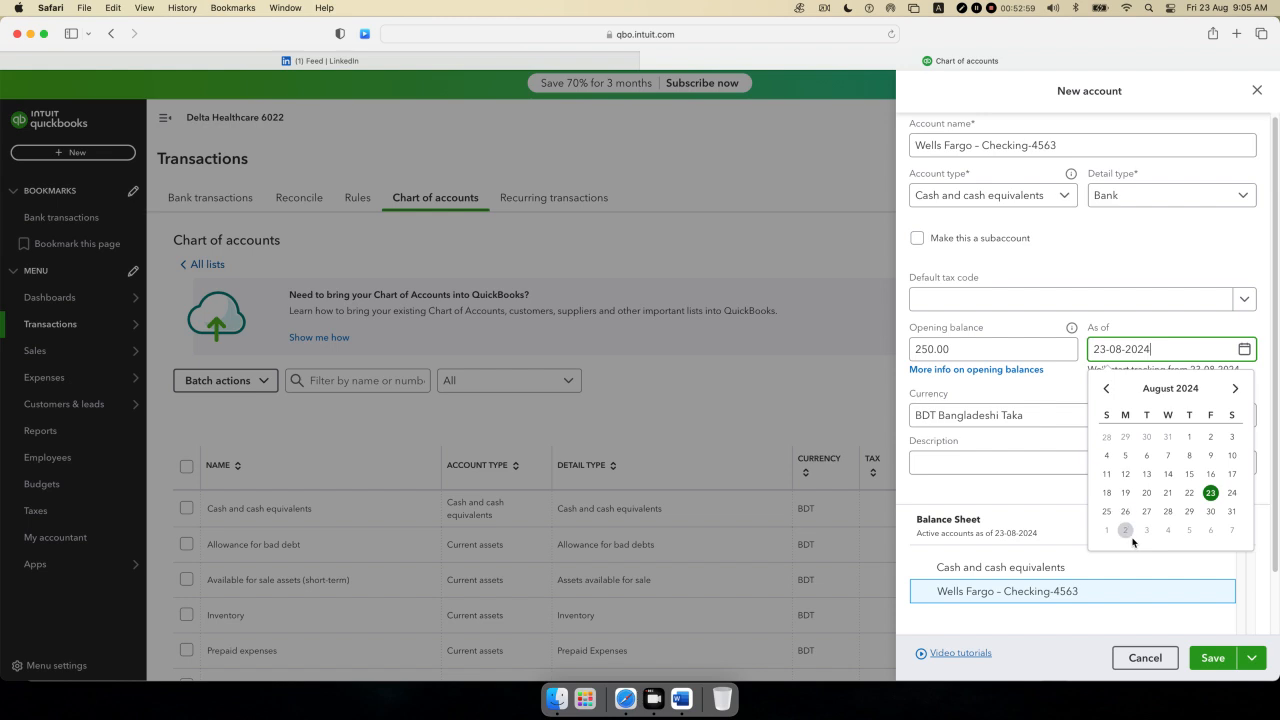
pyautogui.click(1106, 388)
pyautogui.click(1106, 388)
pyautogui.click(1106, 388)
pyautogui.click(1106, 388)
pyautogui.click(1106, 388)
pyautogui.click(1106, 388)
pyautogui.click(1106, 388)
pyautogui.click(1106, 388)
pyautogui.doubleClick(1107, 389)
pyautogui.tripleClick(1107, 389)
pyautogui.tripleClick(1107, 389)
pyautogui.doubleClick(1107, 389)
pyautogui.tripleClick(1107, 389)
pyautogui.tripleClick(1107, 389)
pyautogui.doubleClick(1107, 389)
pyautogui.doubleClick(1107, 389)
pyautogui.tripleClick(1107, 389)
pyautogui.tripleClick(1107, 389)
pyautogui.doubleClick(1107, 389)
pyautogui.tripleClick(1107, 389)
pyautogui.tripleClick(1107, 389)
pyautogui.click(1107, 389)
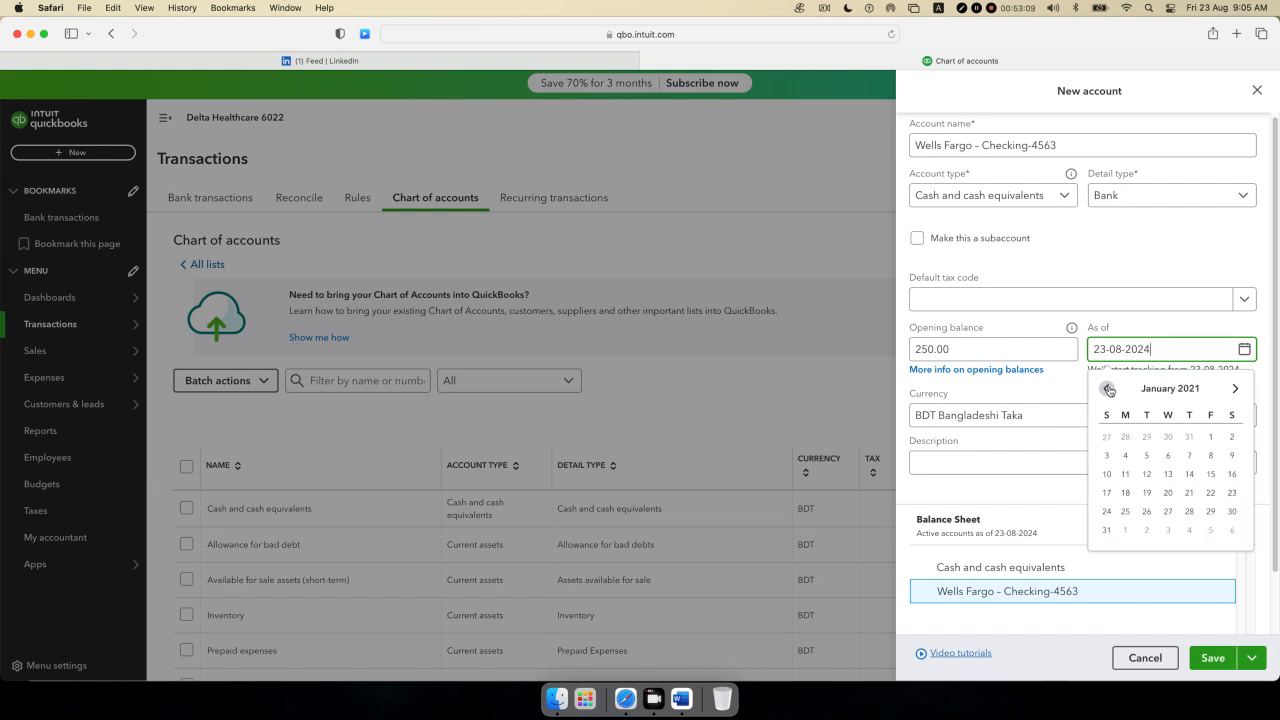
pyautogui.click(1210, 436)
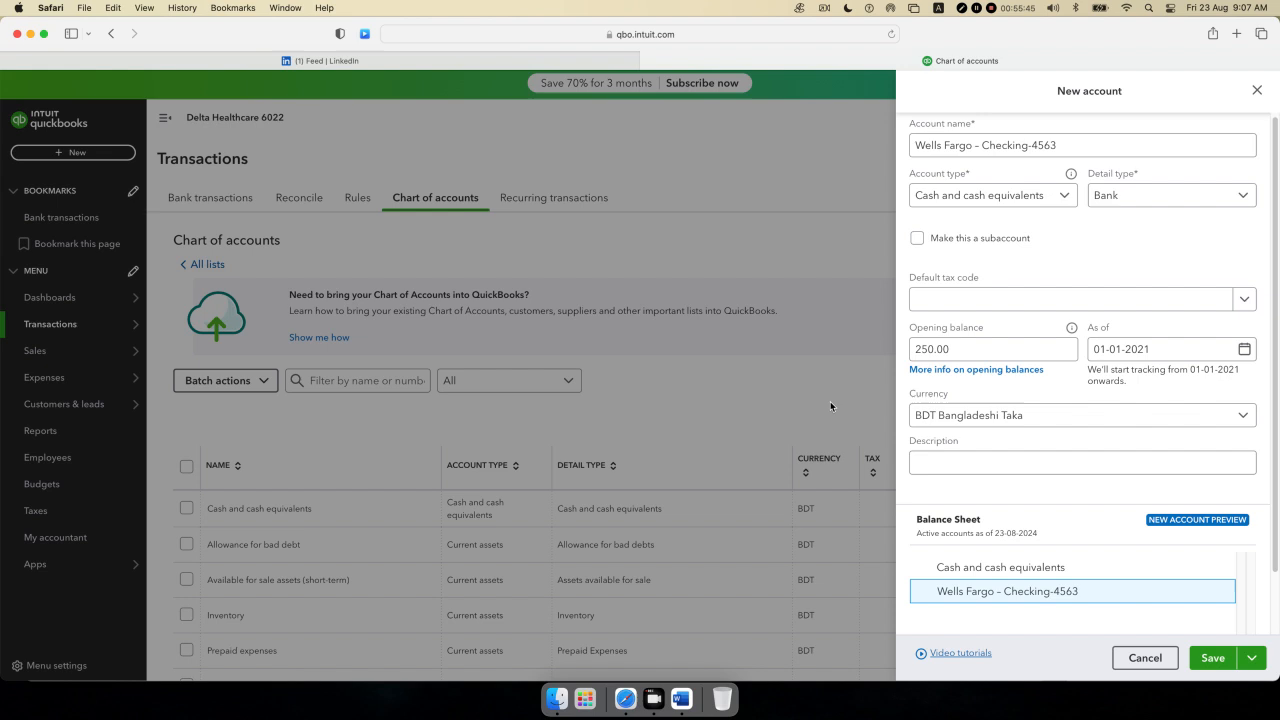
# - Look through the available currencies and set the Wells Fargo account's currency to AED UAE Dirham
pyautogui.click(1074, 420)
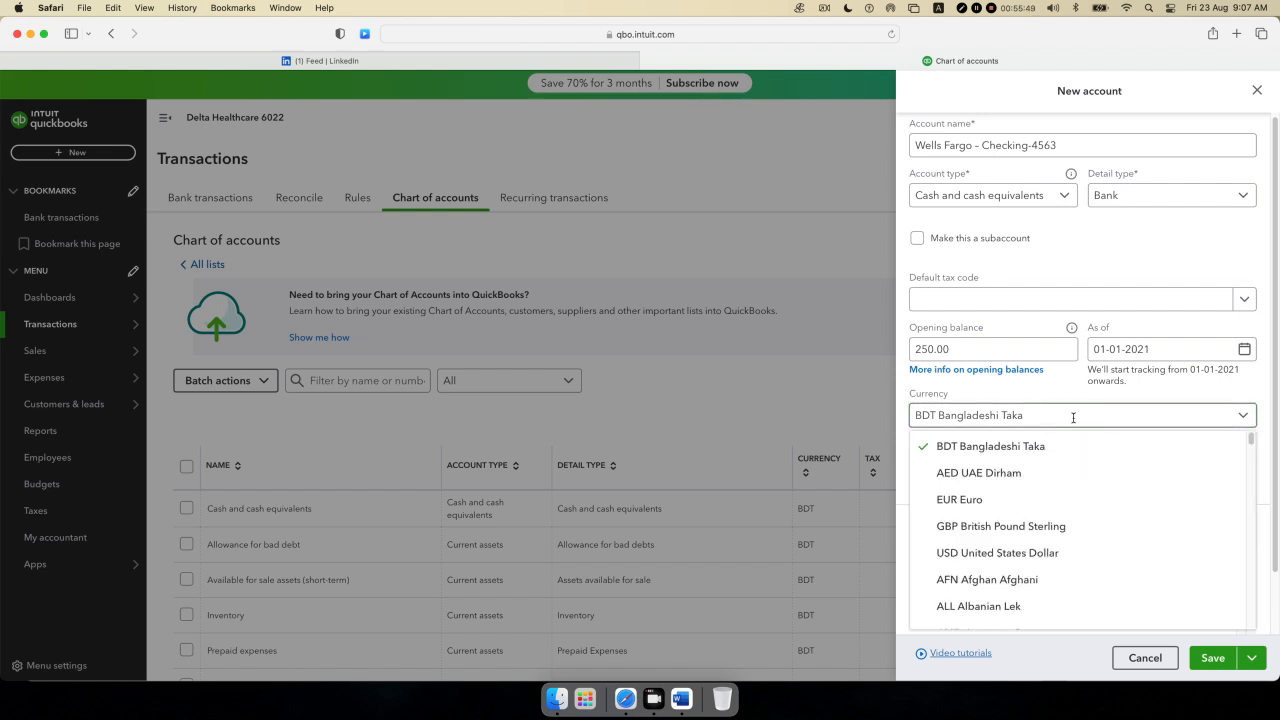
pyautogui.click(1073, 418)
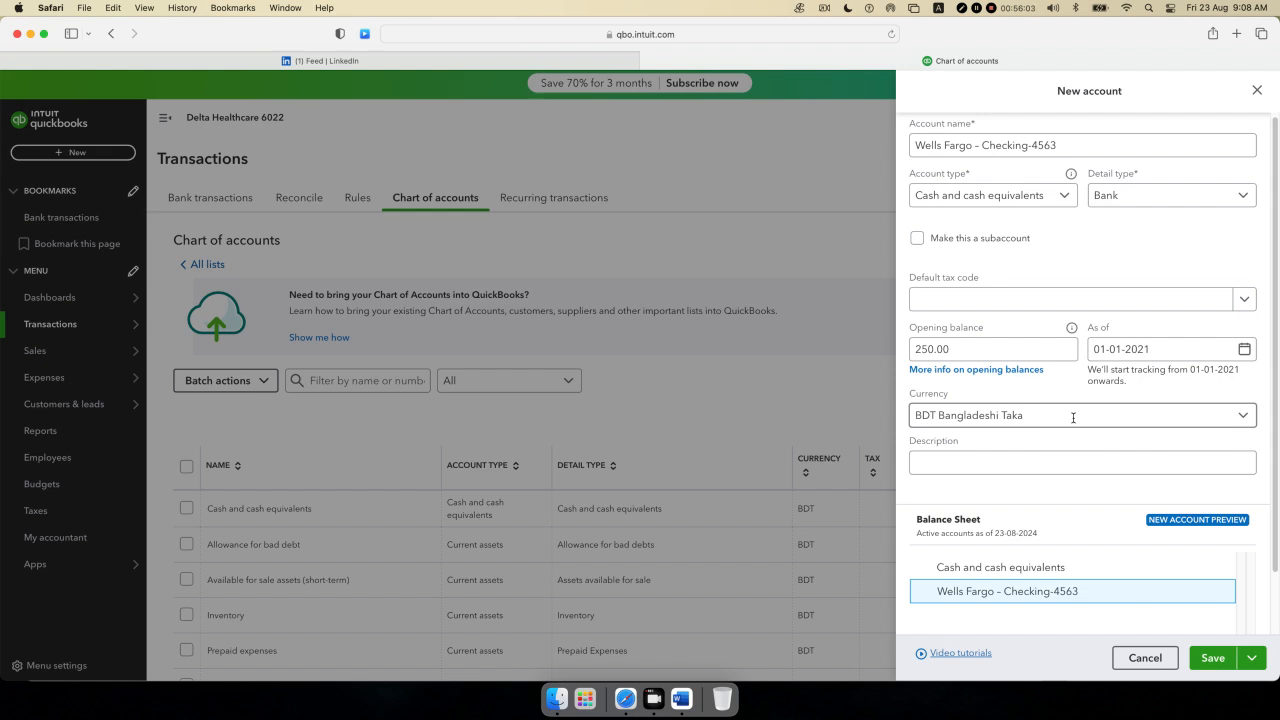
pyautogui.click(1074, 420)
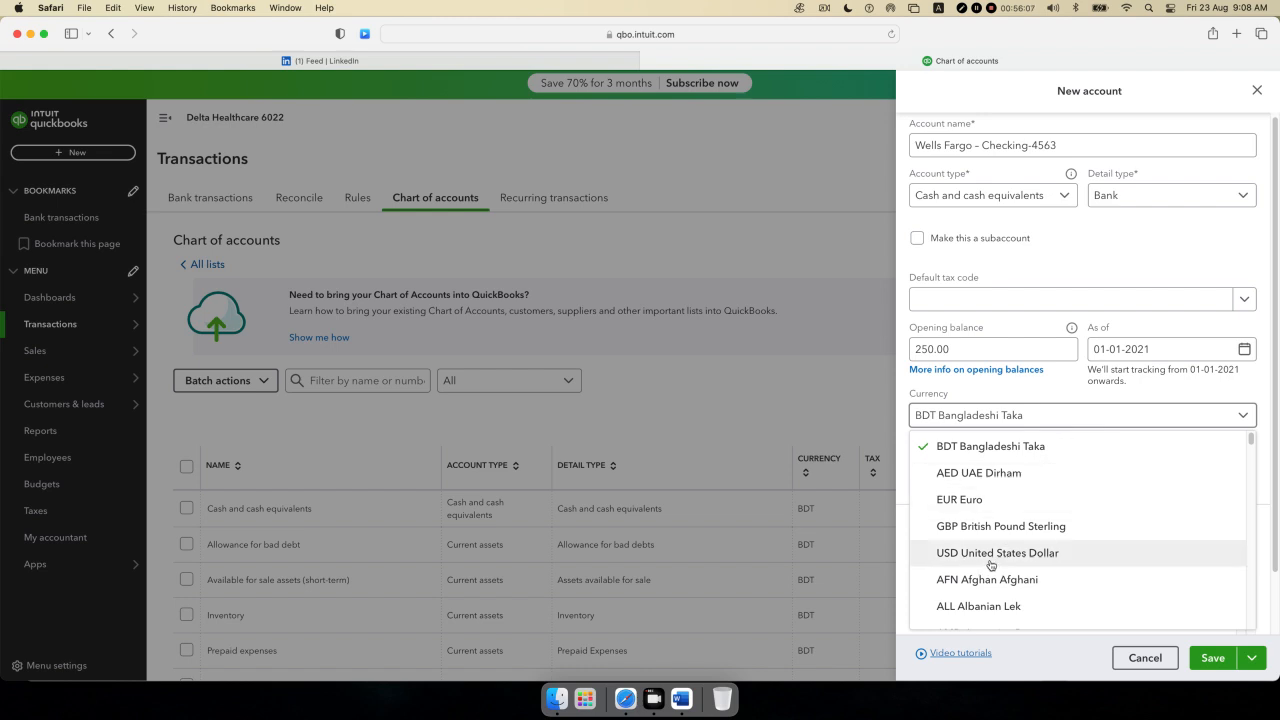
pyautogui.click(972, 480)
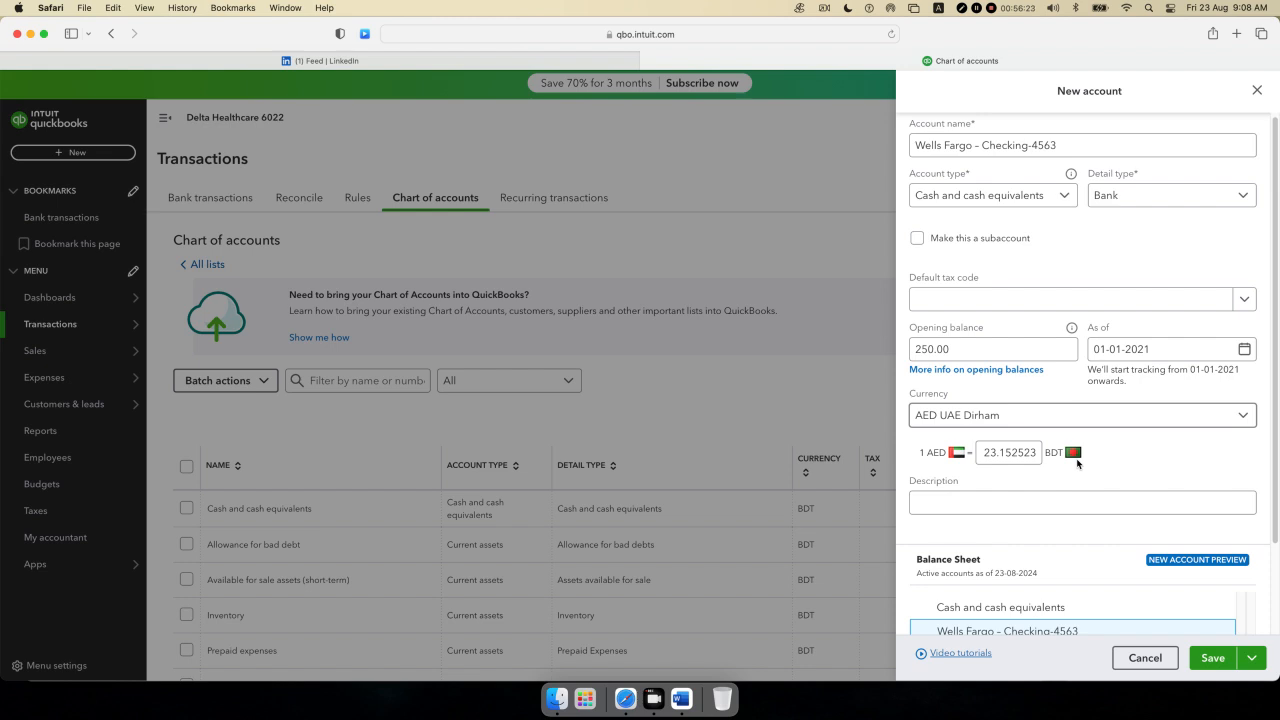
# - Set the new Wells Fargo checking account's currency to BDT Bangladeshi Taka and save the account
pyautogui.click(1067, 423)
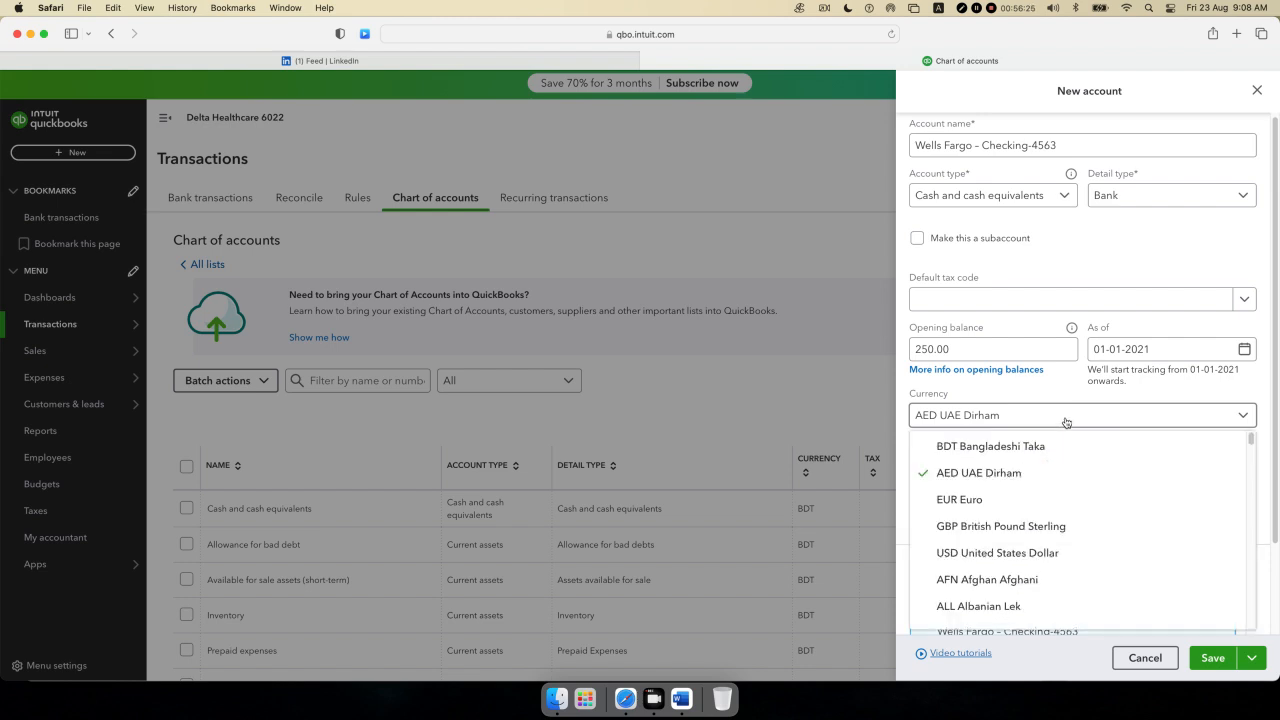
pyautogui.click(1052, 446)
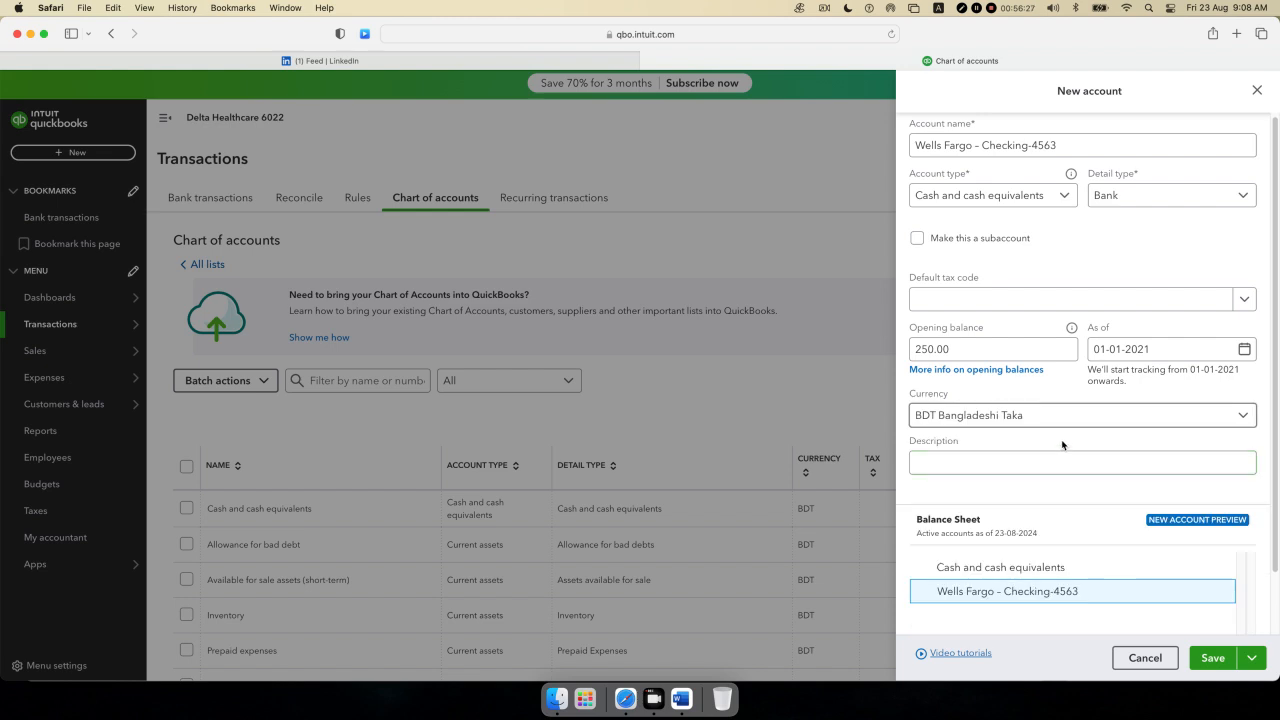
pyautogui.click(967, 470)
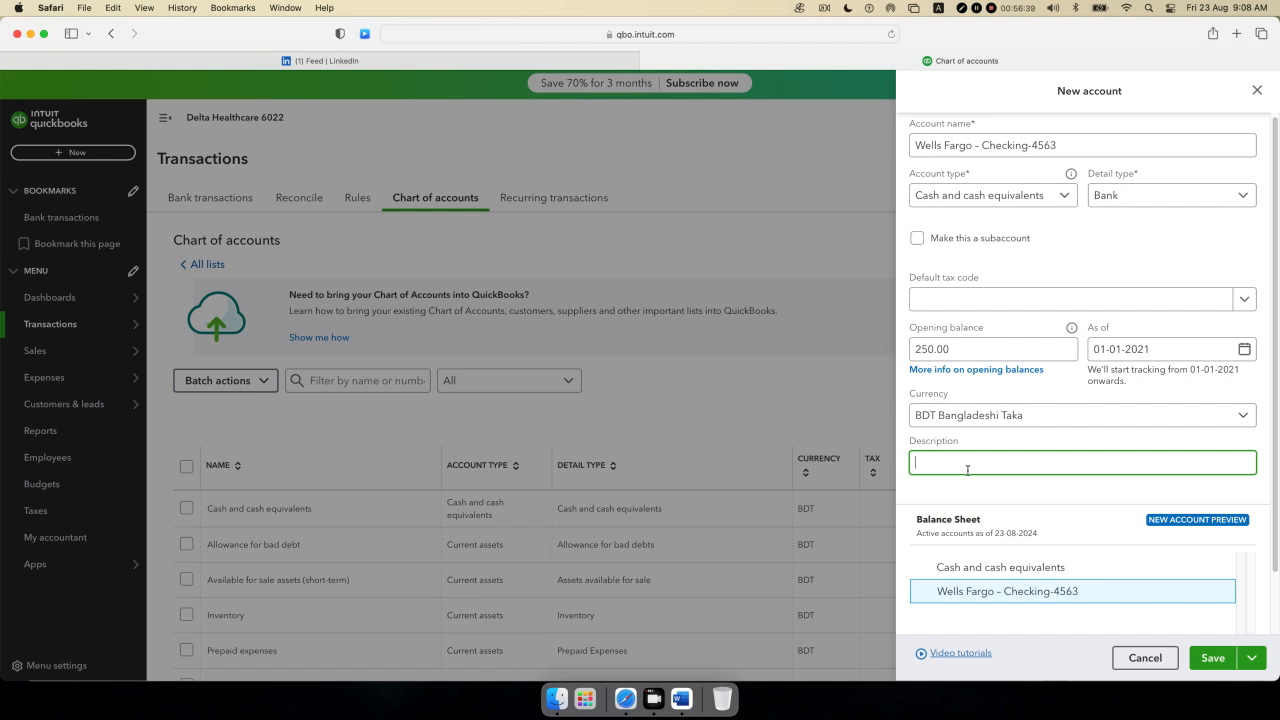
pyautogui.scroll(-2, 1006, 466)
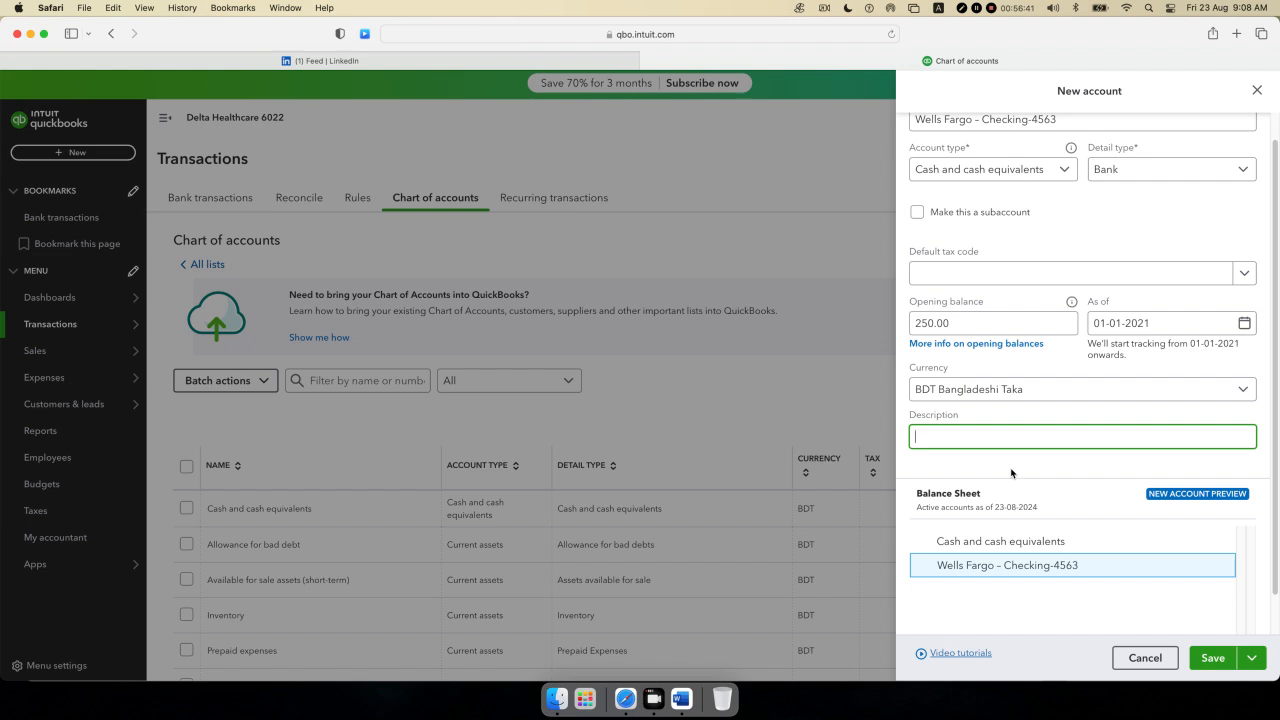
pyautogui.click(1211, 662)
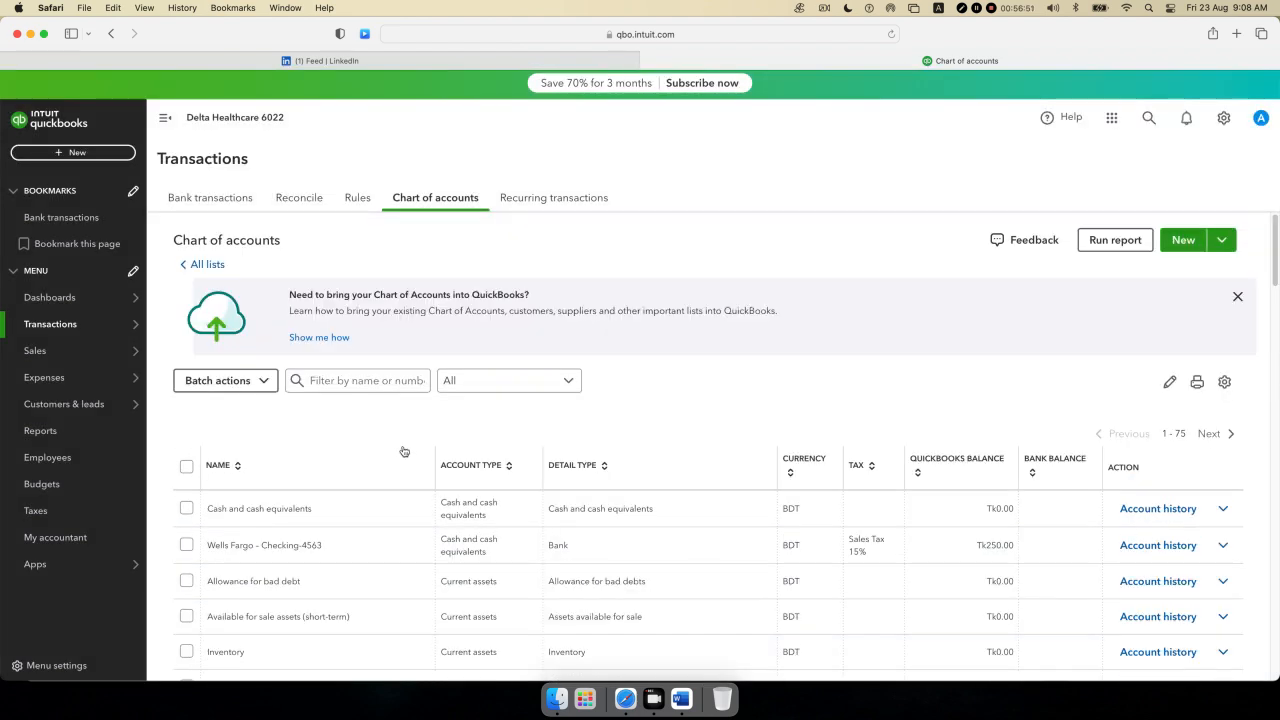
# - Open the Wells Fargo checking account for editing from the chart of accounts and examine its recorded balance
pyautogui.scroll(-1, 404, 452)
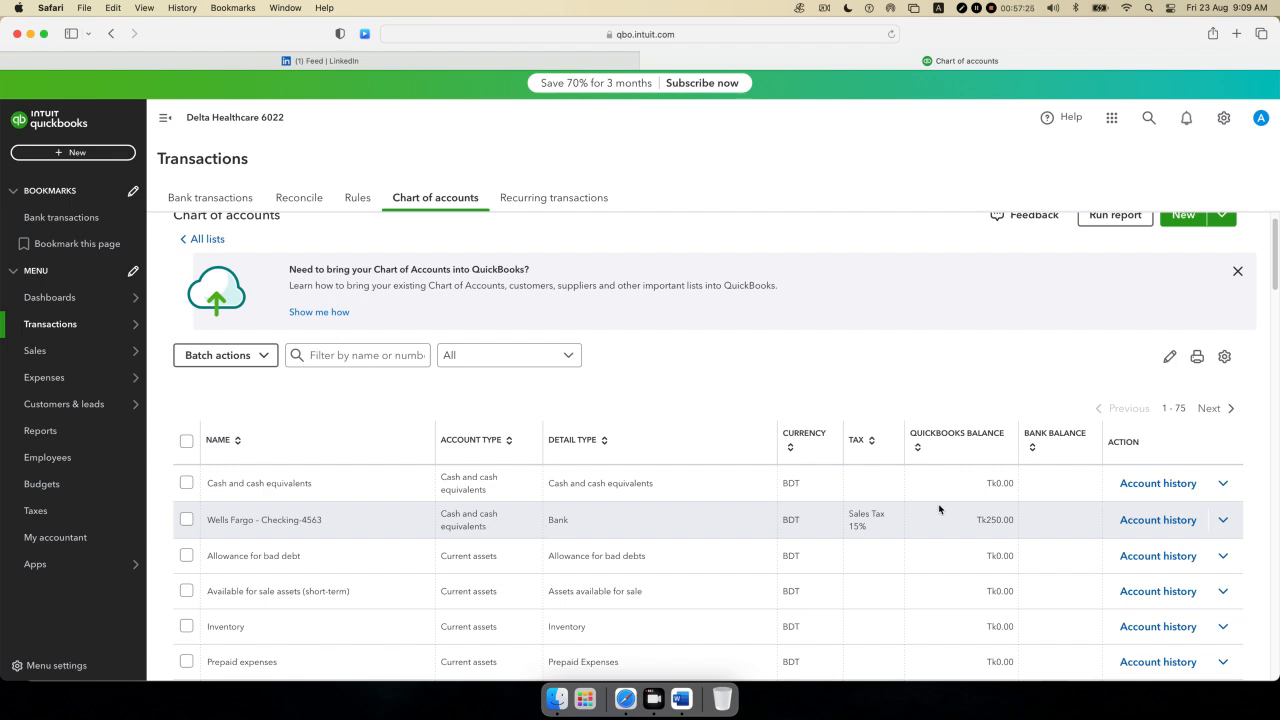
pyautogui.scroll(-2, 785, 478)
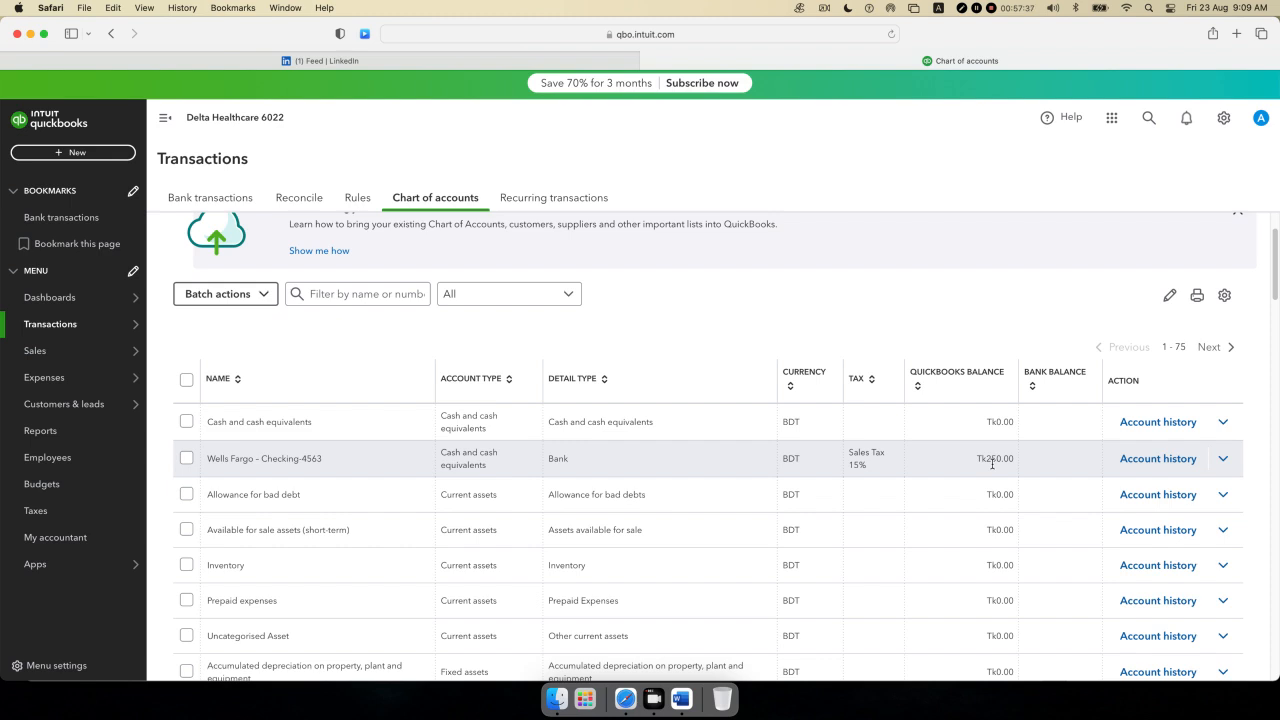
pyautogui.click(1224, 459)
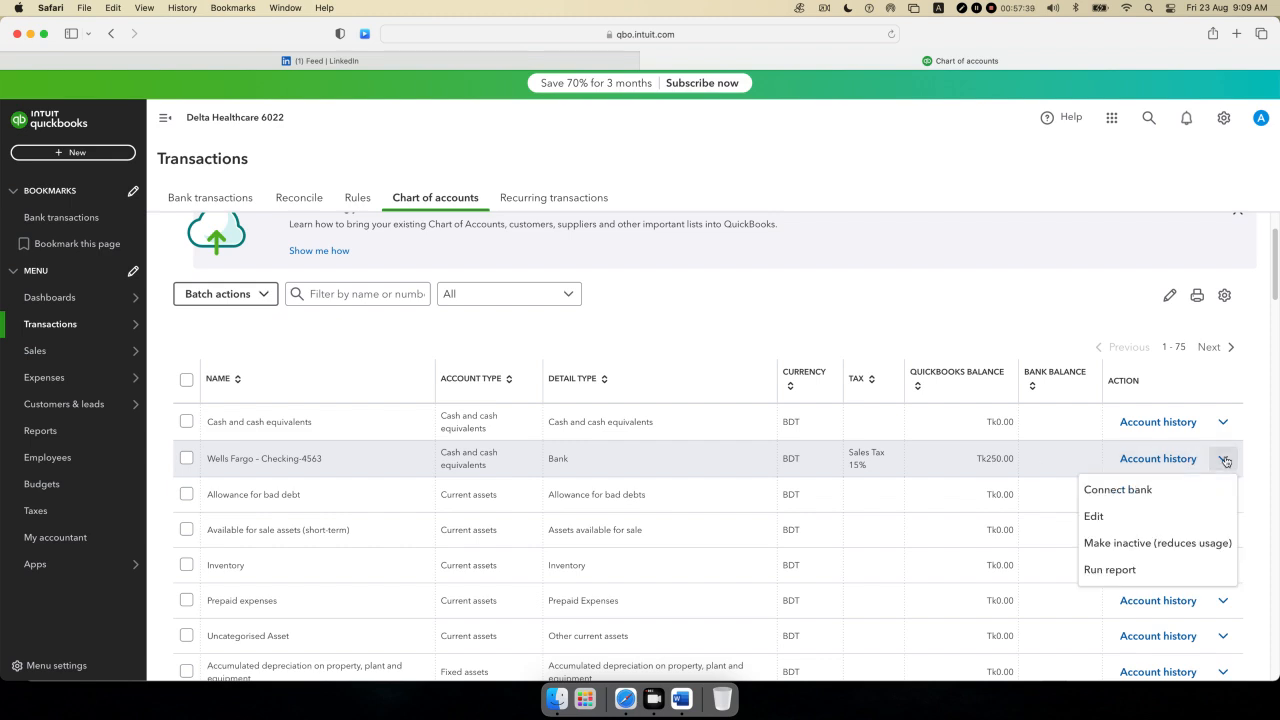
pyautogui.click(1100, 516)
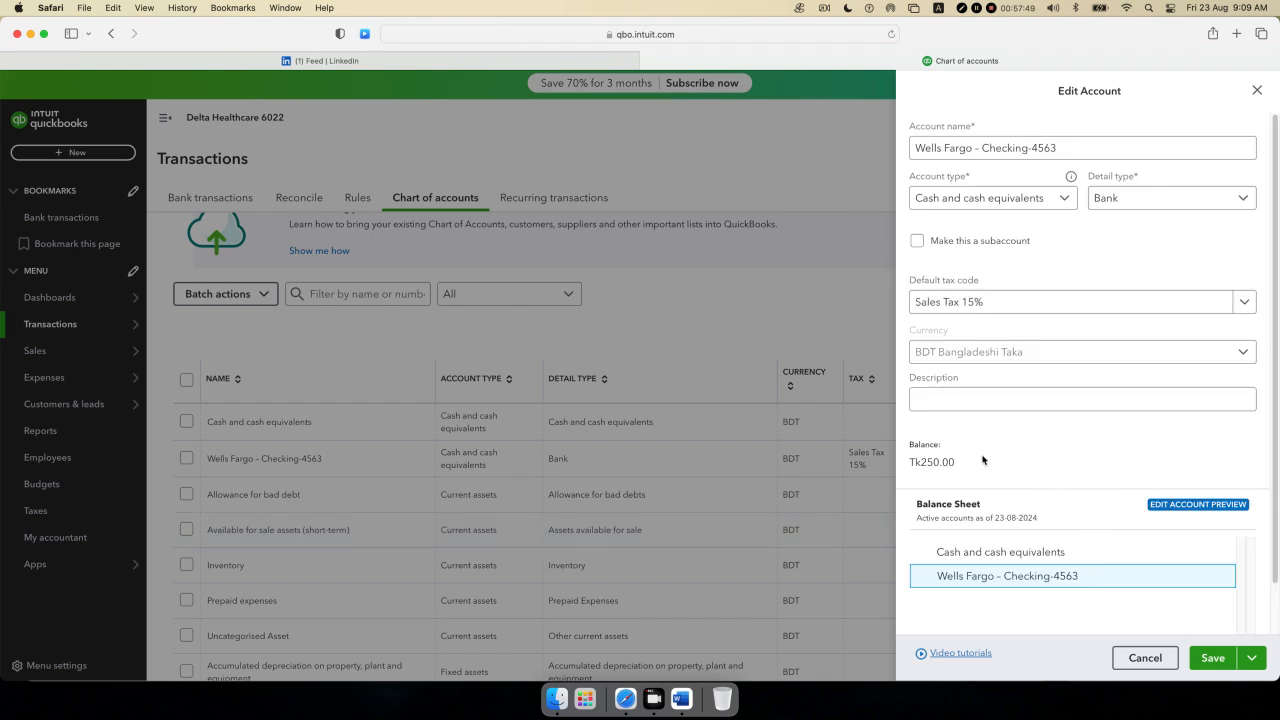
pyautogui.moveTo(960, 467); pyautogui.dragTo(904, 466)
pyautogui.click(966, 463)
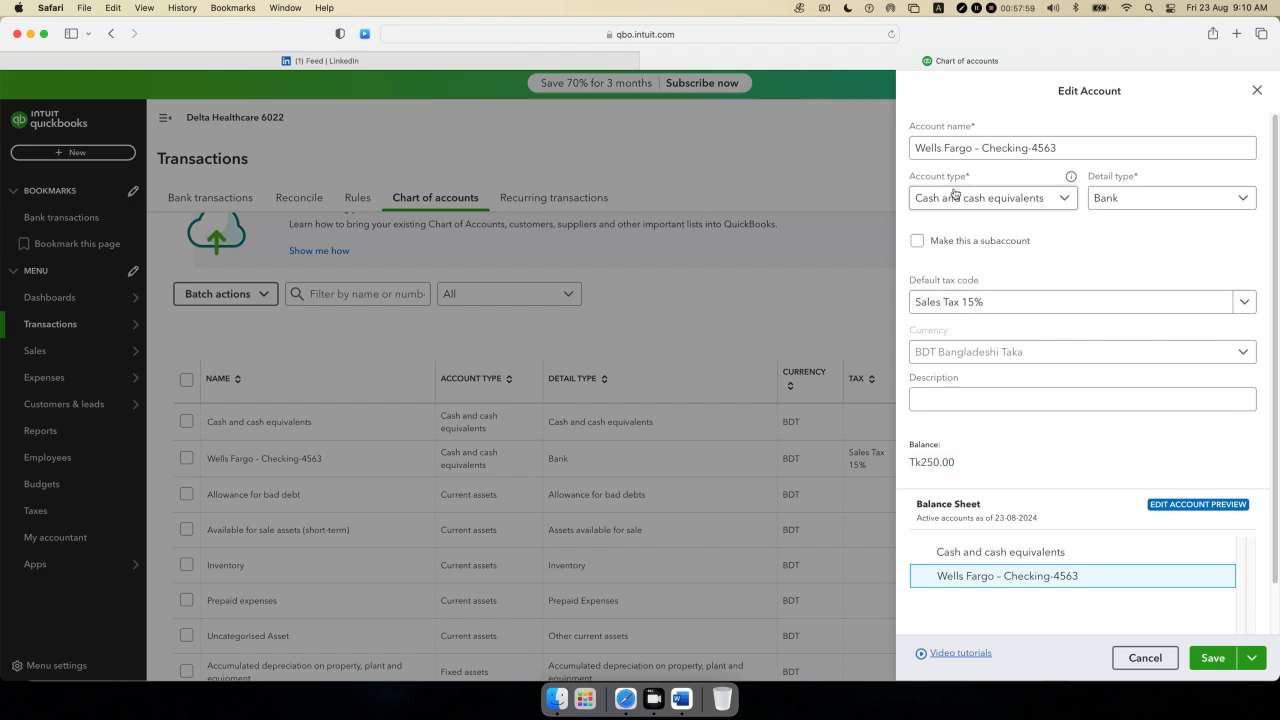
# - Try Cash on hand as the Wells Fargo account's detail type, and set it back to Bank
pyautogui.click(1010, 204)
pyautogui.press('Tab')
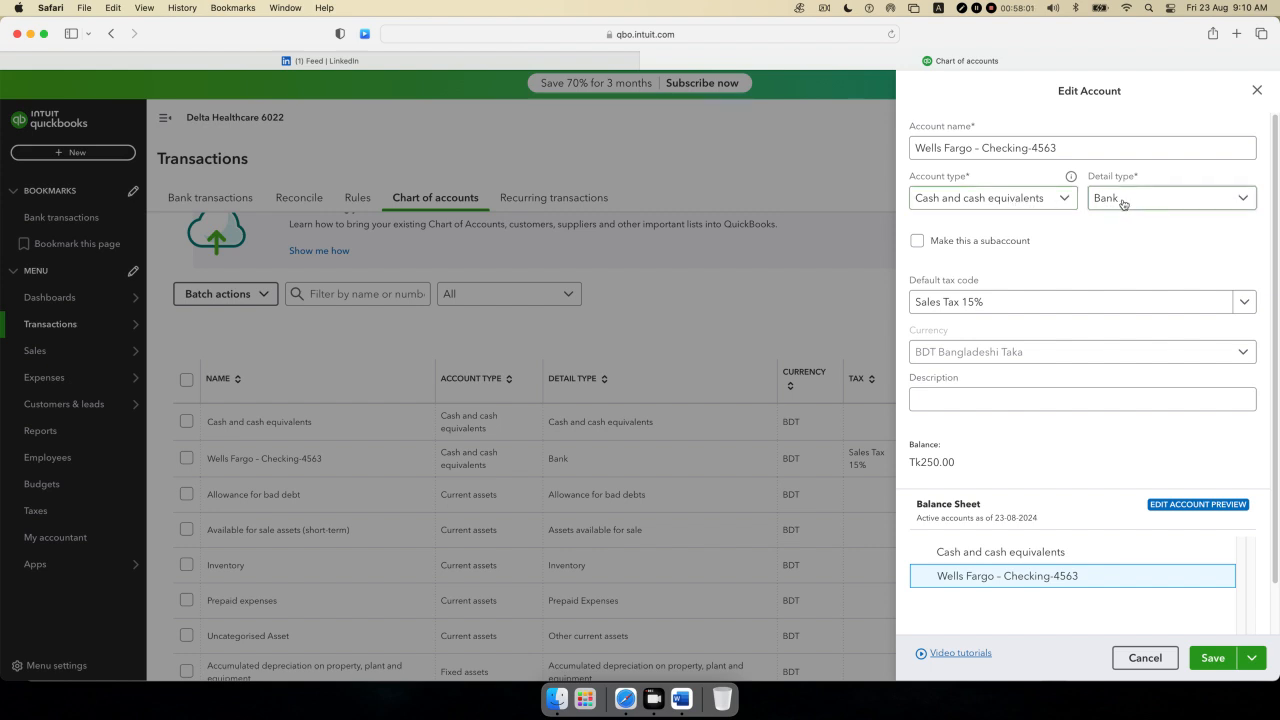
pyautogui.click(1153, 204)
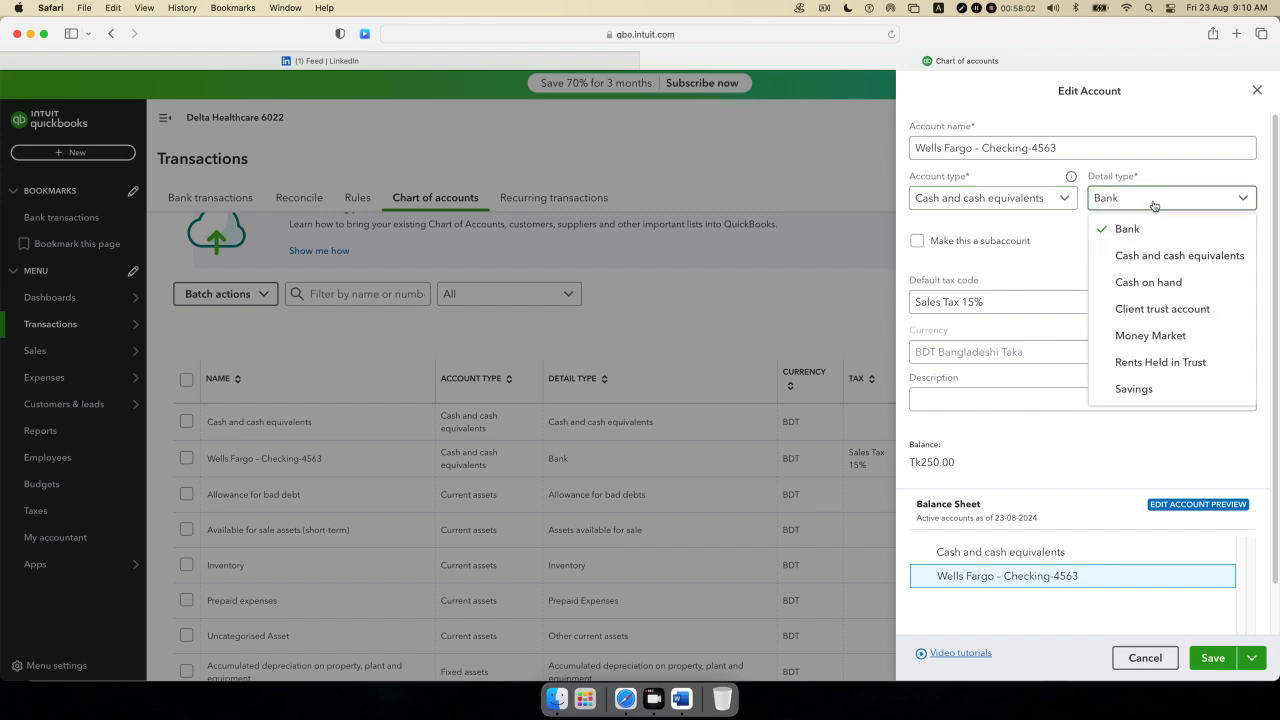
pyautogui.click(1155, 290)
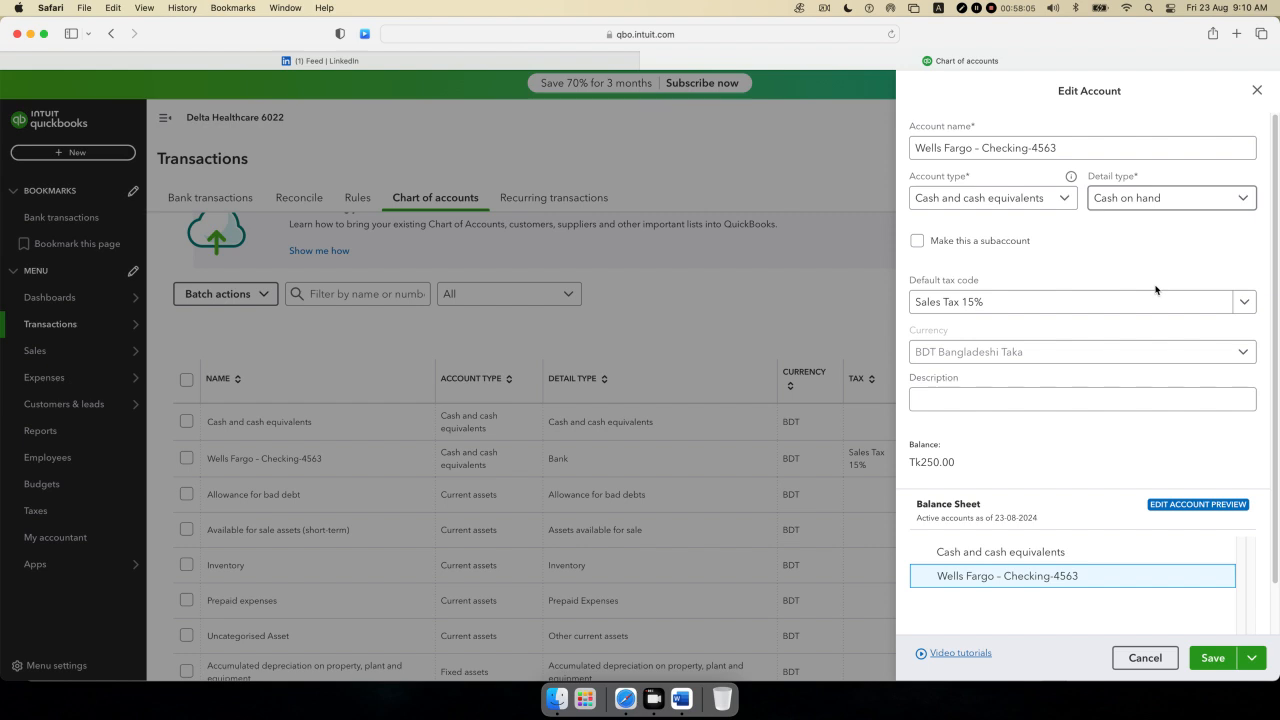
pyautogui.click(1175, 206)
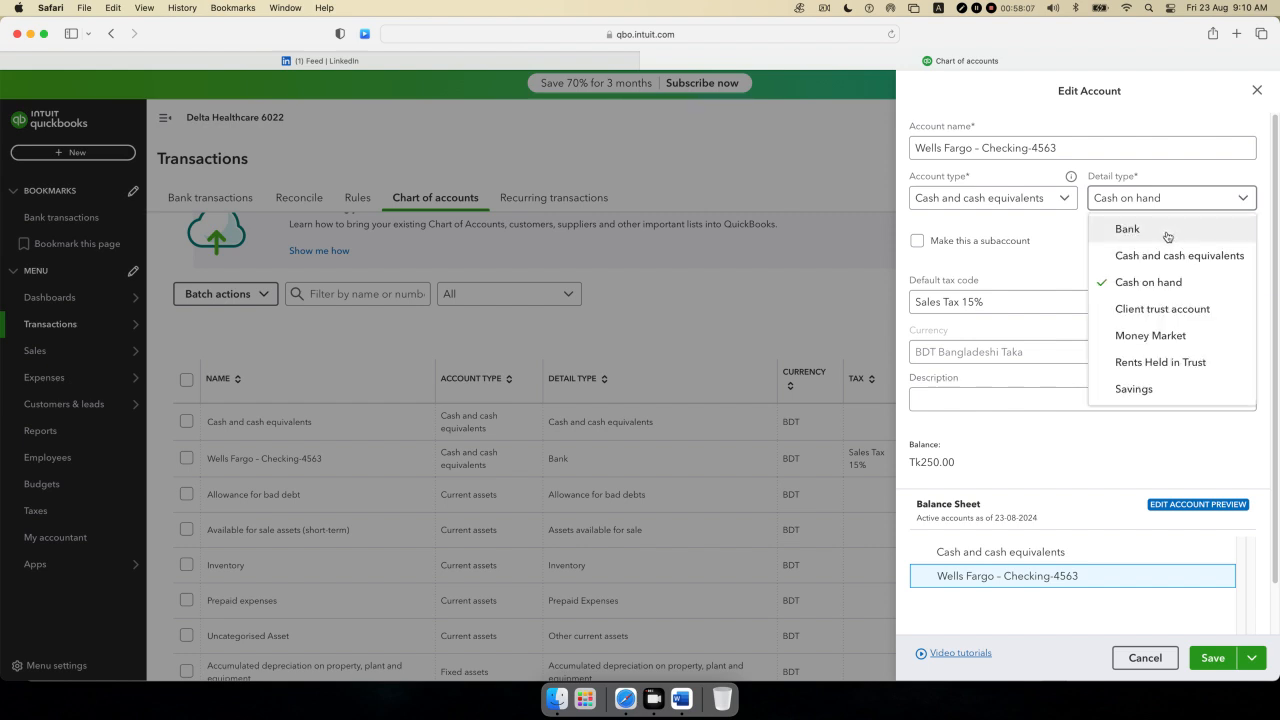
pyautogui.click(1166, 236)
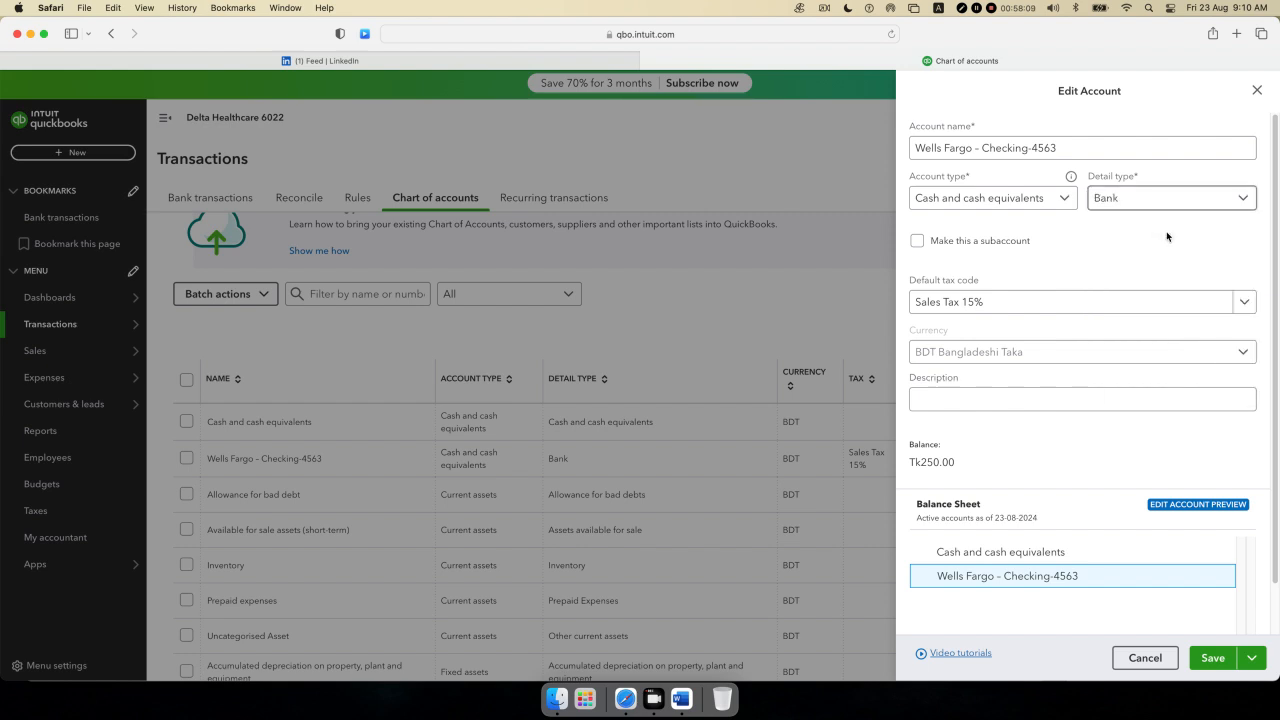
# - Try to switch off all VAT rates in the rate management reached from the account's default tax code
pyautogui.click(1238, 303)
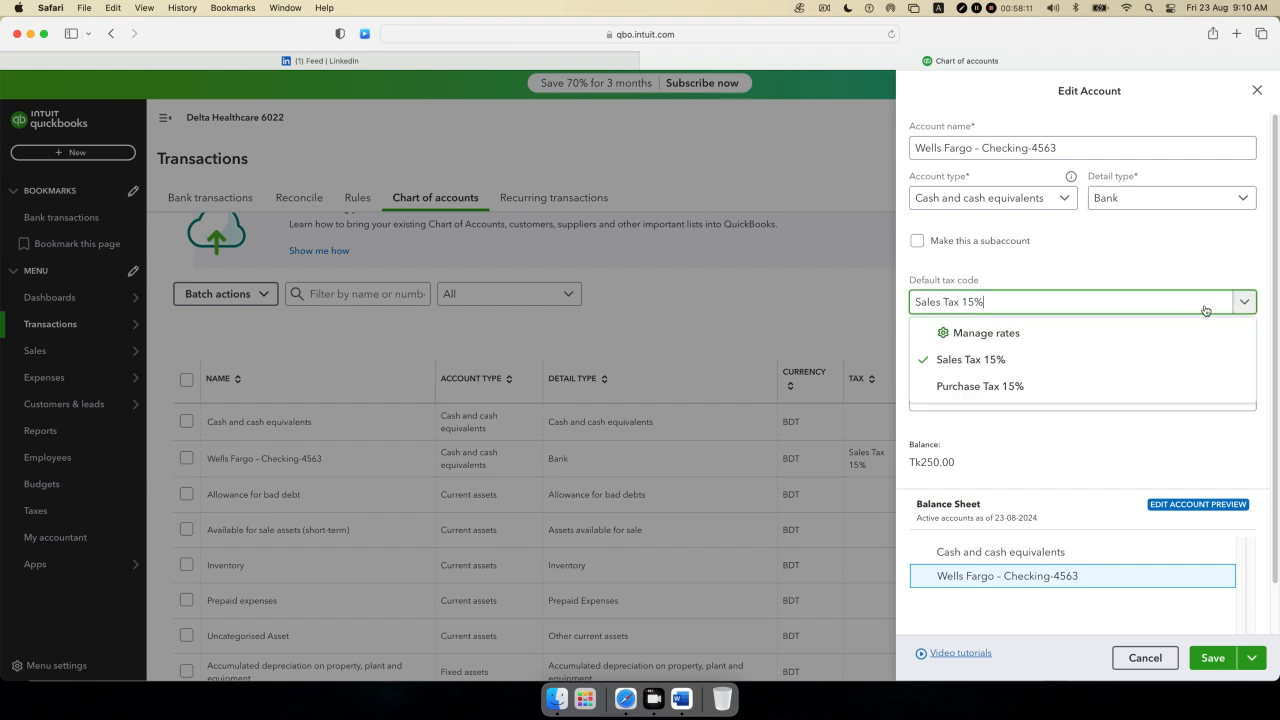
pyautogui.click(995, 334)
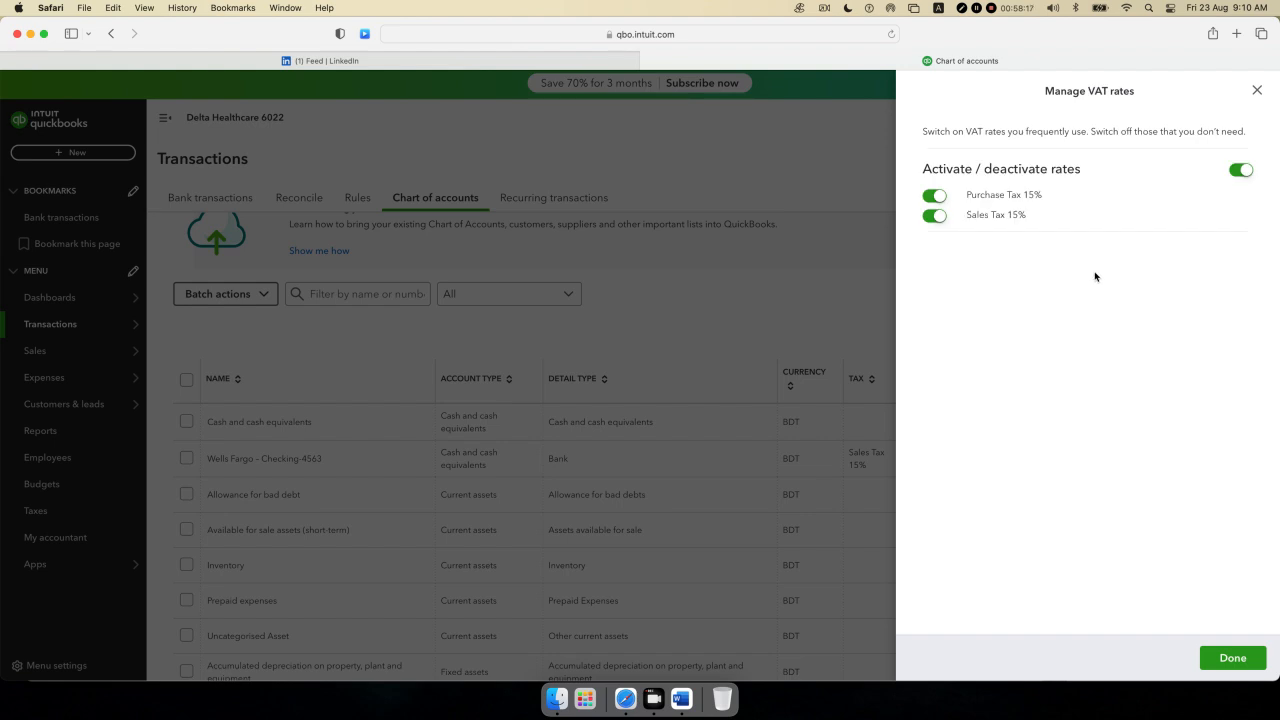
pyautogui.click(1236, 173)
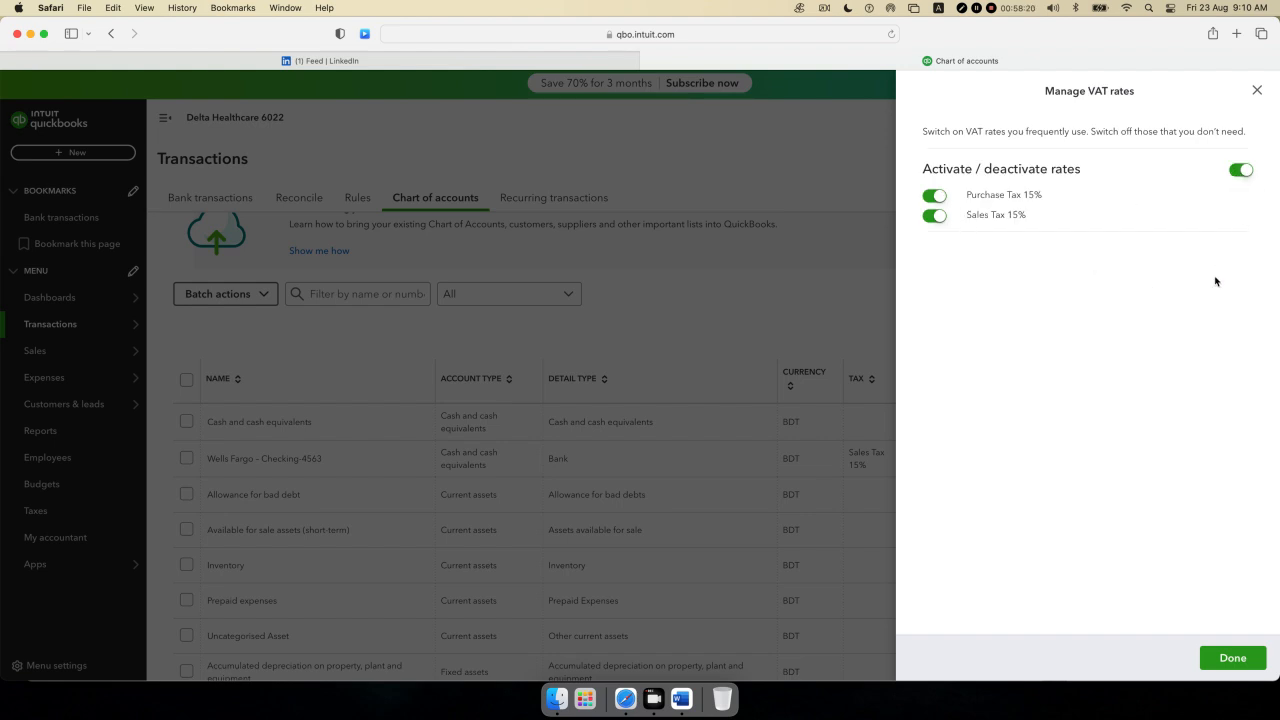
pyautogui.click(1257, 91)
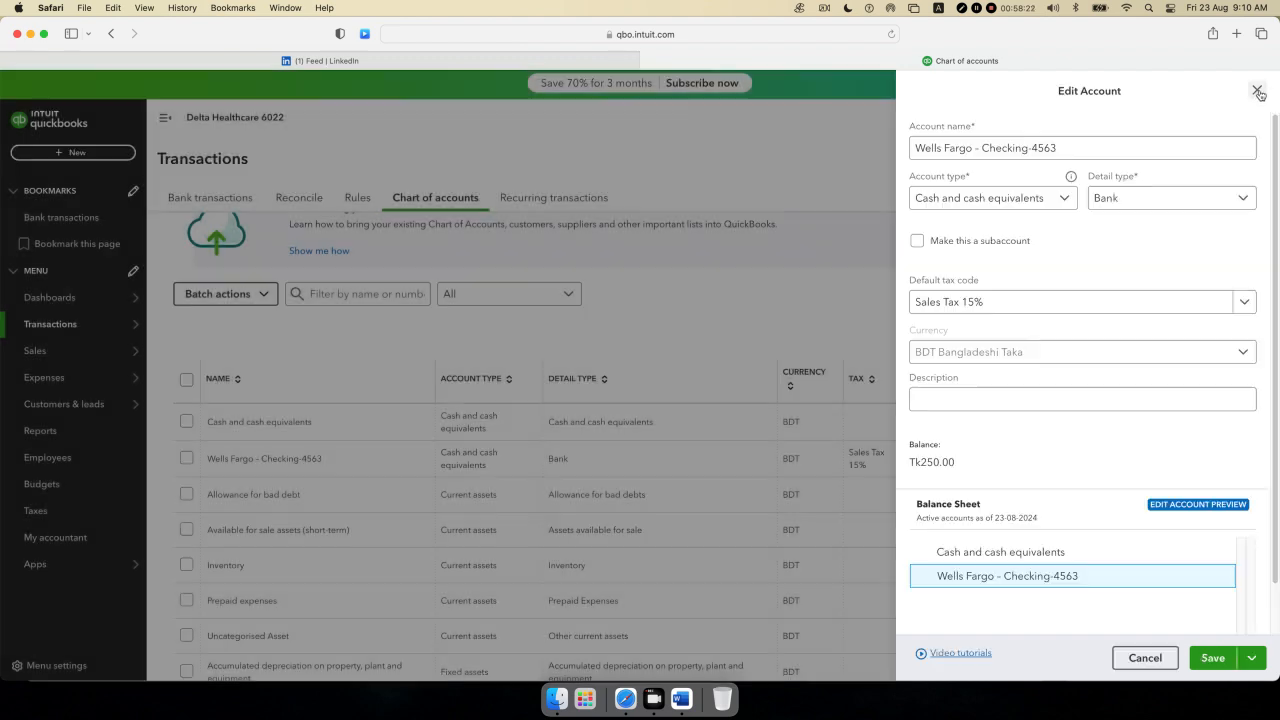
# - Try to clear the Wells Fargo account's default tax code and save the account
pyautogui.click(1029, 303)
pyautogui.moveTo(1011, 300); pyautogui.dragTo(861, 307)
pyautogui.press('BackSpace')
pyautogui.click(1012, 276)
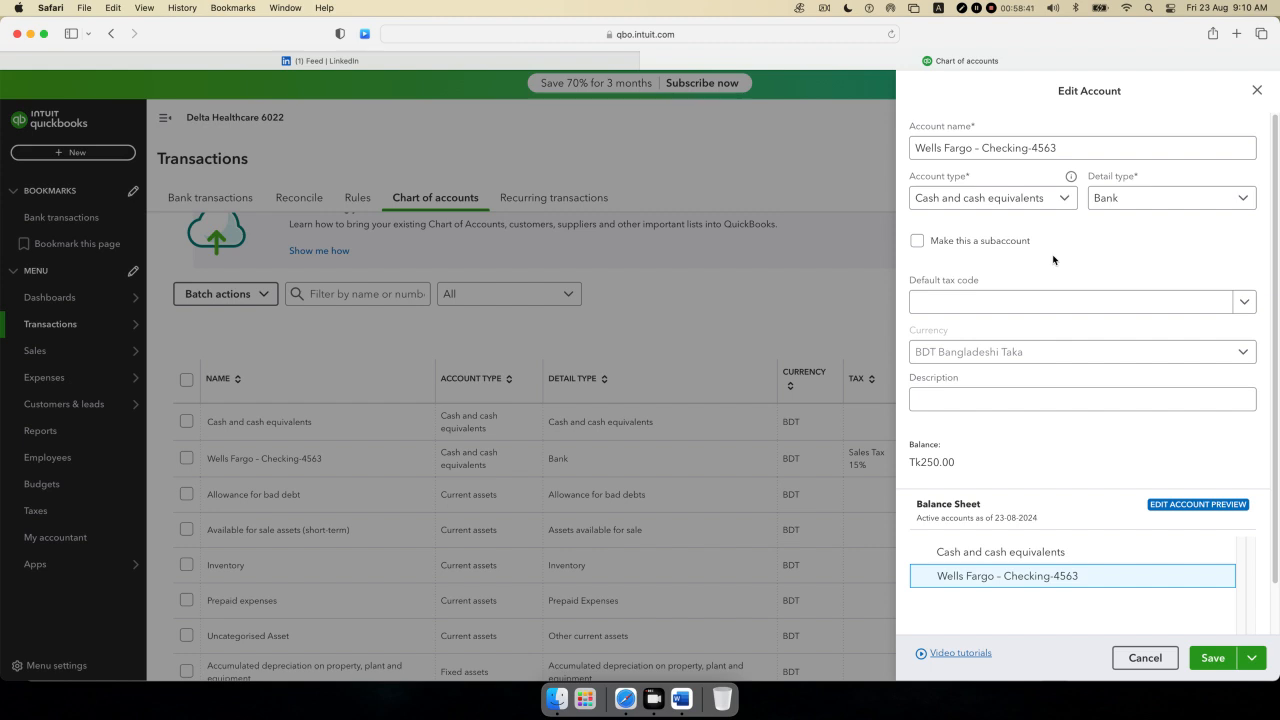
pyautogui.scroll(-1, 1070, 430)
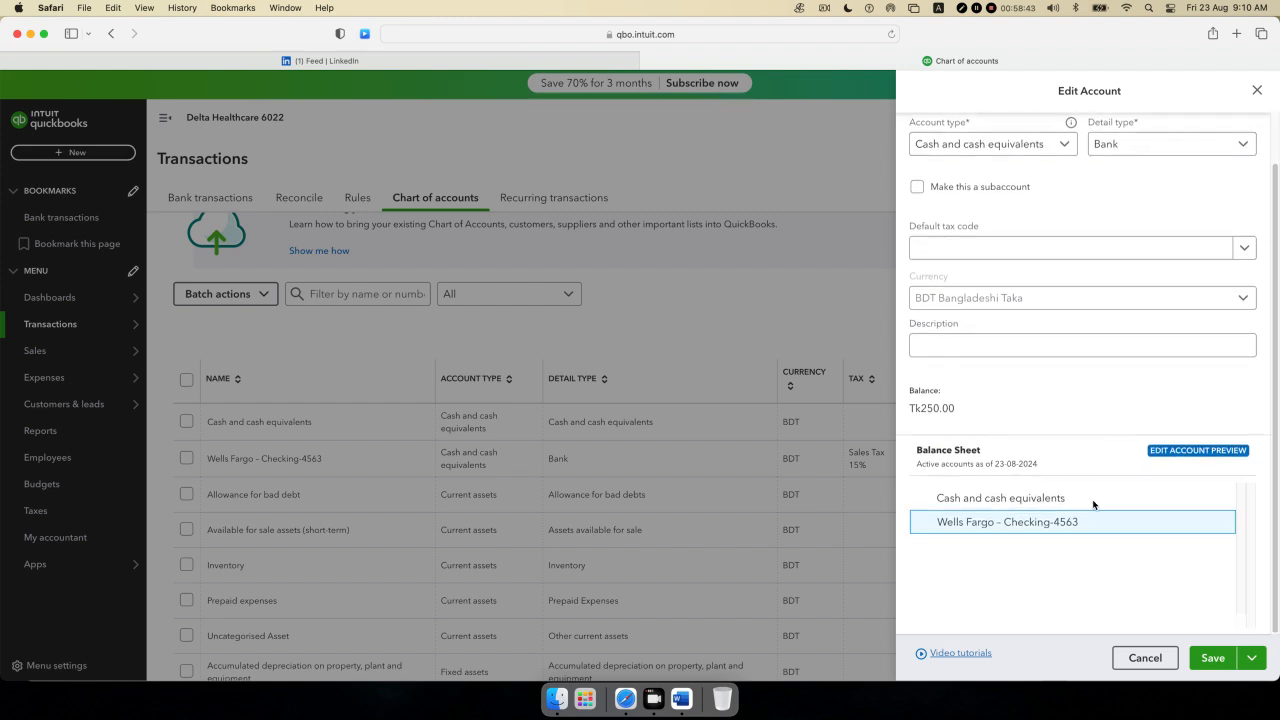
pyautogui.click(1203, 652)
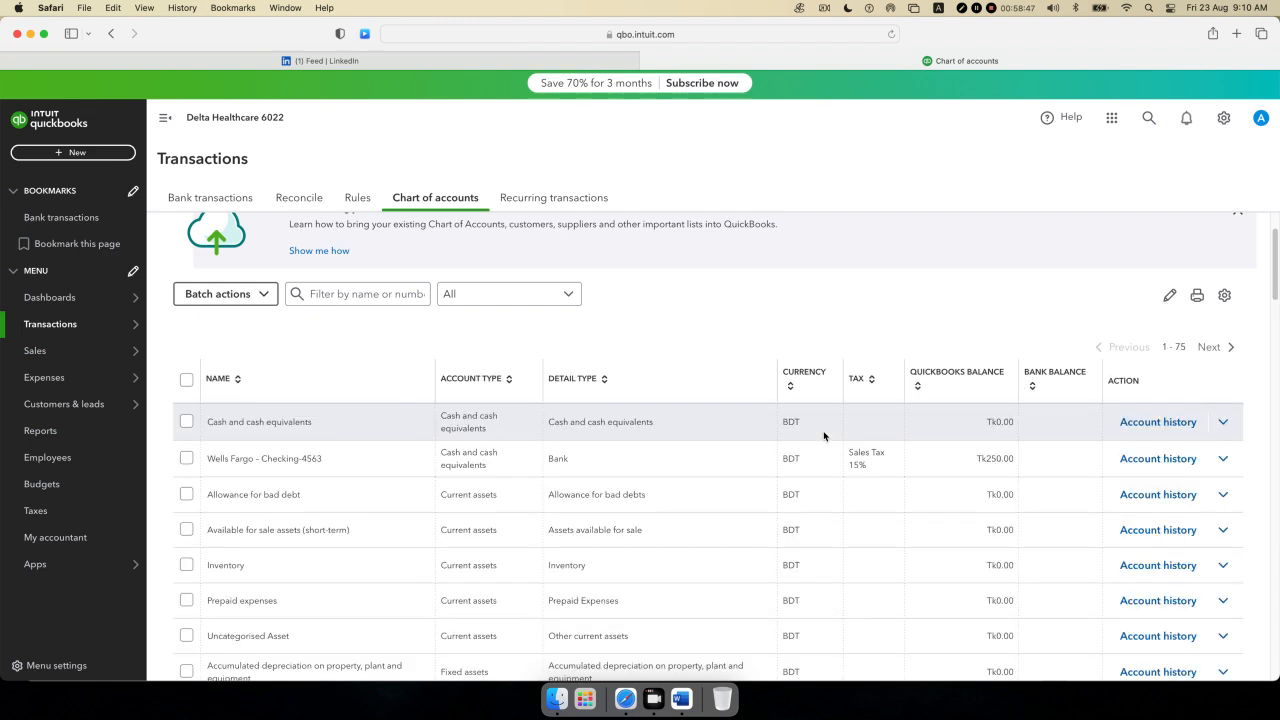
# - Open the Wells Fargo checking account's history and dismiss its introductory tour
pyautogui.click(1158, 459)
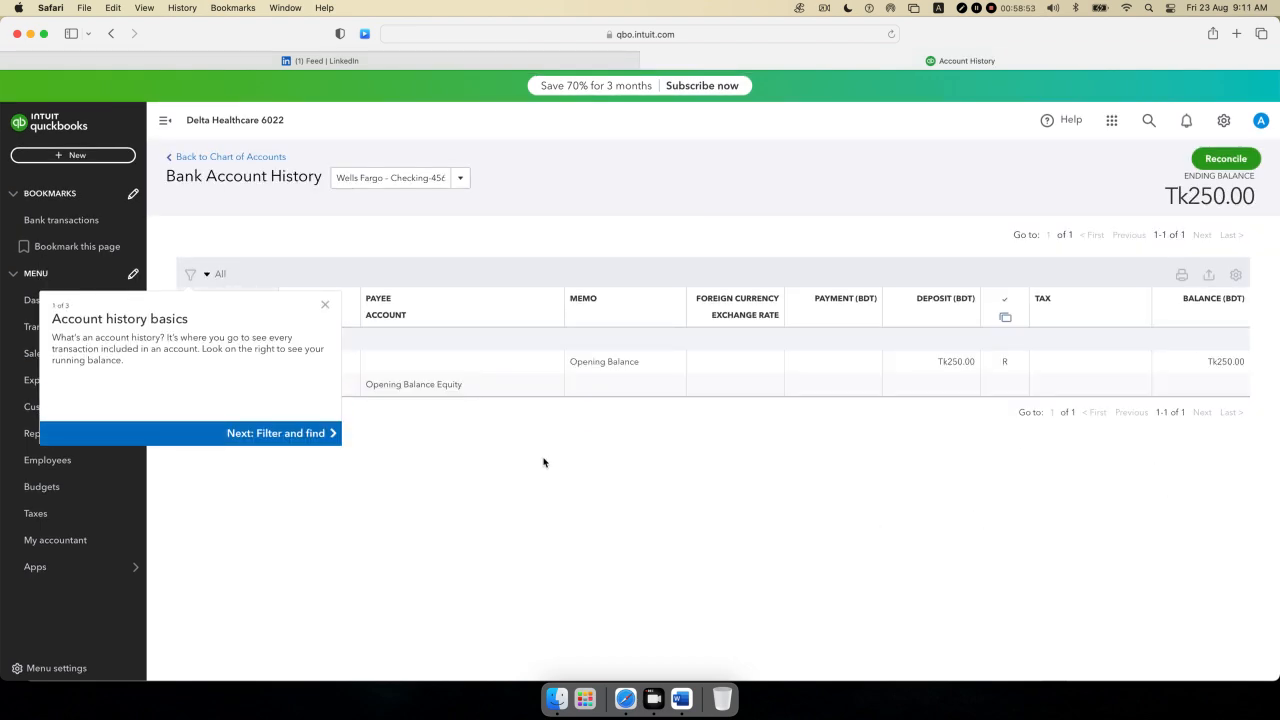
pyautogui.click(325, 304)
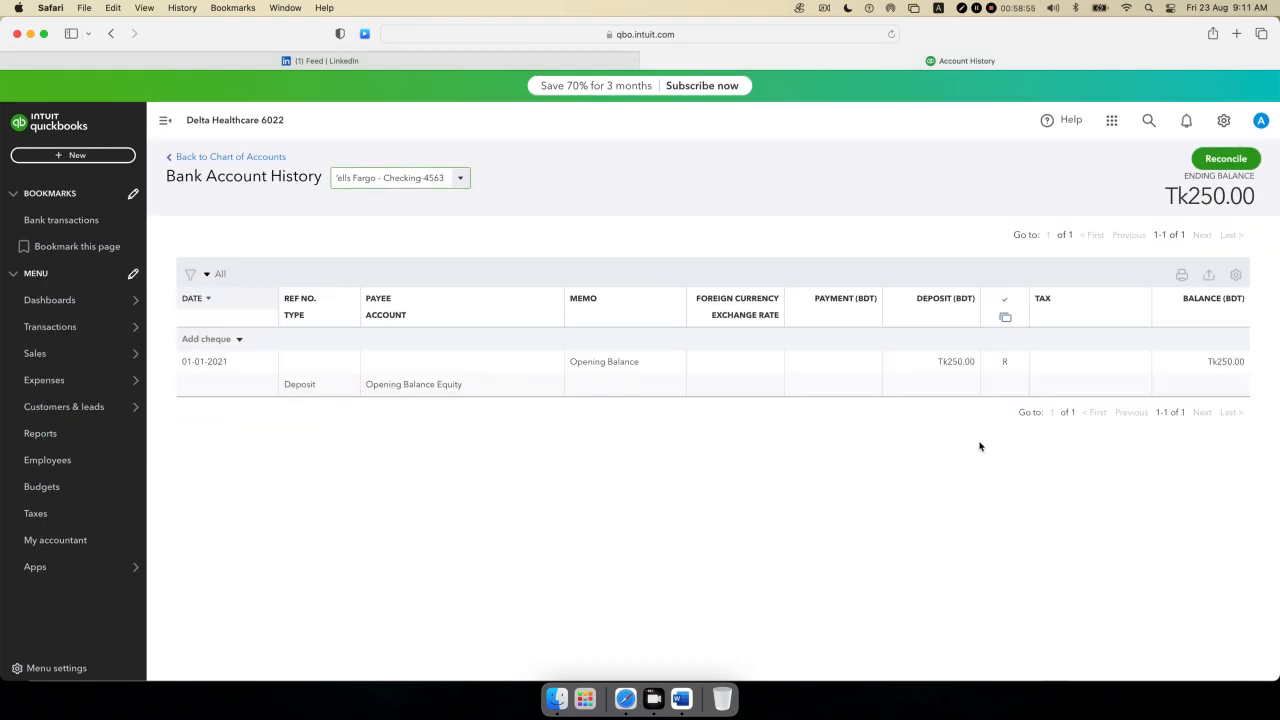
pyautogui.click(957, 360)
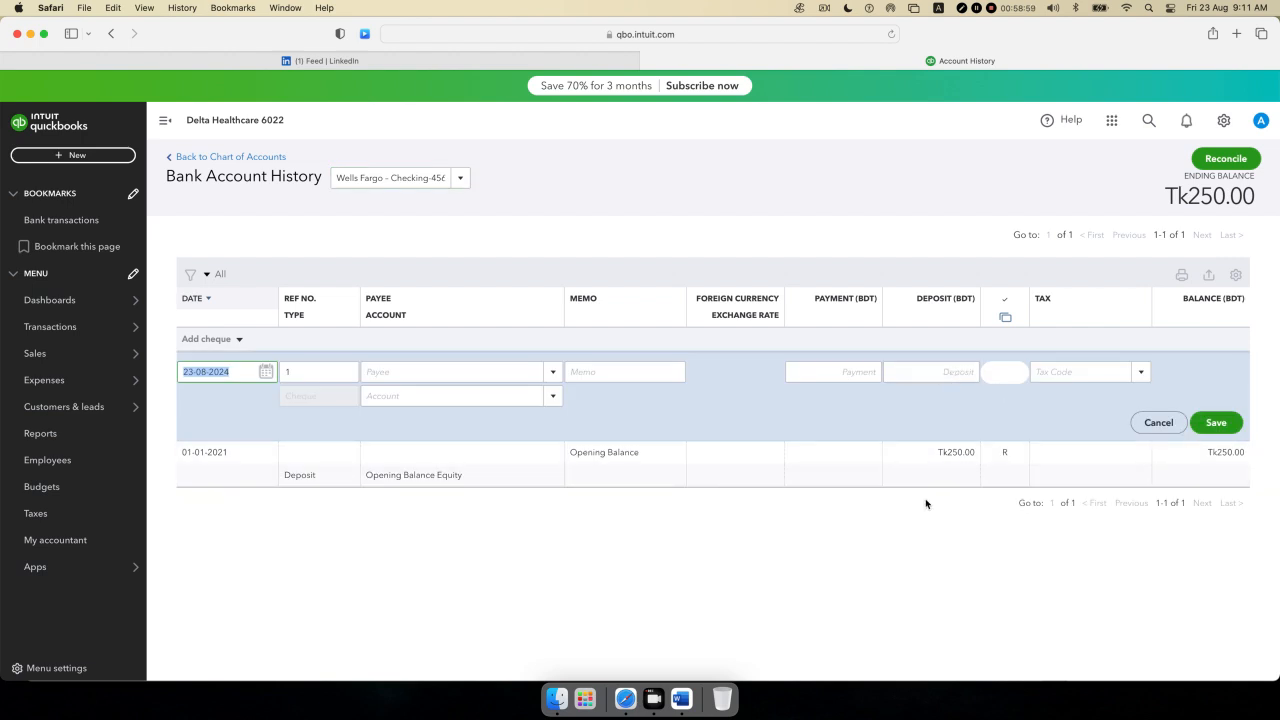
pyautogui.click(1157, 421)
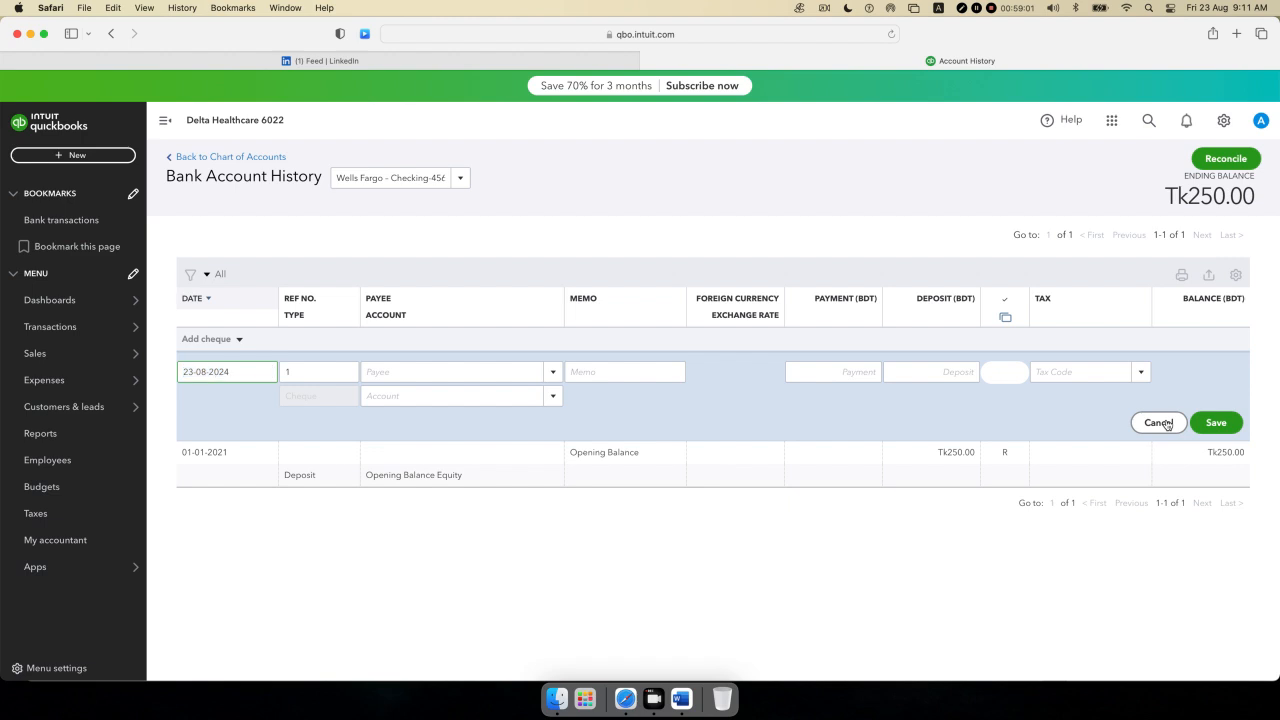
# - Change the Wells Fargo opening balance deposit to 350.00 and save it, accepting the change to the reconciled transaction
pyautogui.click(944, 371)
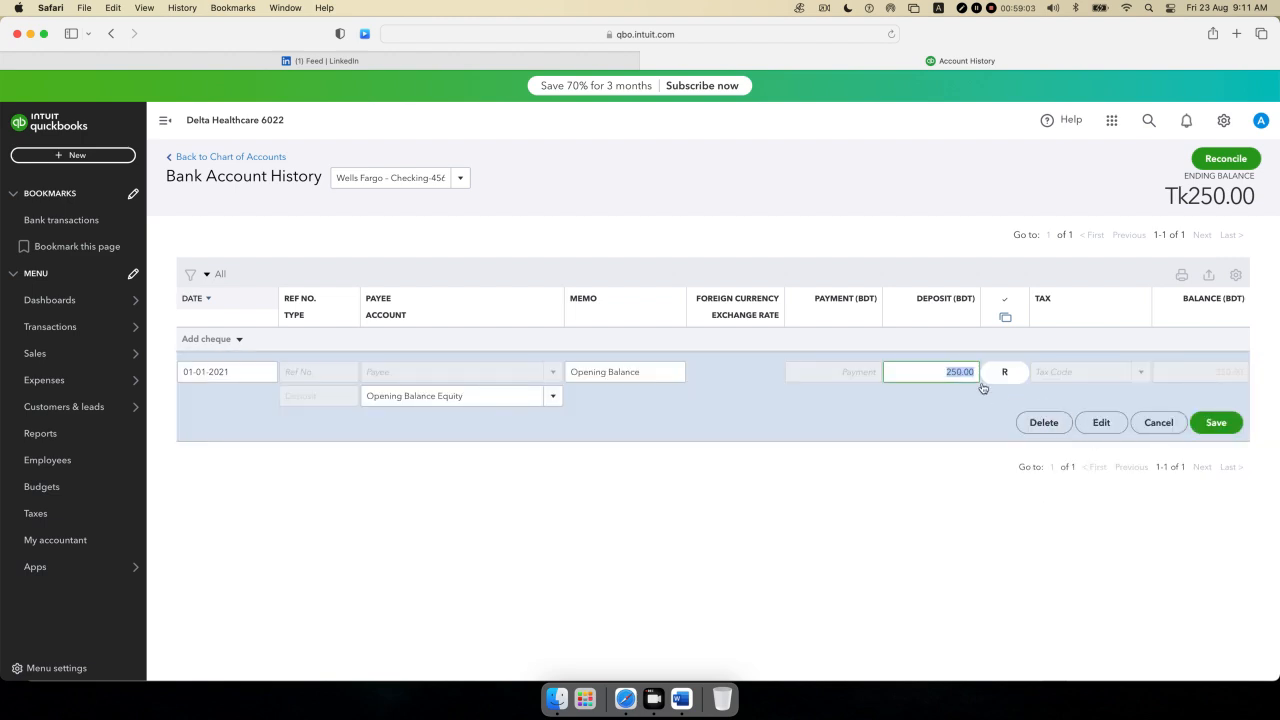
pyautogui.click(953, 371)
pyautogui.click(919, 375)
pyautogui.write('3')
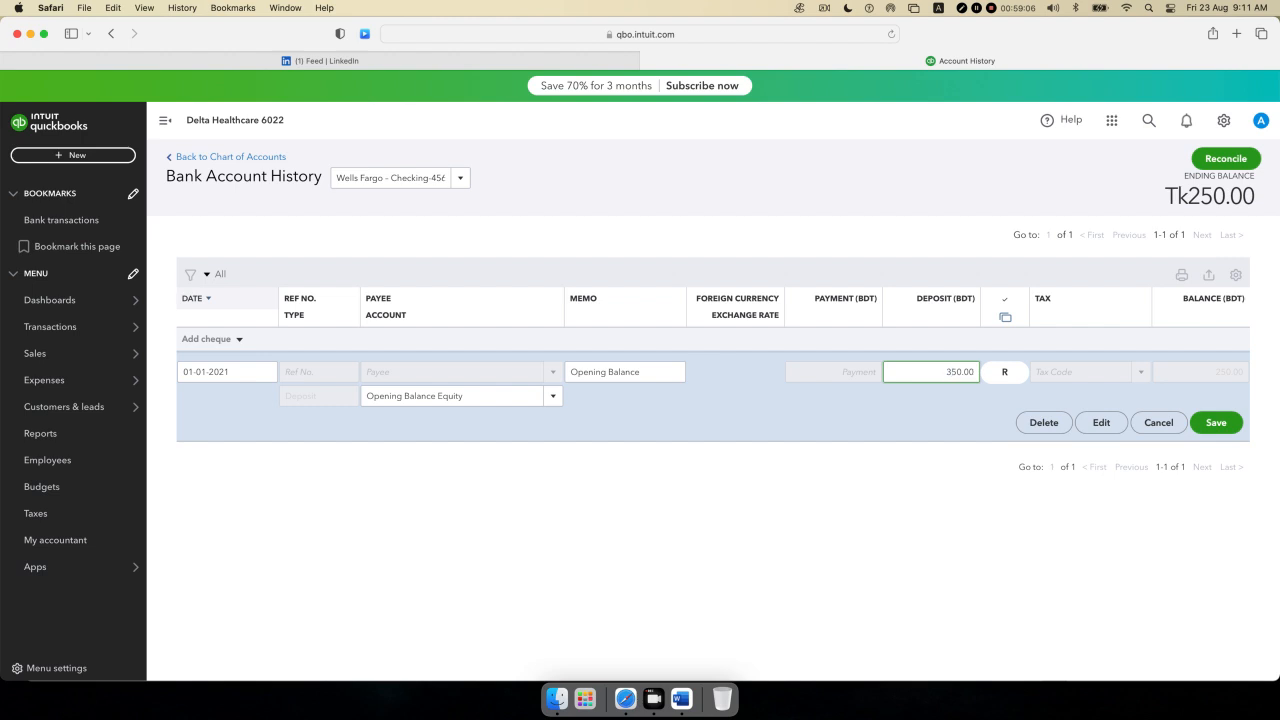
pyautogui.click(1214, 423)
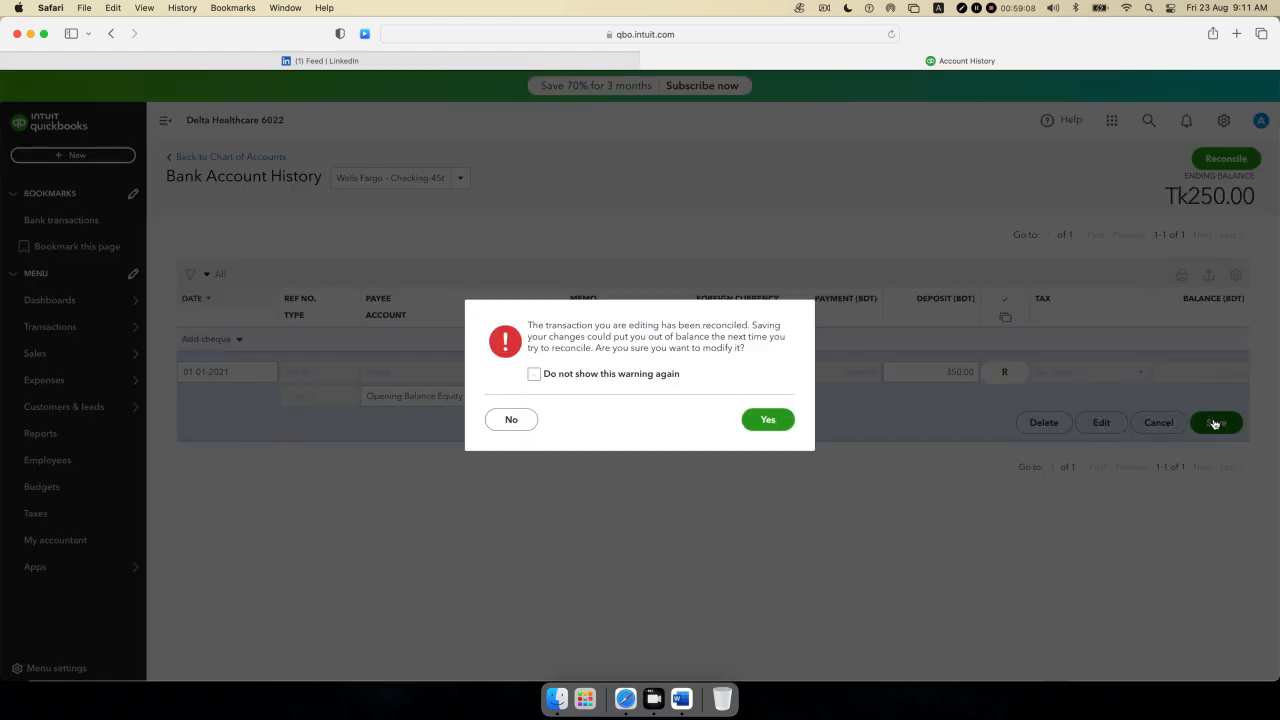
pyautogui.click(766, 421)
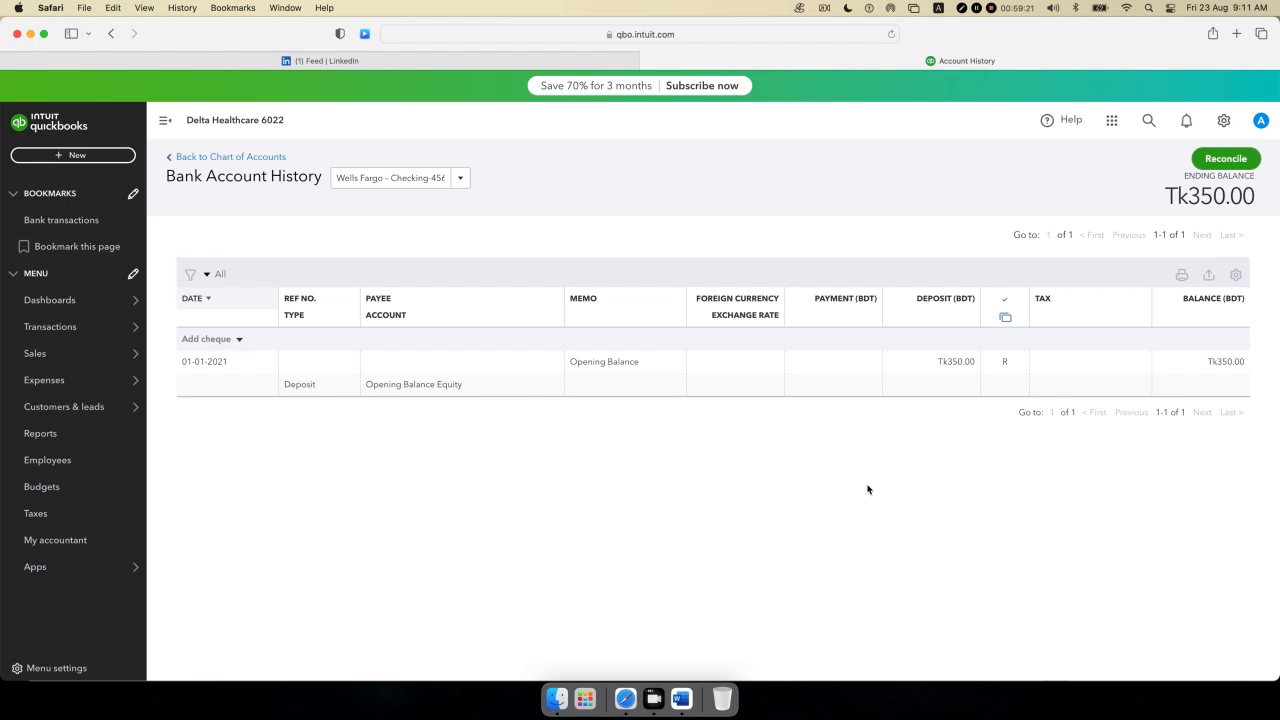
# - Reopen the 01-01-2021 opening balance entry and save it again without changing any values
pyautogui.click(244, 368)
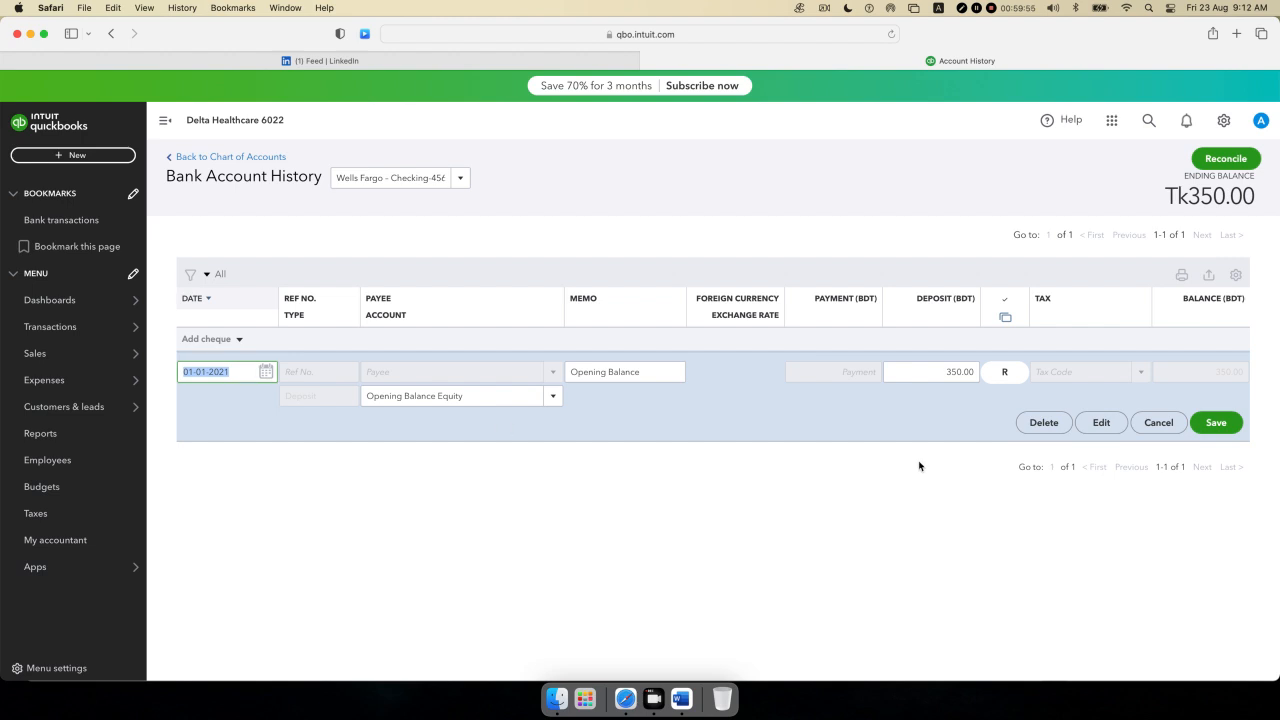
pyautogui.click(1215, 422)
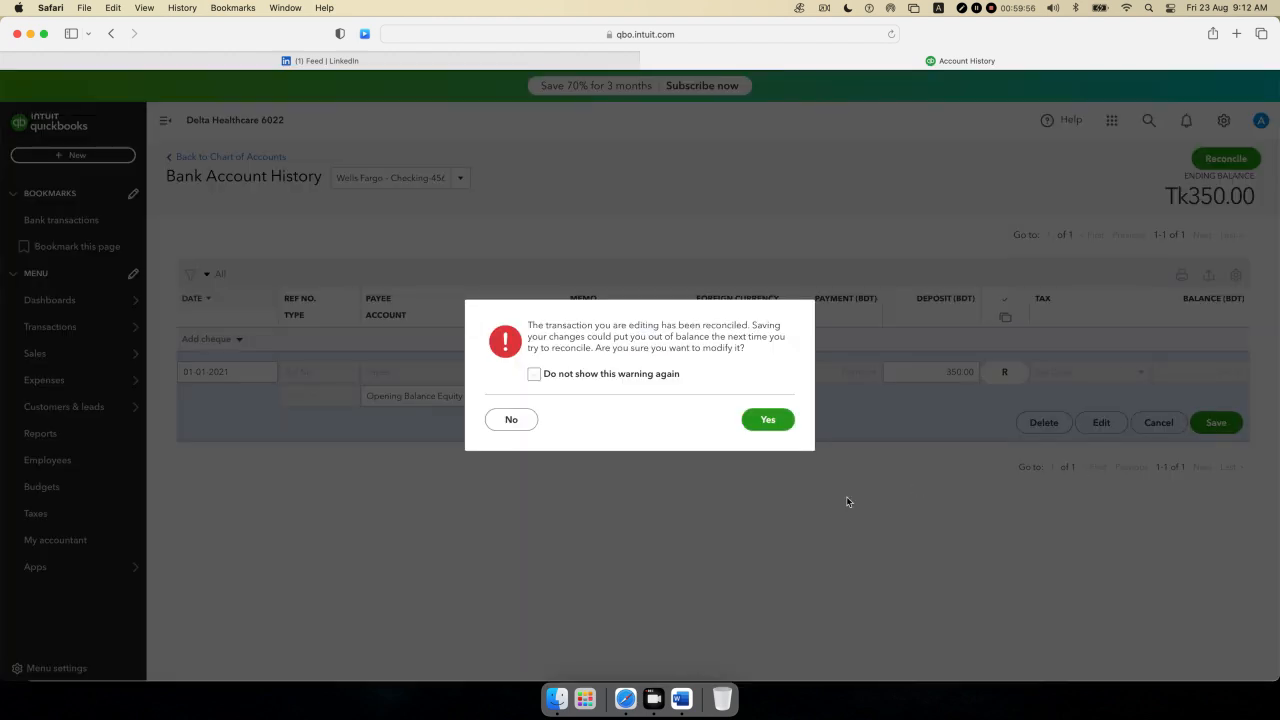
pyautogui.click(766, 420)
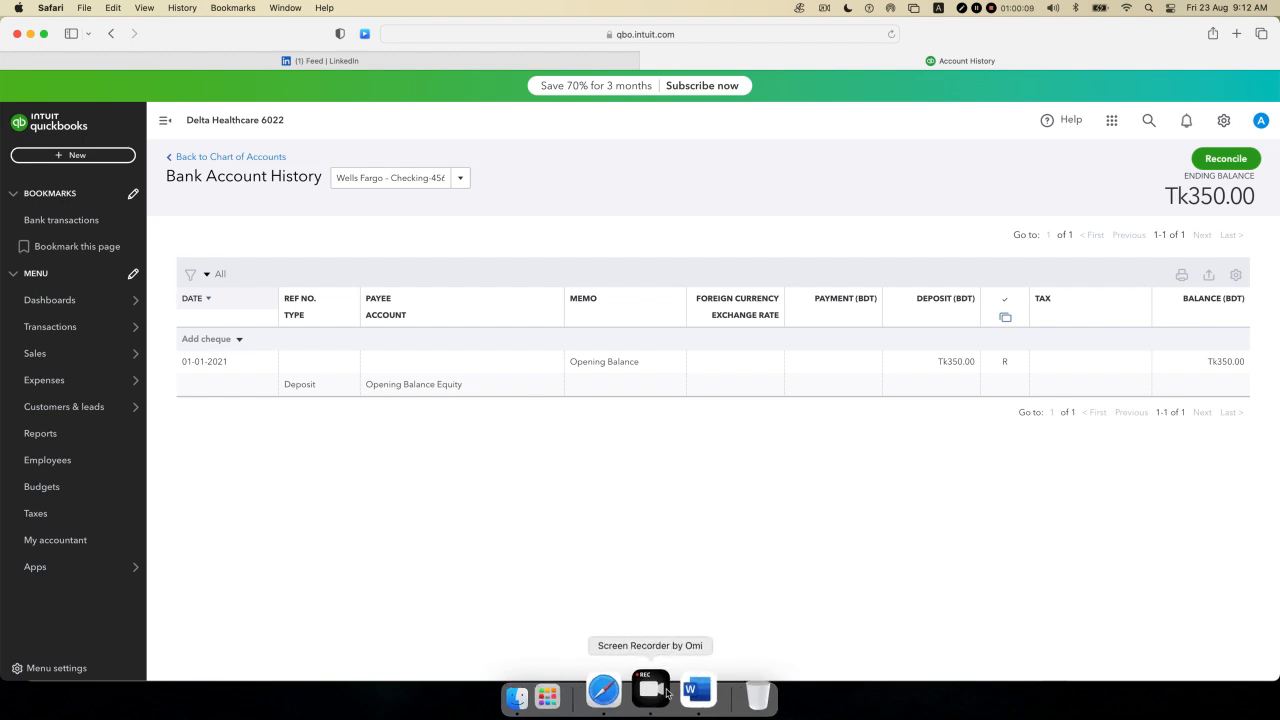
# - Switch to the Word assignment and look up the Bank of America savings and PayPal cash on hand accounts
pyautogui.click(679, 696)
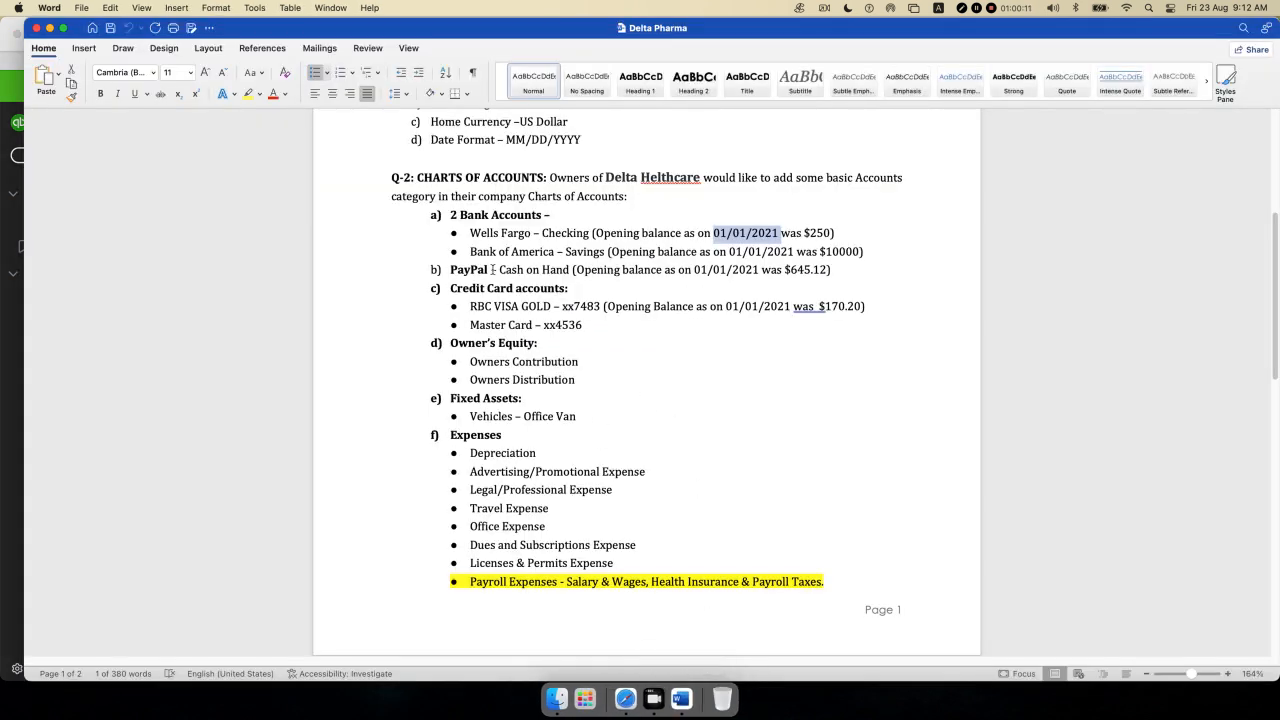
pyautogui.moveTo(470, 251); pyautogui.dragTo(556, 252)
pyautogui.moveTo(452, 272); pyautogui.dragTo(510, 272)
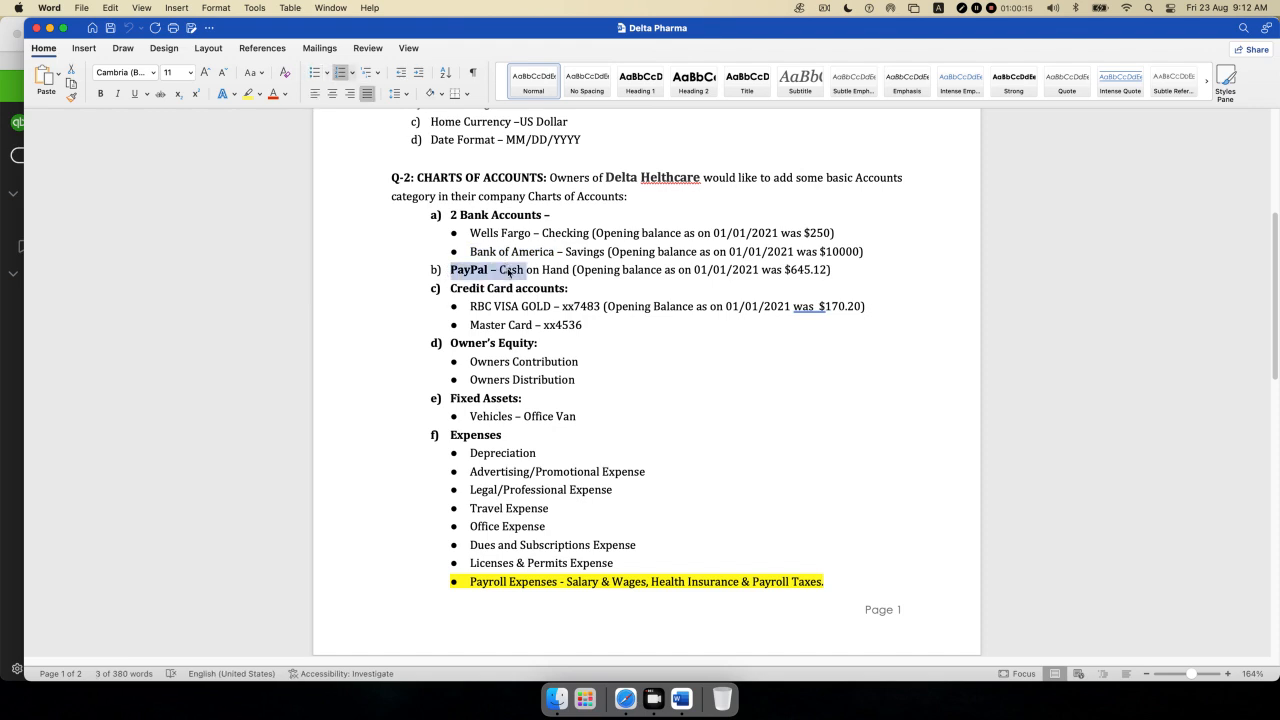
# - Review the assignment's Bank of America savings and PayPal cash on hand entries, including PayPal's opening balance and date
pyautogui.click(509, 273)
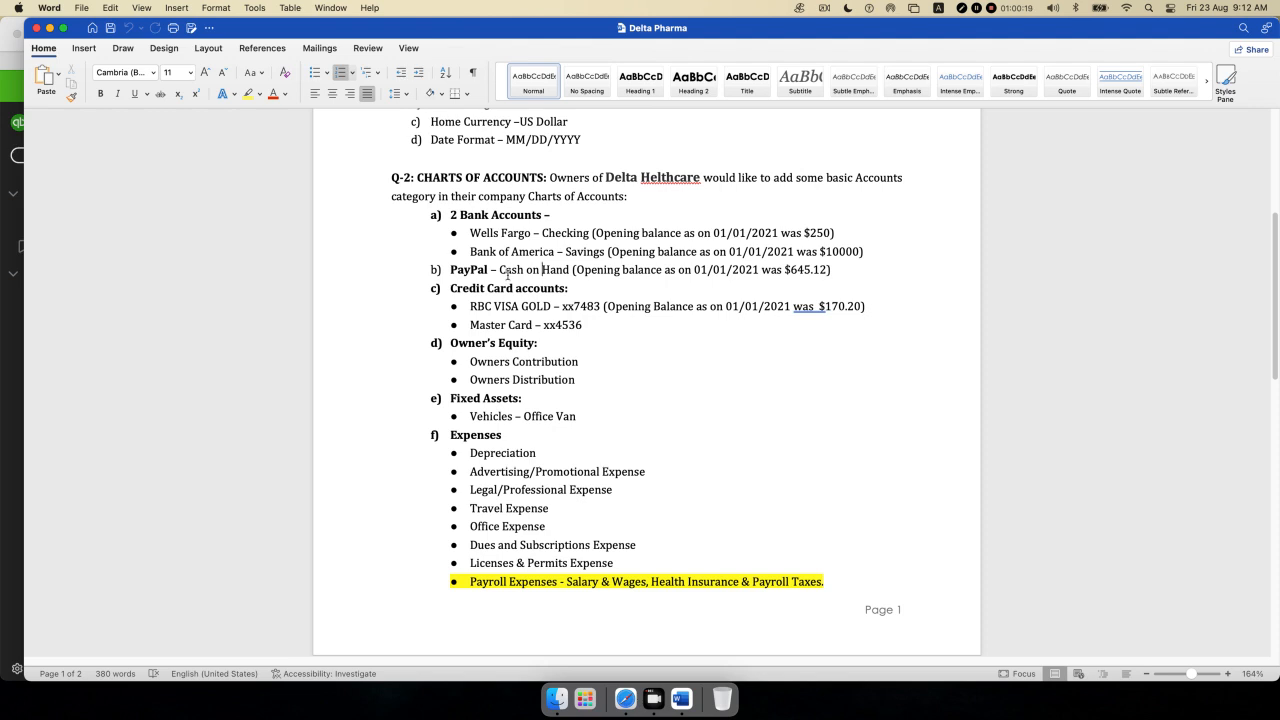
pyautogui.moveTo(499, 272); pyautogui.dragTo(560, 276)
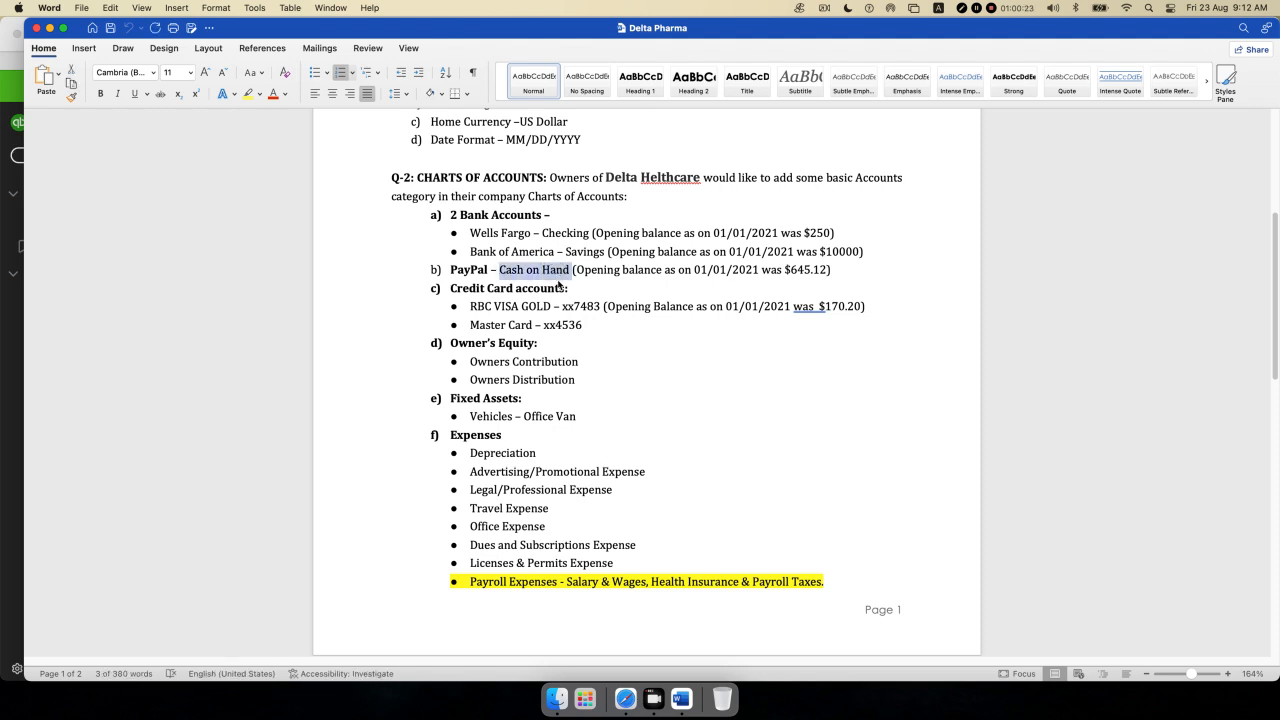
pyautogui.moveTo(470, 251); pyautogui.dragTo(595, 254)
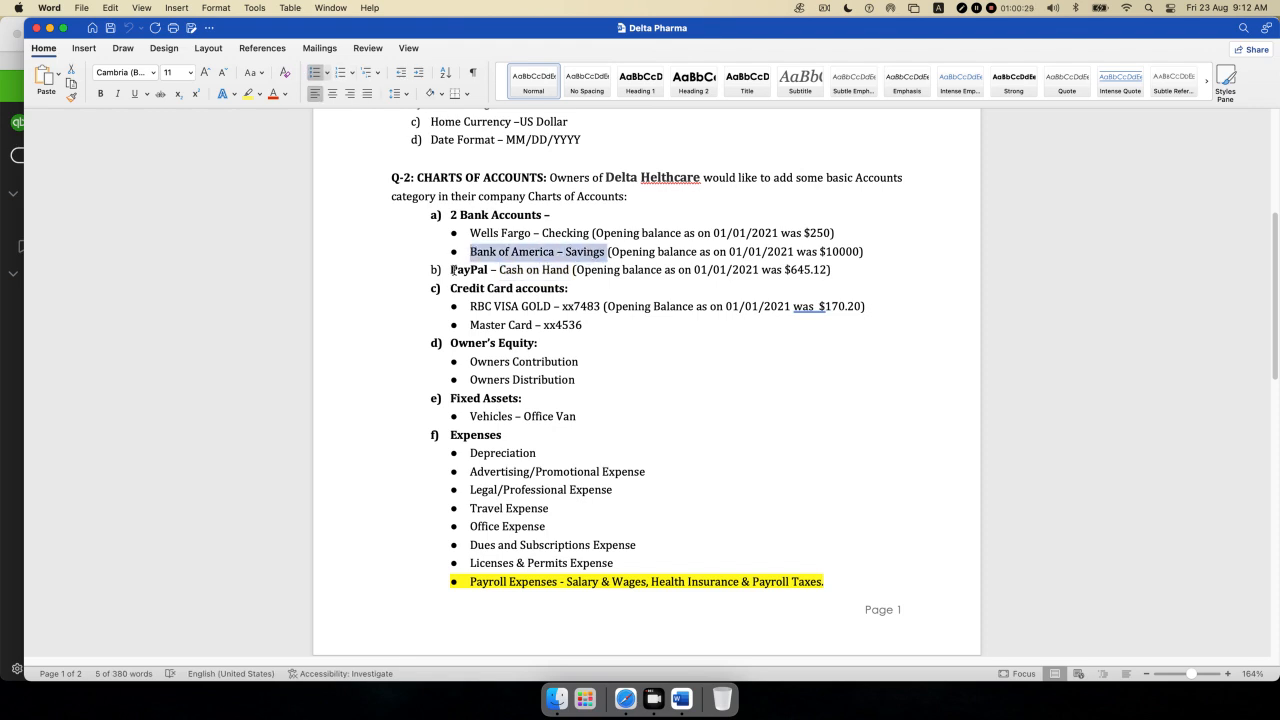
pyautogui.moveTo(452, 270); pyautogui.dragTo(567, 269)
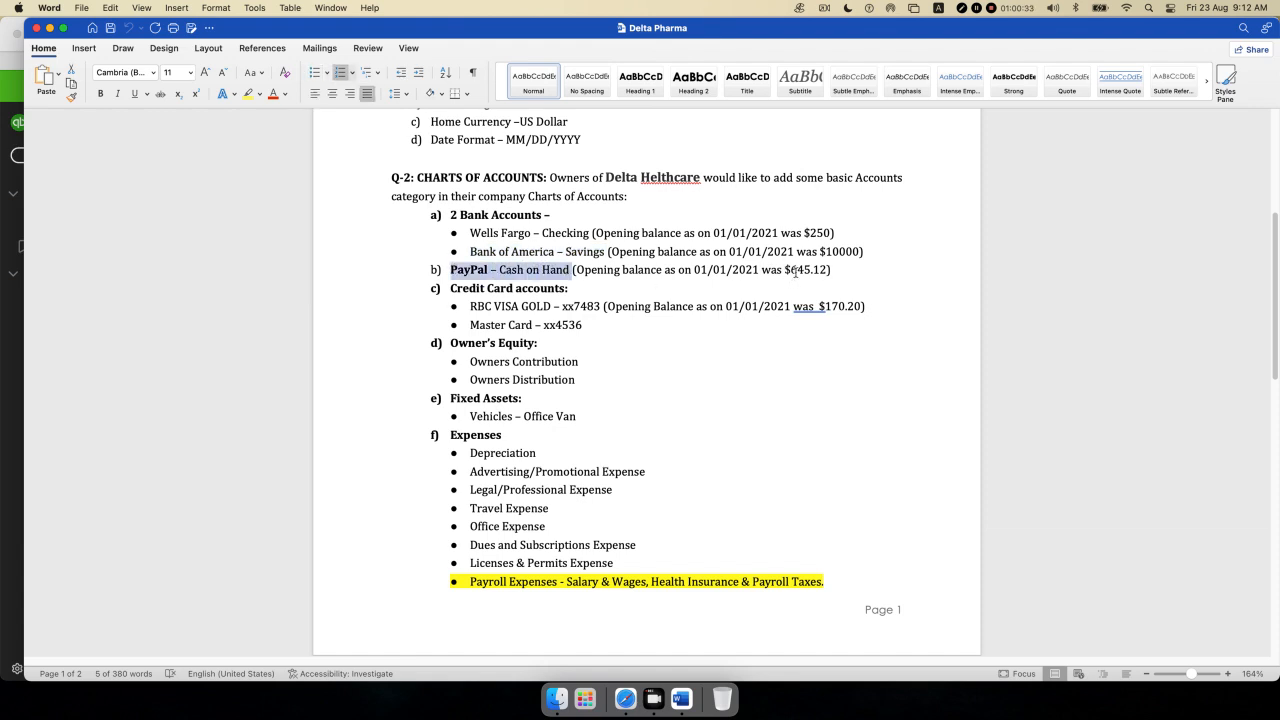
pyautogui.moveTo(791, 270); pyautogui.dragTo(840, 270)
pyautogui.moveTo(694, 270); pyautogui.dragTo(762, 270)
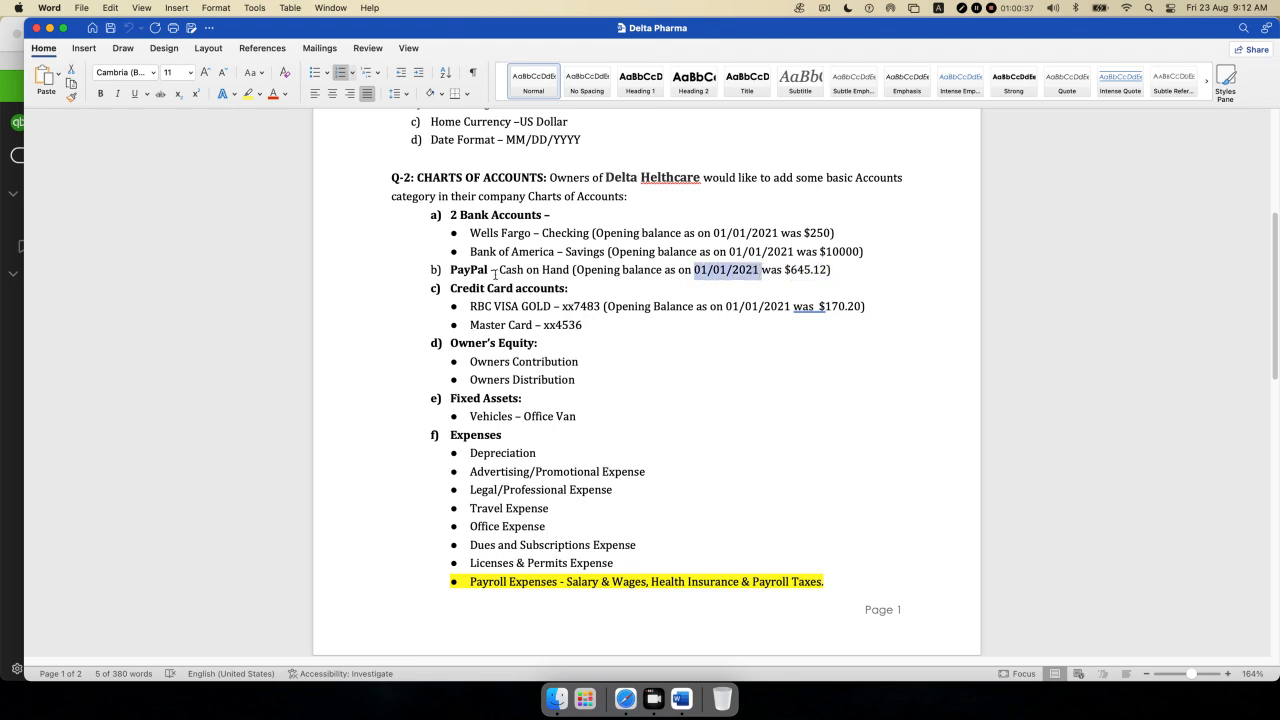
pyautogui.moveTo(494, 269); pyautogui.dragTo(569, 272)
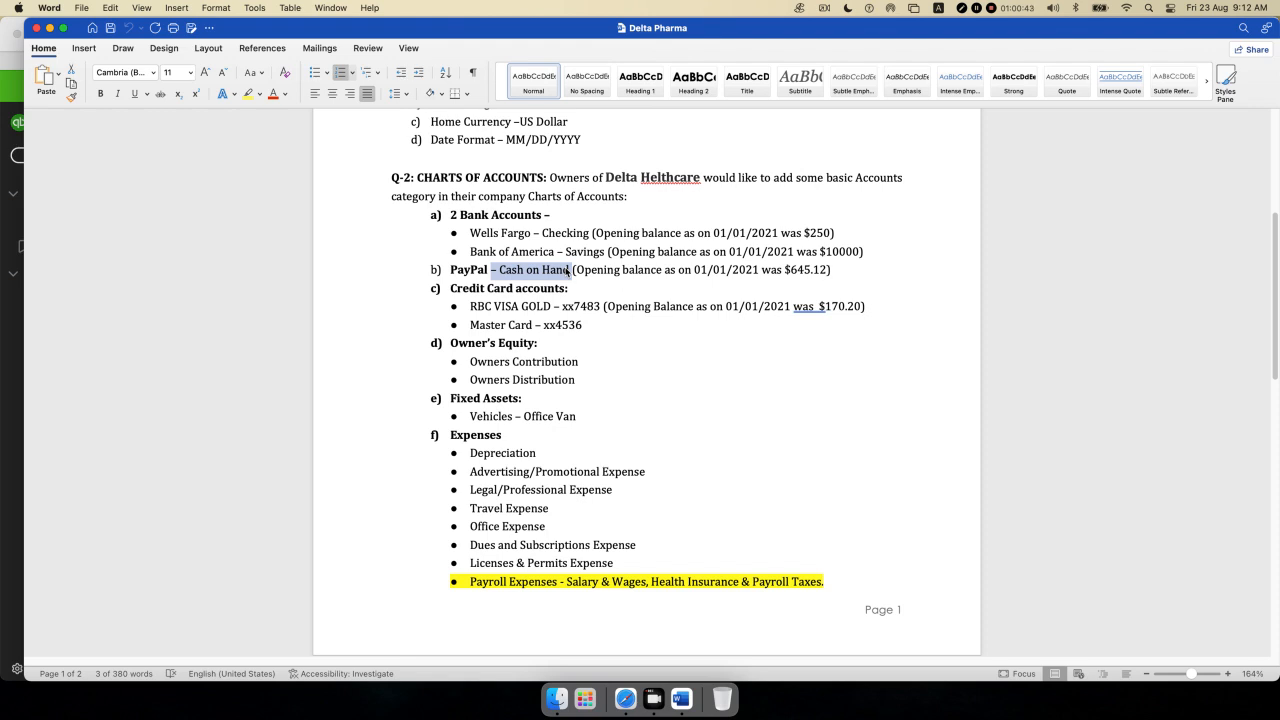
pyautogui.scroll(-1, 476, 283)
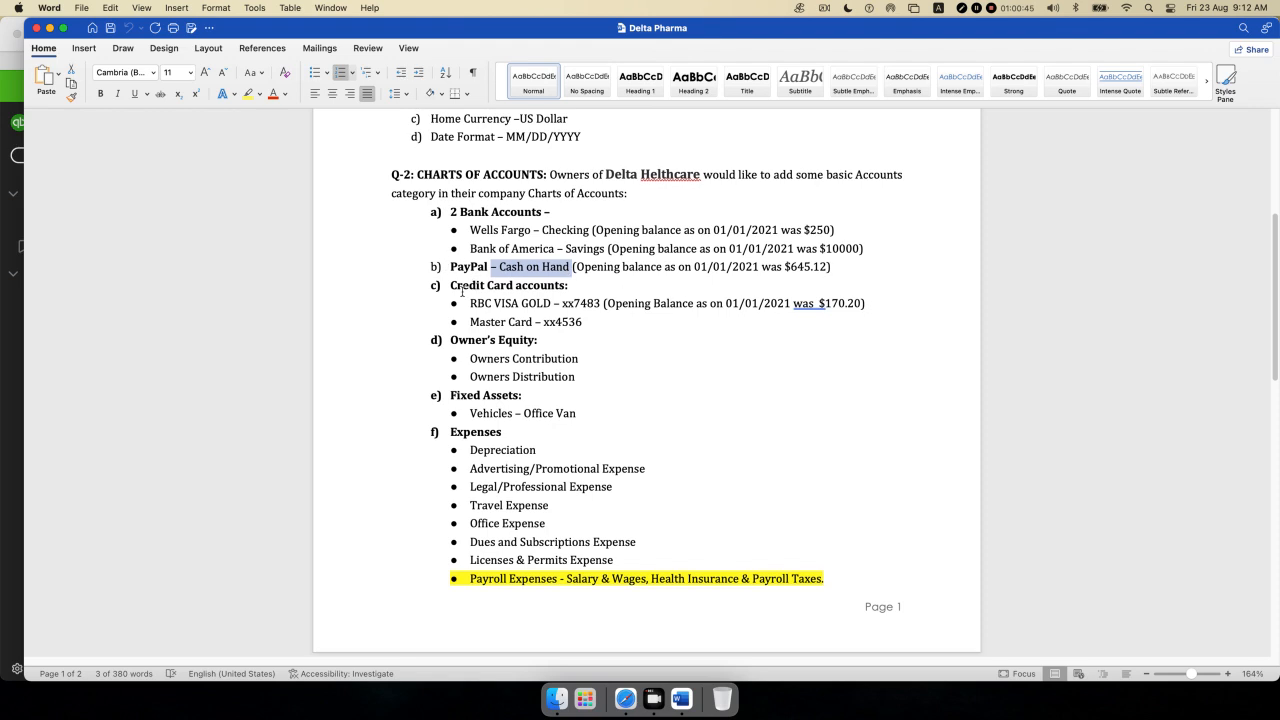
# - Copy the RBC VISA GOLD account name from the assignment, switch to QuickBooks, and start a new account in the chart of accounts
pyautogui.click(456, 289)
pyautogui.moveTo(468, 303); pyautogui.dragTo(584, 302)
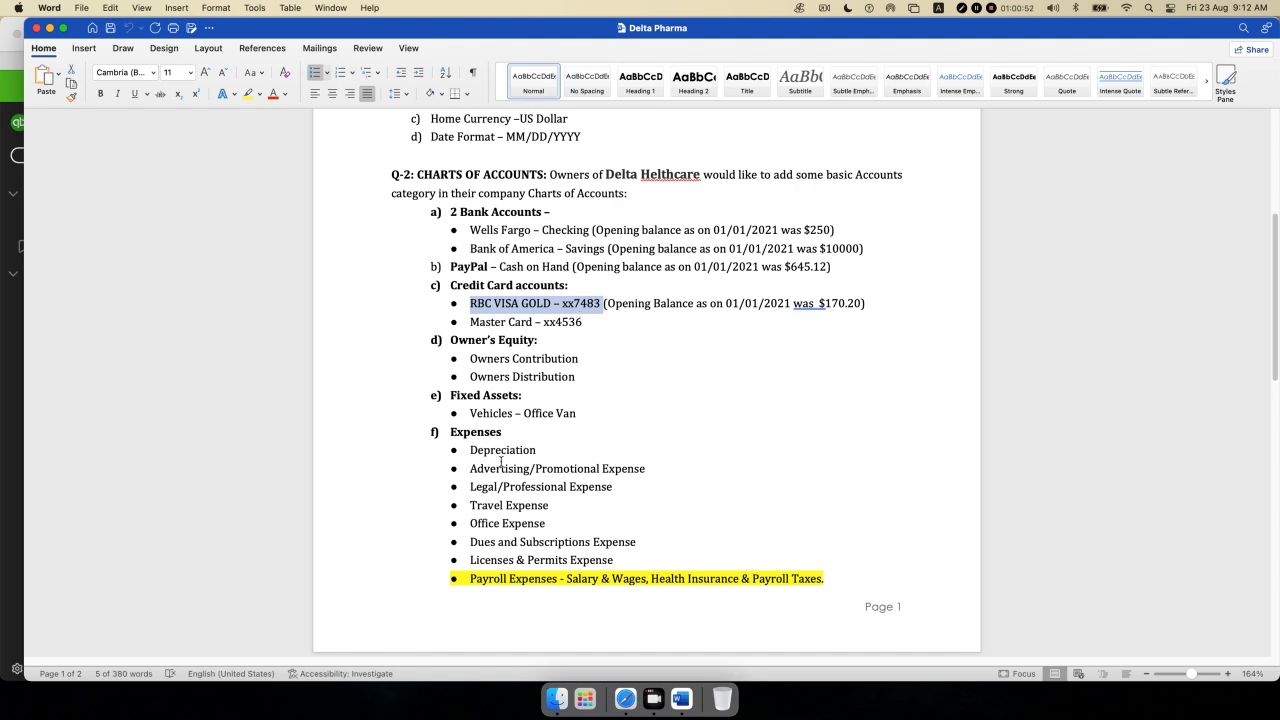
pyautogui.click(625, 698)
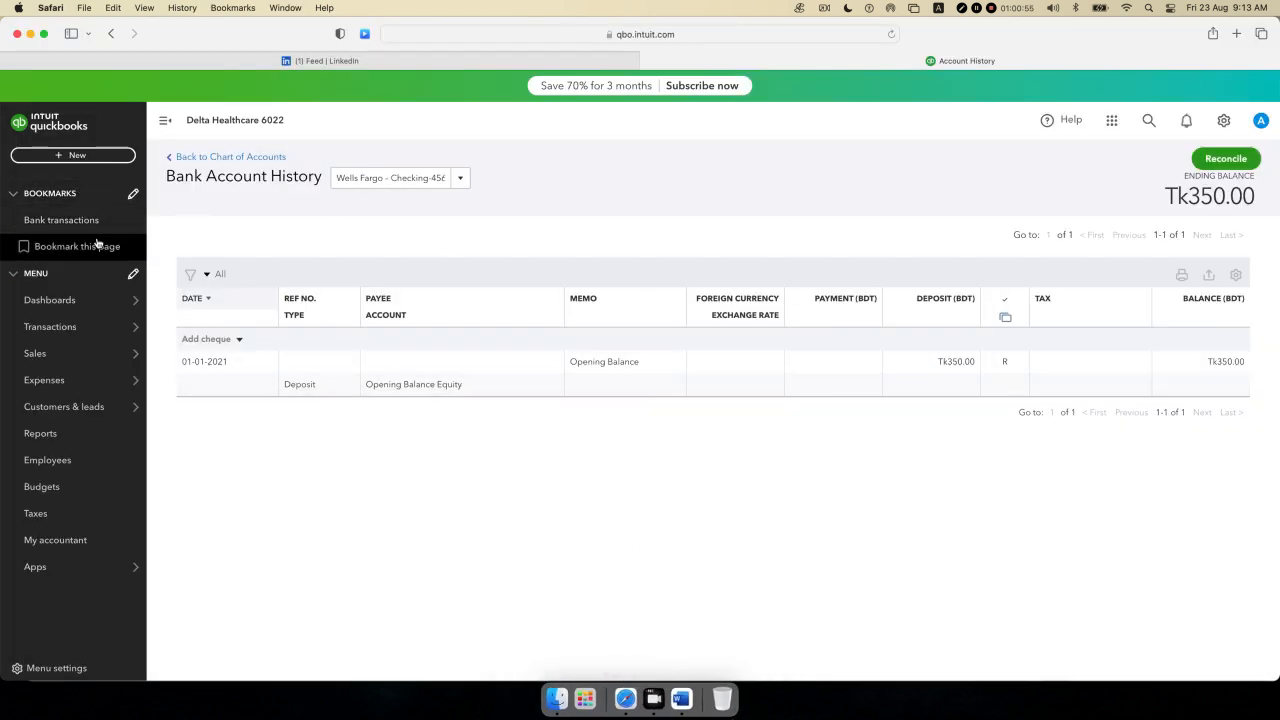
pyautogui.click(211, 157)
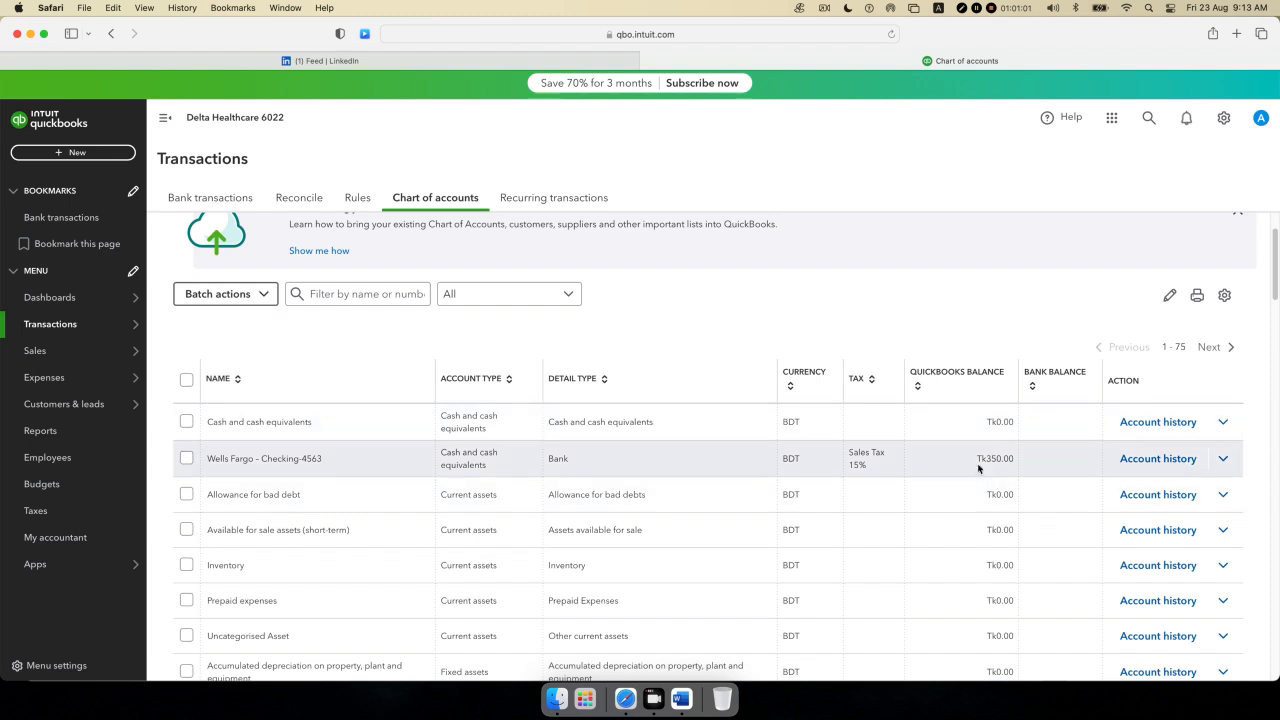
pyautogui.scroll(2, 956, 309)
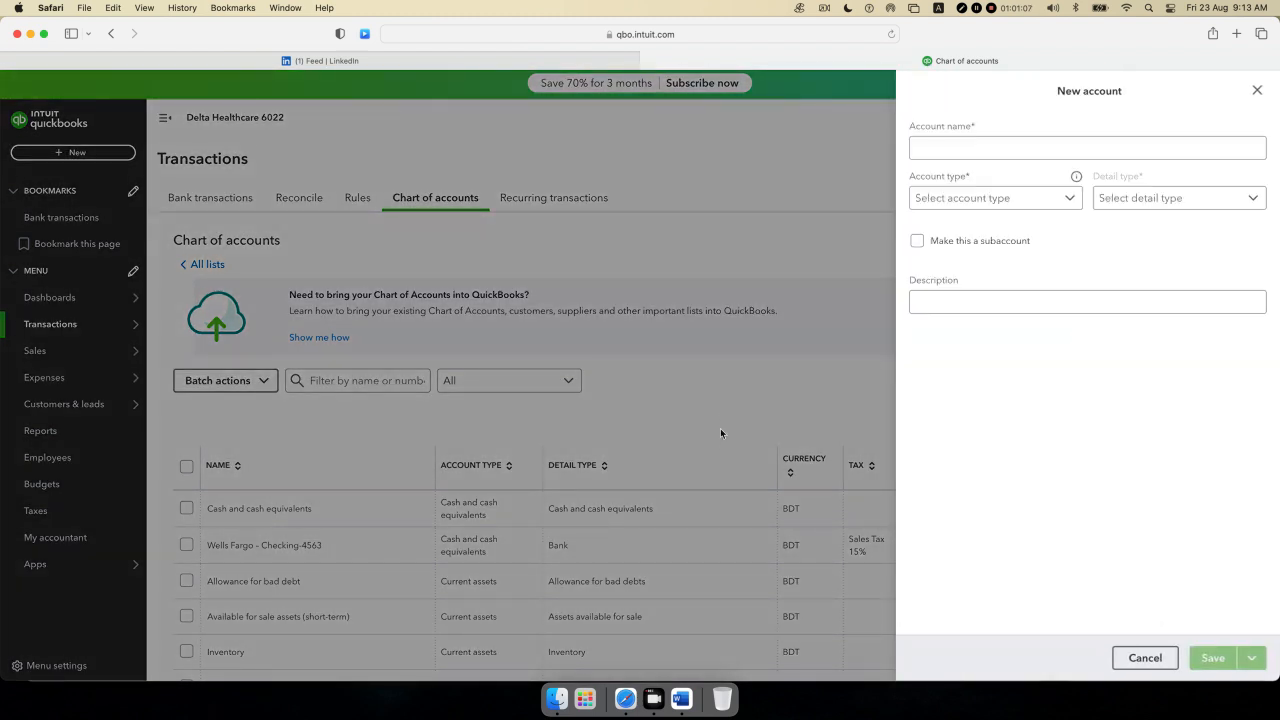
# - Name the new account RBC VISA GOLD followed by a hyphen and the card's last four digits, without the bullet or xx prefix
pyautogui.click(959, 148)
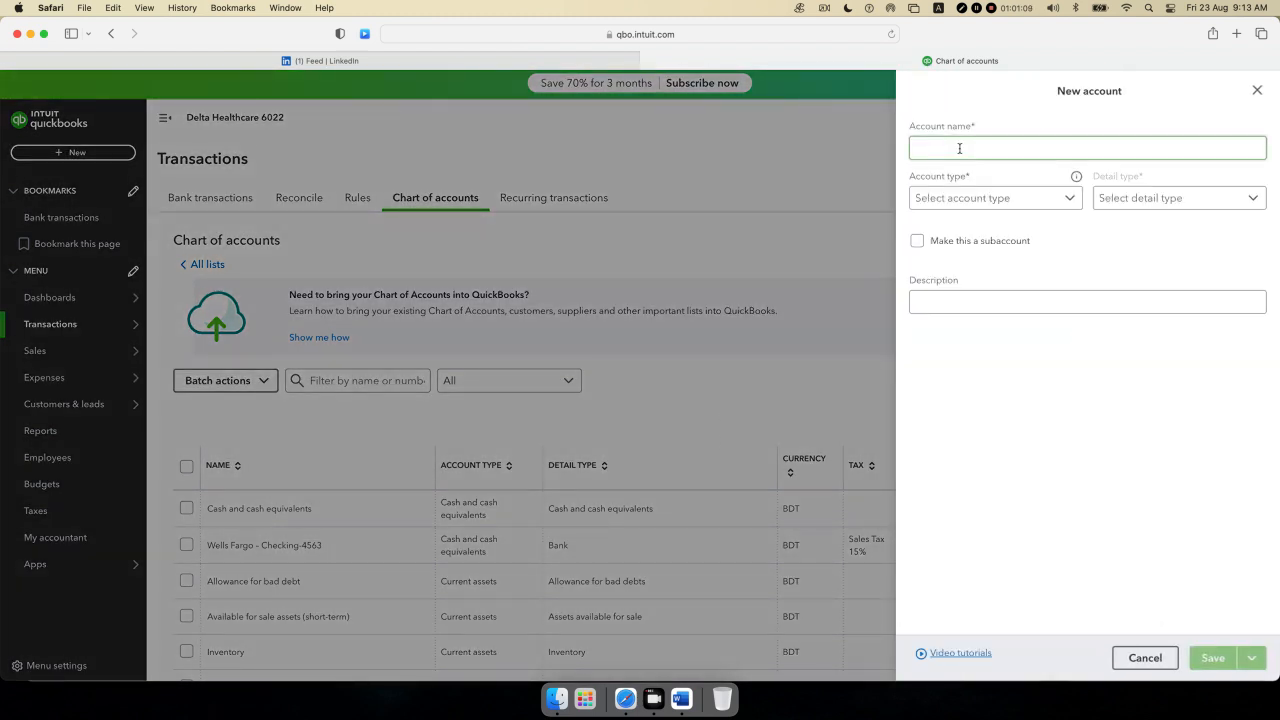
pyautogui.write('• RBC VISA GOLD - xx7483')
pyautogui.click(927, 148)
pyautogui.press('BackSpace')
pyautogui.press('BackSpace')
pyautogui.click(1028, 147)
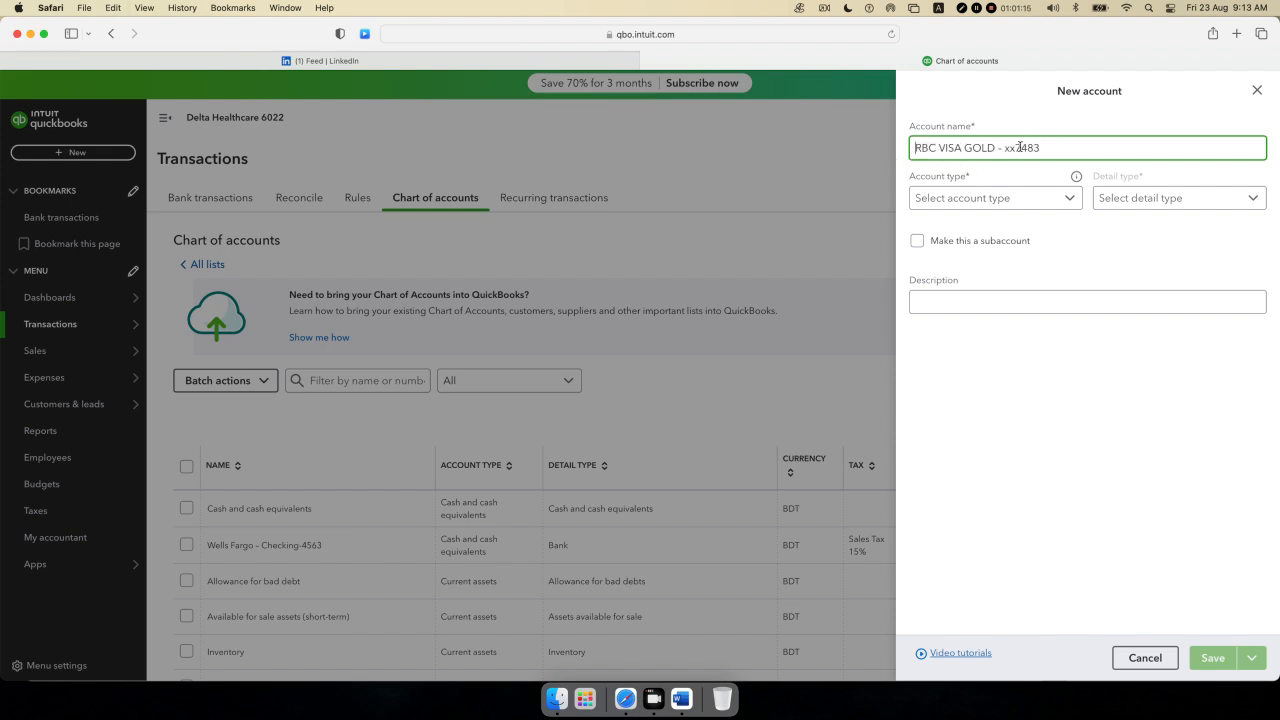
pyautogui.press('BackSpace')
pyautogui.press('BackSpace')
pyautogui.press('BackSpace')
# - Set the new account's account type to Credit card and its detail type to Credit Card
pyautogui.click(1068, 200)
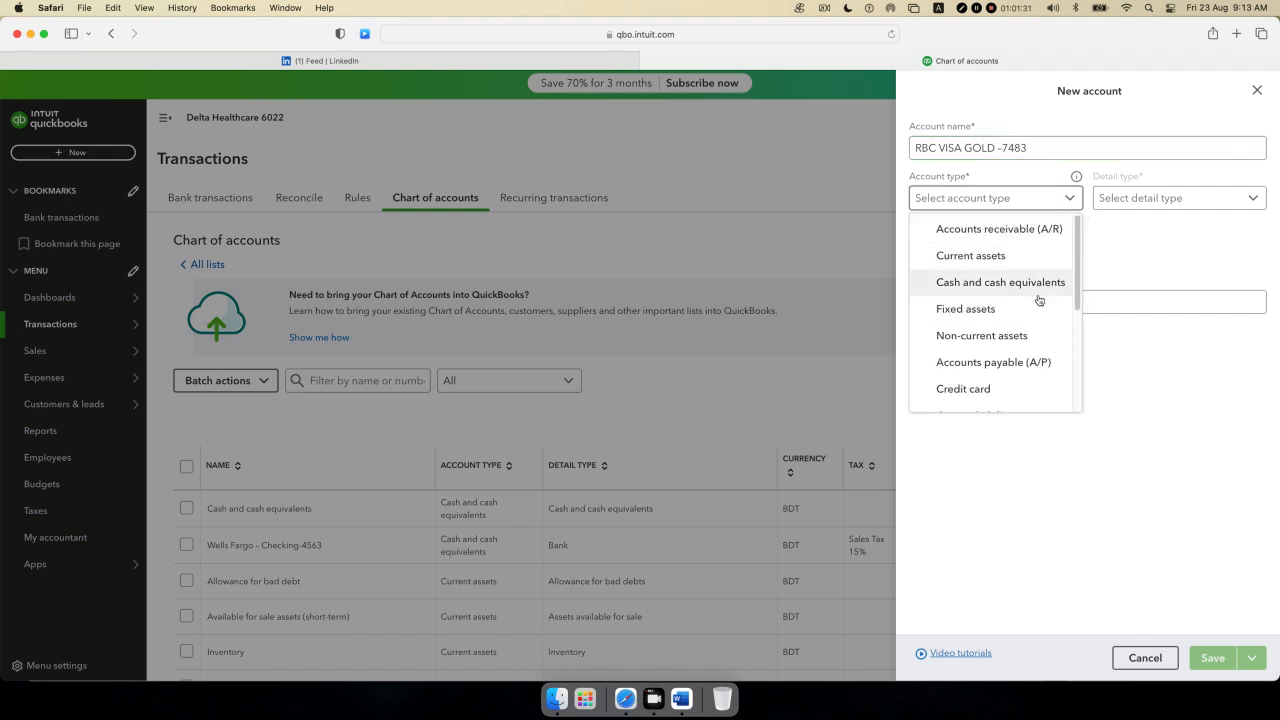
pyautogui.click(993, 380)
pyautogui.click(1151, 203)
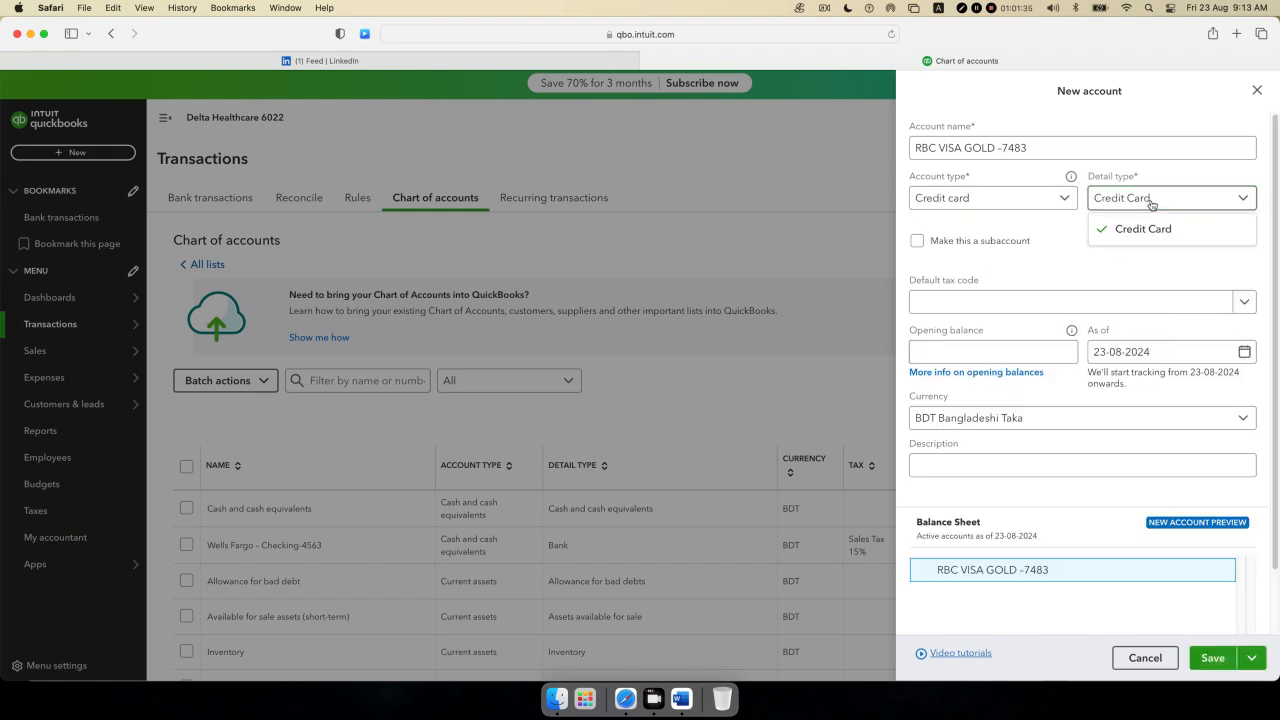
pyautogui.click(1150, 231)
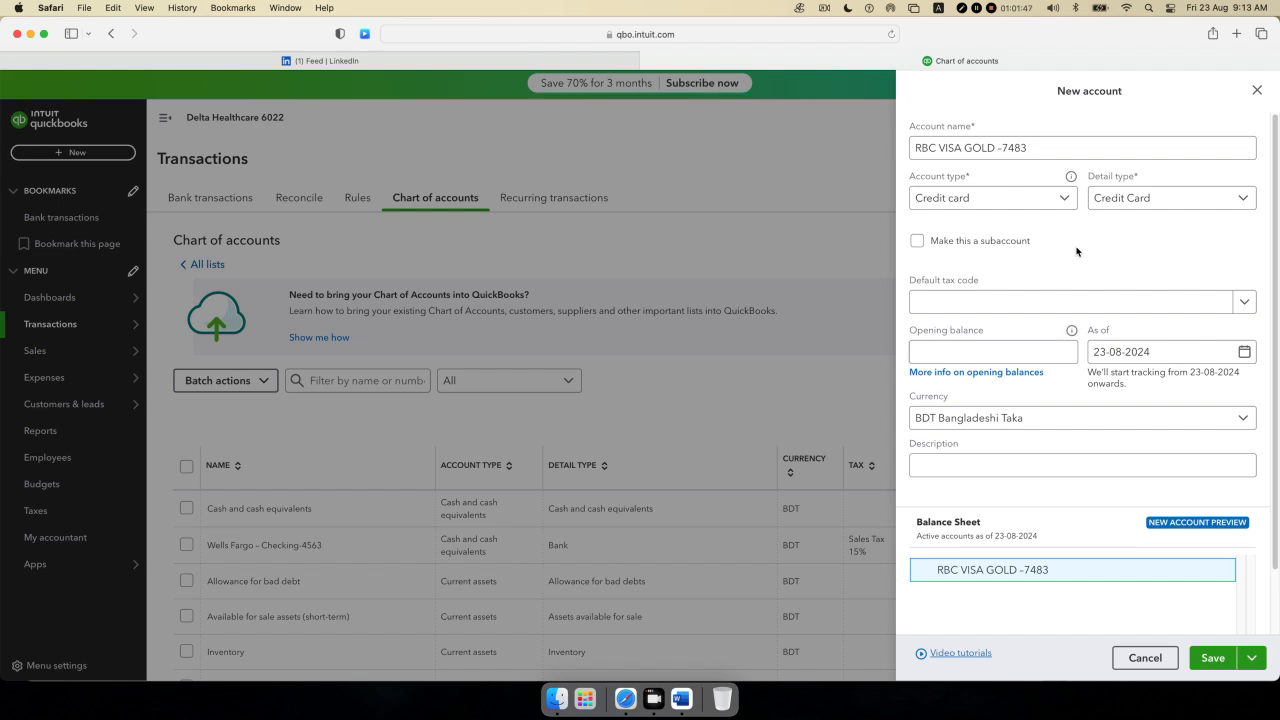
# - Look up the RBC VISA GOLD opening balance in the Word assignment and enter 170.20 in the QuickBooks account form
pyautogui.click(1033, 350)
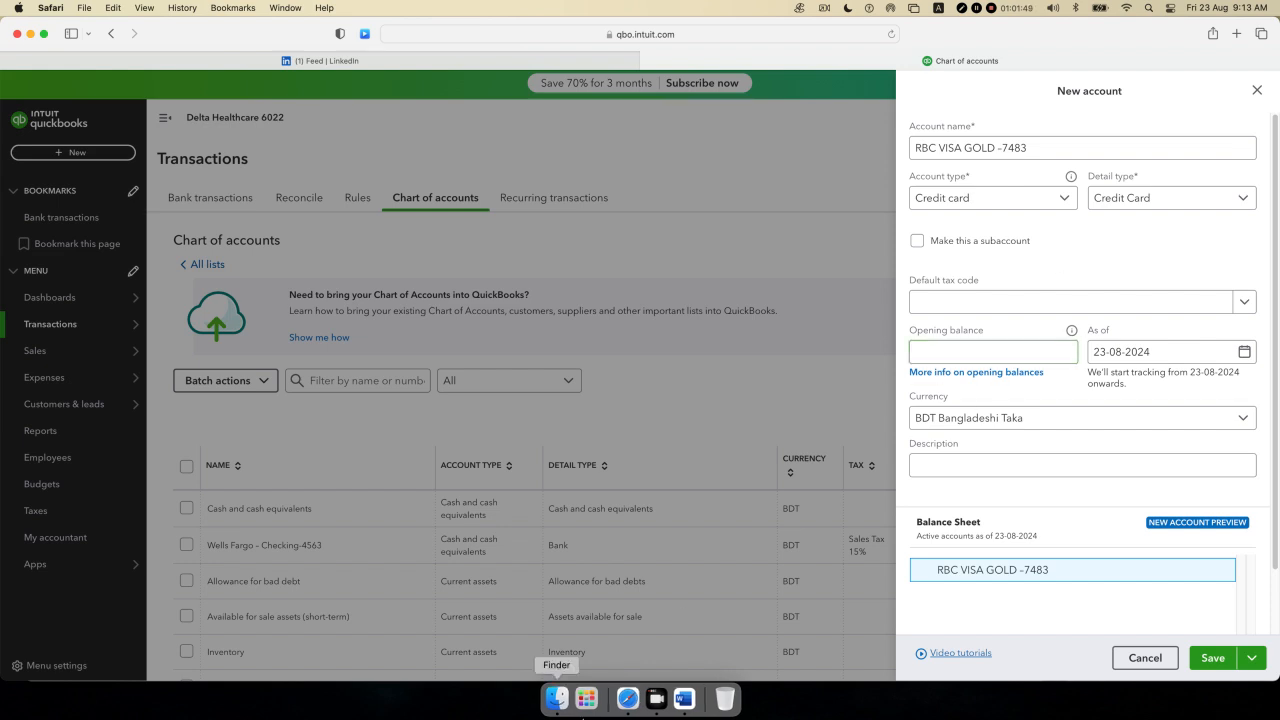
pyautogui.click(683, 697)
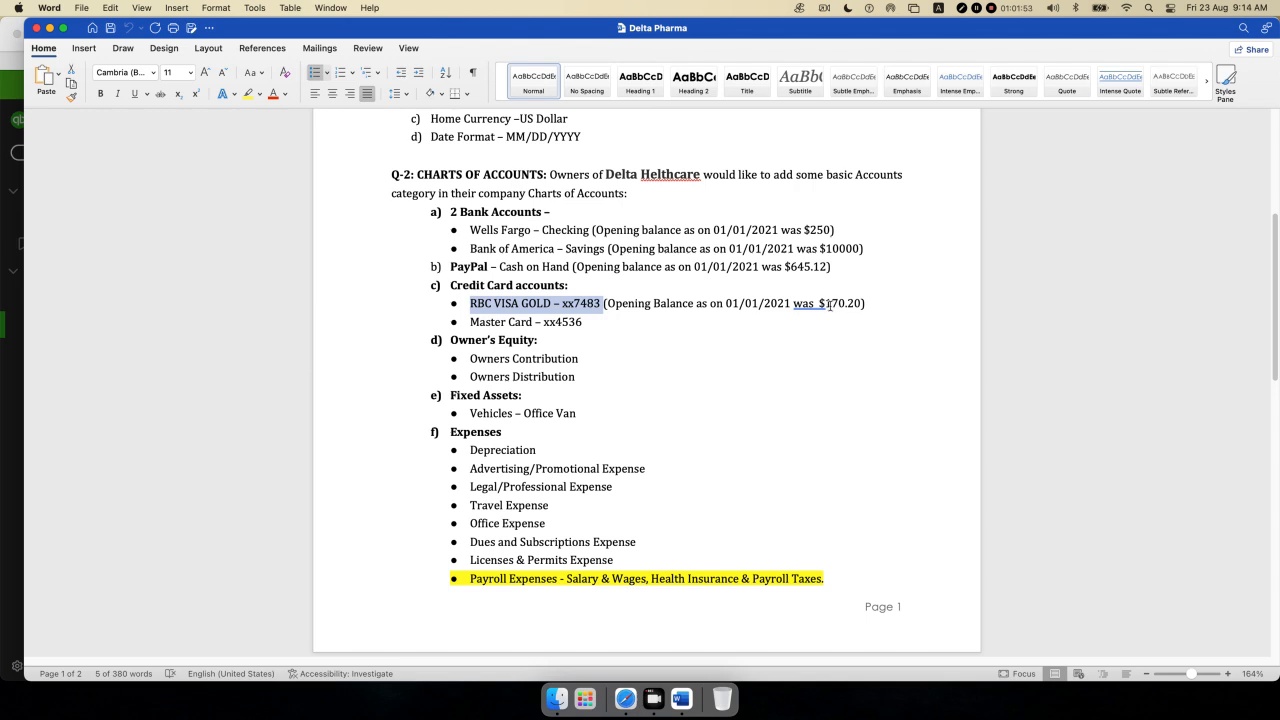
pyautogui.moveTo(829, 305); pyautogui.dragTo(877, 300)
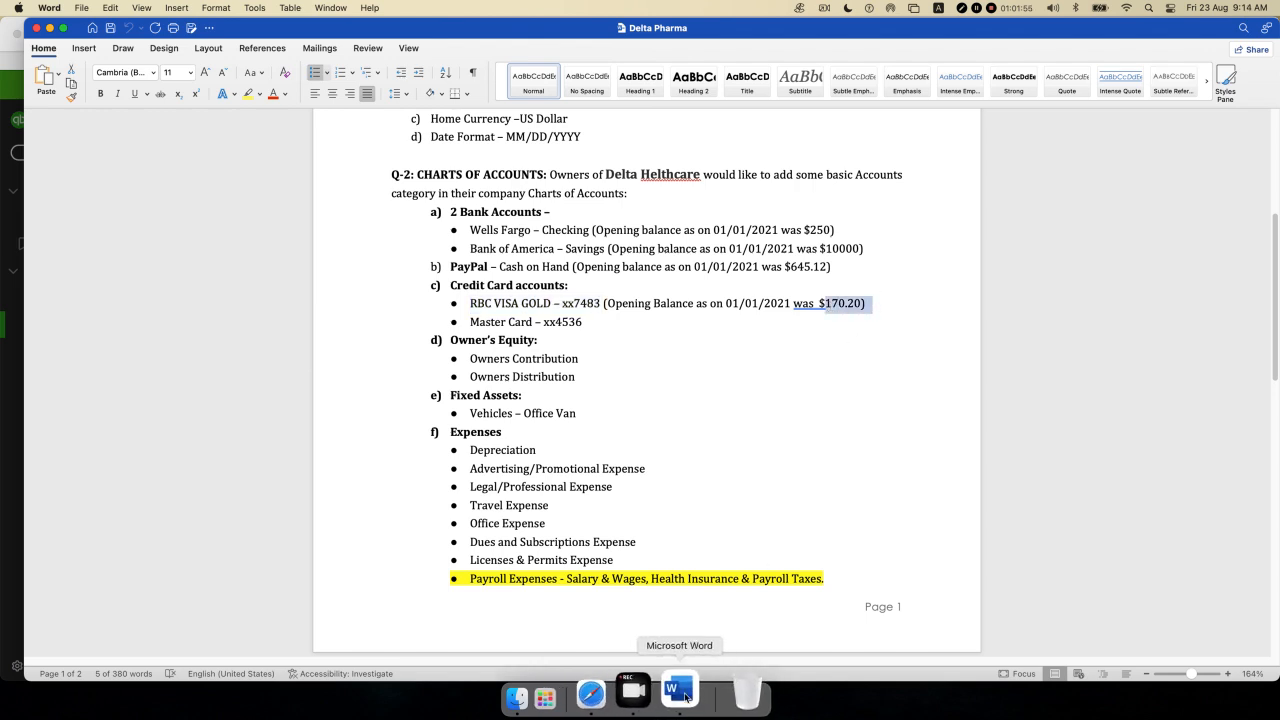
pyautogui.click(617, 692)
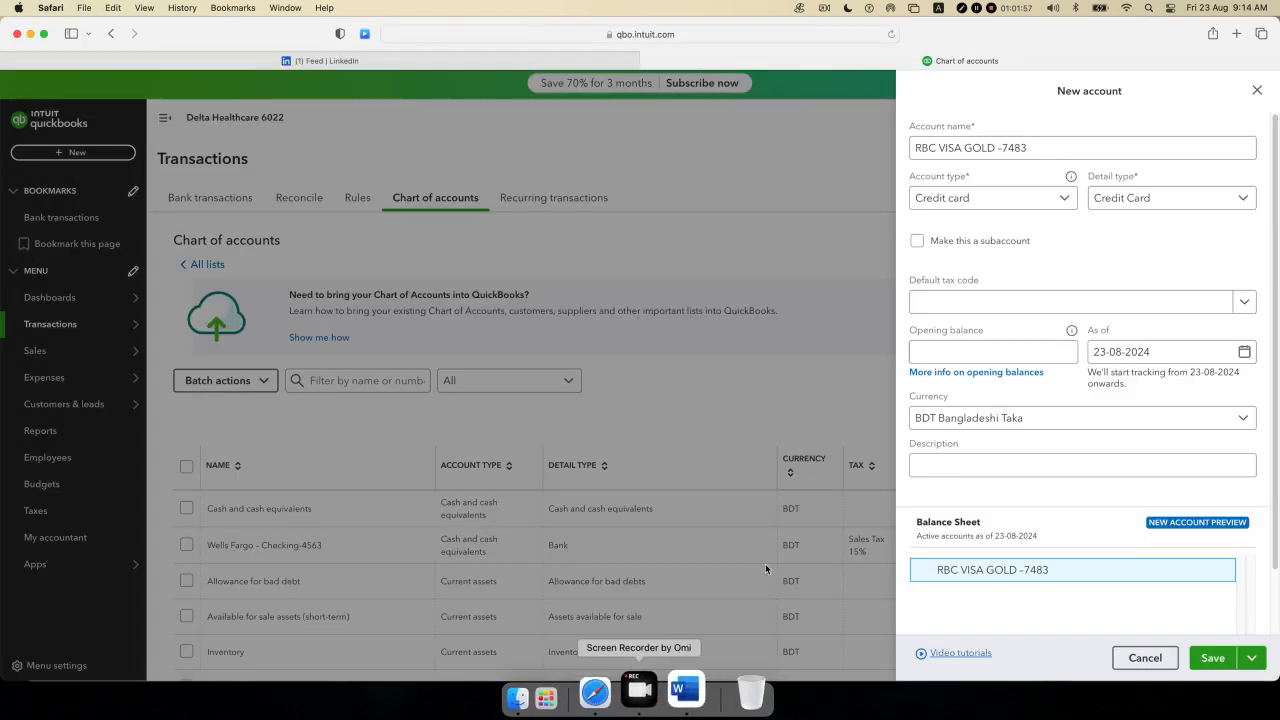
pyautogui.click(966, 351)
pyautogui.write('170.20')
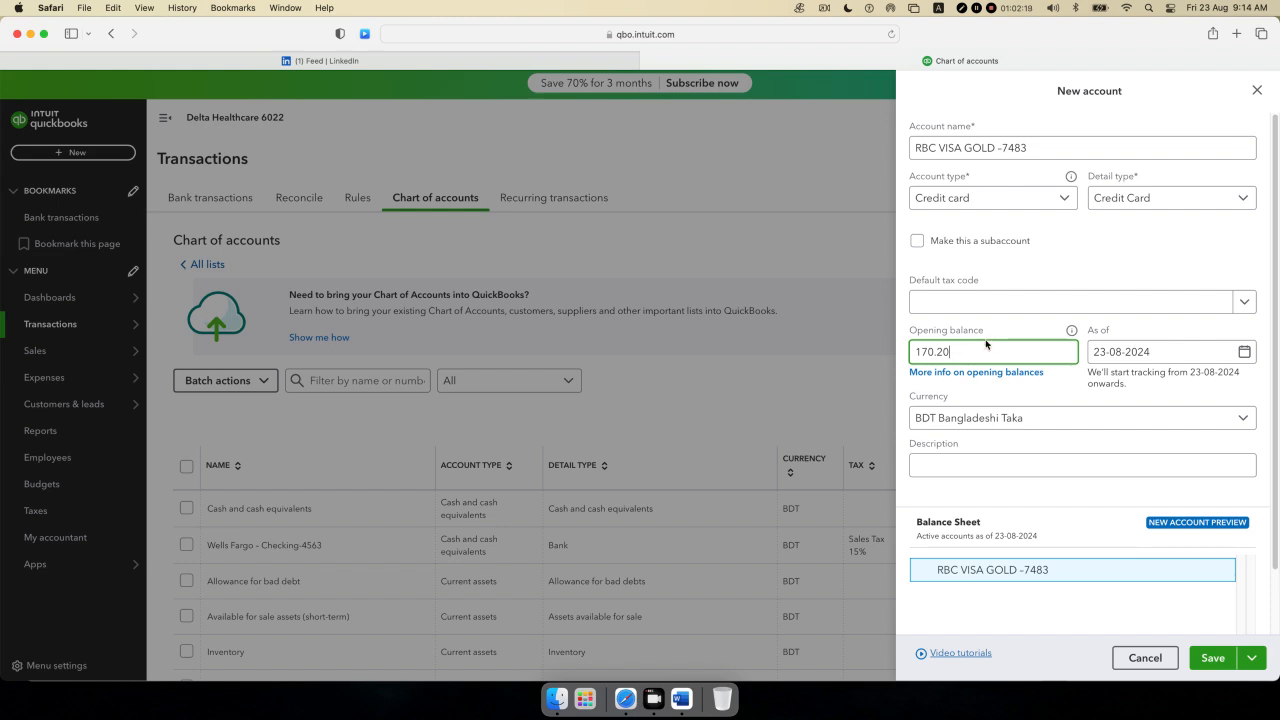
# - Set the RBC VISA GOLD opening balance's as-of date to 31-12-2020 and save the account
pyautogui.click(1244, 352)
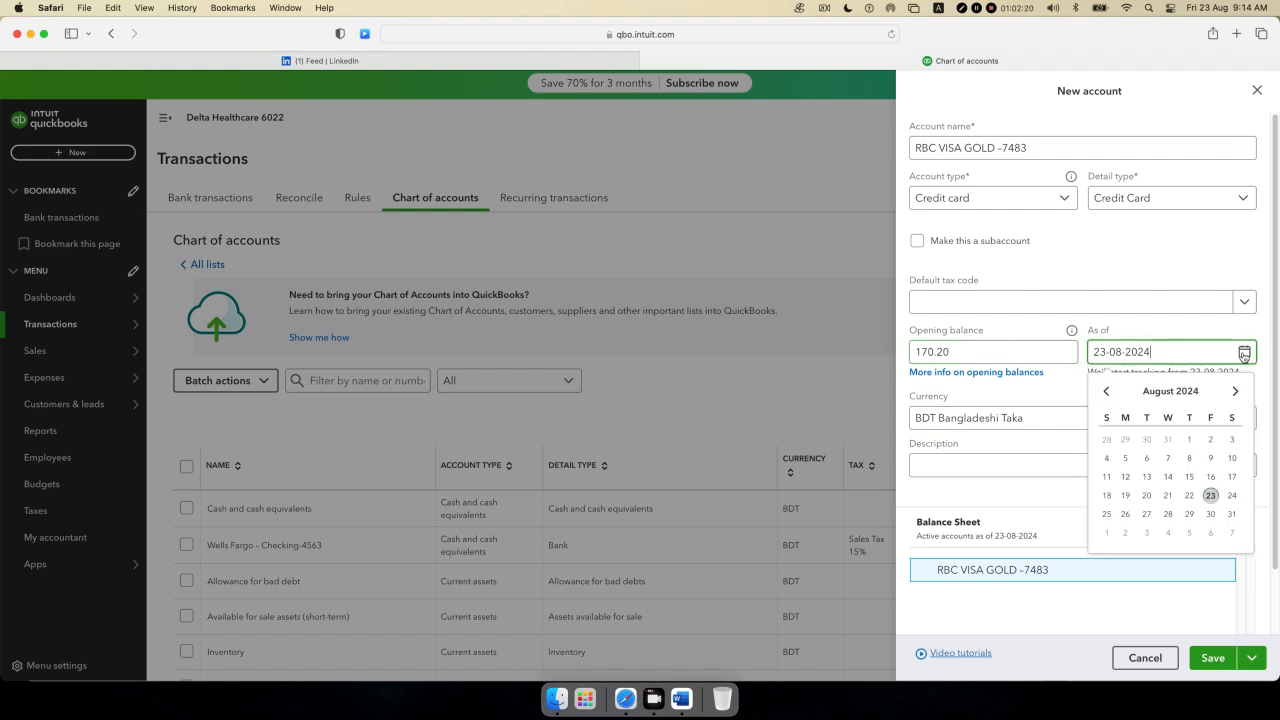
pyautogui.click(1107, 391)
pyautogui.click(1107, 391)
pyautogui.click(1107, 391)
pyautogui.click(1107, 391)
pyautogui.click(1107, 391)
pyautogui.doubleClick(1107, 391)
pyautogui.click(1107, 391)
pyautogui.doubleClick(1107, 391)
pyautogui.doubleClick(1107, 391)
pyautogui.doubleClick(1107, 391)
pyautogui.click(1107, 391)
pyautogui.click(1107, 391)
pyautogui.doubleClick(1107, 391)
pyautogui.click(1107, 391)
pyautogui.doubleClick(1107, 391)
pyautogui.click(1107, 391)
pyautogui.doubleClick(1107, 391)
pyautogui.click(1107, 391)
pyautogui.doubleClick(1107, 391)
pyautogui.click(1107, 391)
pyautogui.doubleClick(1107, 391)
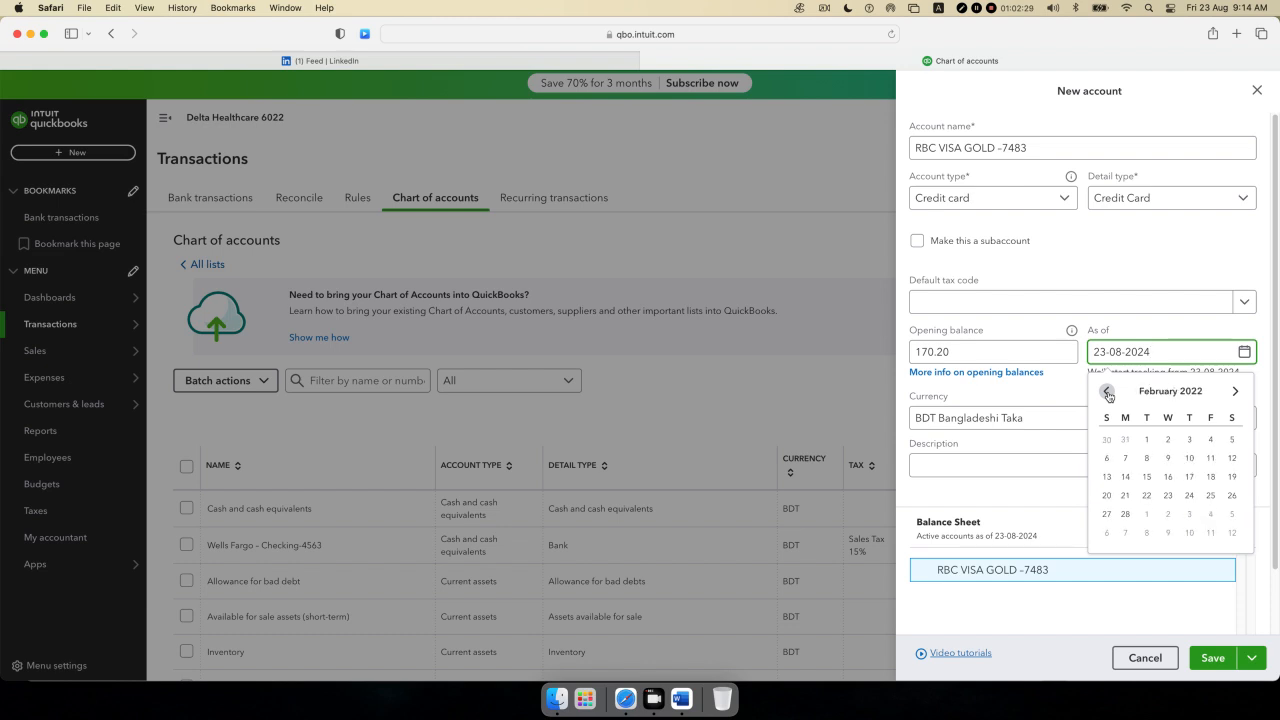
pyautogui.click(1107, 391)
pyautogui.doubleClick(1107, 391)
pyautogui.doubleClick(1107, 391)
pyautogui.click(1107, 391)
pyautogui.click(1107, 391)
pyautogui.doubleClick(1107, 391)
pyautogui.click(1107, 391)
pyautogui.doubleClick(1107, 391)
pyautogui.doubleClick(1107, 391)
pyautogui.click(1236, 391)
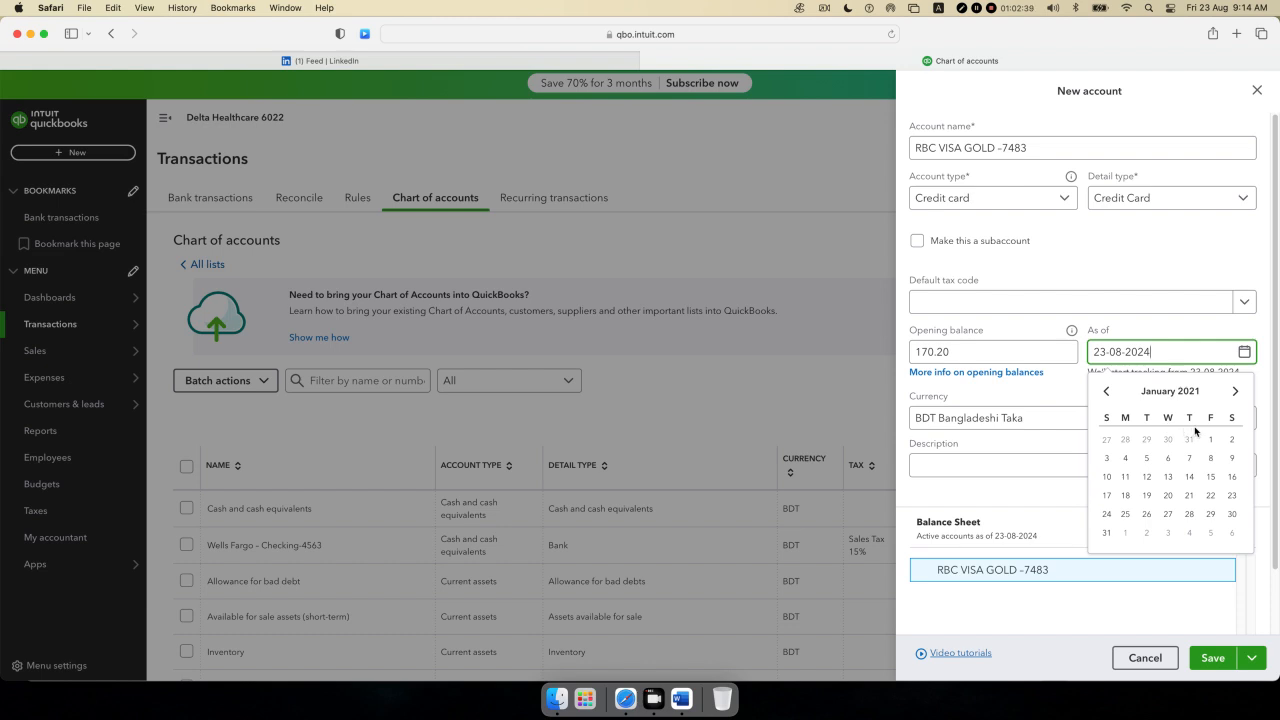
pyautogui.click(1106, 391)
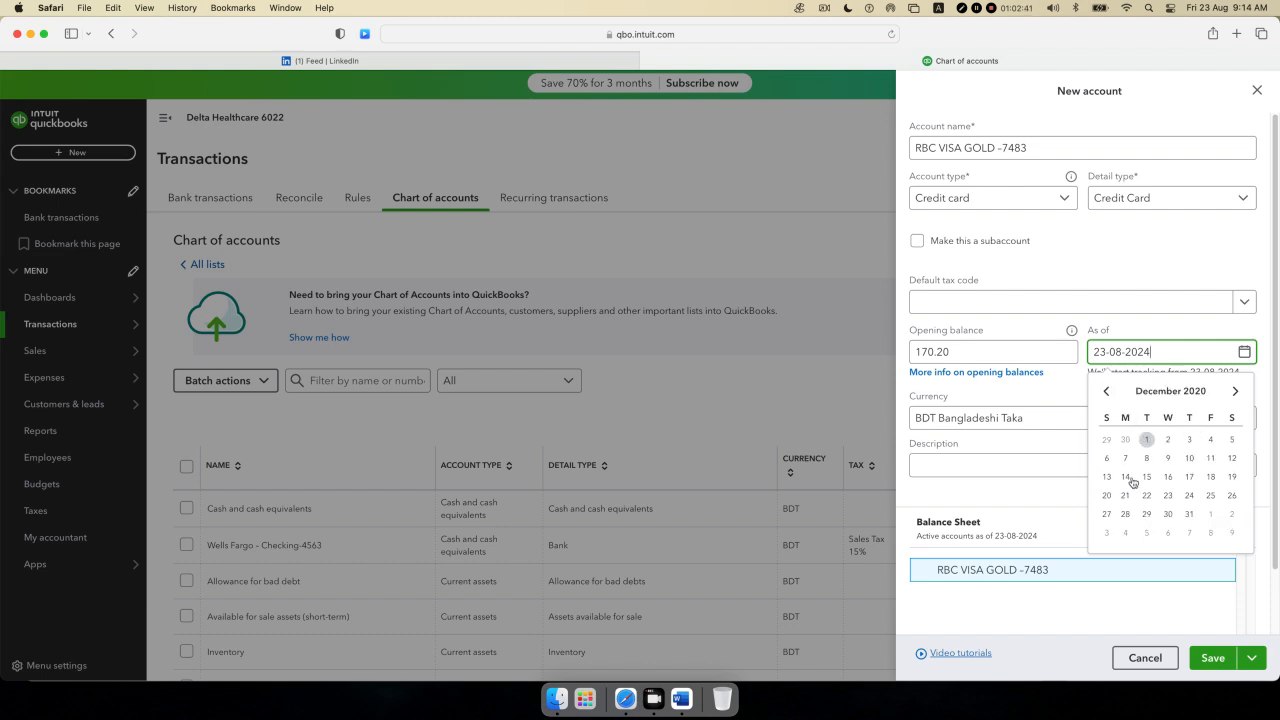
pyautogui.click(1190, 515)
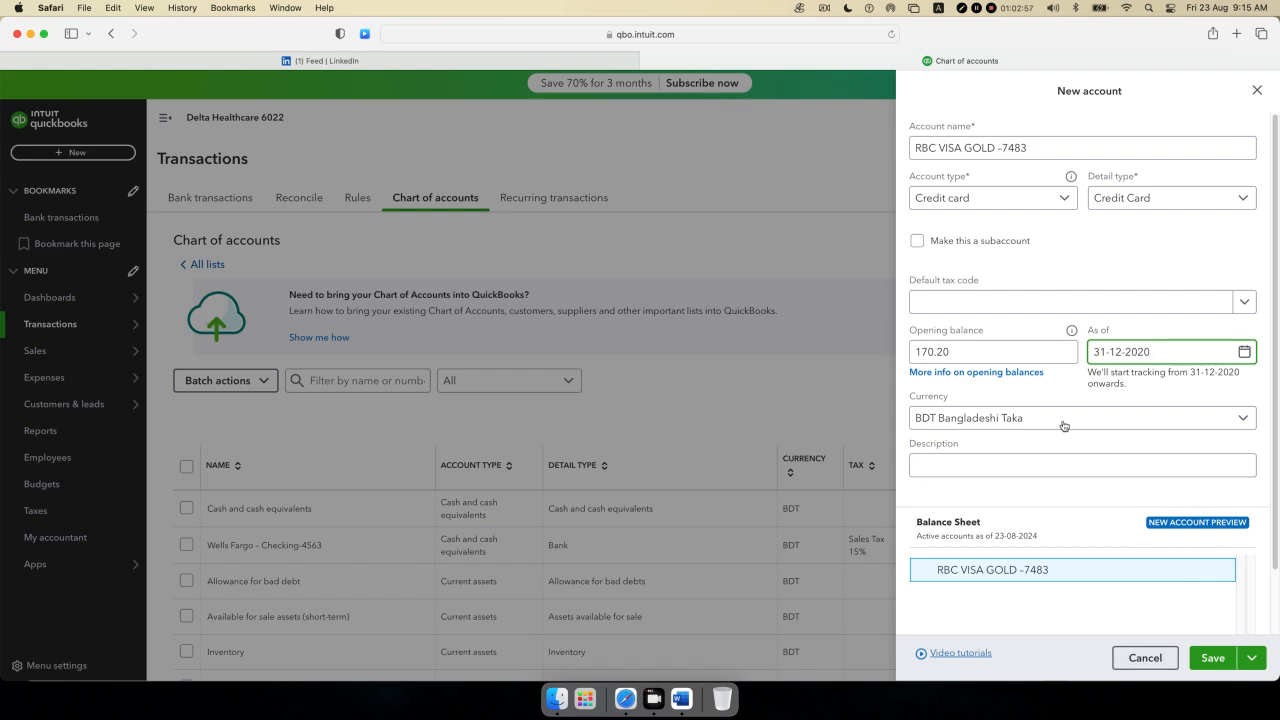
pyautogui.scroll(-2, 1108, 502)
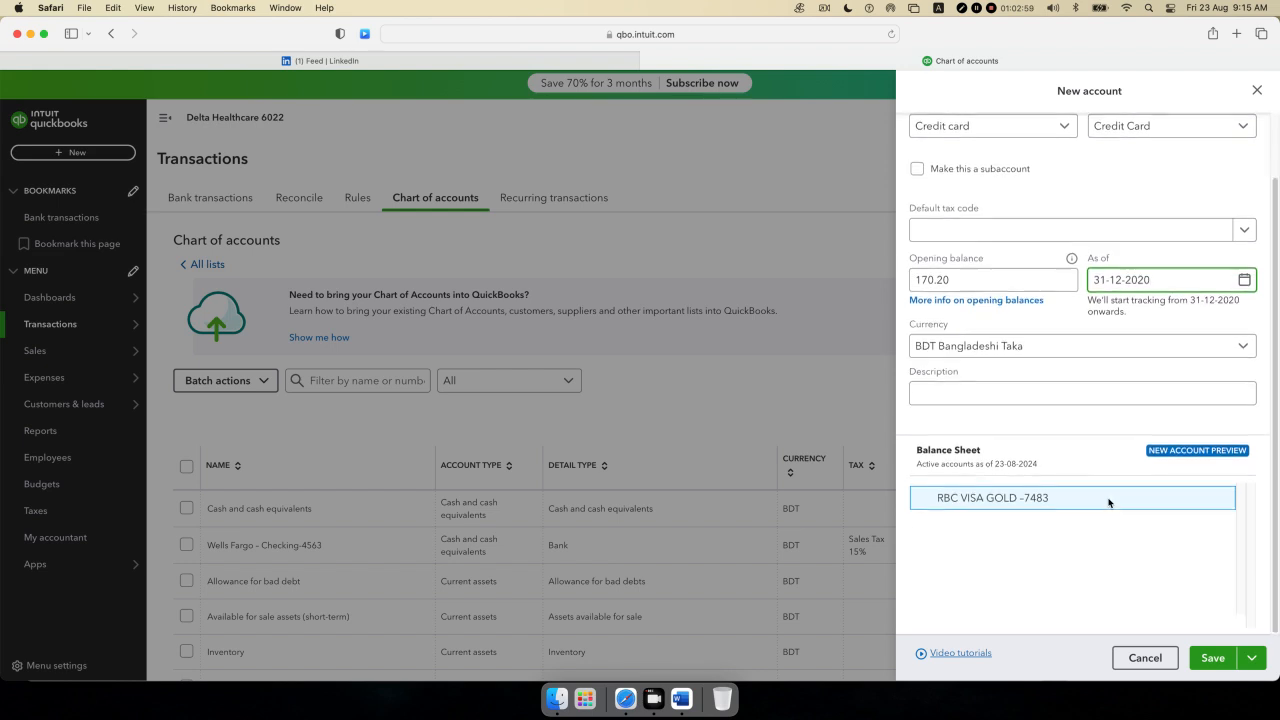
pyautogui.click(1213, 659)
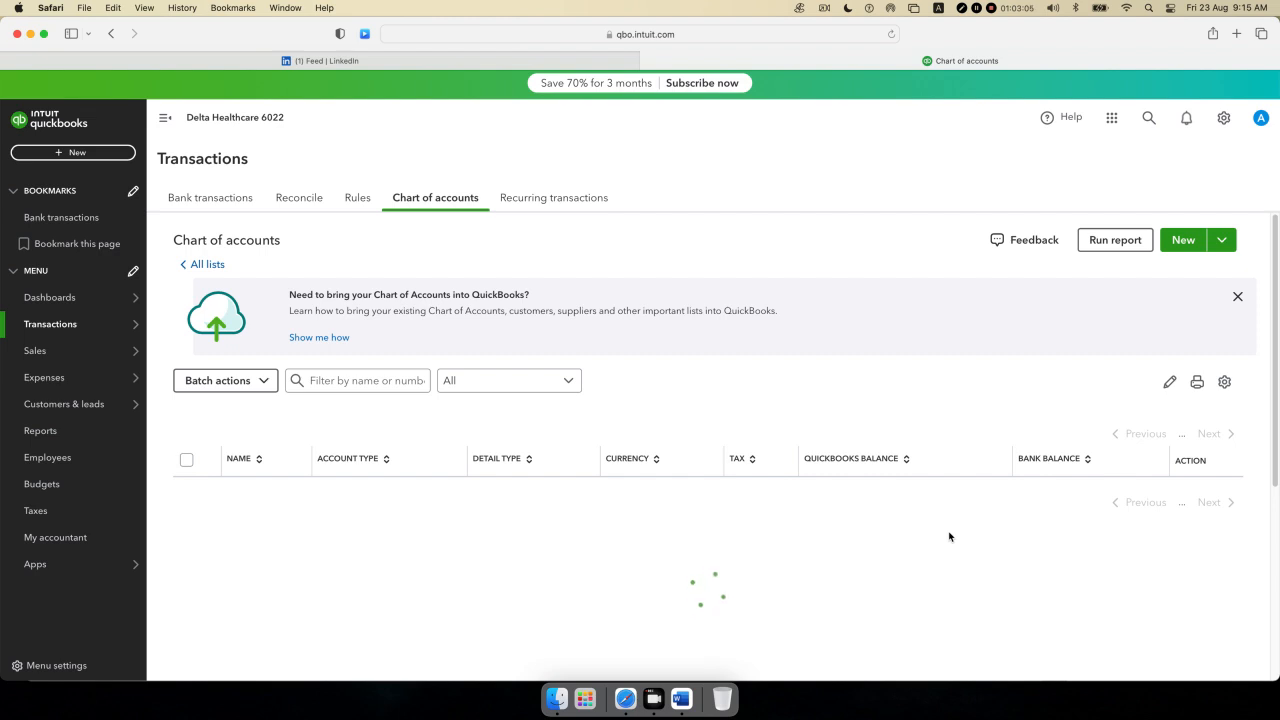
# - Look for the RBC VISA GOLD account in the chart of accounts, filter the list by "rbc", and try to open its row actions
pyautogui.scroll(-1, 949, 537)
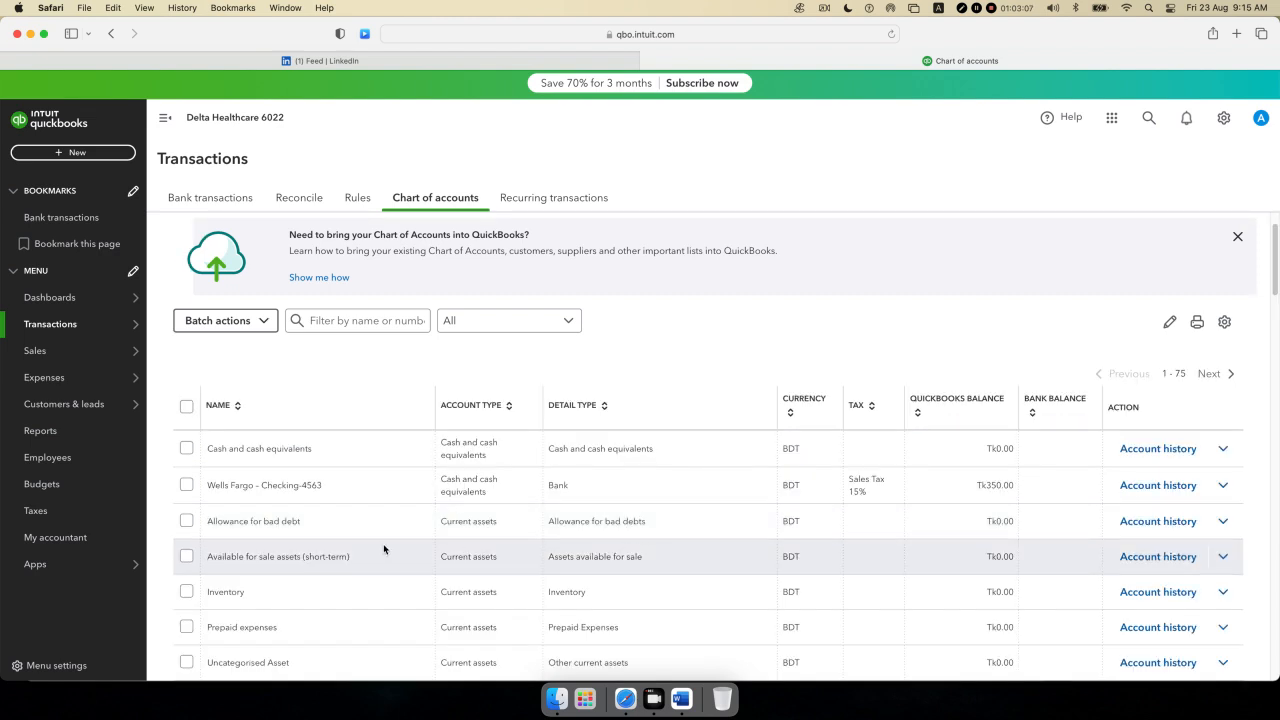
pyautogui.scroll(-1, 365, 506)
pyautogui.scroll(-5, 365, 506)
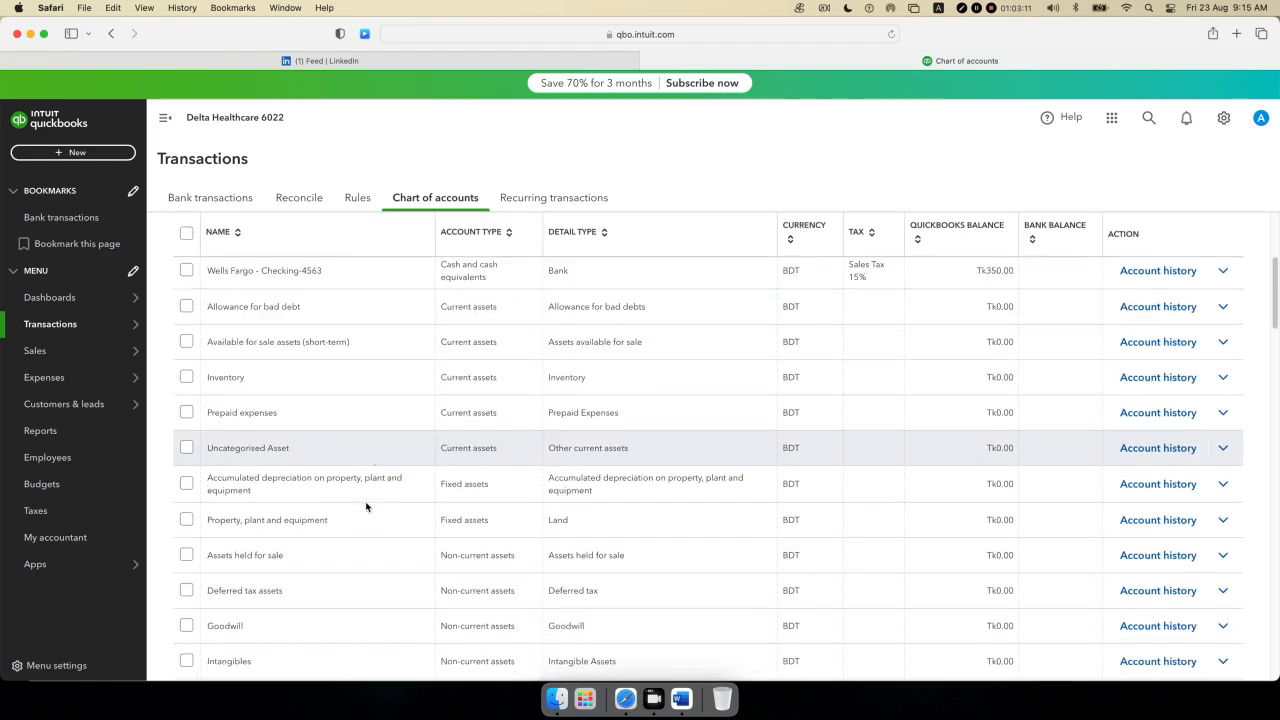
pyautogui.scroll(5, 366, 506)
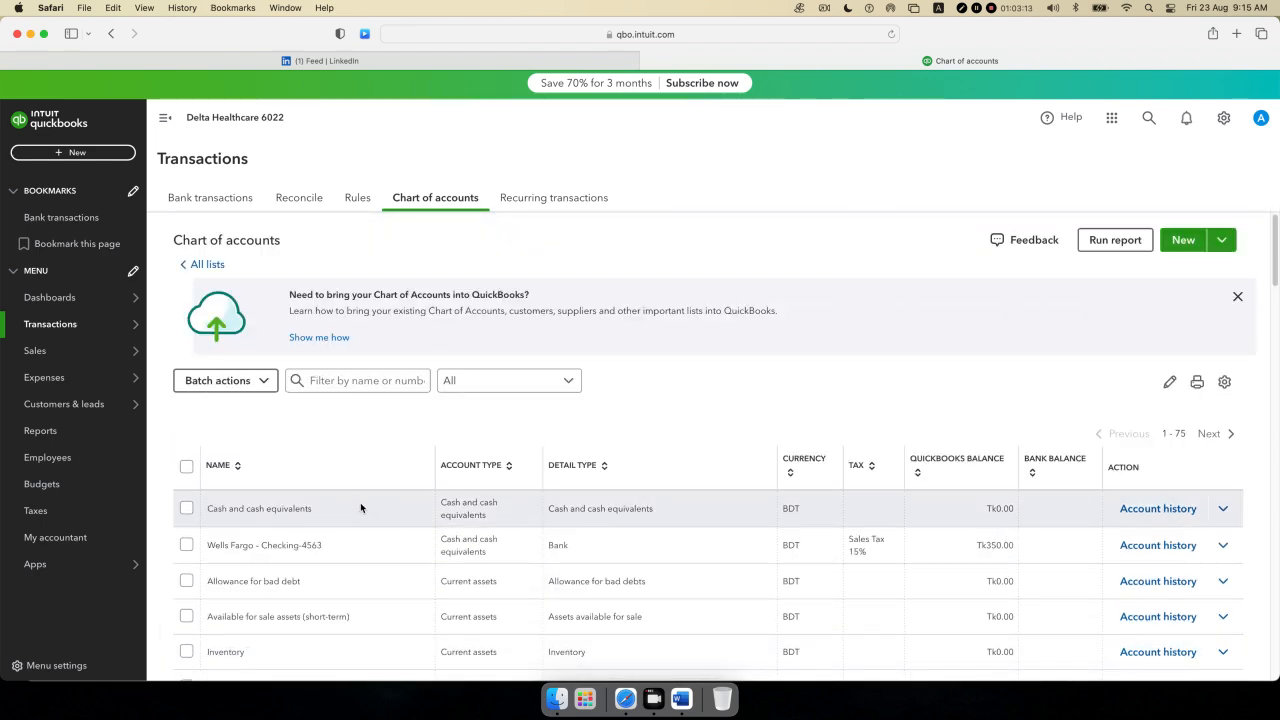
pyautogui.scroll(-2, 339, 526)
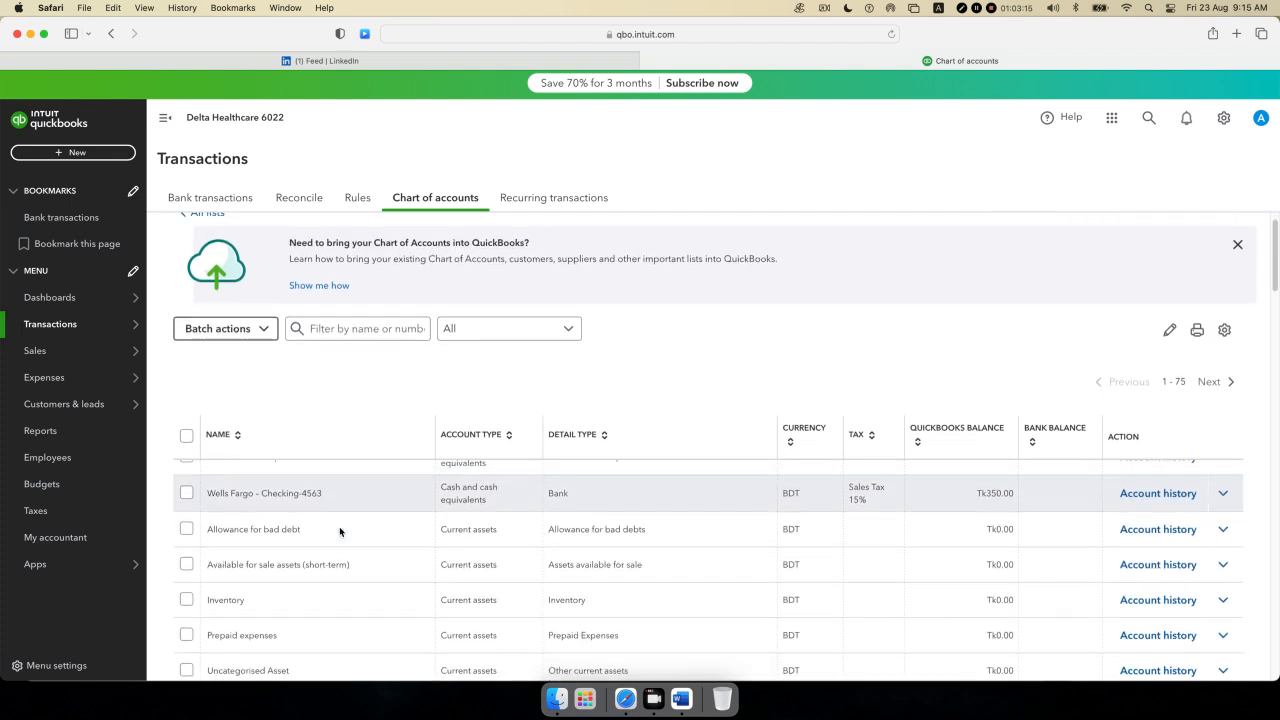
pyautogui.scroll(-1, 339, 526)
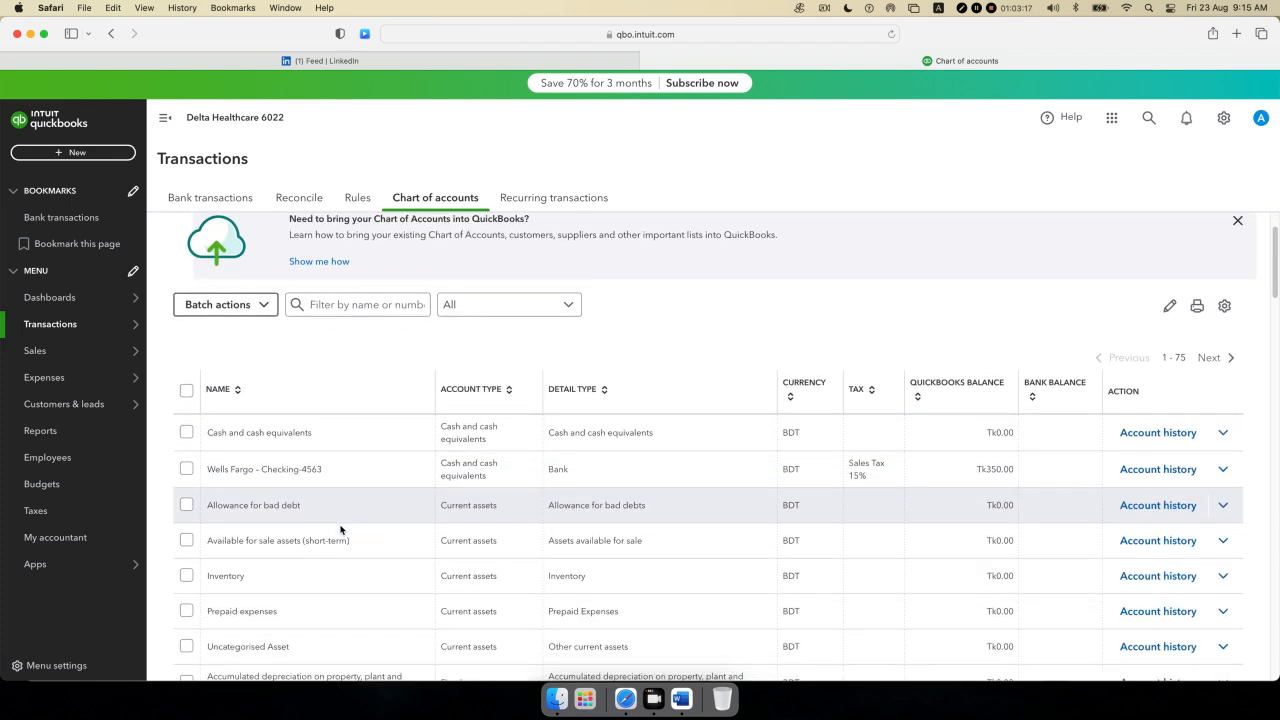
pyautogui.scroll(3, 340, 524)
pyautogui.click(336, 380)
pyautogui.click(336, 380)
pyautogui.write('rbc')
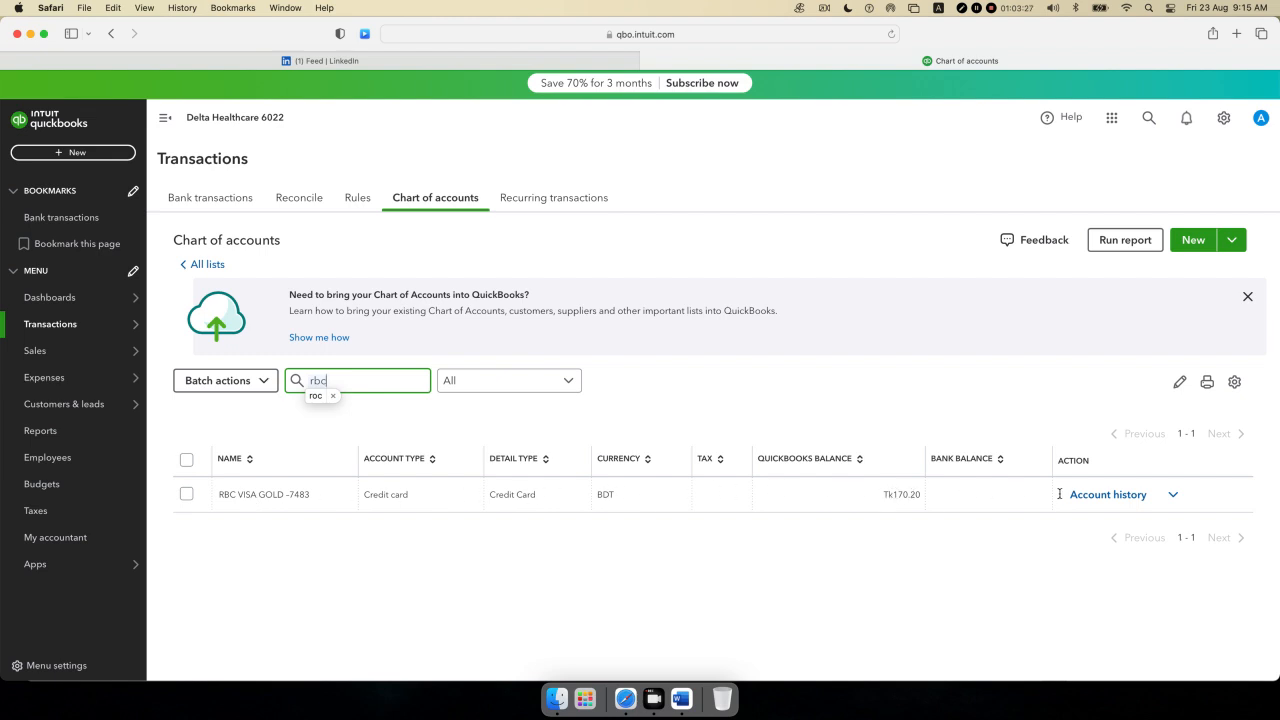
pyautogui.click(1173, 497)
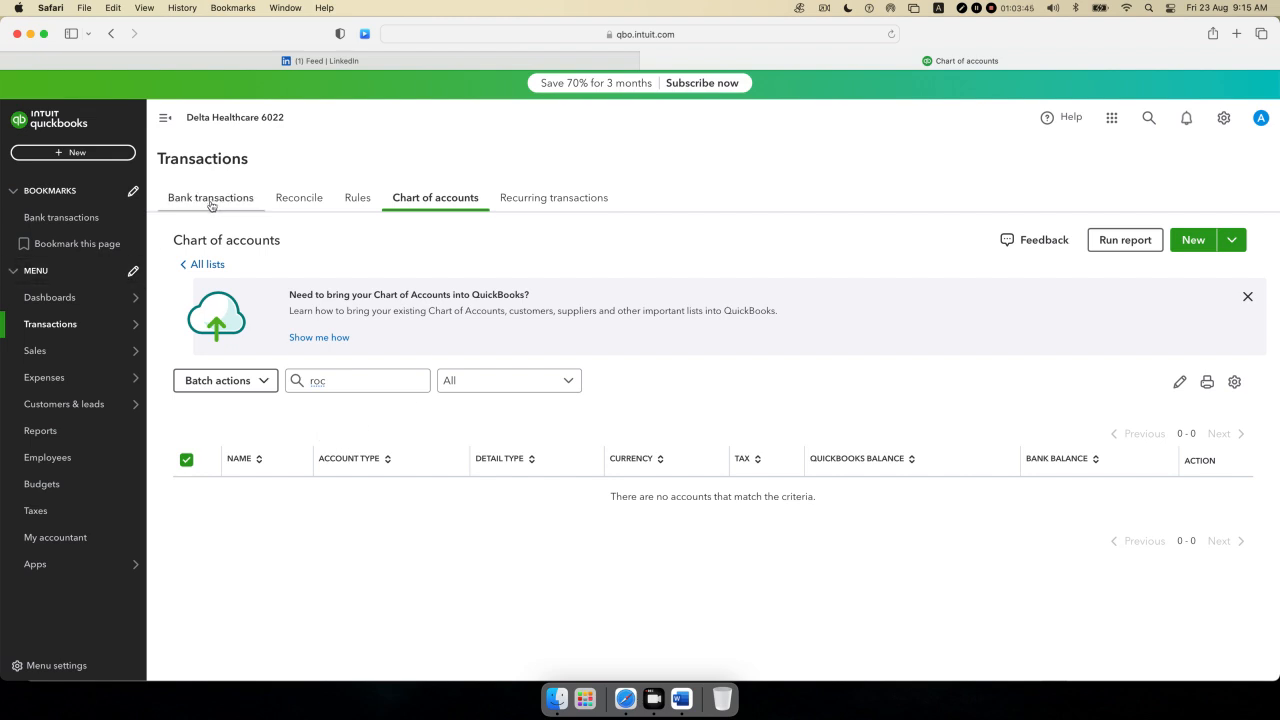
# - Reopen the chart of accounts through the all-lists page and clear the name filter to list every account
pyautogui.click(206, 268)
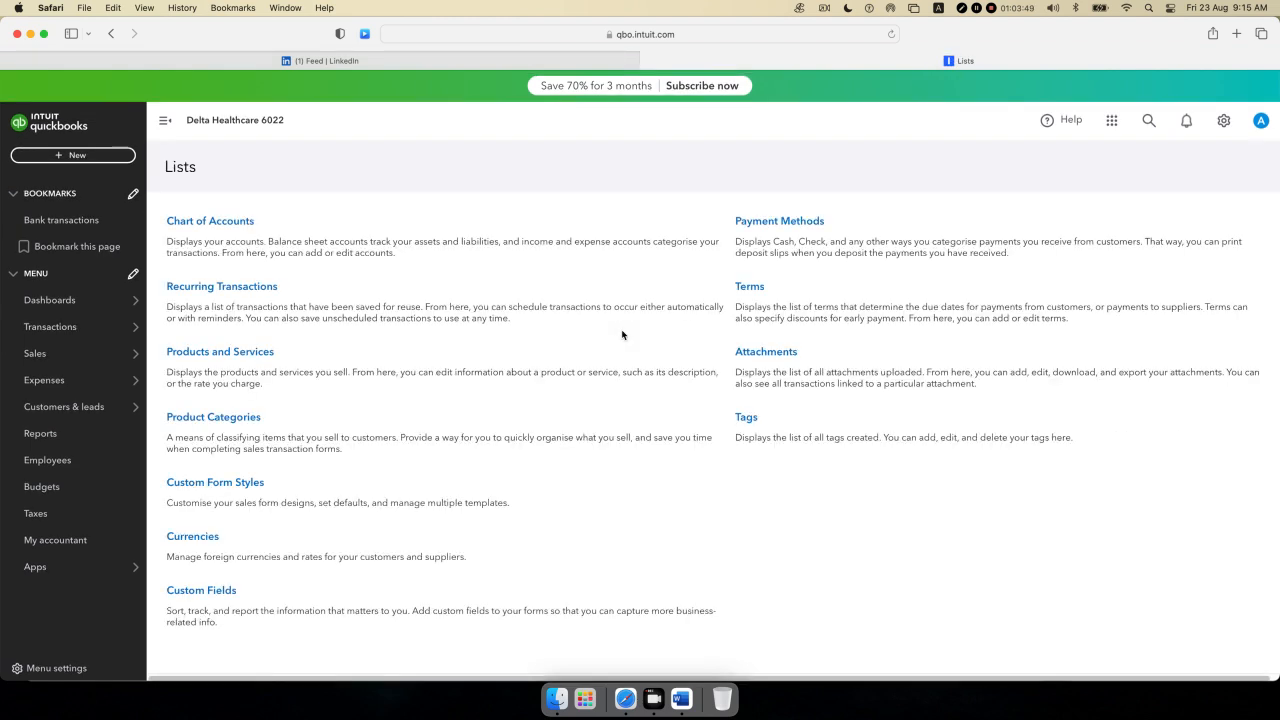
pyautogui.click(203, 221)
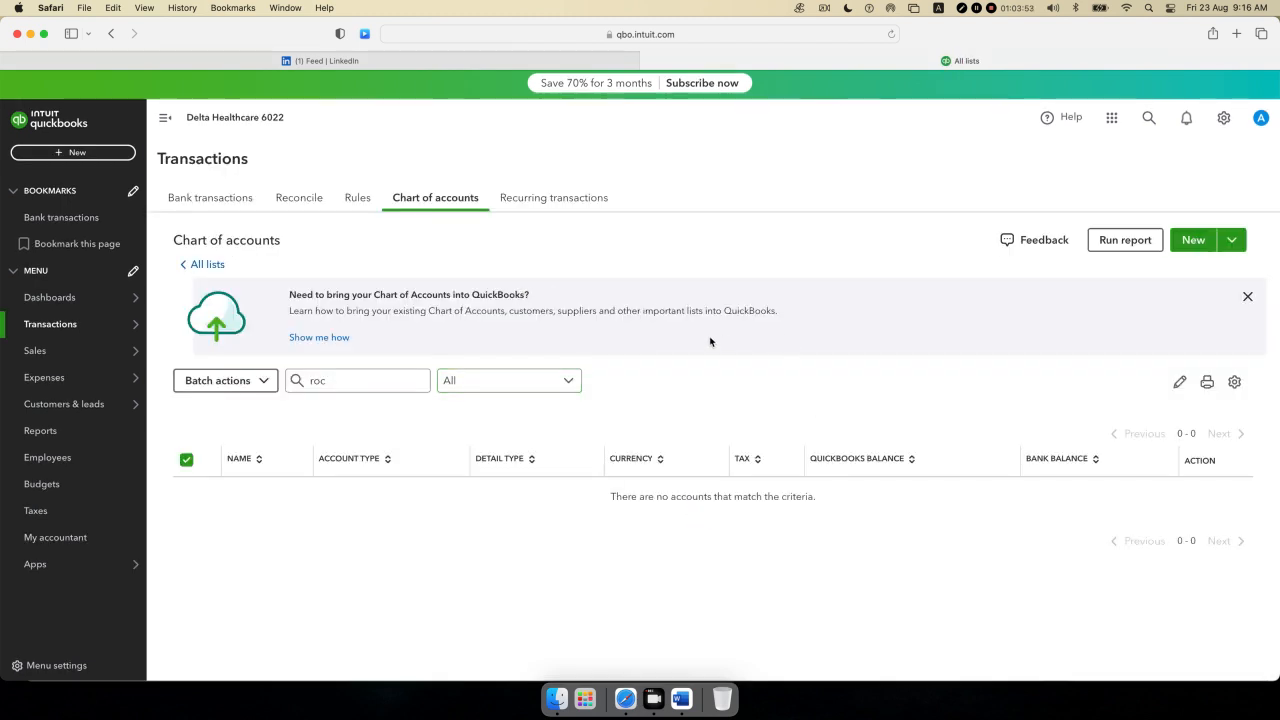
pyautogui.moveTo(75, 330)
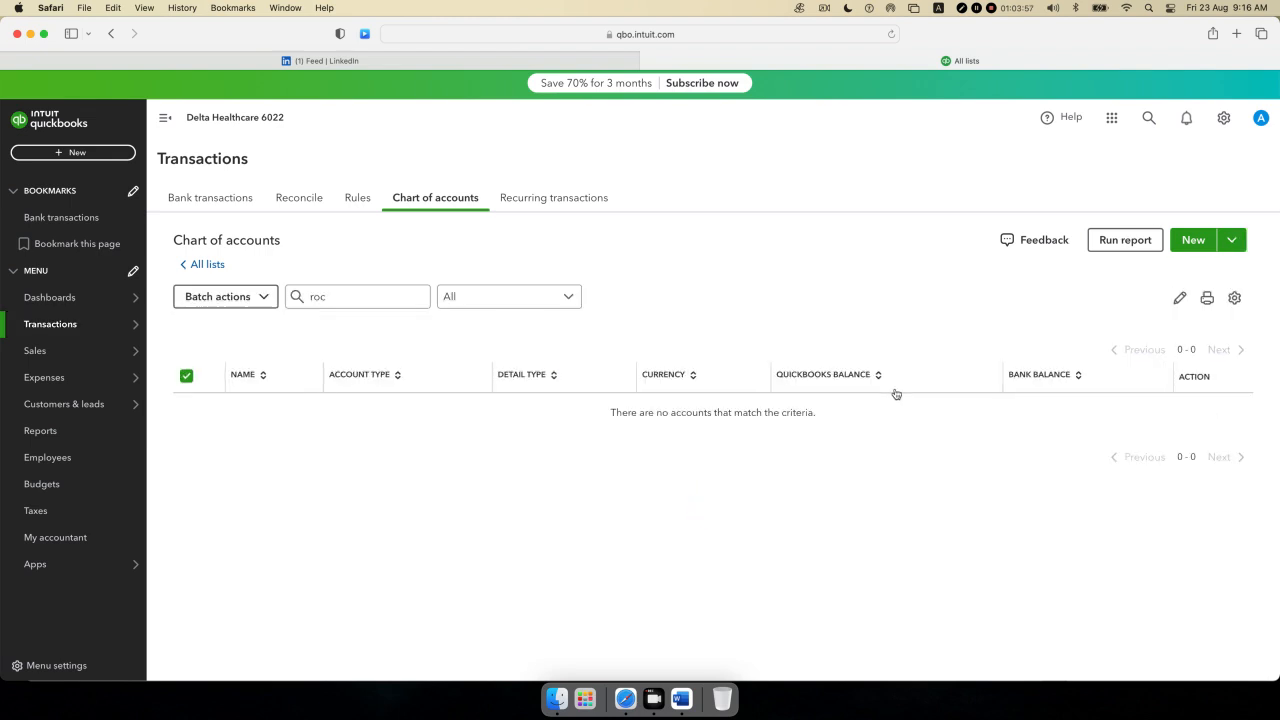
pyautogui.click(344, 381)
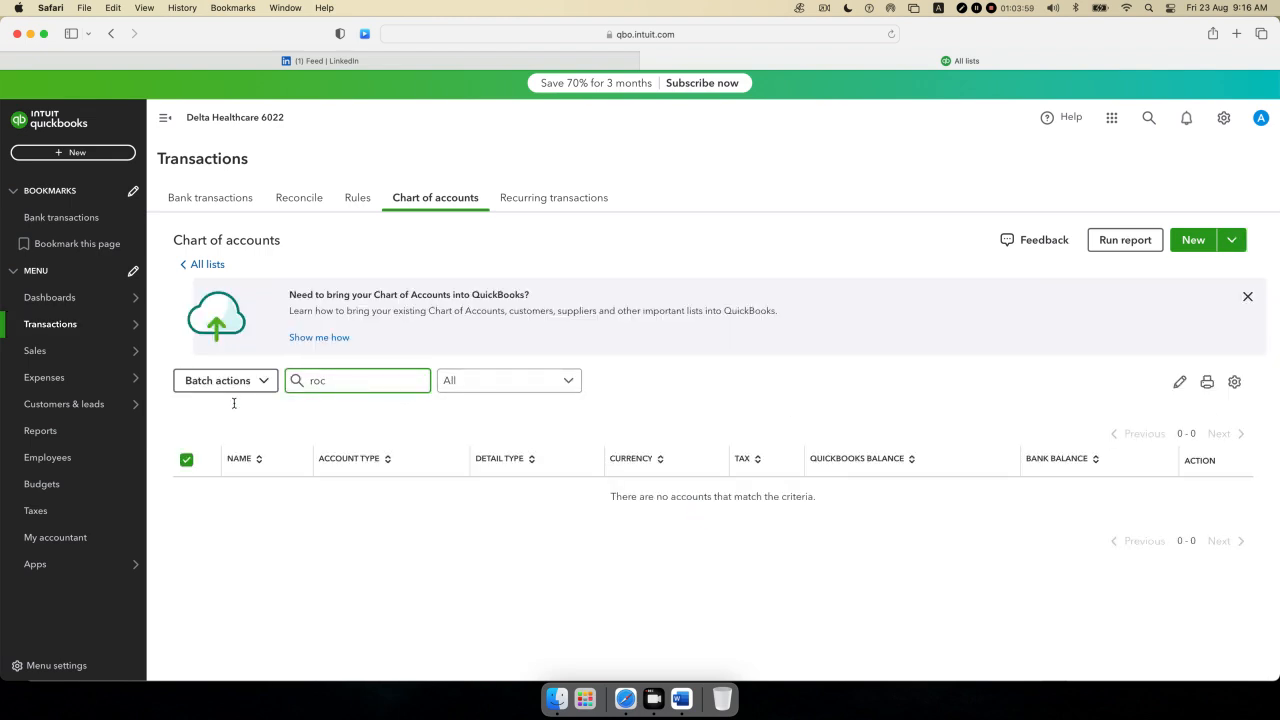
pyautogui.press('BackSpace')
pyautogui.press('BackSpace')
pyautogui.press('BackSpace')
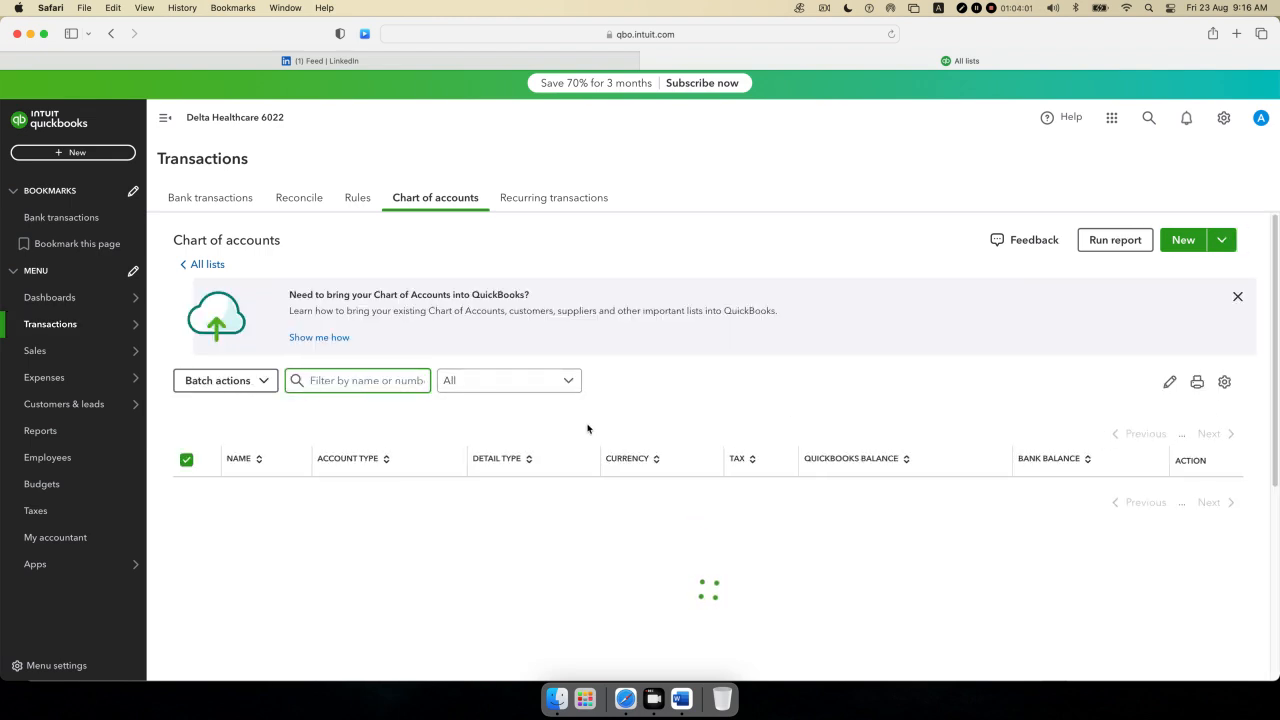
pyautogui.scroll(-1, 953, 396)
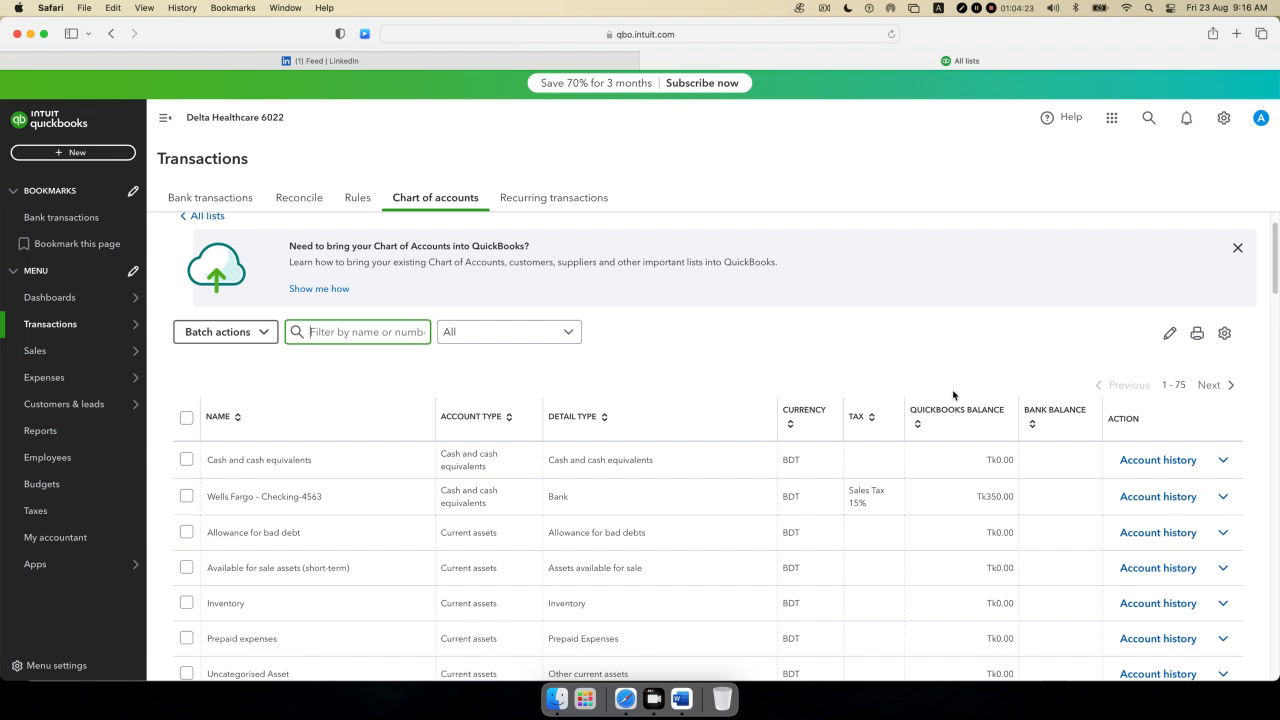
pyautogui.scroll(1, 1081, 396)
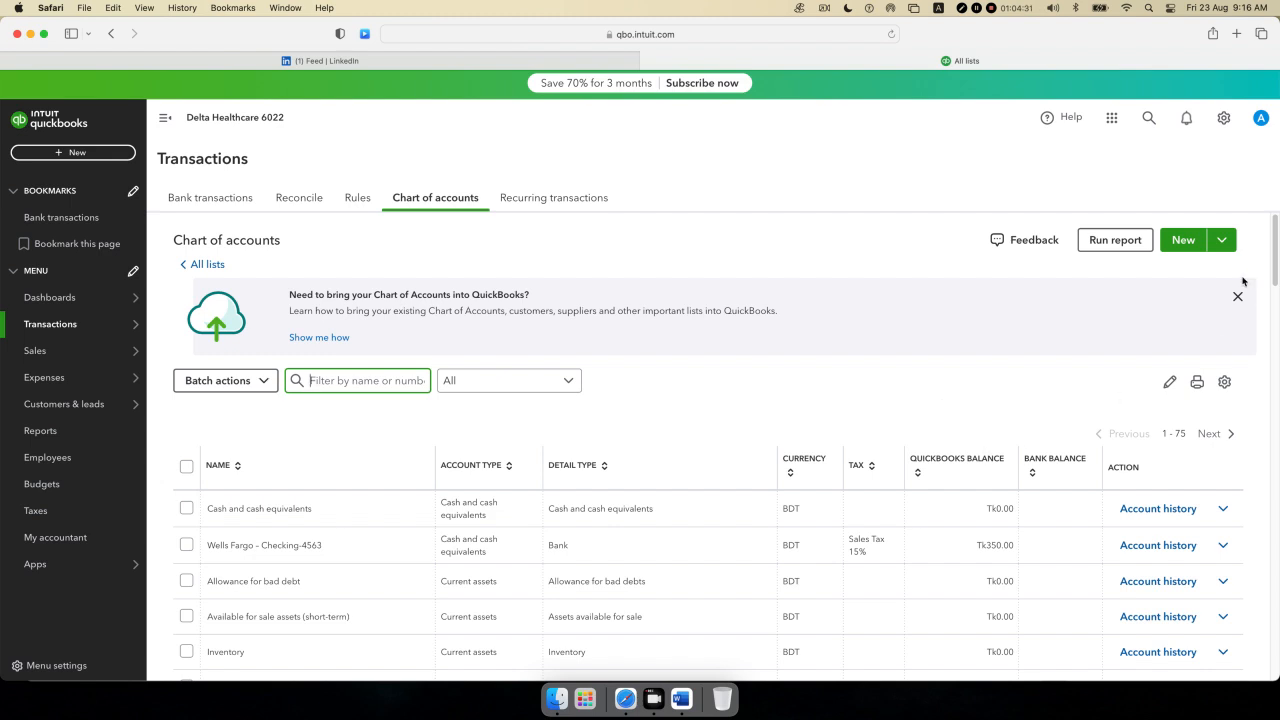
# - Start an accounts import, download the sample file, and open QuickBooks_Online_COA_Sample_File.xls in Excel
pyautogui.click(1220, 238)
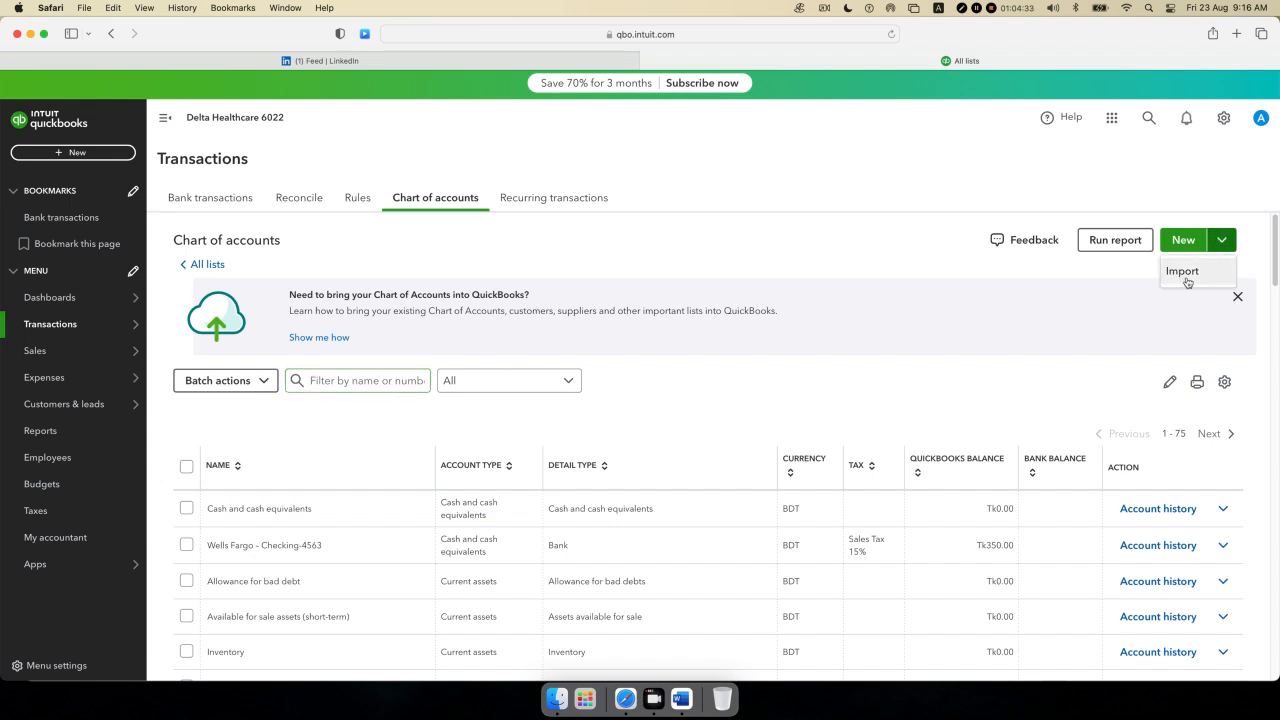
pyautogui.click(1183, 272)
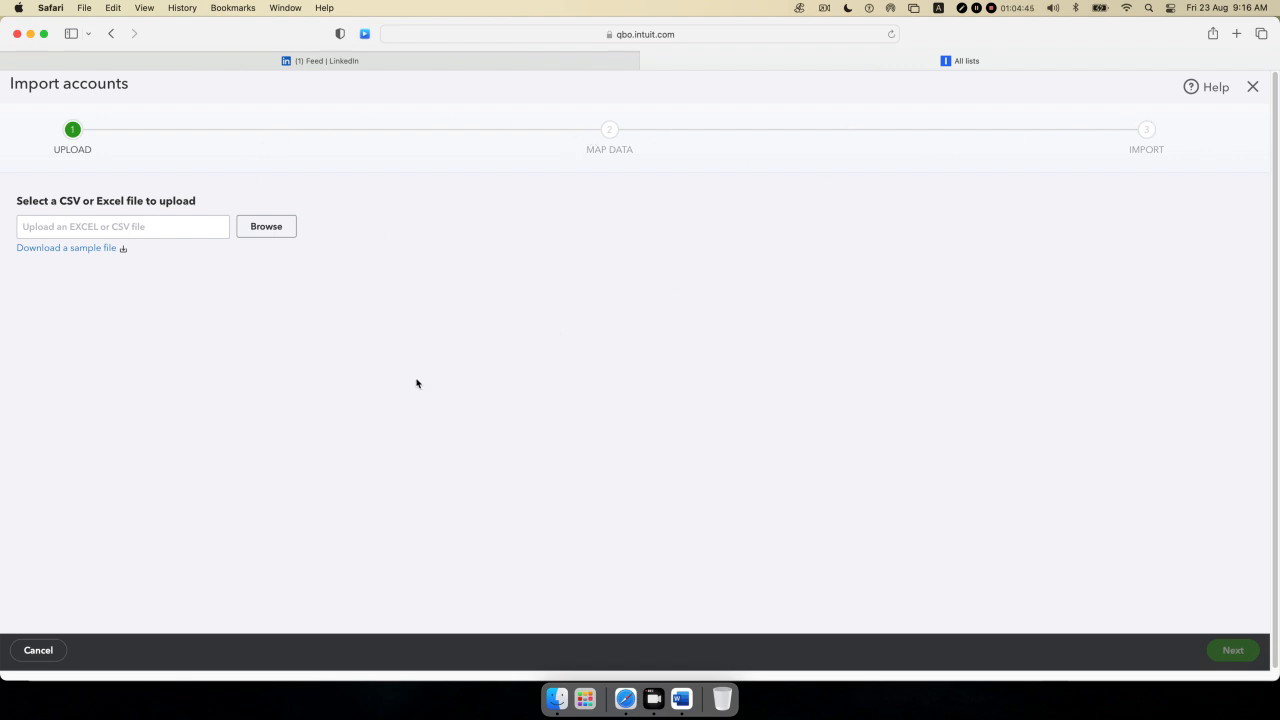
pyautogui.click(73, 251)
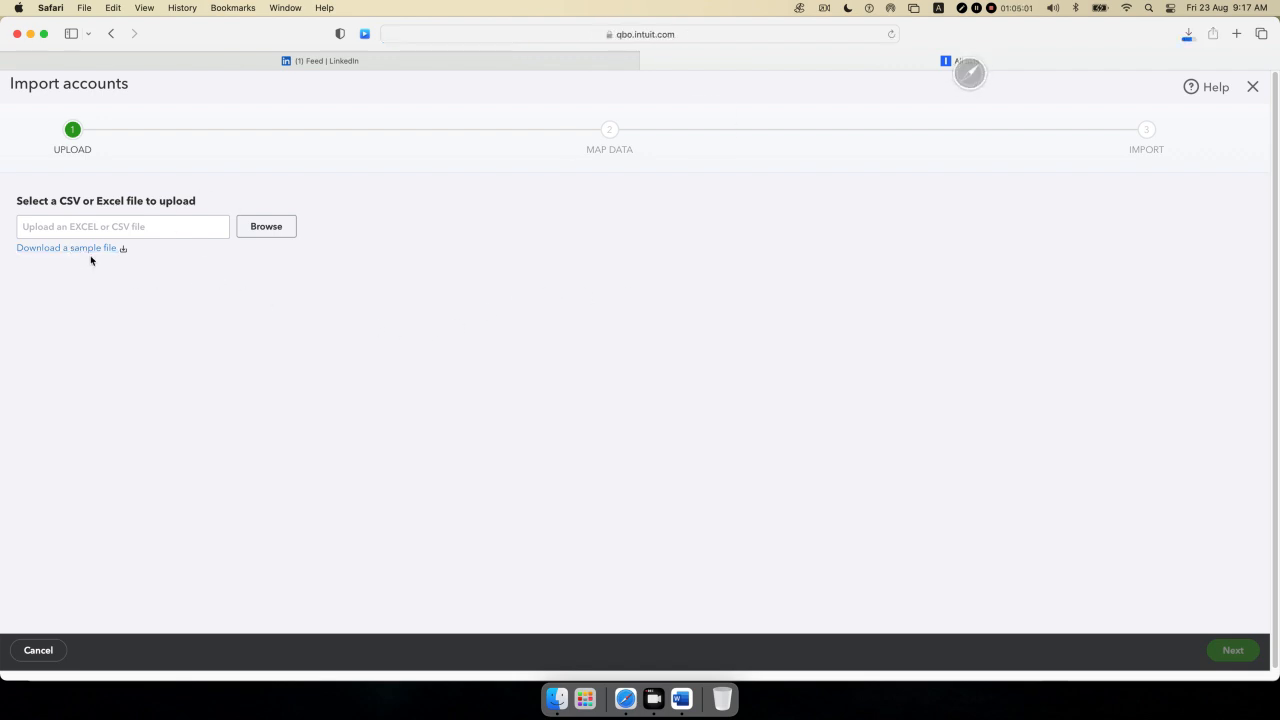
pyautogui.click(1188, 35)
pyautogui.doubleClick(1150, 98)
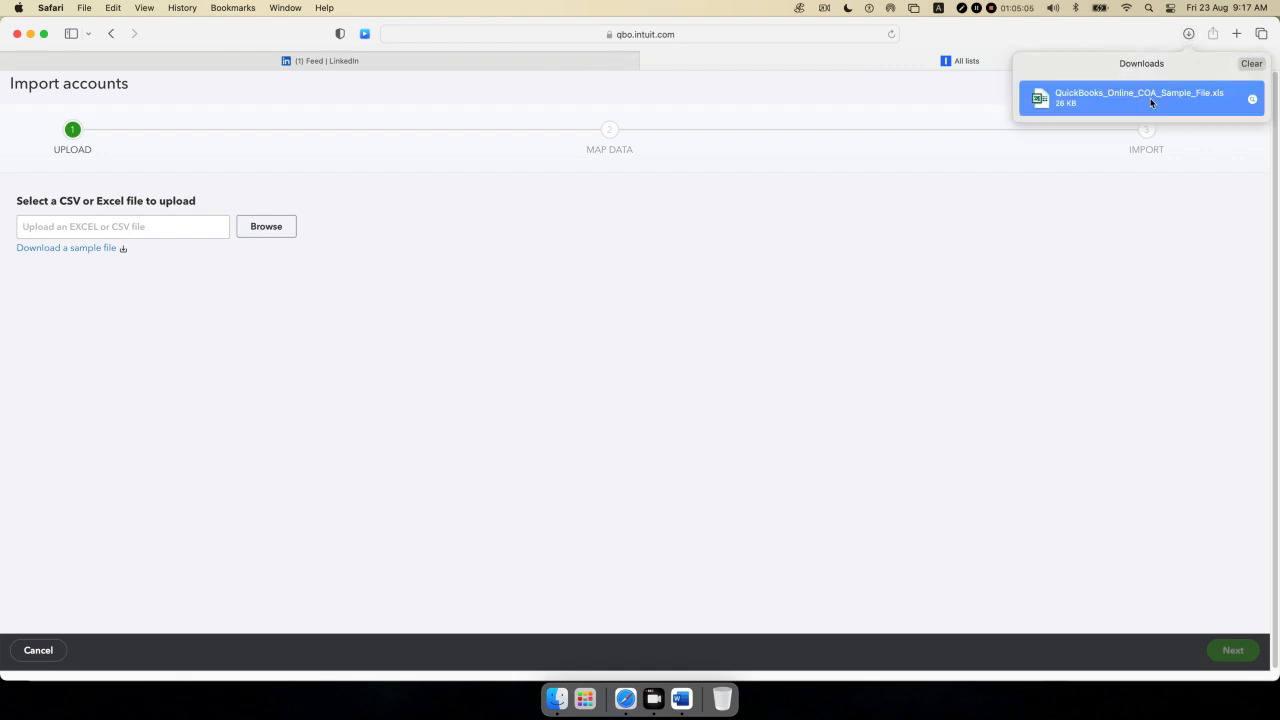
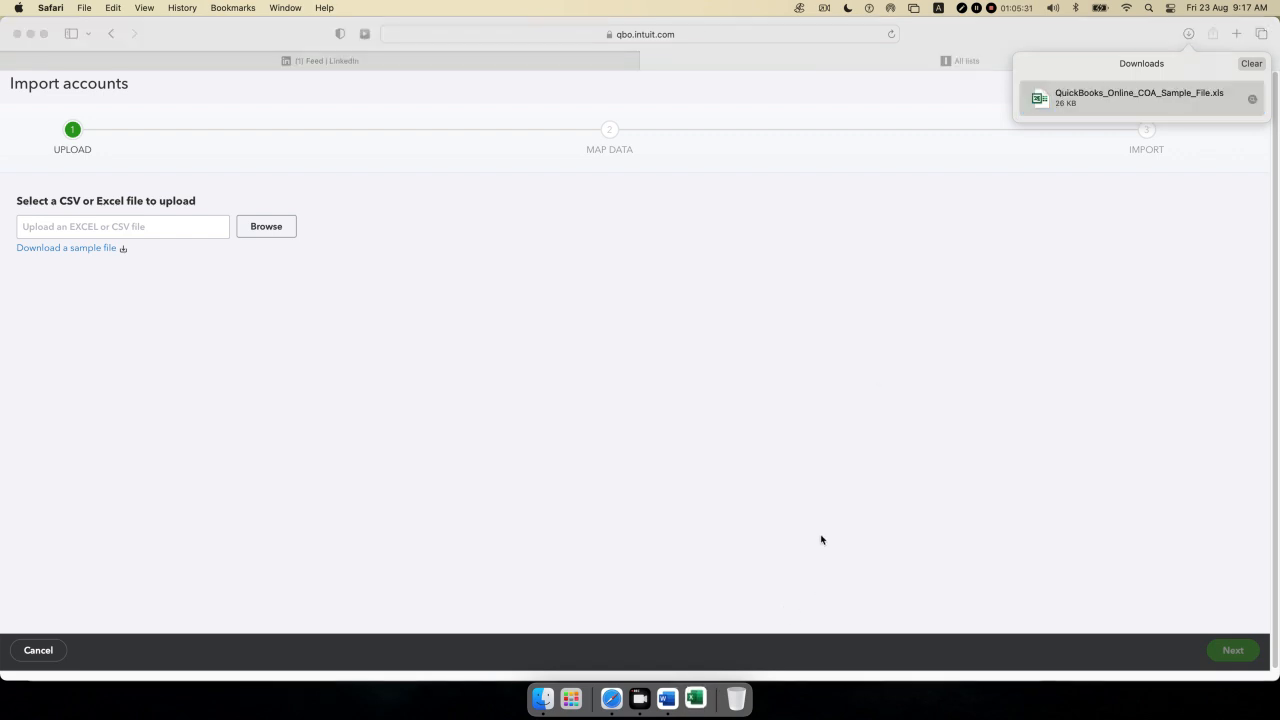
# - Minimise the browser and the Delta Pharma document, and open Class 02 QB-02's Assignment Doc folder in Finder
pyautogui.click(31, 33)
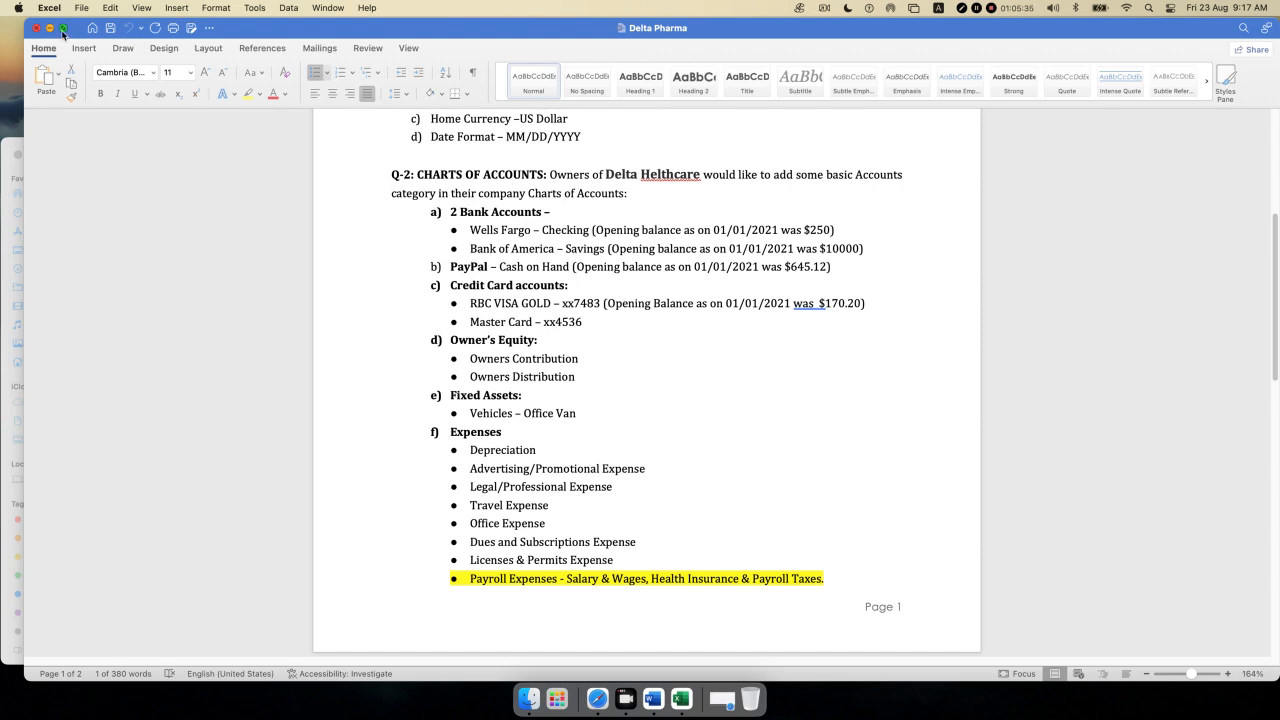
pyautogui.click(50, 29)
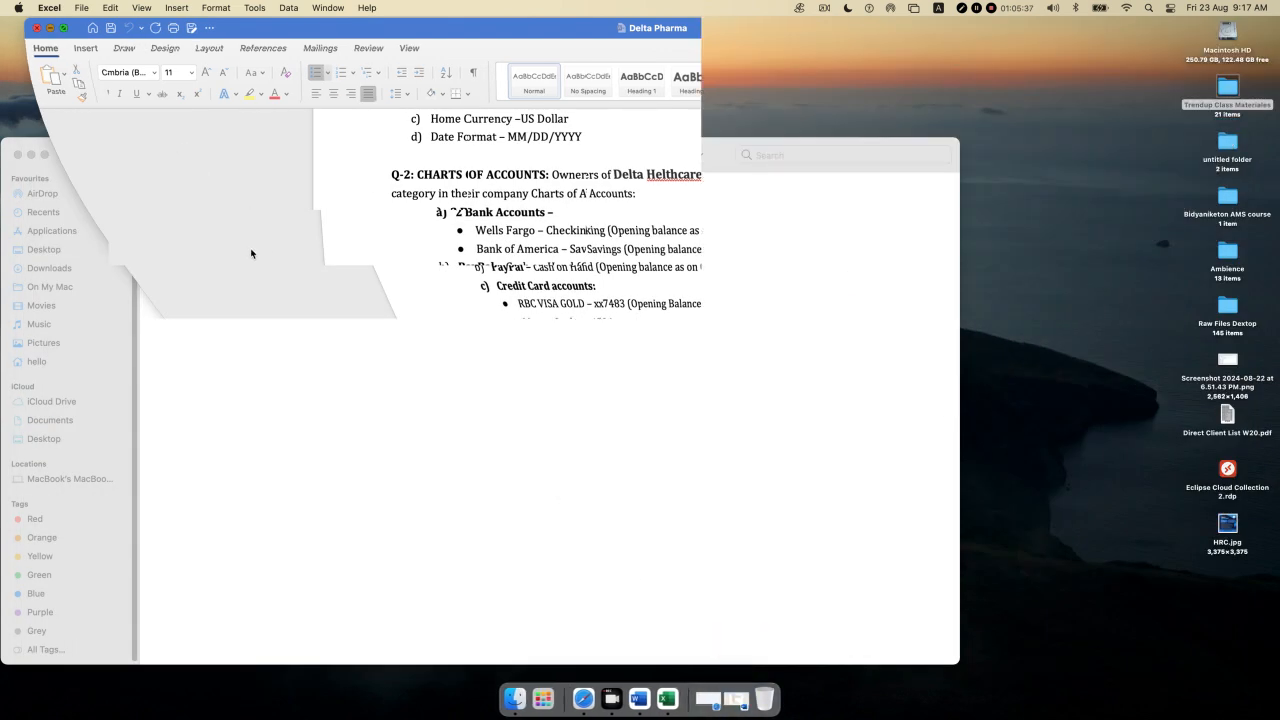
pyautogui.click(267, 381)
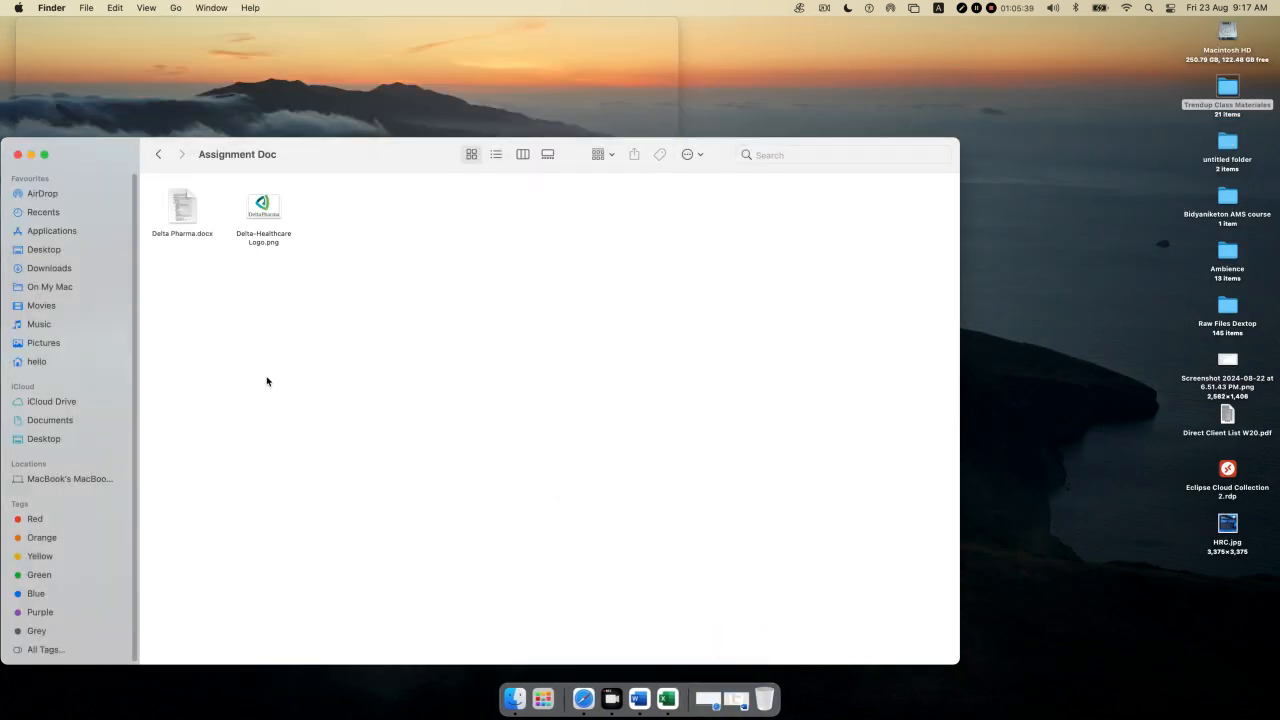
pyautogui.click(159, 155)
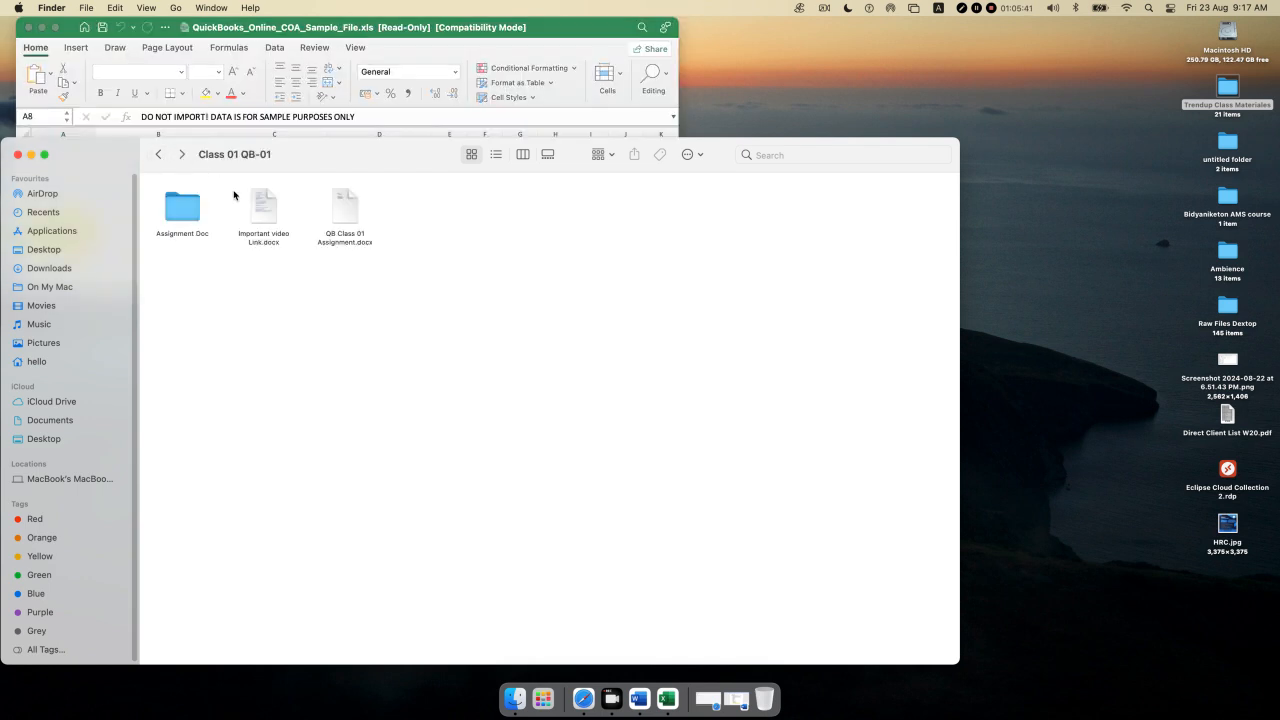
pyautogui.click(159, 155)
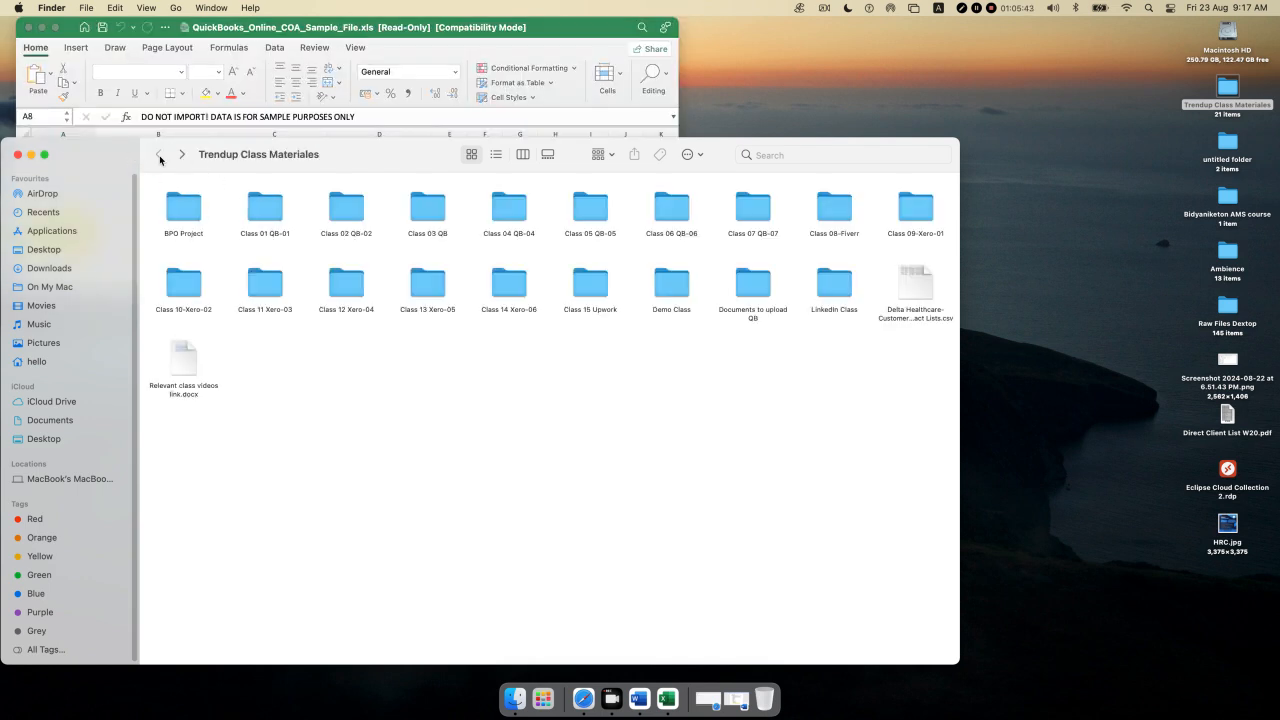
pyautogui.doubleClick(358, 211)
pyautogui.doubleClick(185, 210)
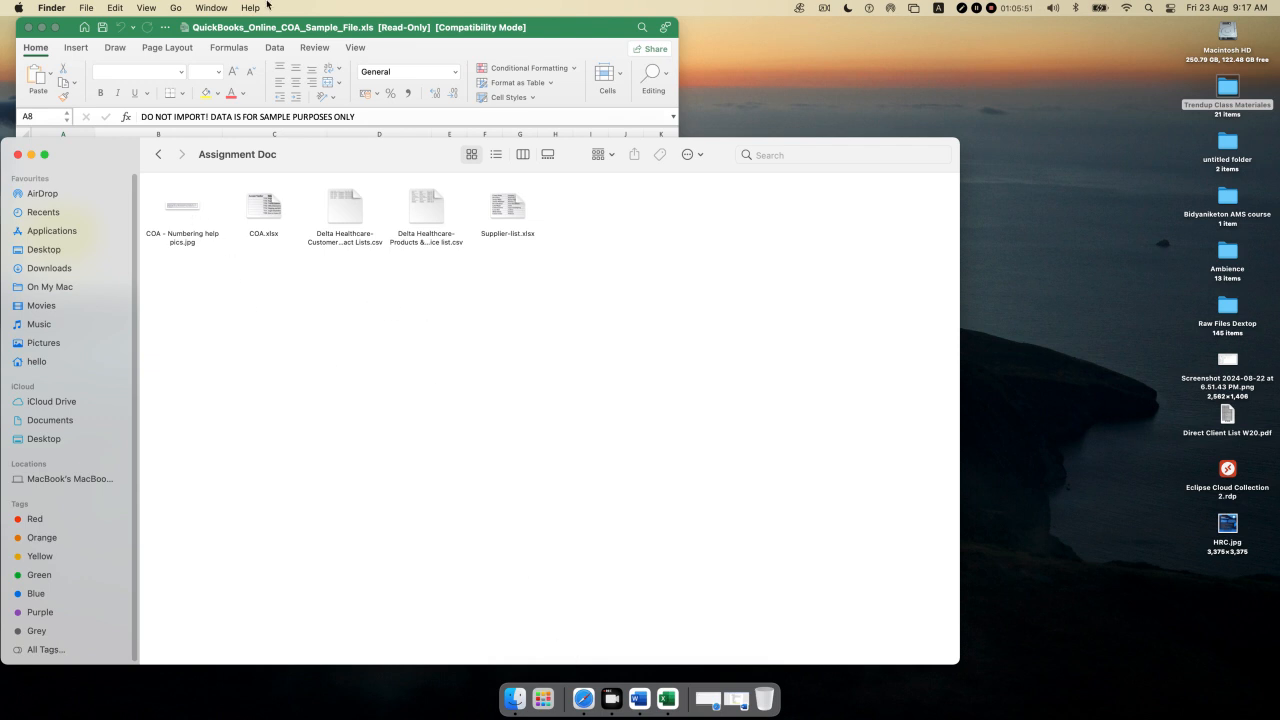
# - Enlarge the sample file's window and review its Account Number, Account Name, Type, Detail Type and Currency headings
pyautogui.click(290, 34)
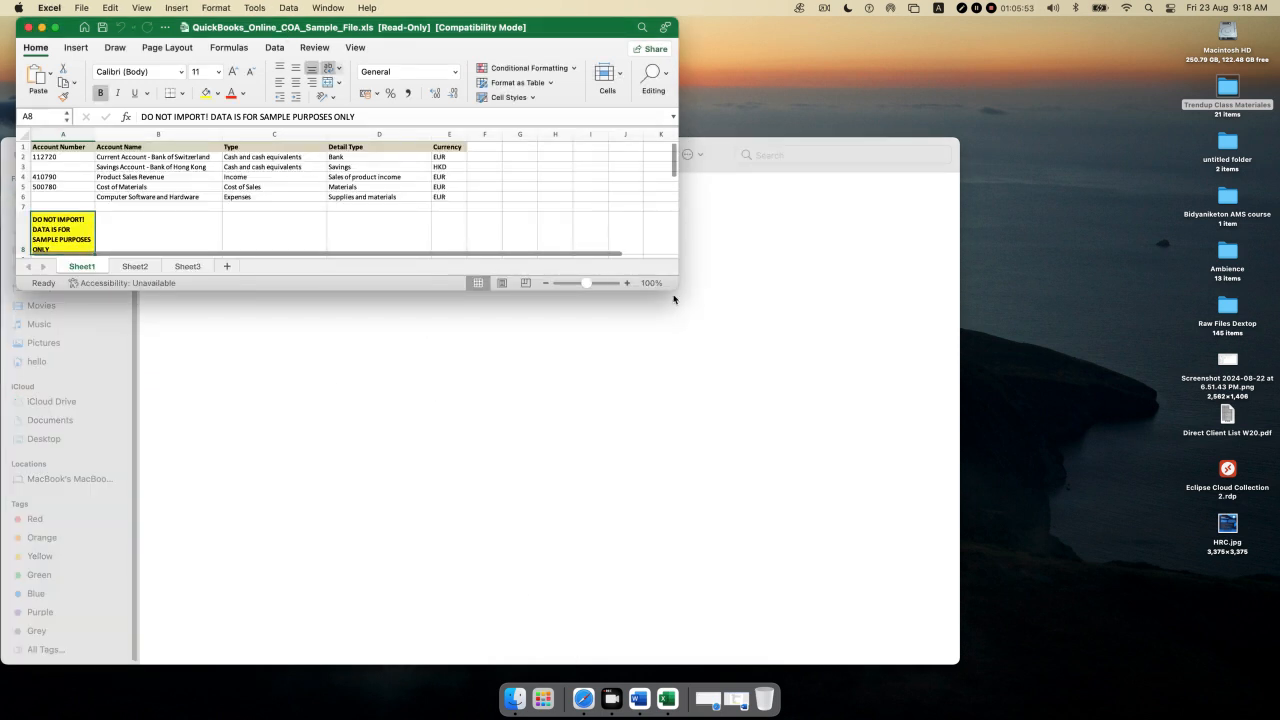
pyautogui.moveTo(676, 286); pyautogui.dragTo(1104, 535)
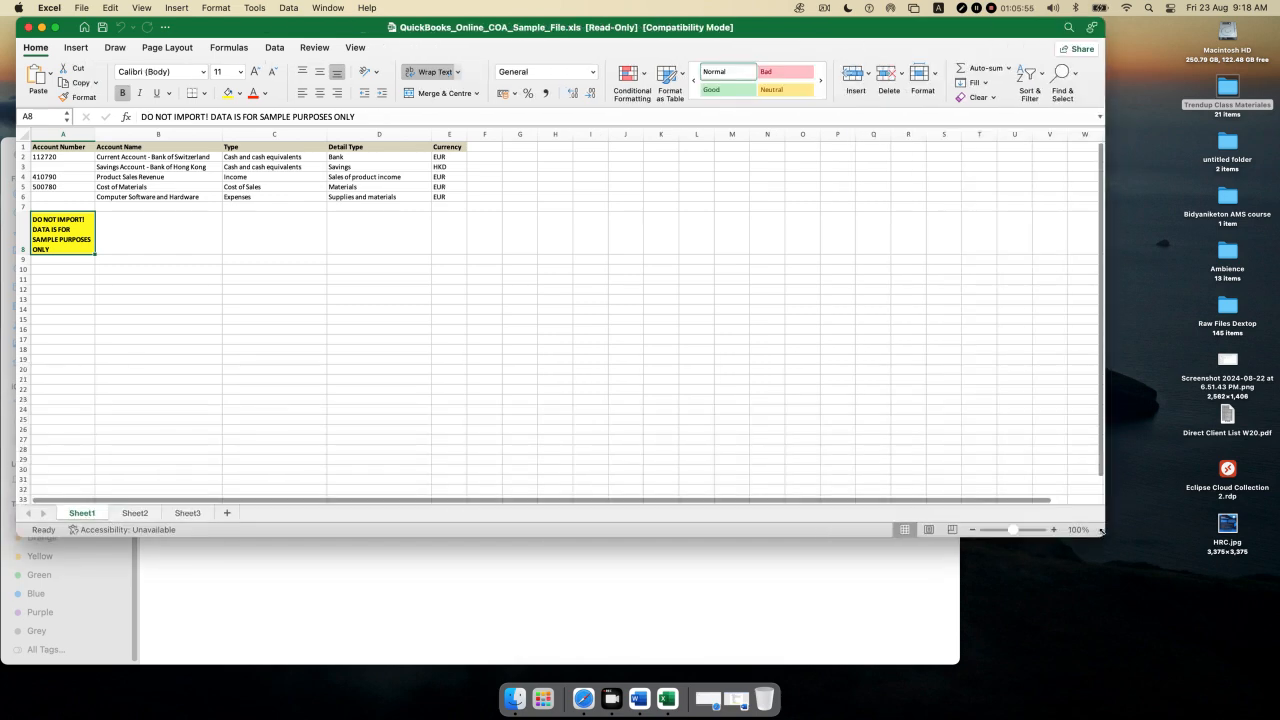
pyautogui.moveTo(422, 28)
pyautogui.mouseDown()
pyautogui.moveTo(440, 28)
pyautogui.moveTo(421, 28)
pyautogui.mouseUp()
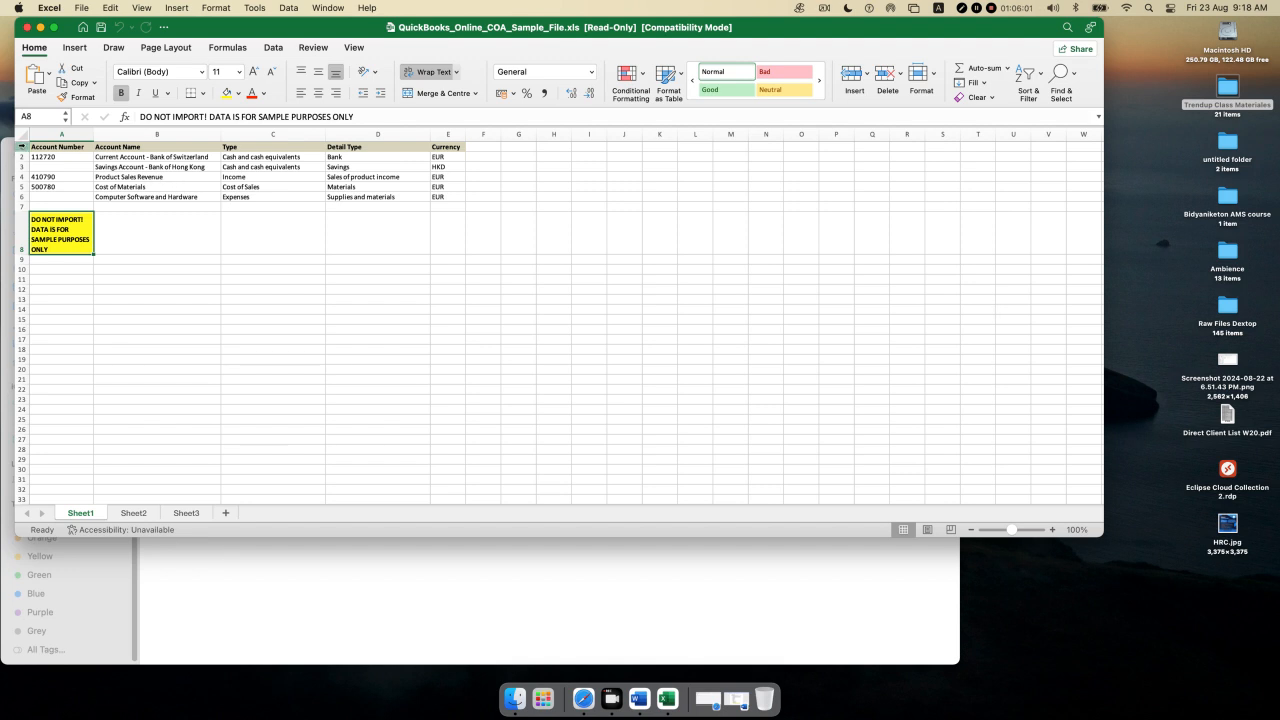
pyautogui.click(22, 146)
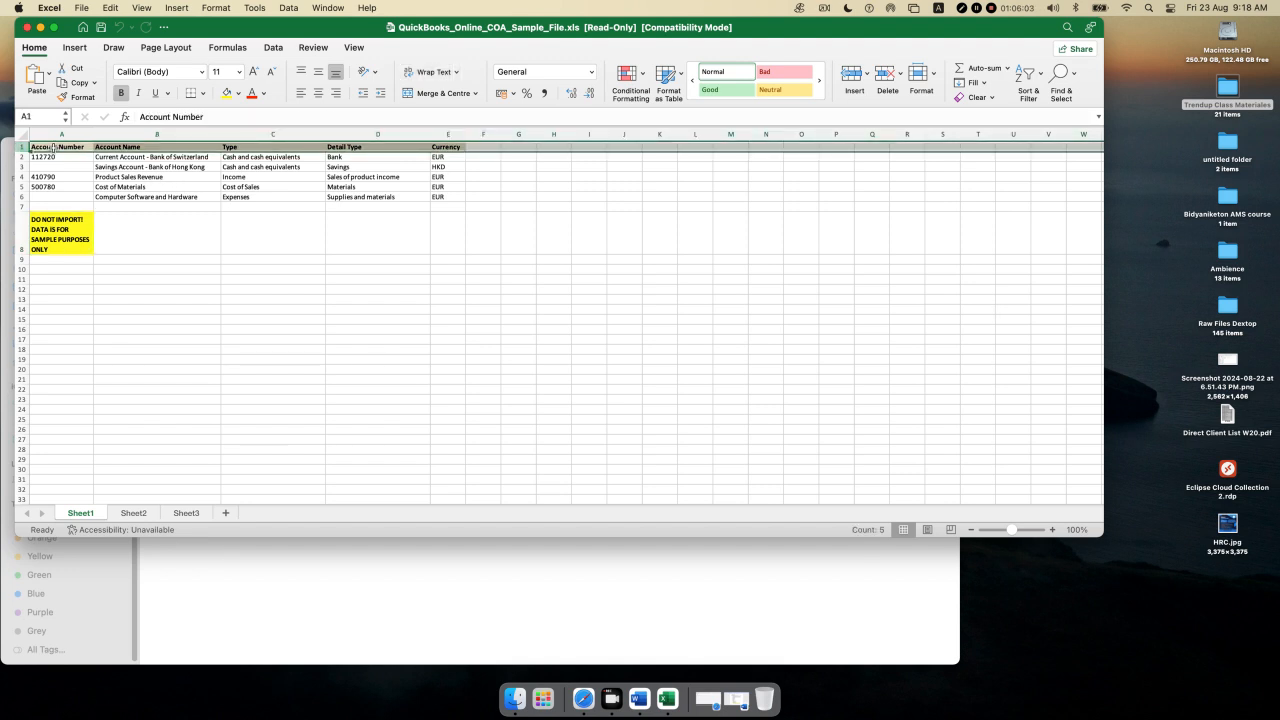
pyautogui.click(52, 147)
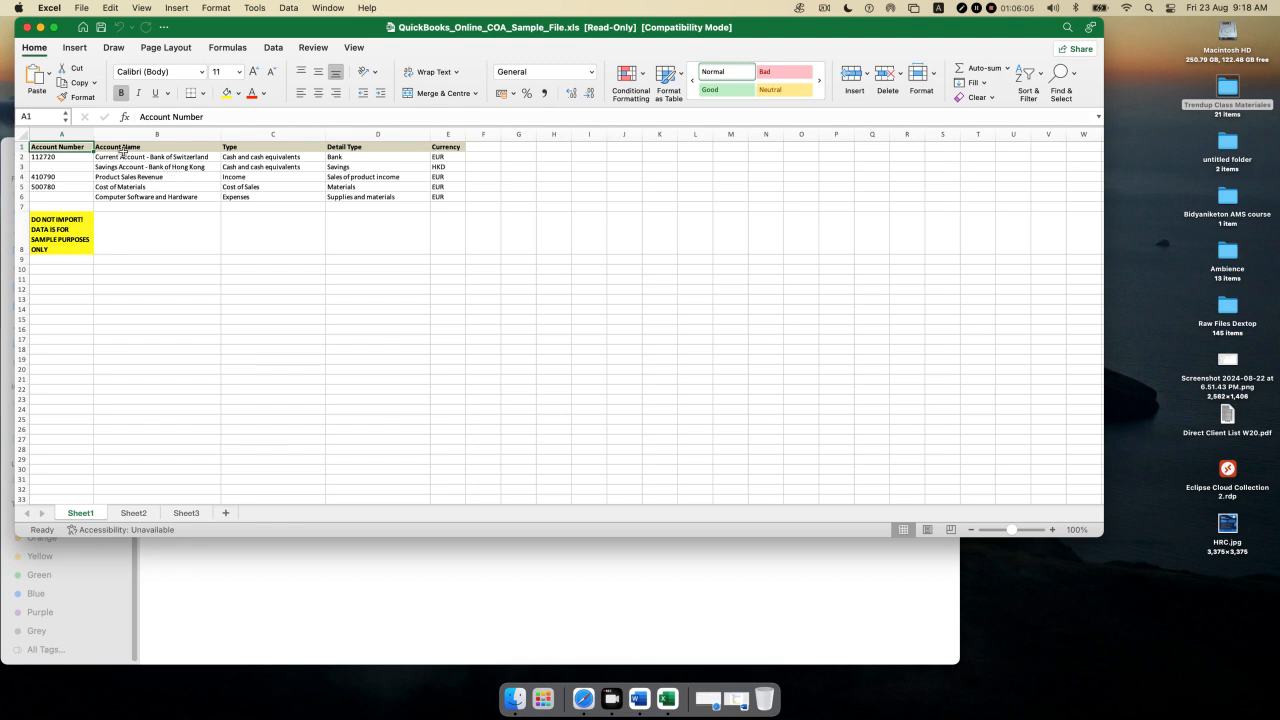
pyautogui.click(130, 148)
pyautogui.click(244, 148)
pyautogui.click(370, 148)
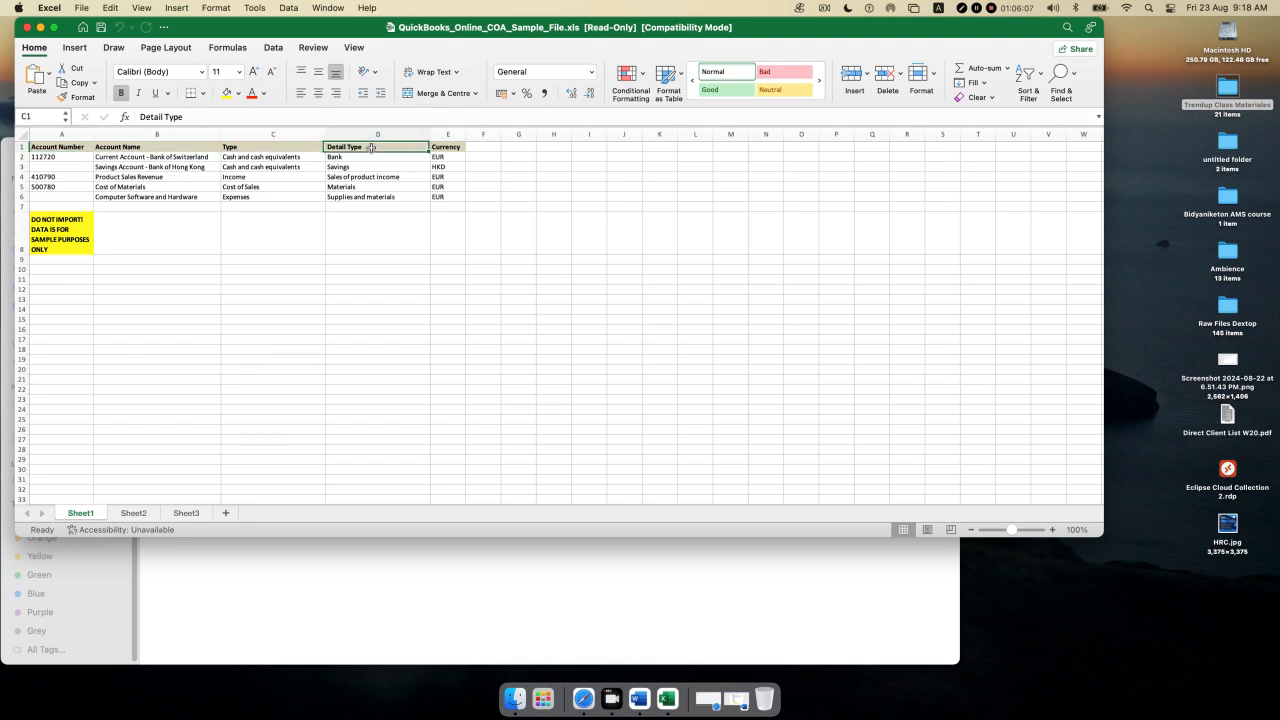
pyautogui.click(457, 148)
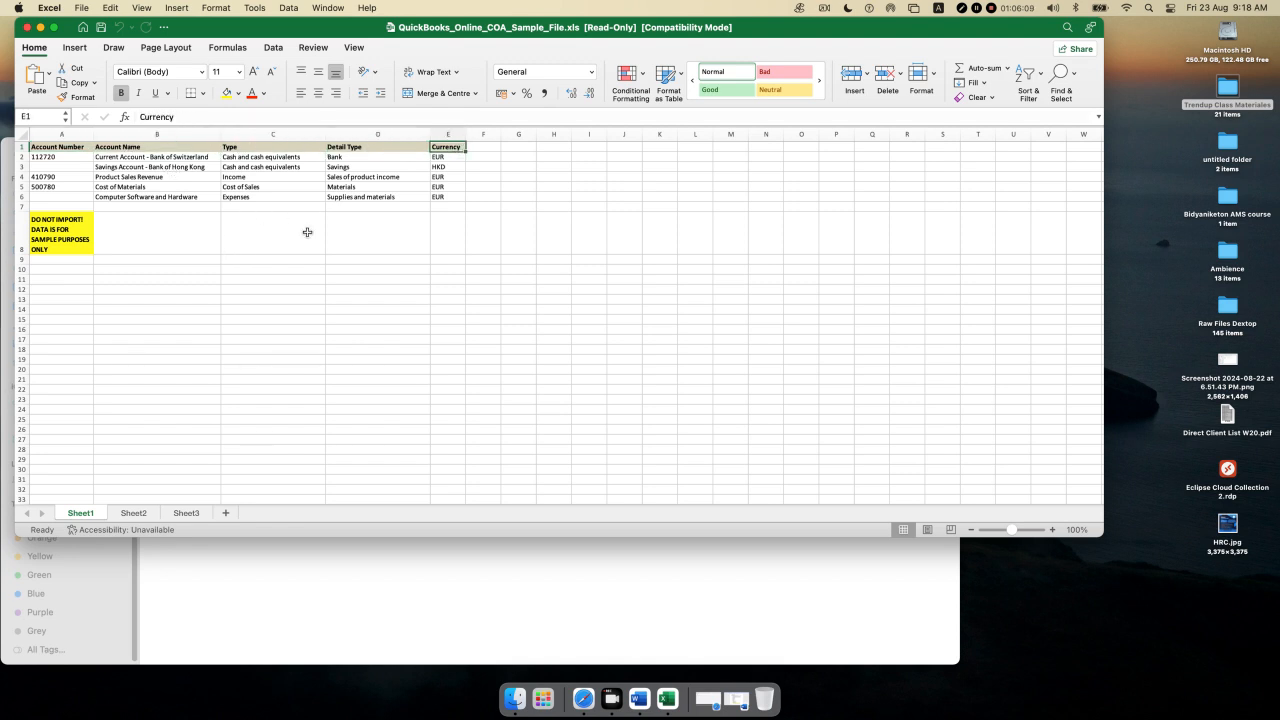
# - Delete rows 2 to 11 from the sample file's Sheet1, leaving only the header row
pyautogui.moveTo(20, 157); pyautogui.dragTo(20, 281)
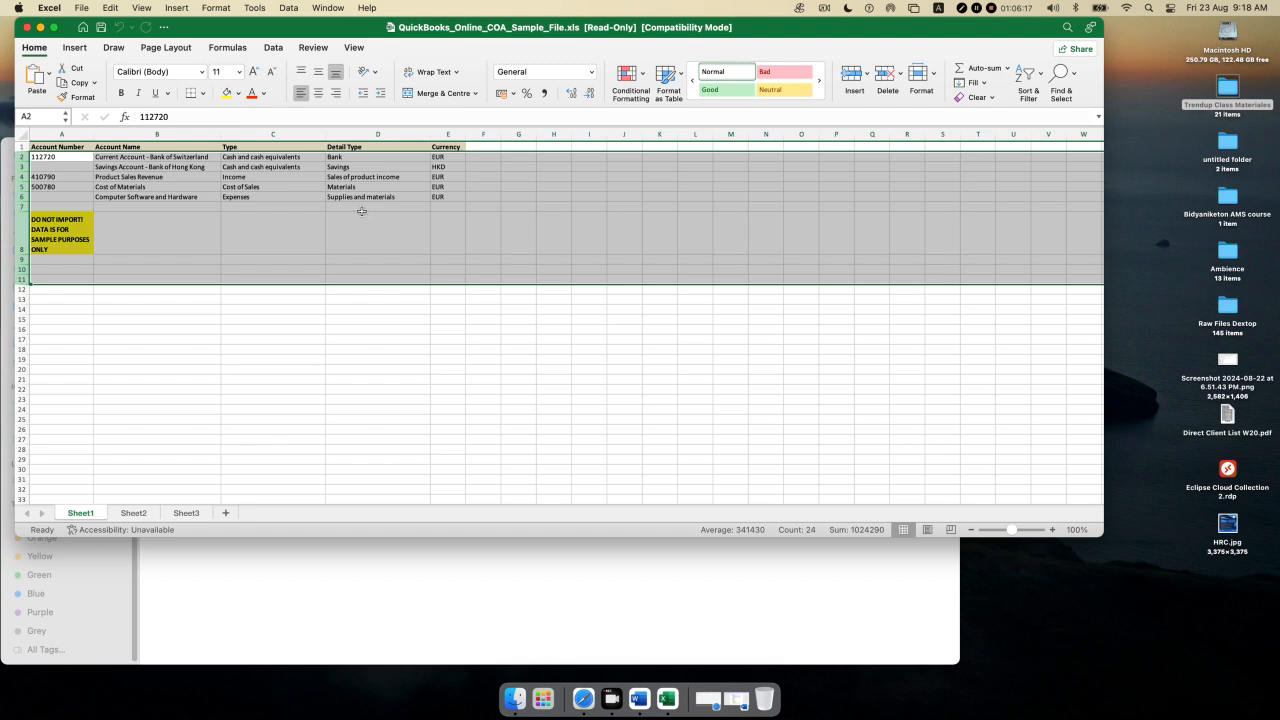
pyautogui.rightClick(24, 179)
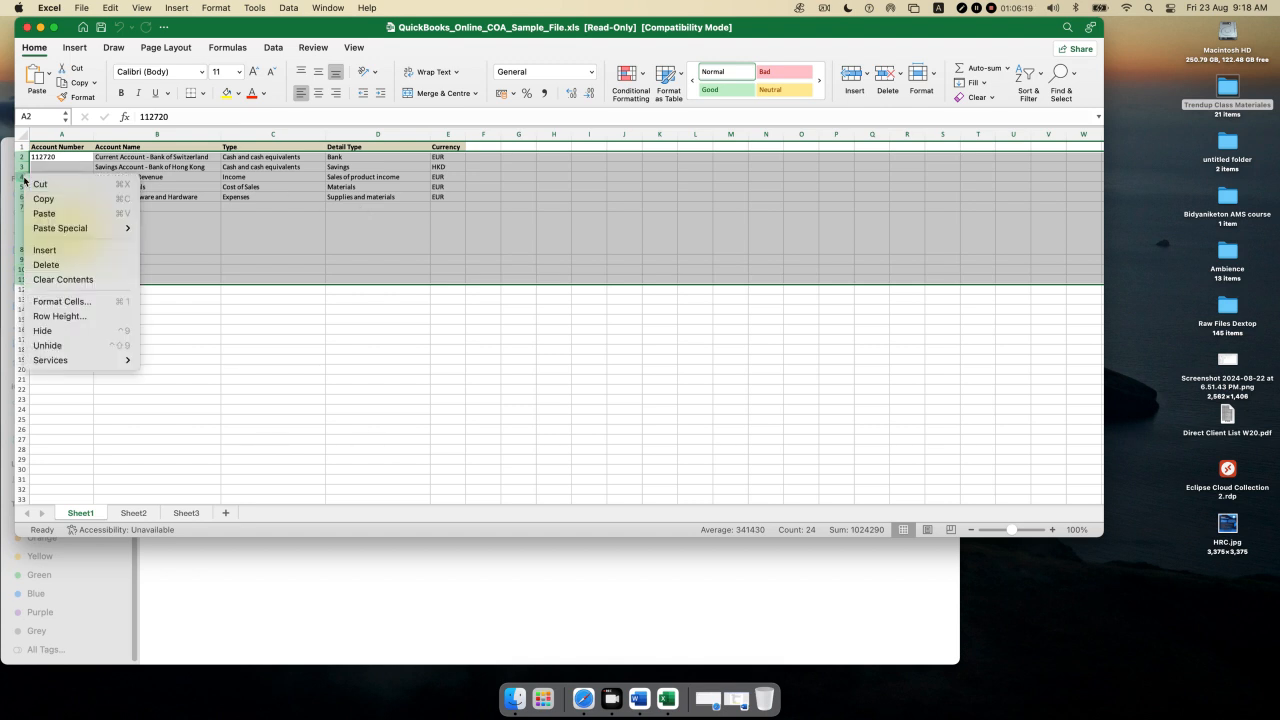
pyautogui.click(47, 264)
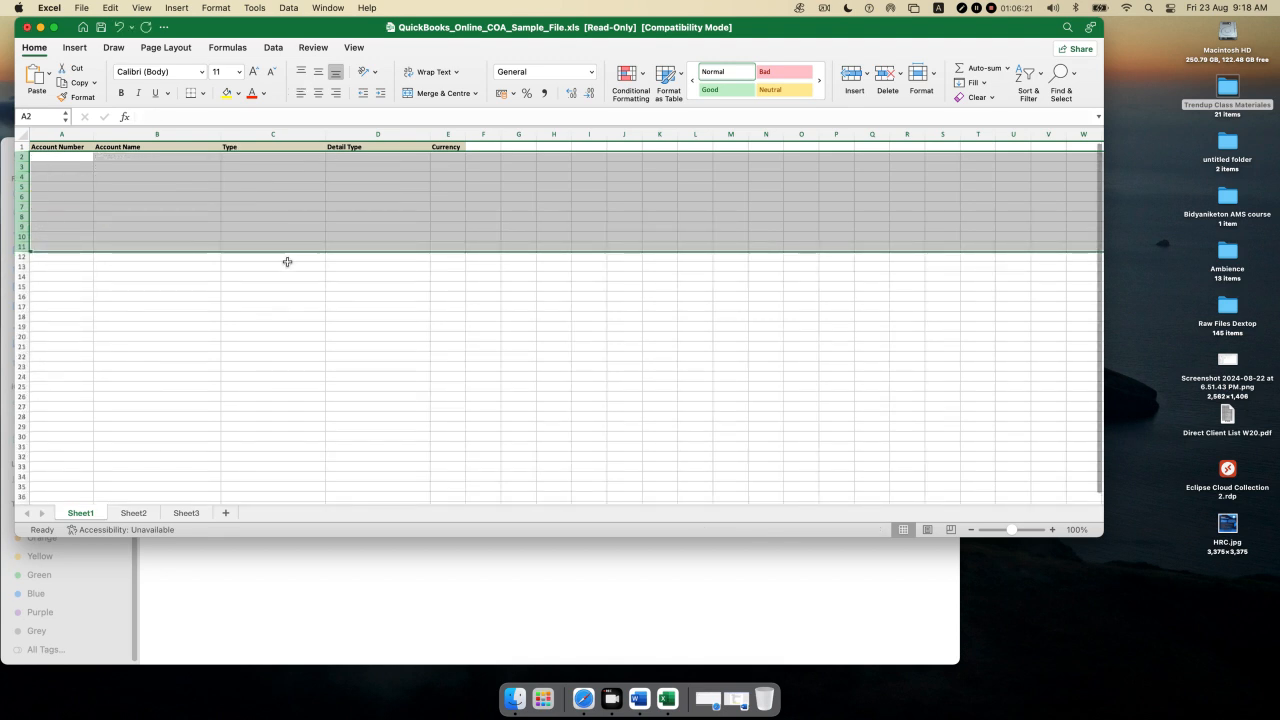
pyautogui.click(287, 262)
pyautogui.click(22, 147)
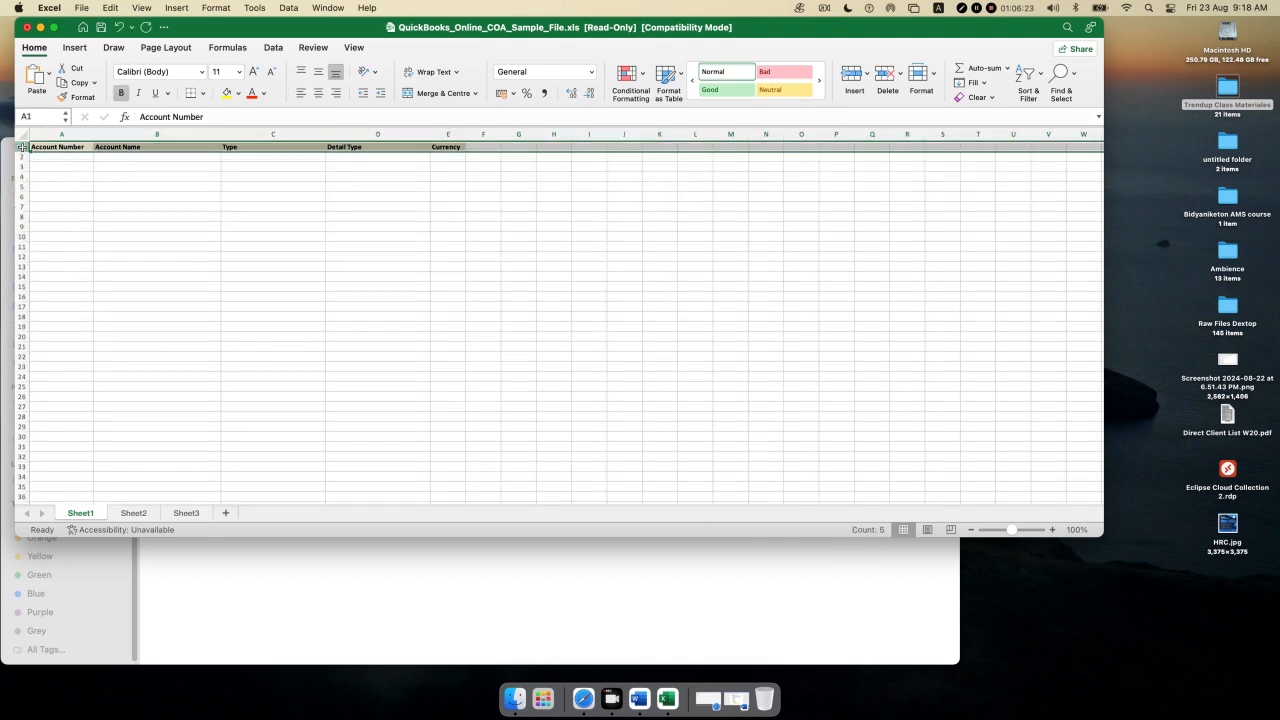
pyautogui.click(229, 207)
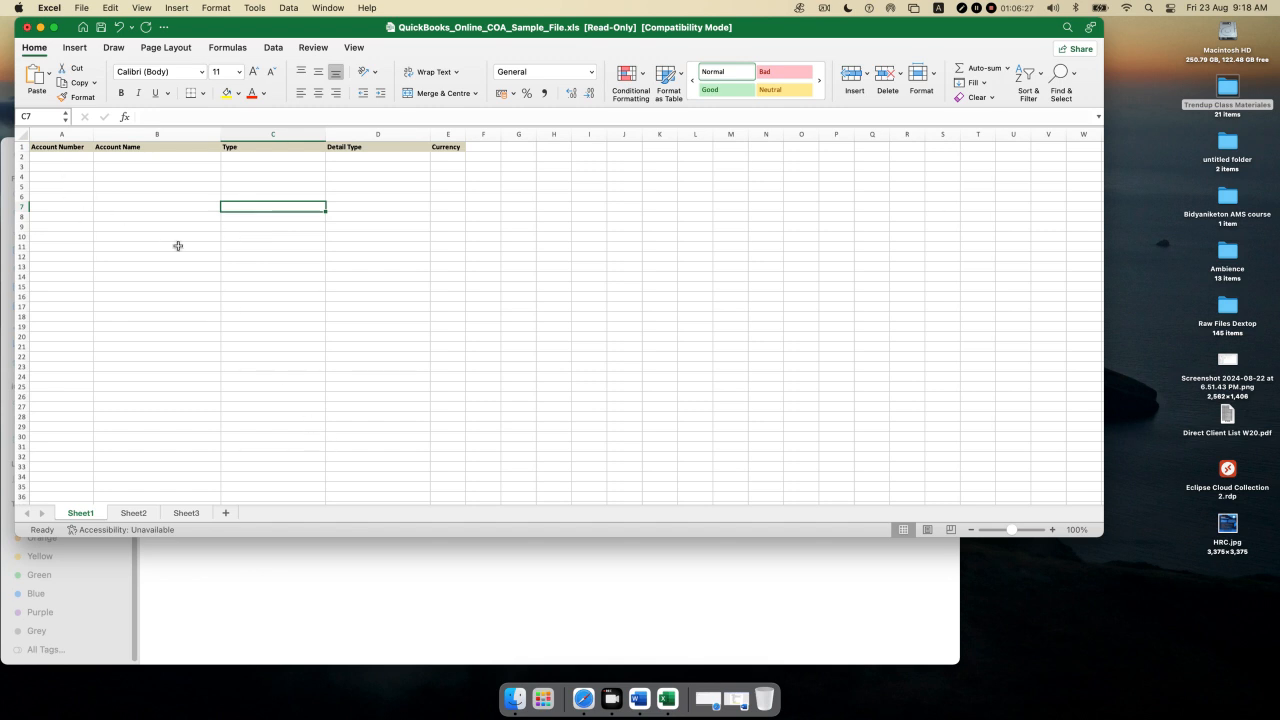
# - Minimise the sample file, open COA.xlsx from the Assignment Doc folder, and move its window to the top of the desktop
pyautogui.click(39, 27)
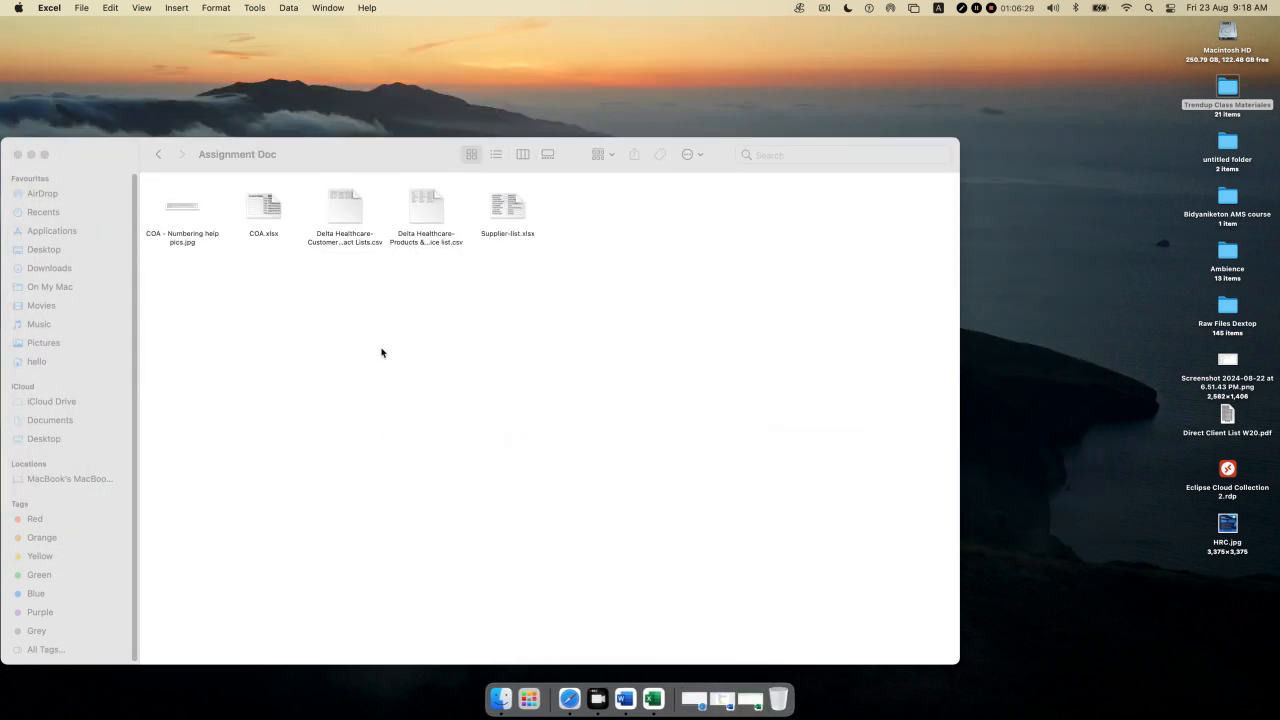
pyautogui.click(181, 210)
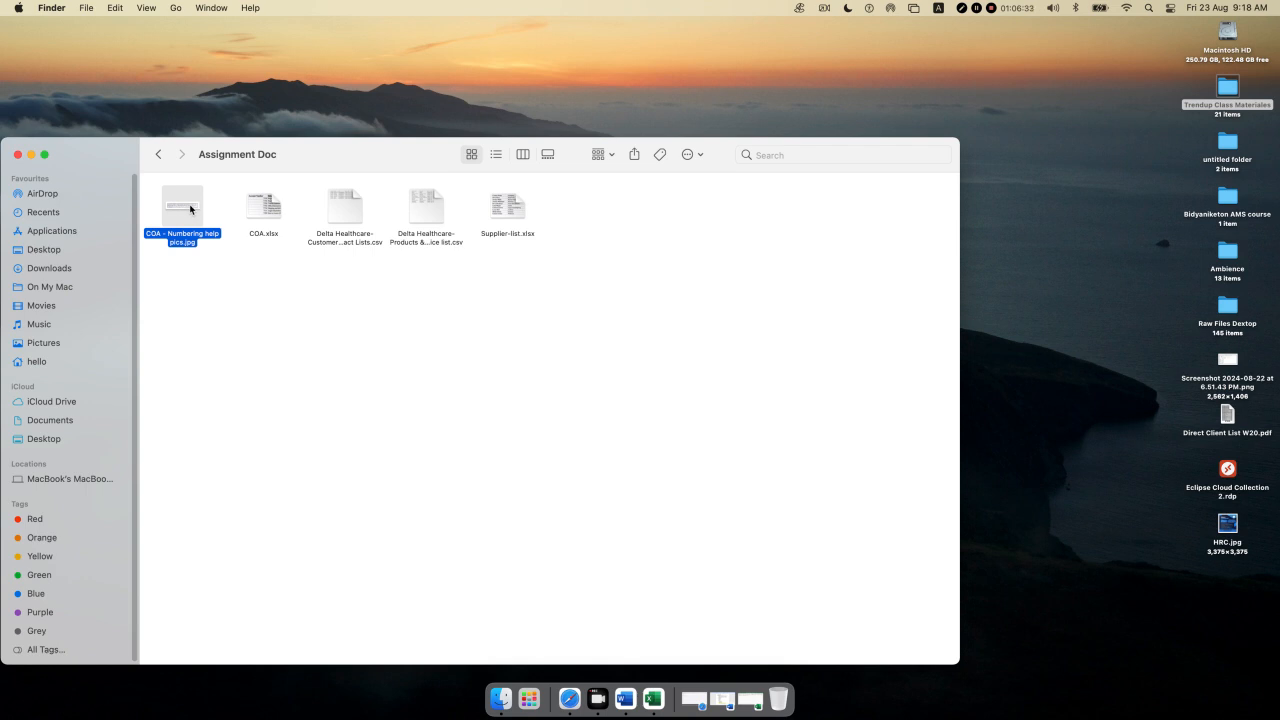
pyautogui.doubleClick(262, 208)
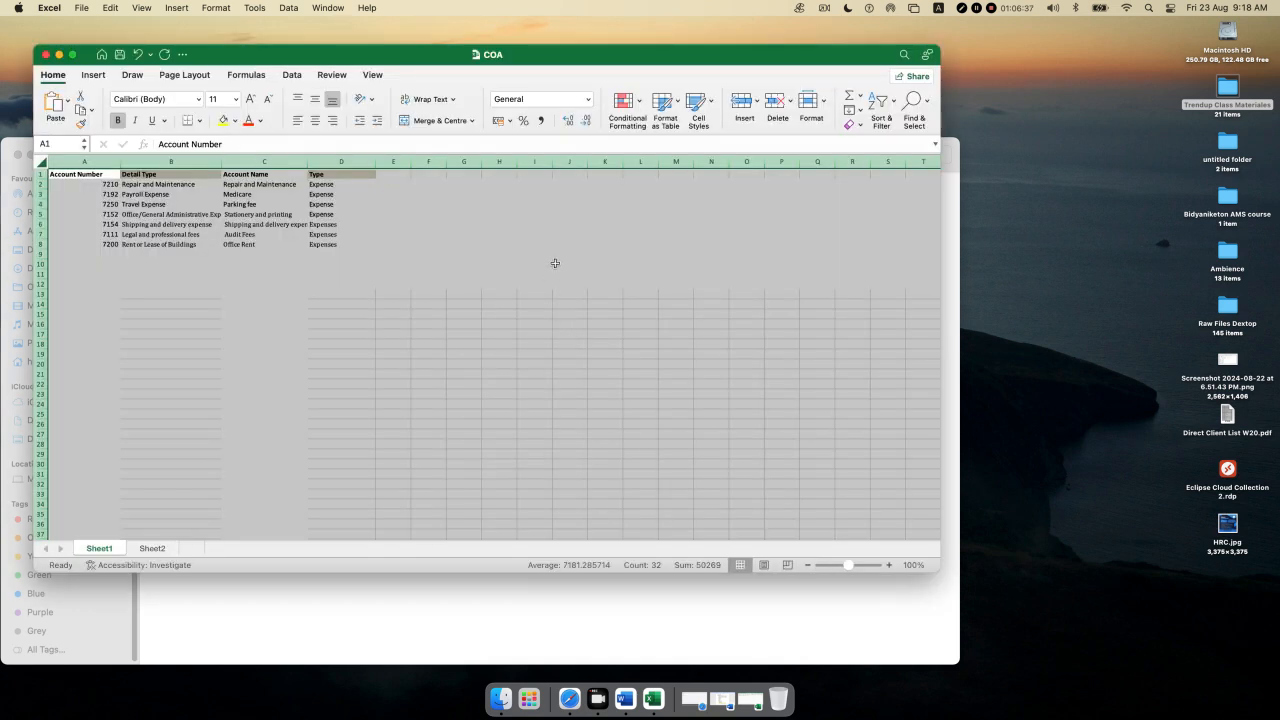
pyautogui.click(380, 294)
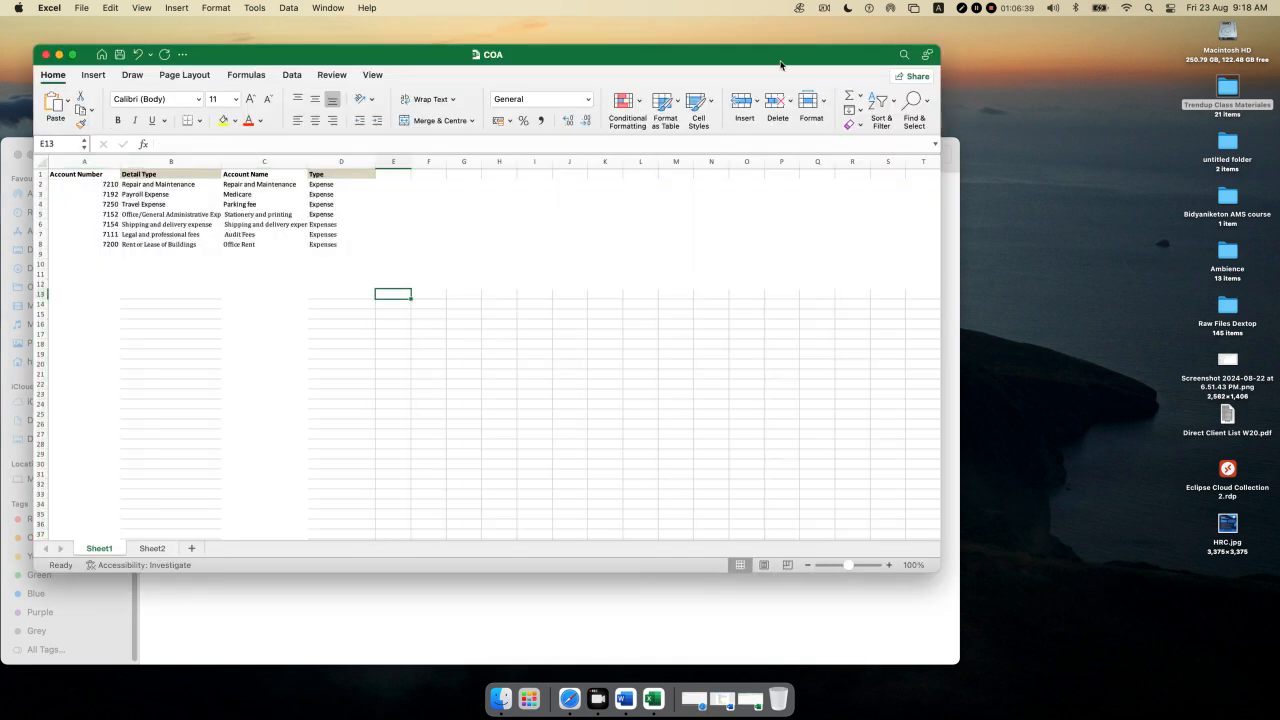
pyautogui.moveTo(782, 64); pyautogui.dragTo(811, 37)
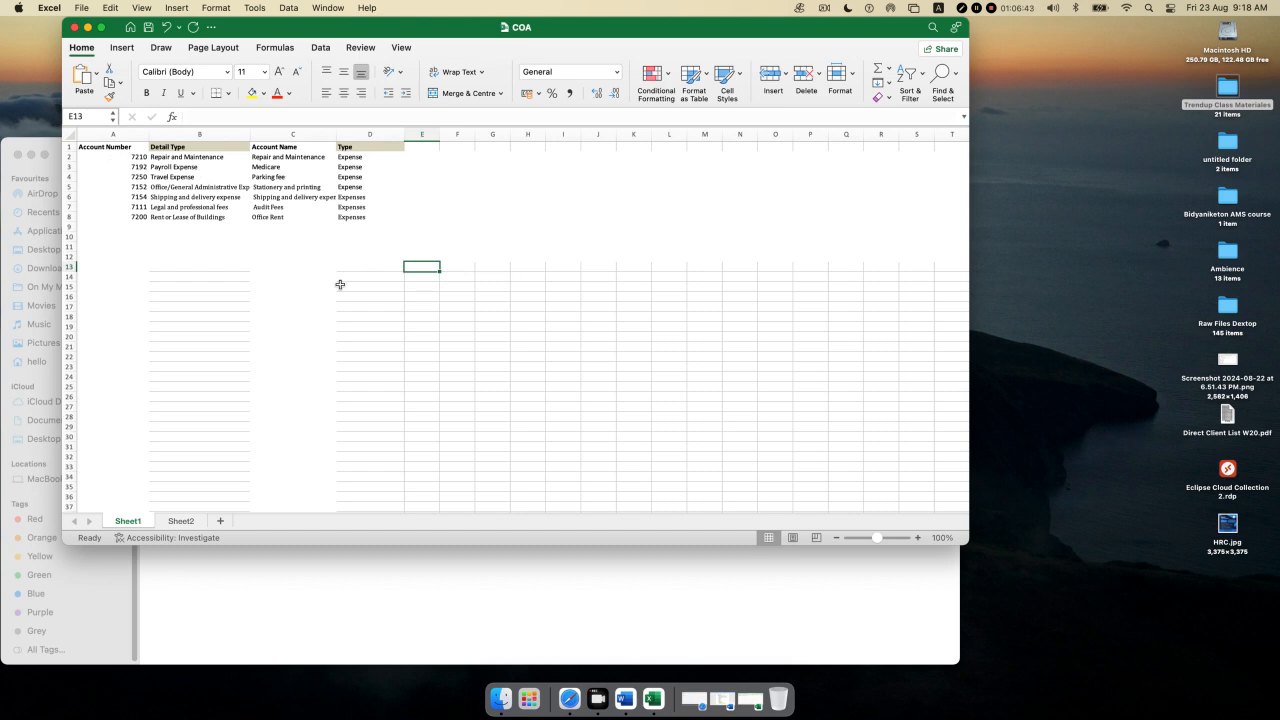
# - Copy the seven account numbers from COA.xlsx into the Account Number column of the QuickBooks sample file, starting at A2
pyautogui.click(67, 216)
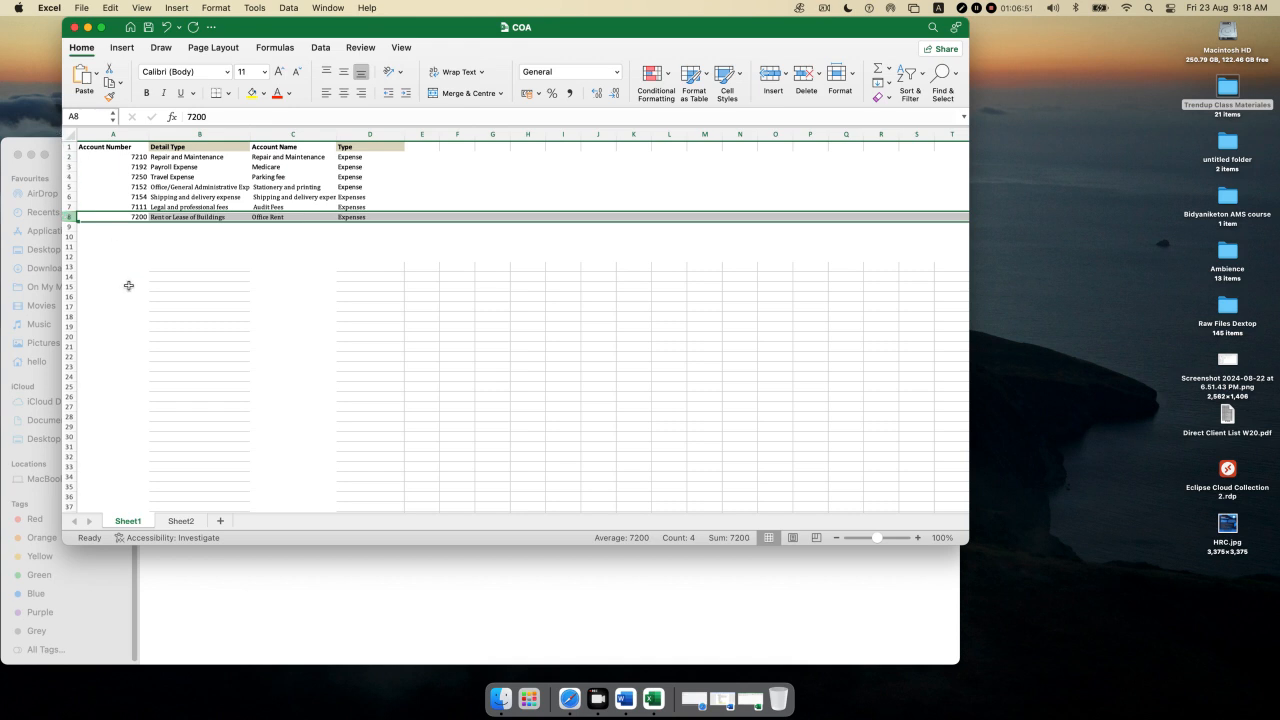
pyautogui.click(334, 286)
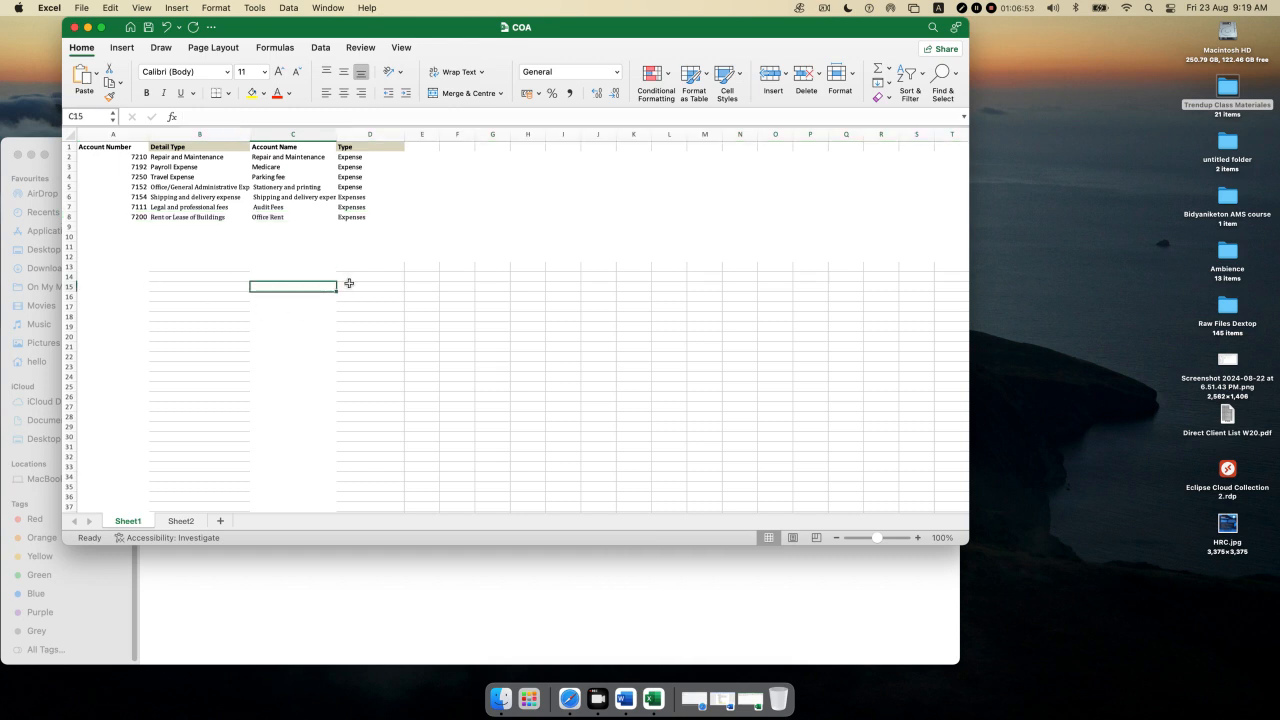
pyautogui.moveTo(131, 155); pyautogui.dragTo(129, 216)
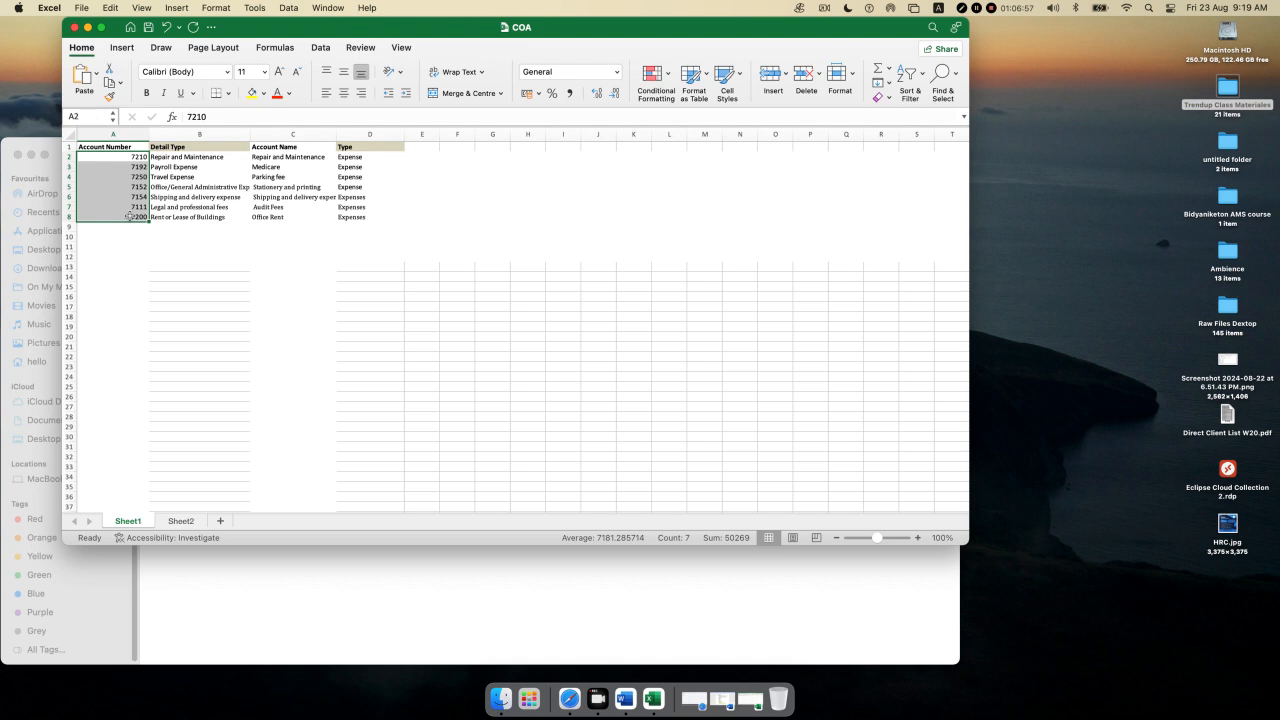
pyautogui.press('super+c')
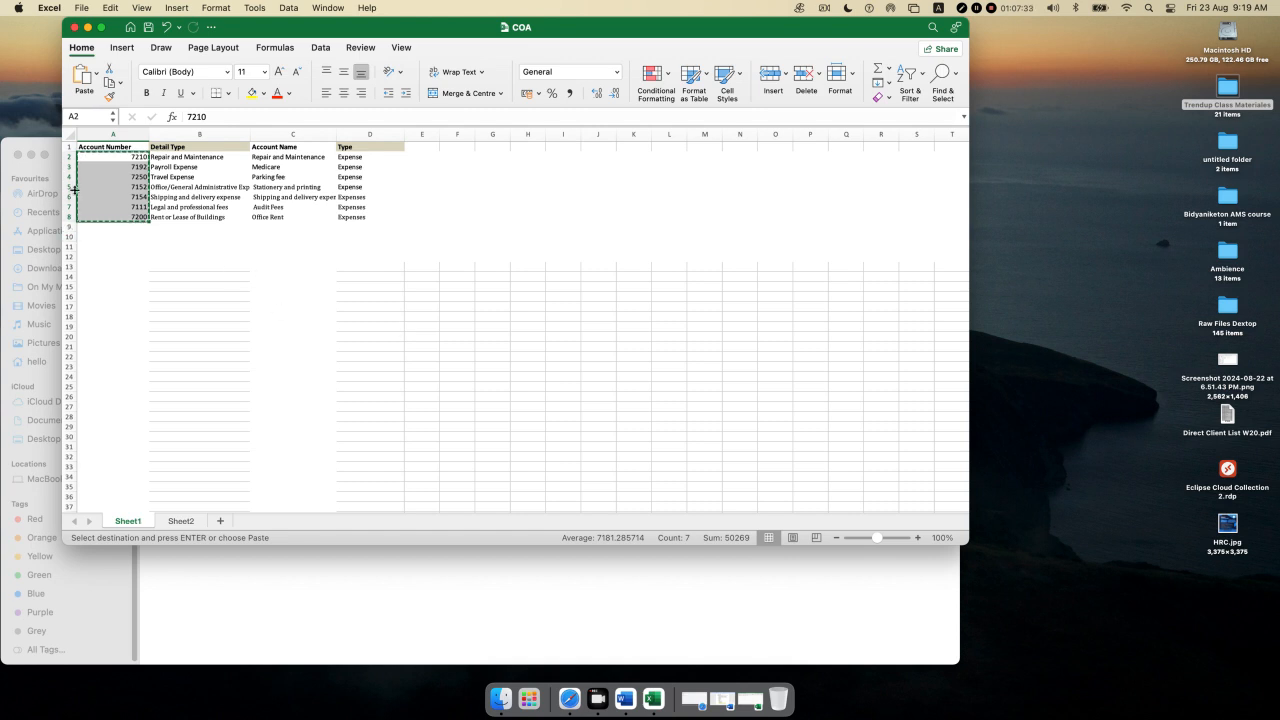
pyautogui.moveTo(125, 160); pyautogui.dragTo(128, 215)
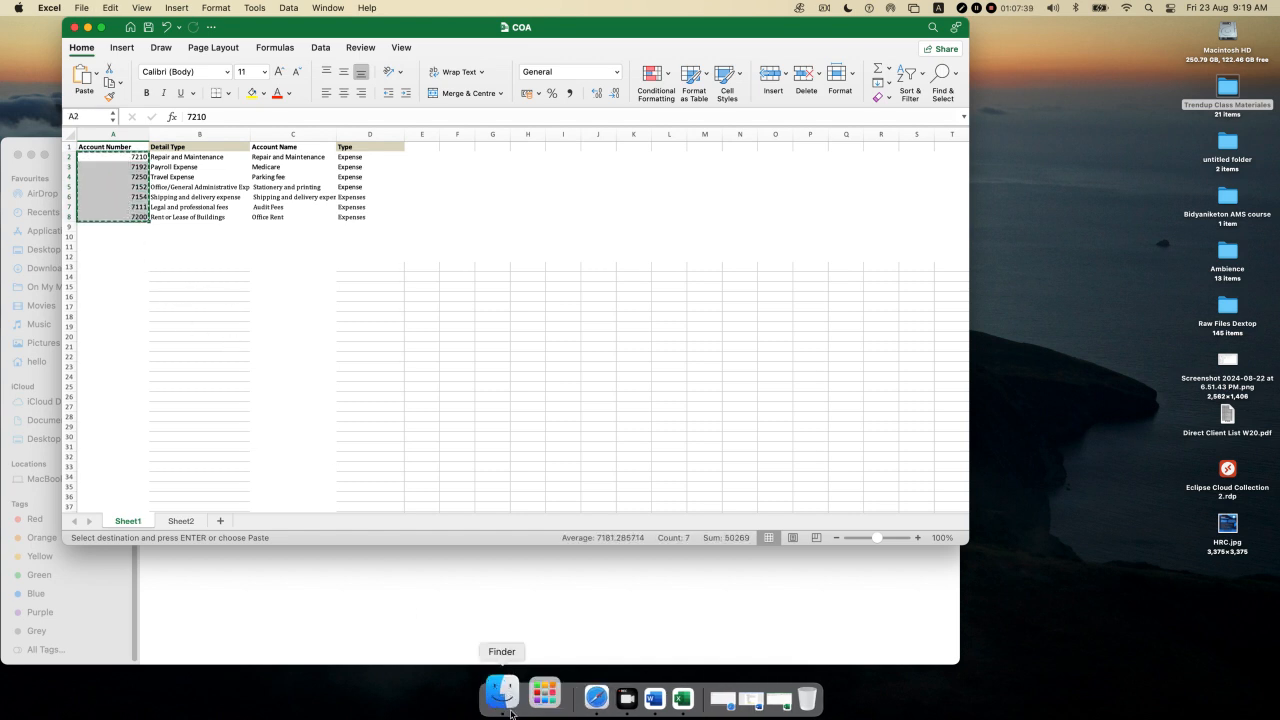
pyautogui.click(88, 27)
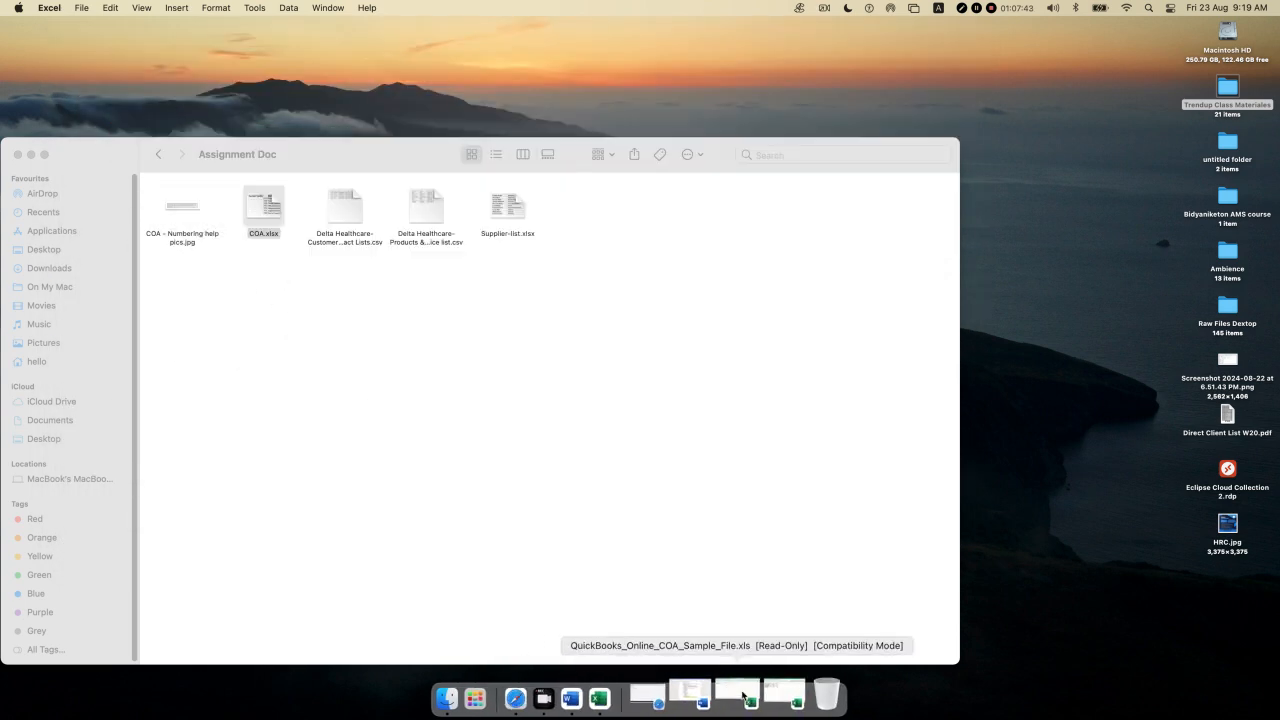
pyautogui.click(742, 693)
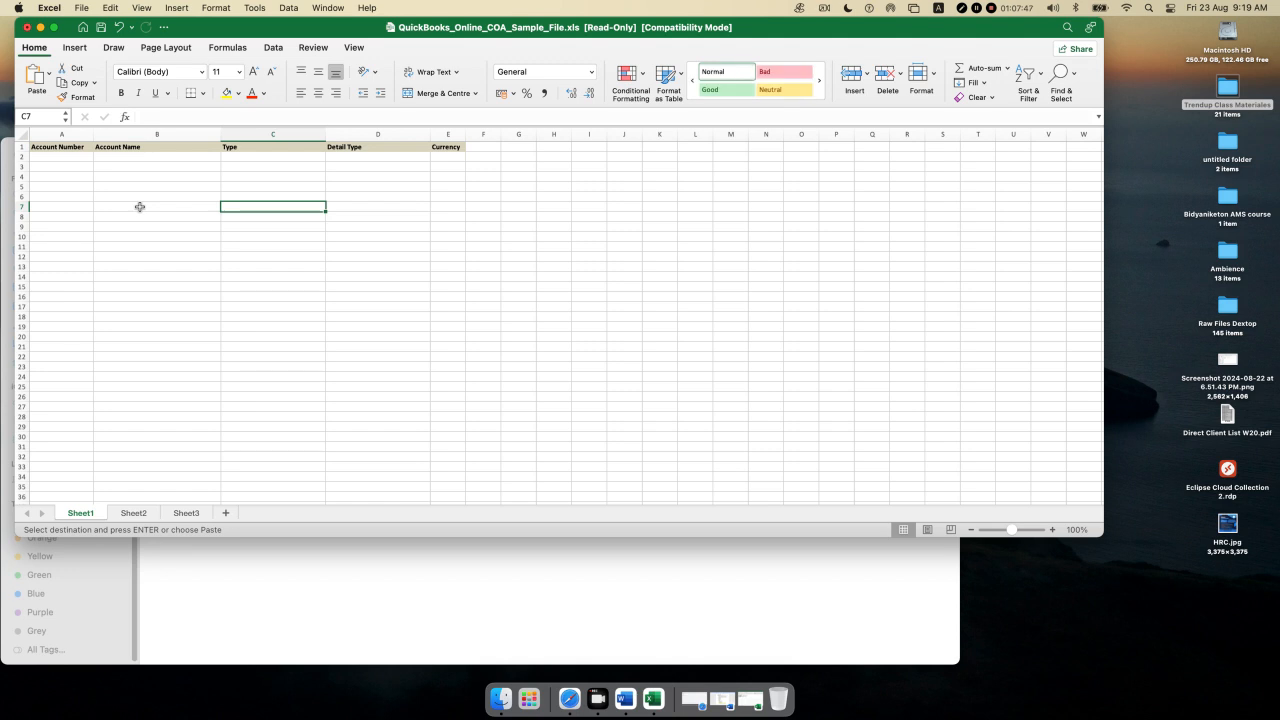
pyautogui.click(61, 157)
pyautogui.press('super+v')
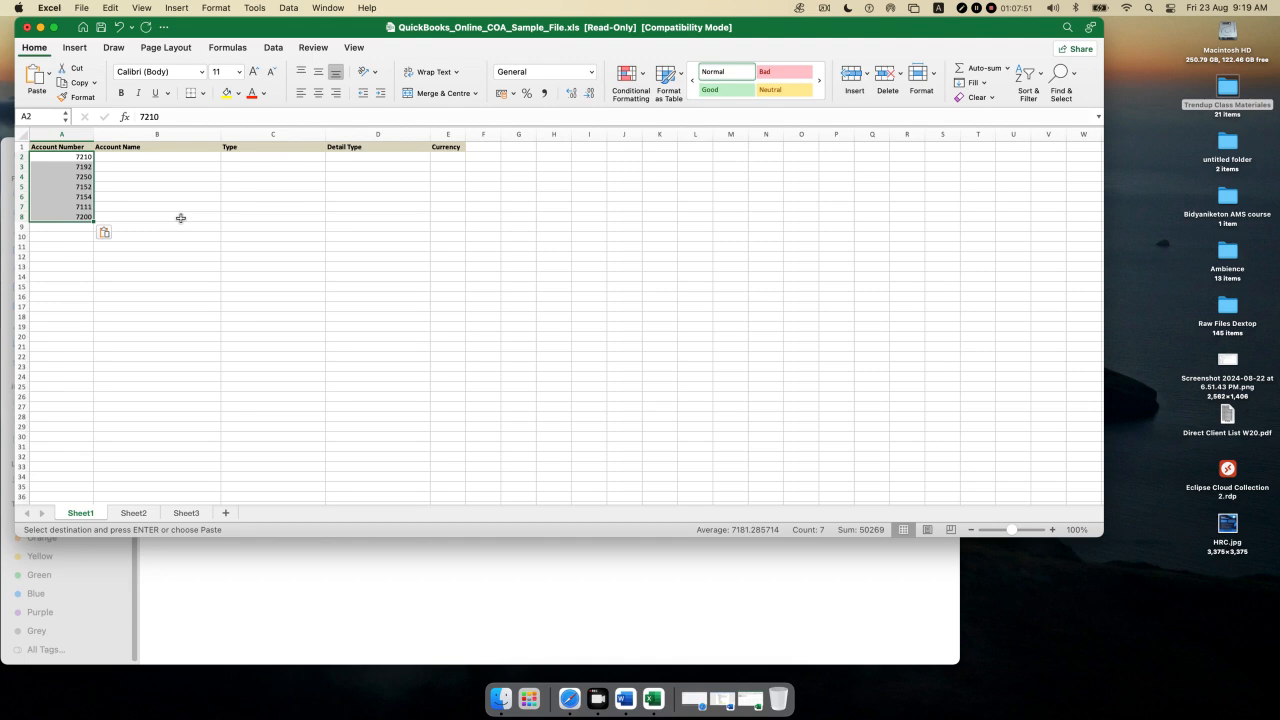
# - Copy the detail types in B2:B8 of COA.xlsx into the sample file's Detail Type column, starting at D2
pyautogui.click(180, 217)
pyautogui.click(750, 699)
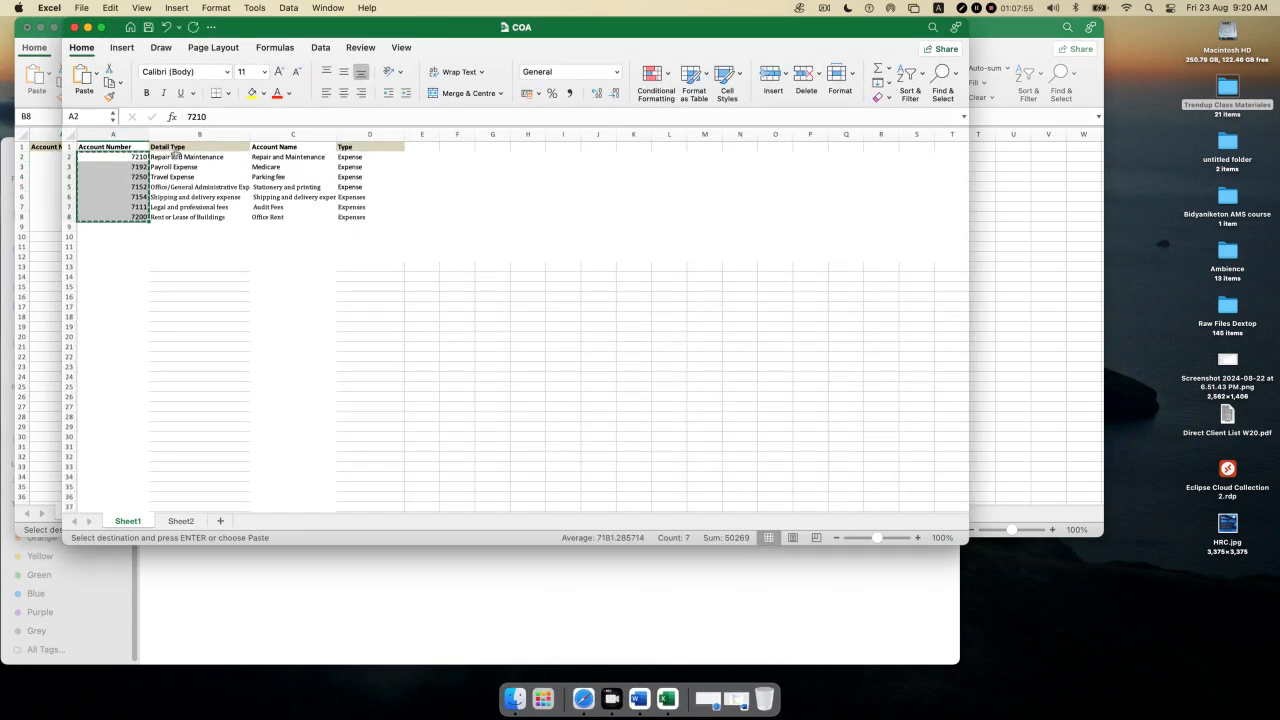
pyautogui.moveTo(176, 157); pyautogui.dragTo(178, 216)
pyautogui.press('super+c')
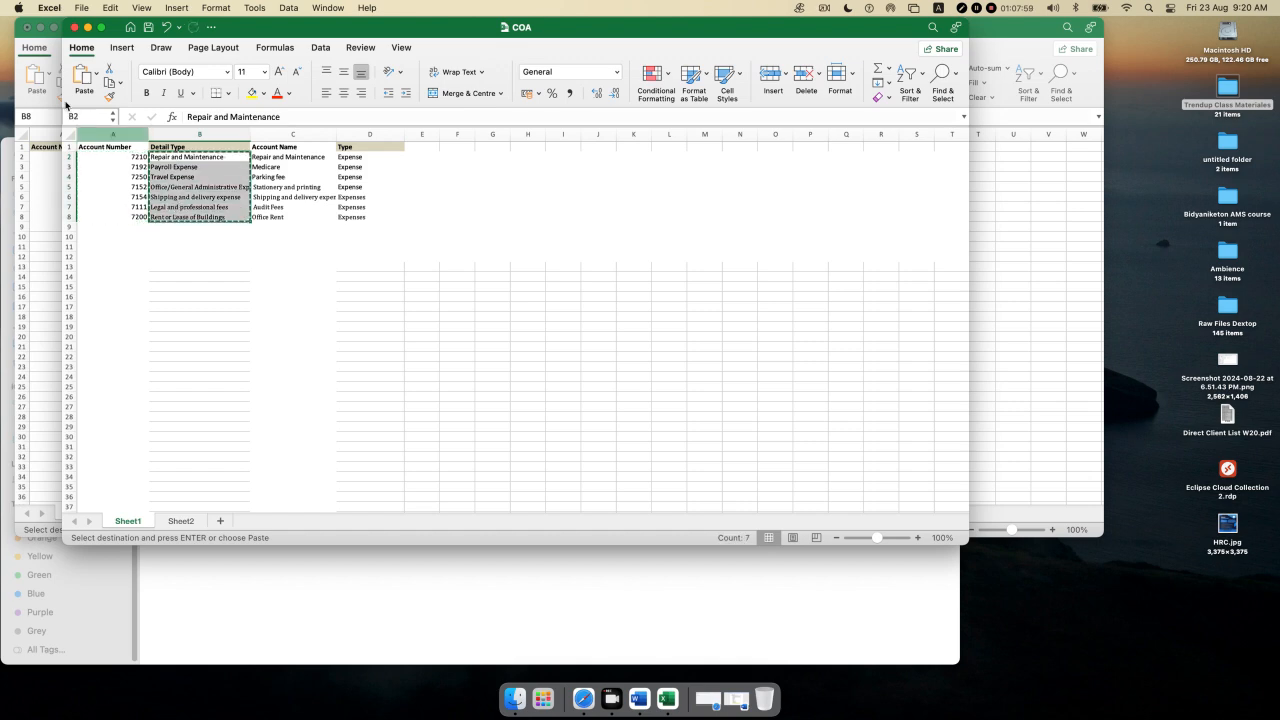
pyautogui.click(88, 28)
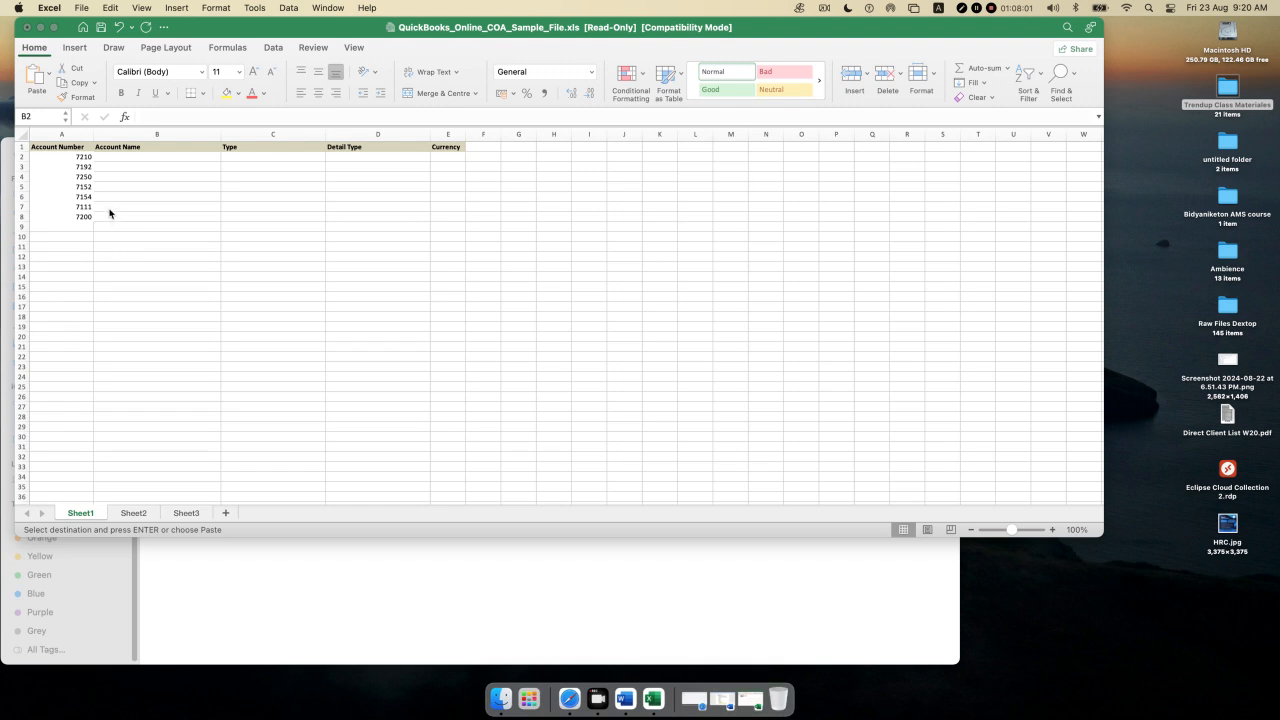
pyautogui.click(109, 215)
pyautogui.click(347, 157)
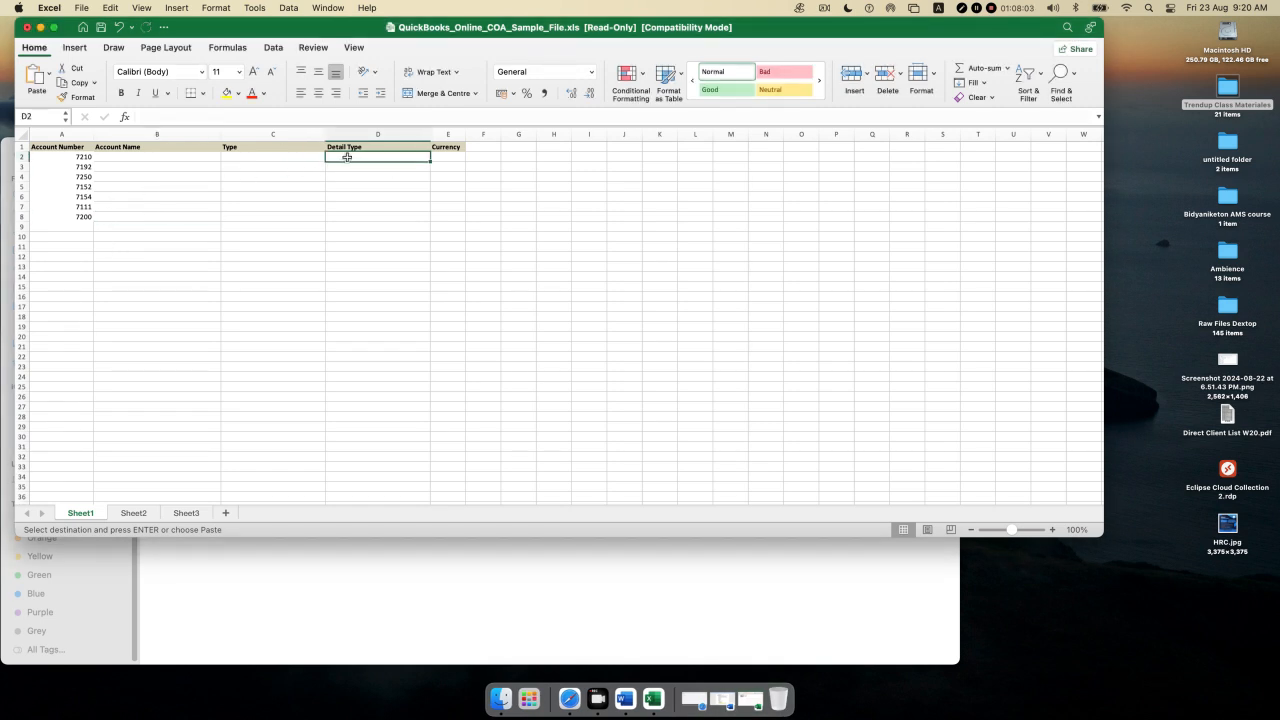
pyautogui.press('super+v')
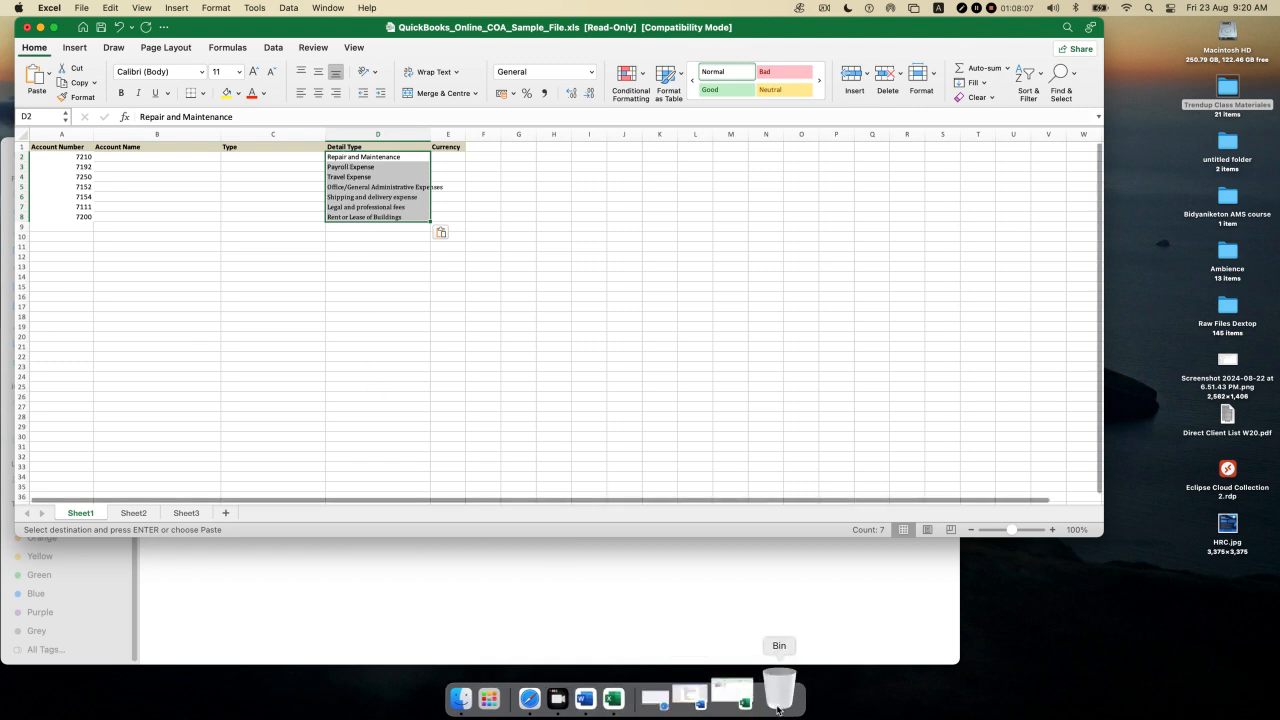
# - Copy the account names in C2:C8 of COA.xlsx into the sample file's Account Name column, starting at B2
pyautogui.click(750, 695)
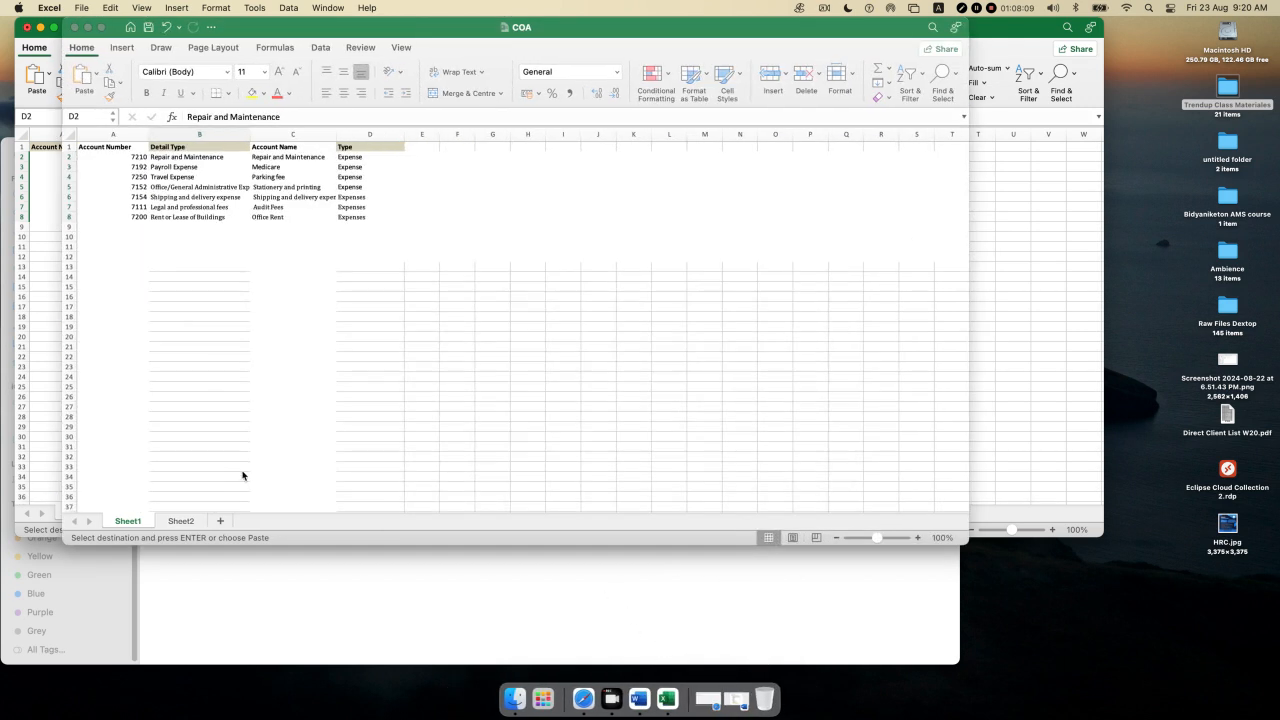
pyautogui.moveTo(270, 157); pyautogui.dragTo(279, 216)
pyautogui.press('super+c')
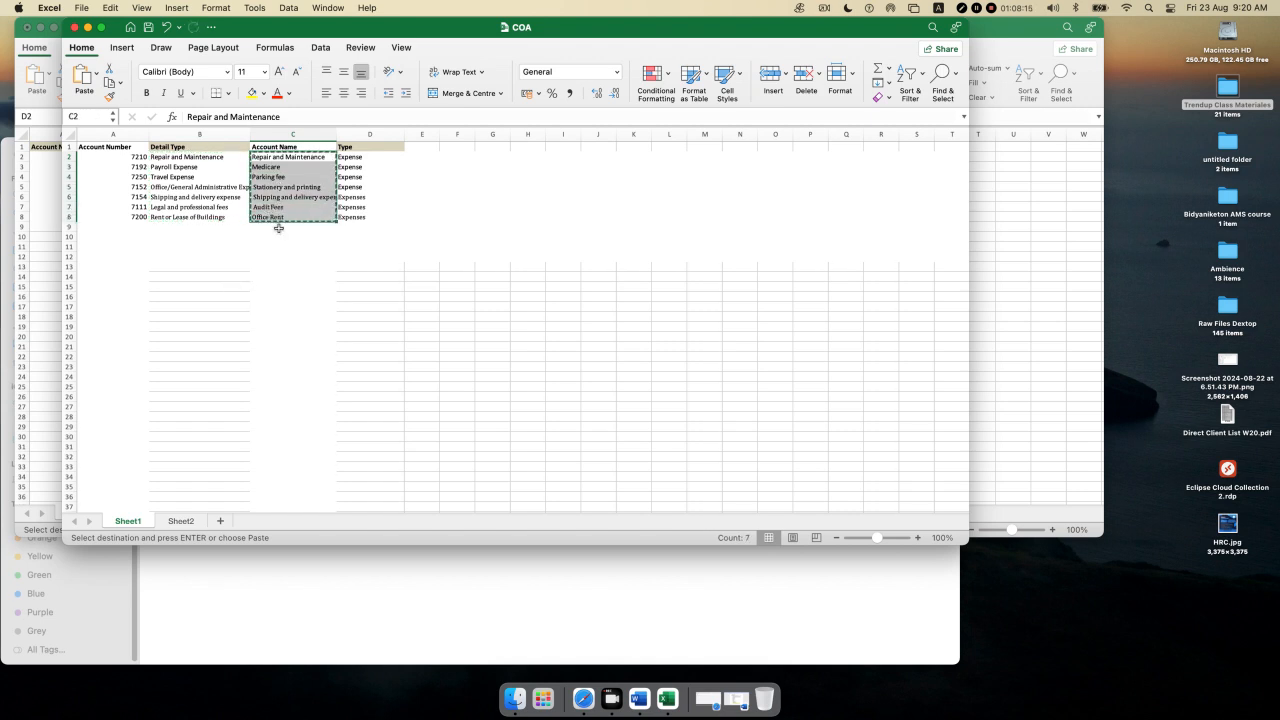
pyautogui.click(88, 27)
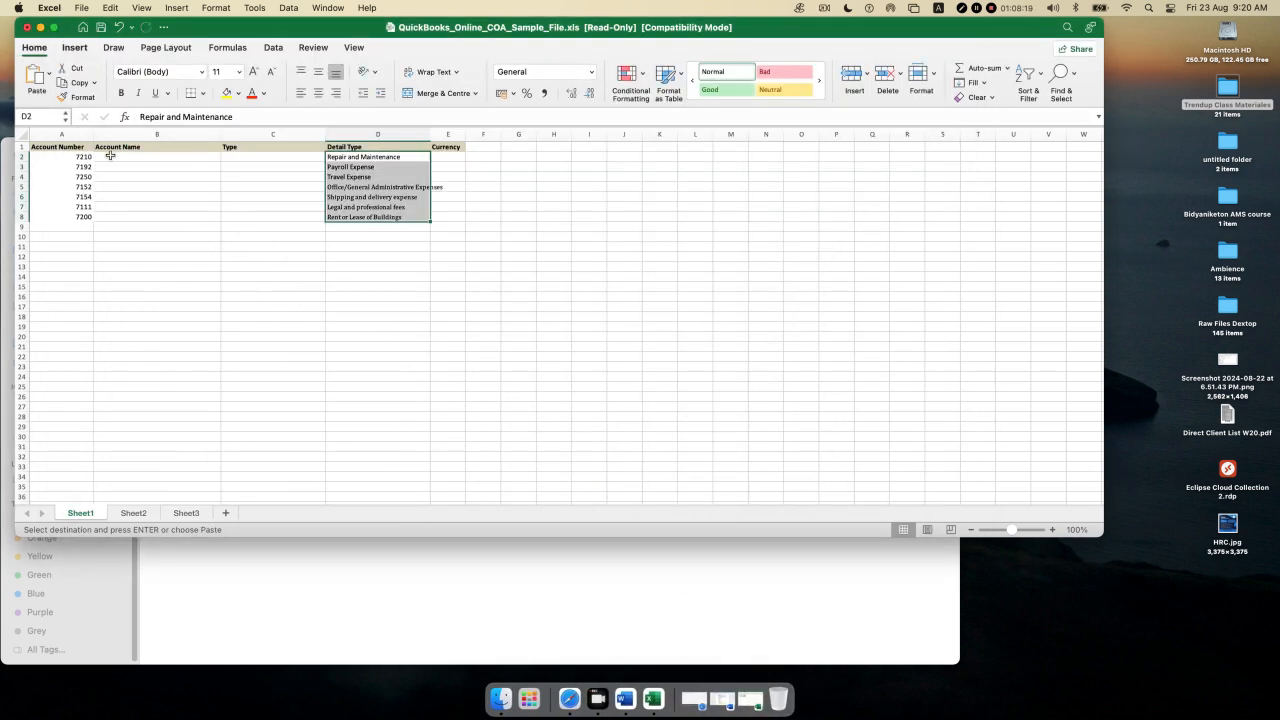
pyautogui.click(111, 160)
pyautogui.press('super+v')
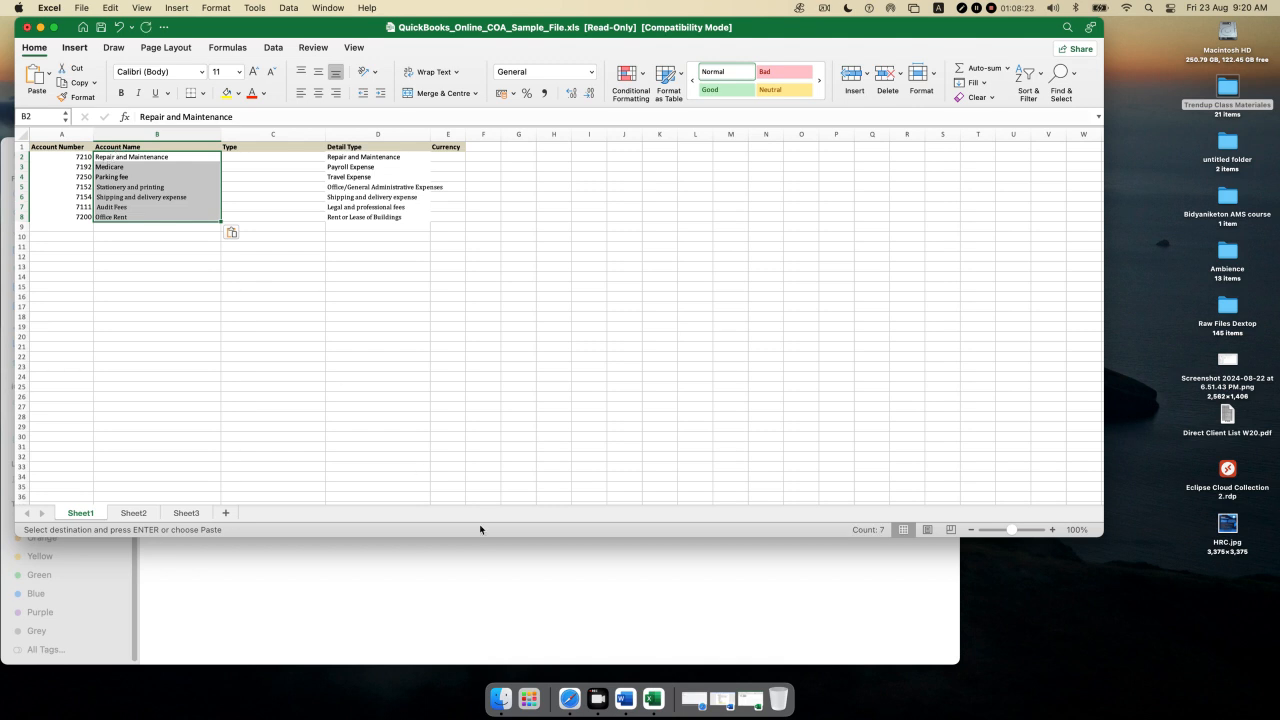
# - Copy the account types in D2:D8 of COA.xlsx into the sample file's Type column, starting at C2
pyautogui.click(750, 699)
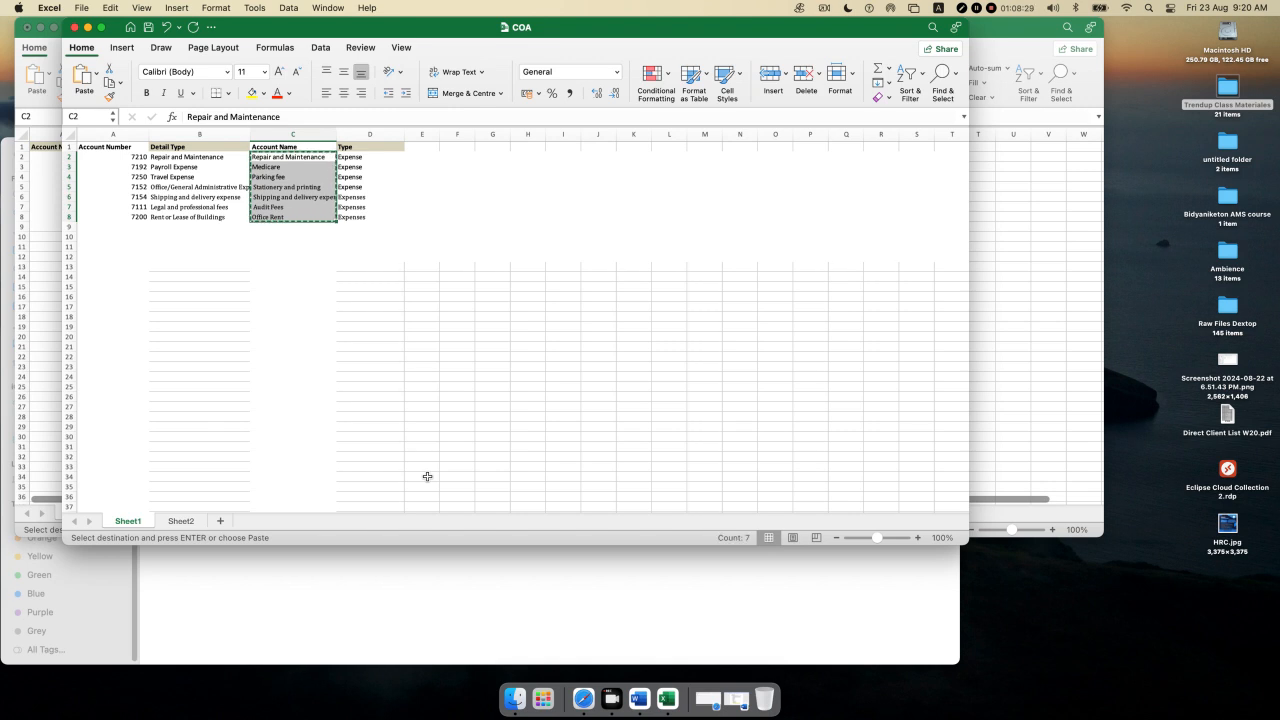
pyautogui.moveTo(355, 157); pyautogui.dragTo(358, 220)
pyautogui.press('super+c')
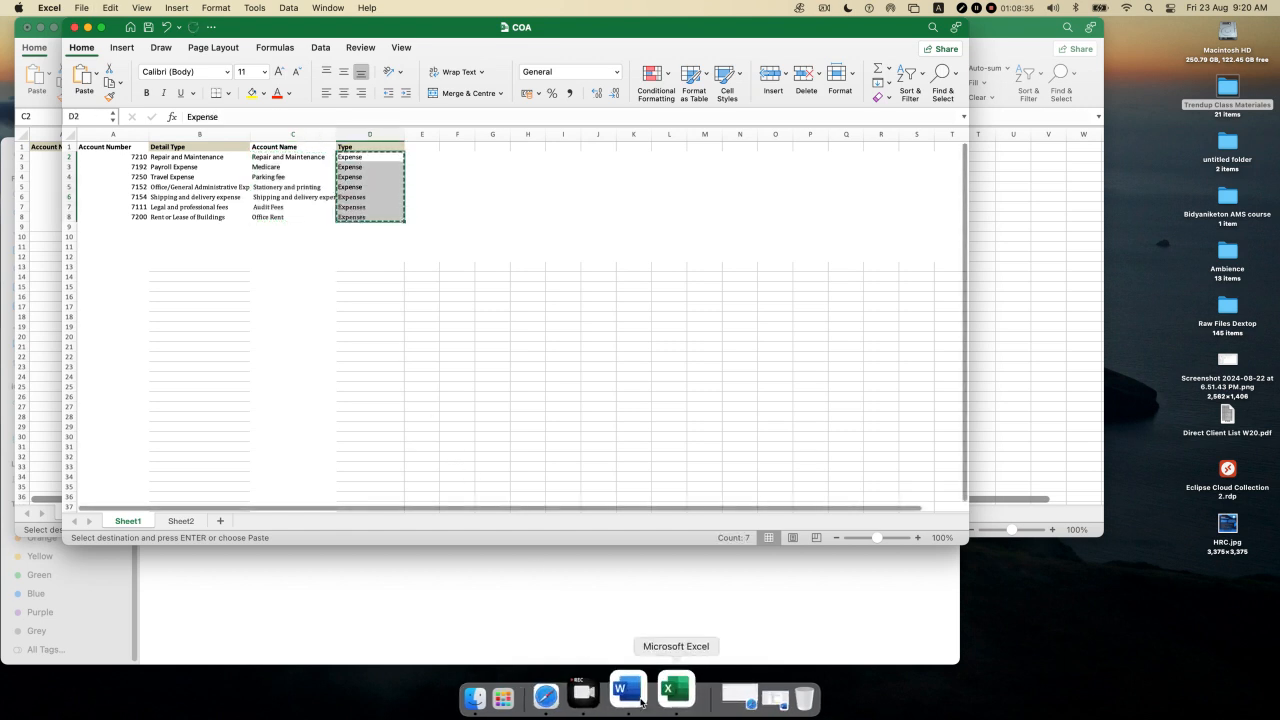
pyautogui.click(581, 699)
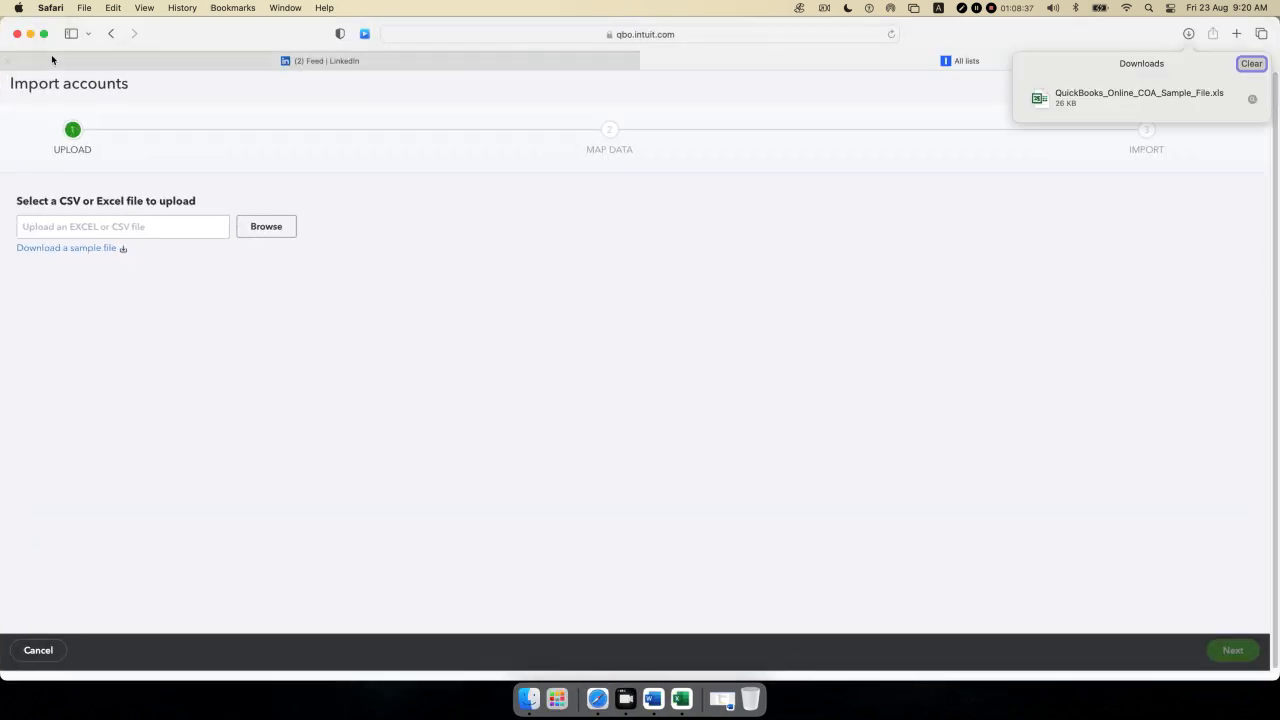
pyautogui.click(30, 34)
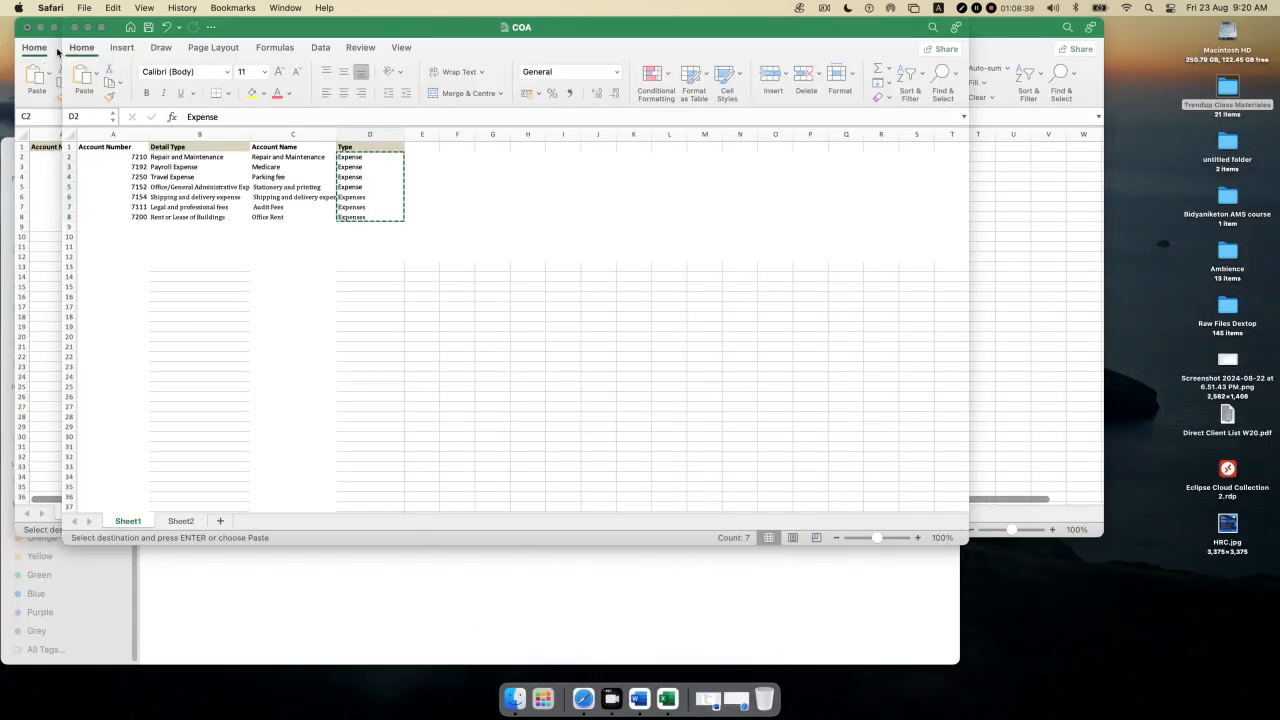
pyautogui.click(88, 28)
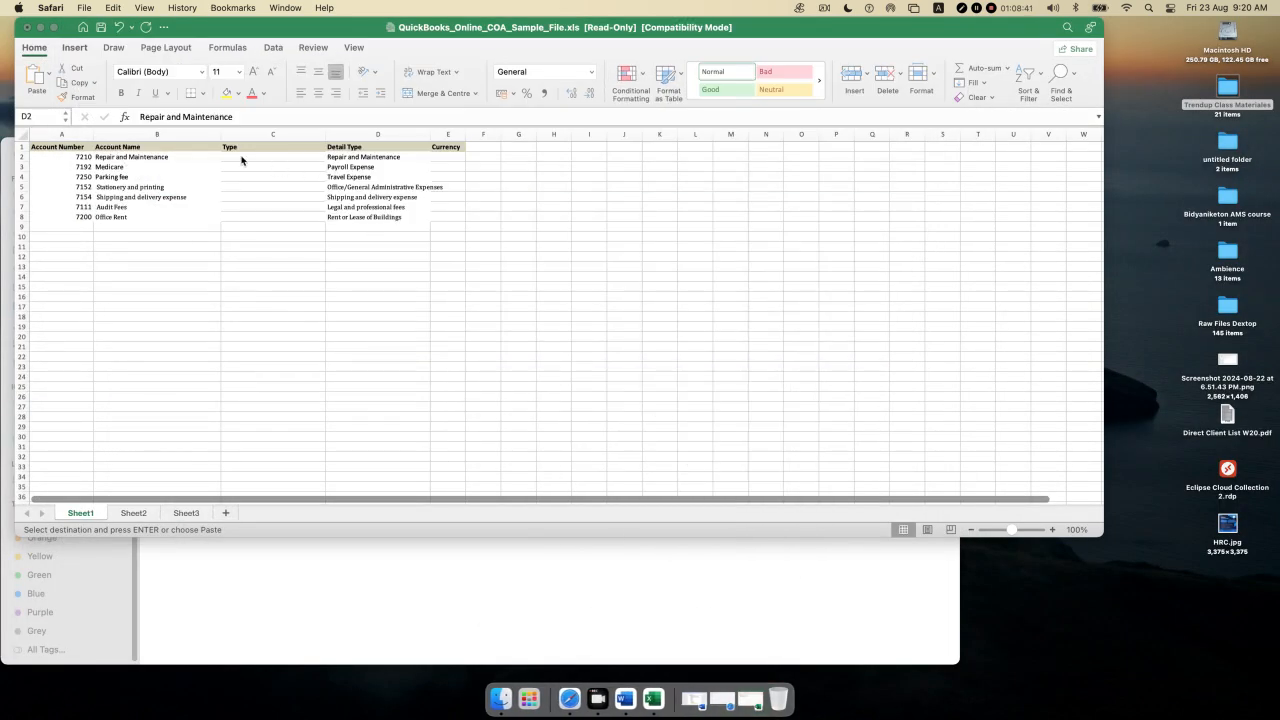
pyautogui.click(242, 157)
pyautogui.click(242, 157)
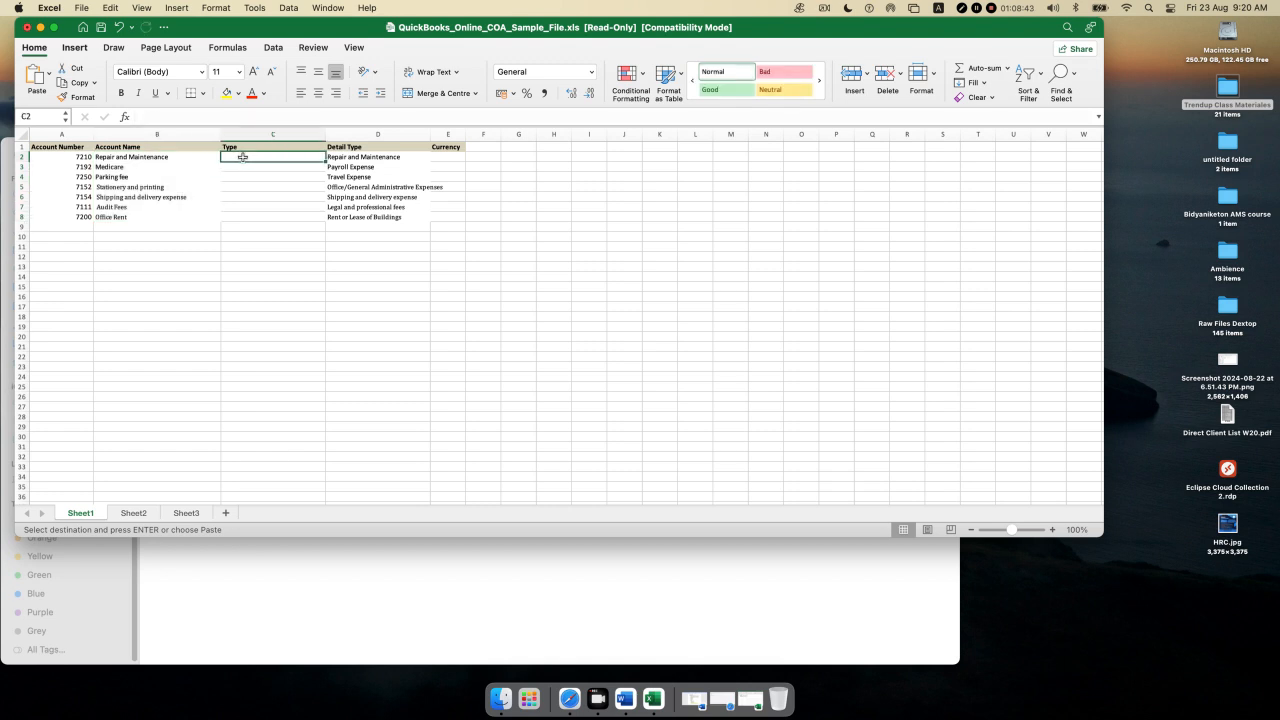
pyautogui.press('super+v')
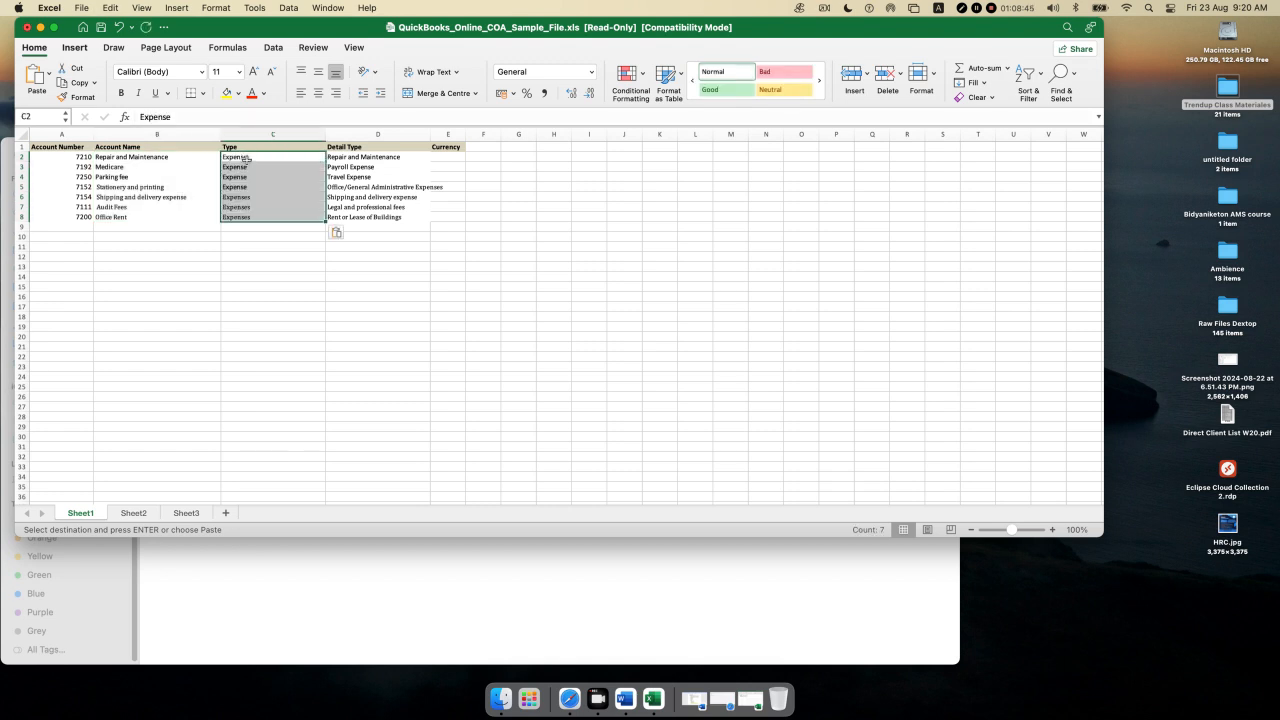
# - Widen the sample file's Detail Type column to fit its entries, and compare the pasted rows with those in COA.xlsx
pyautogui.click(508, 305)
pyautogui.moveTo(432, 136); pyautogui.dragTo(479, 131)
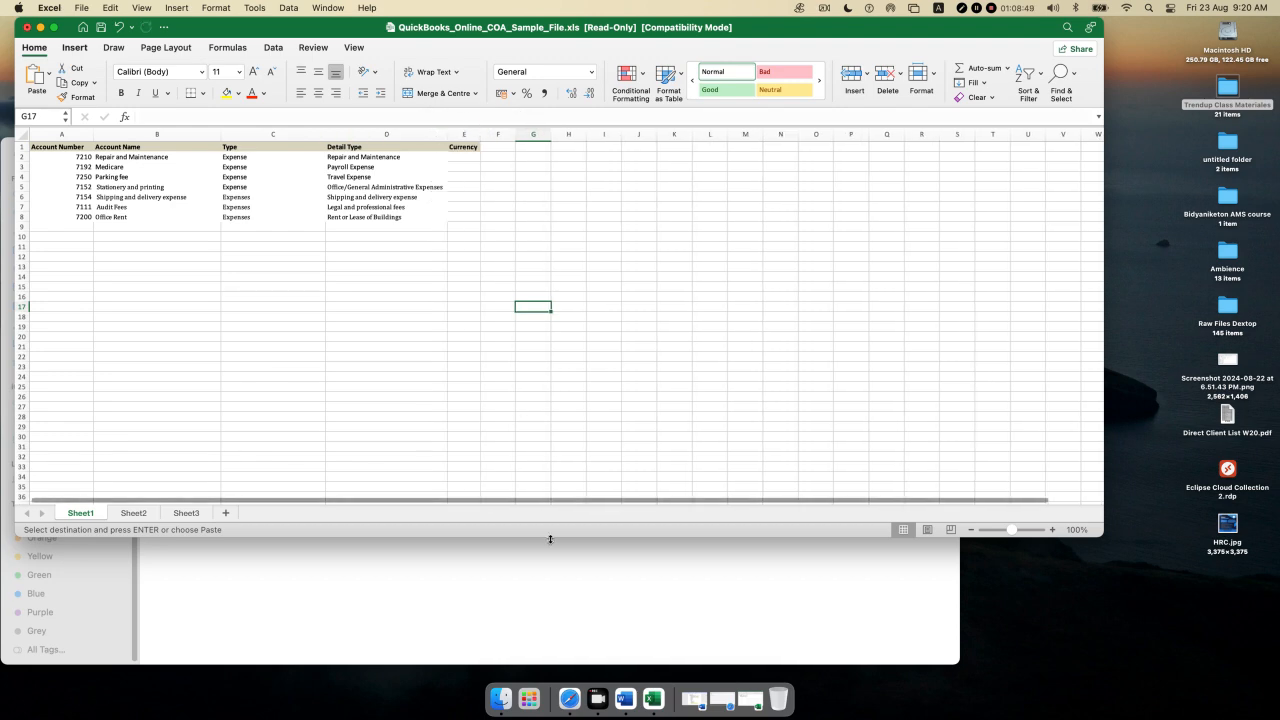
pyautogui.click(753, 696)
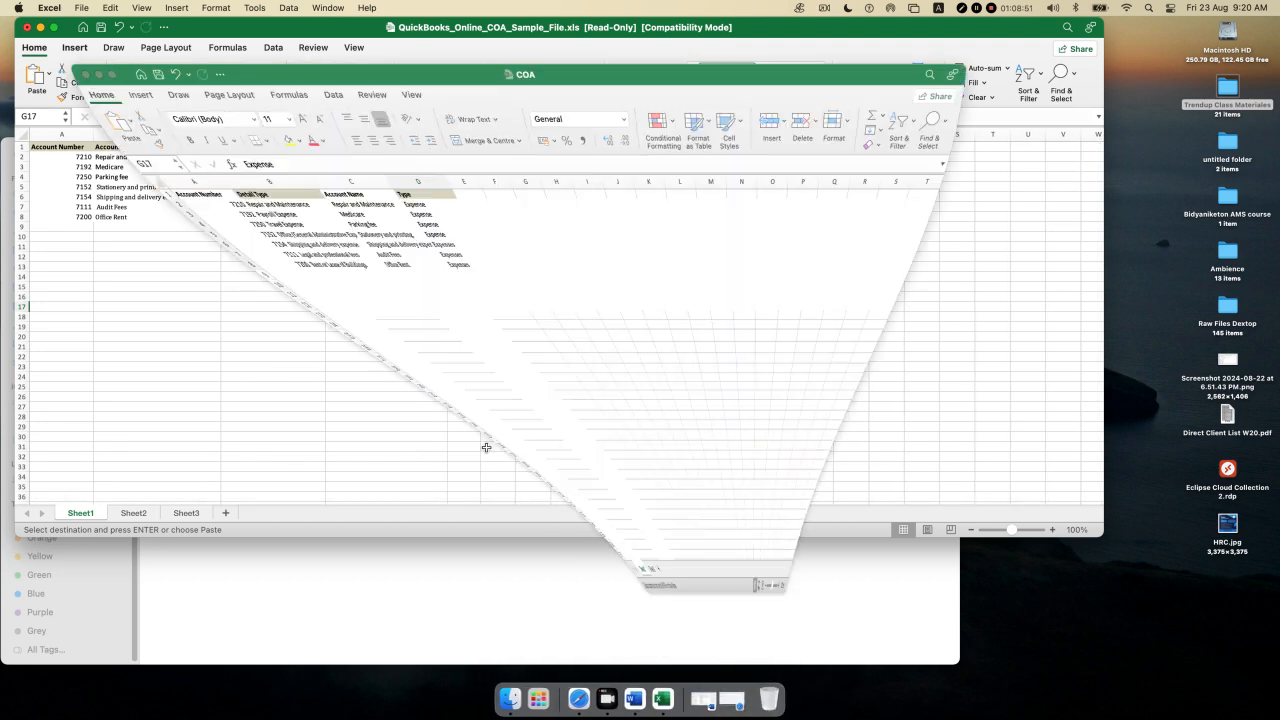
pyautogui.moveTo(120, 165); pyautogui.dragTo(390, 216)
pyautogui.click(525, 286)
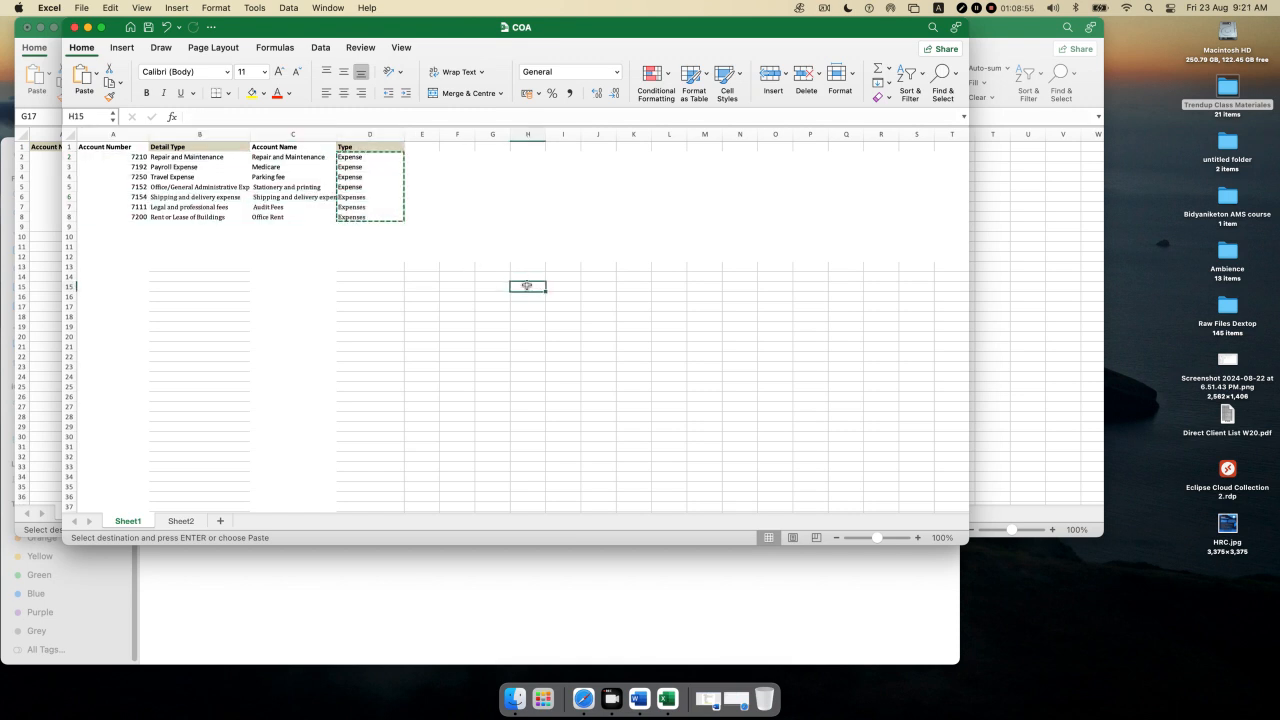
pyautogui.click(88, 28)
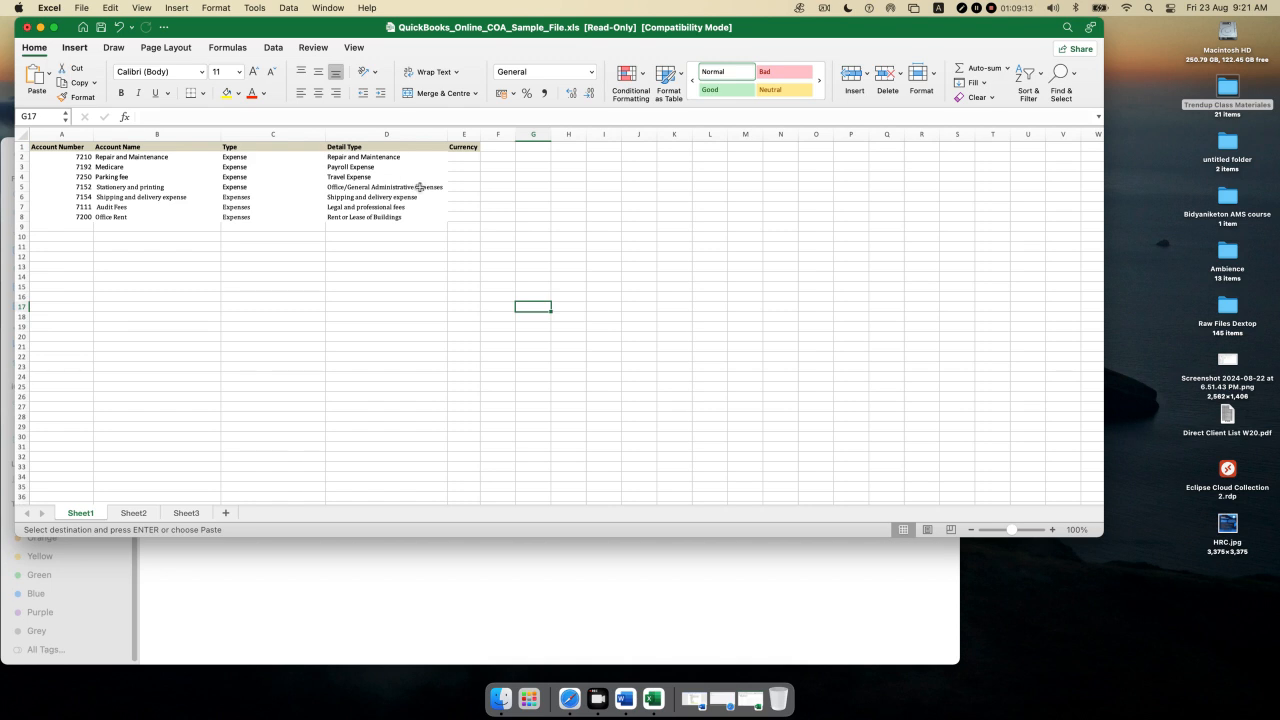
# - Check the sample file's column order and headings, from Account Number to Detail Type, and the Currency column
pyautogui.click(469, 188)
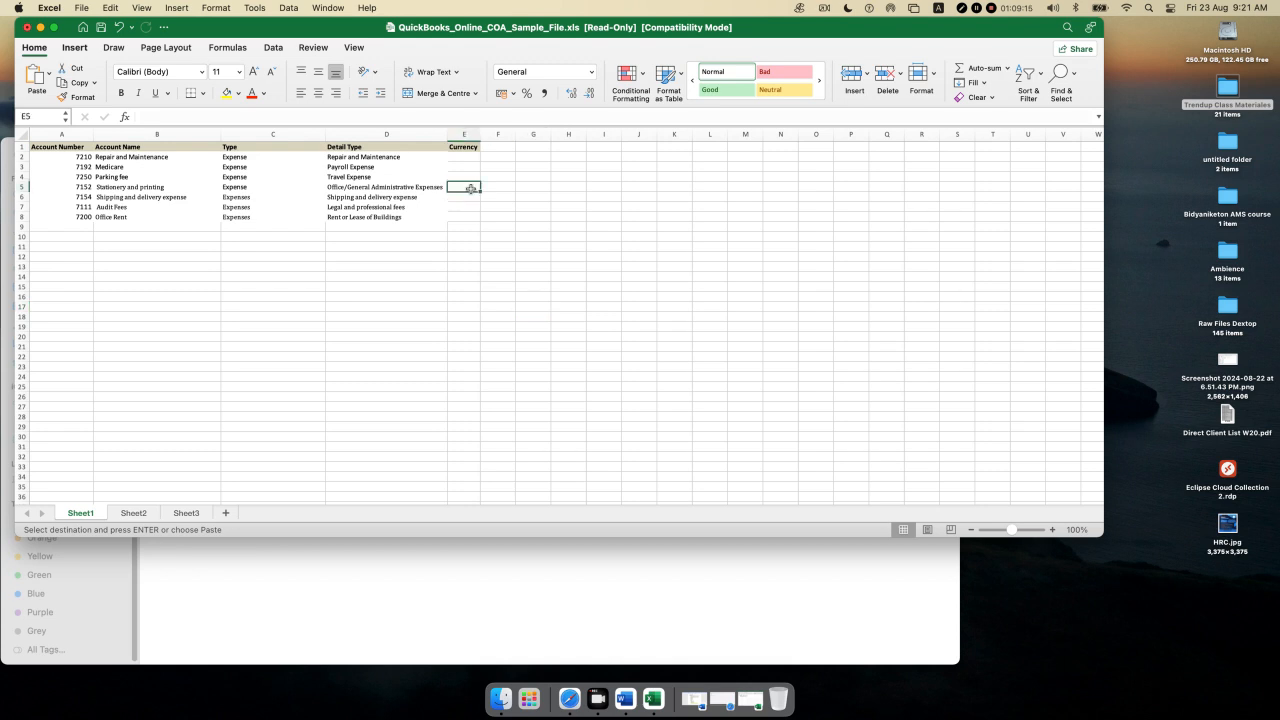
pyautogui.click(577, 268)
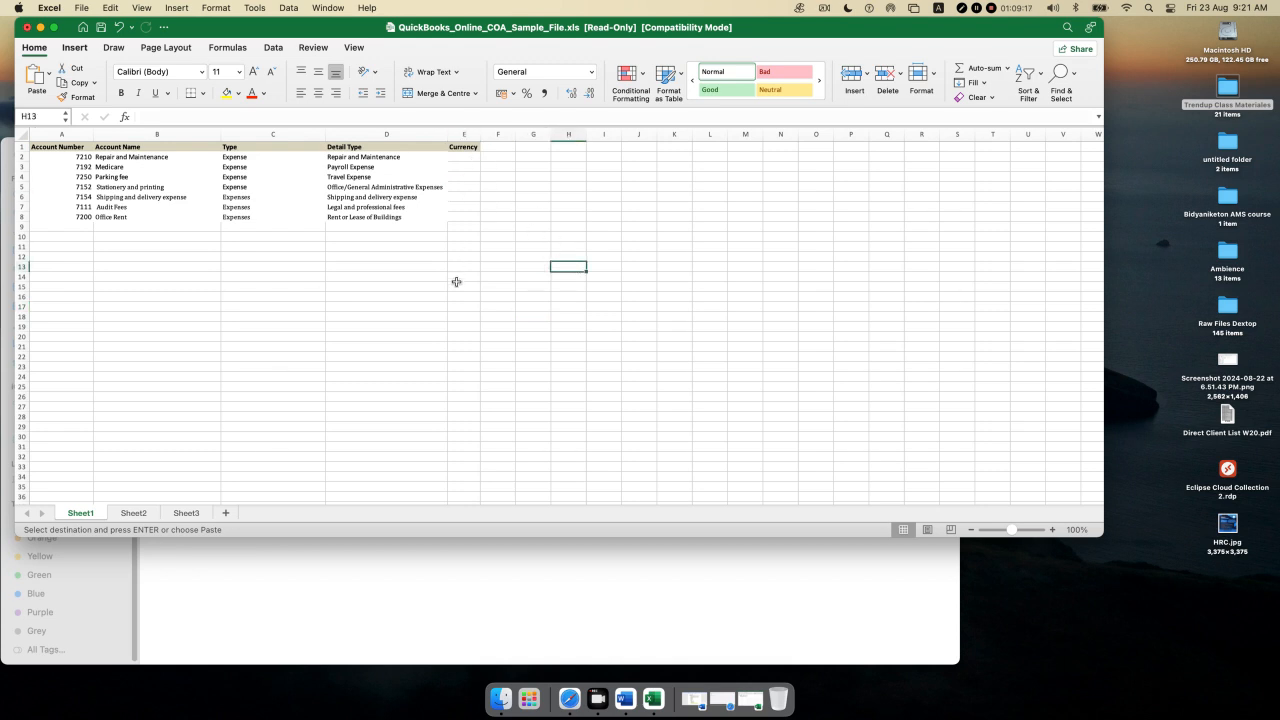
pyautogui.rightClick(463, 135)
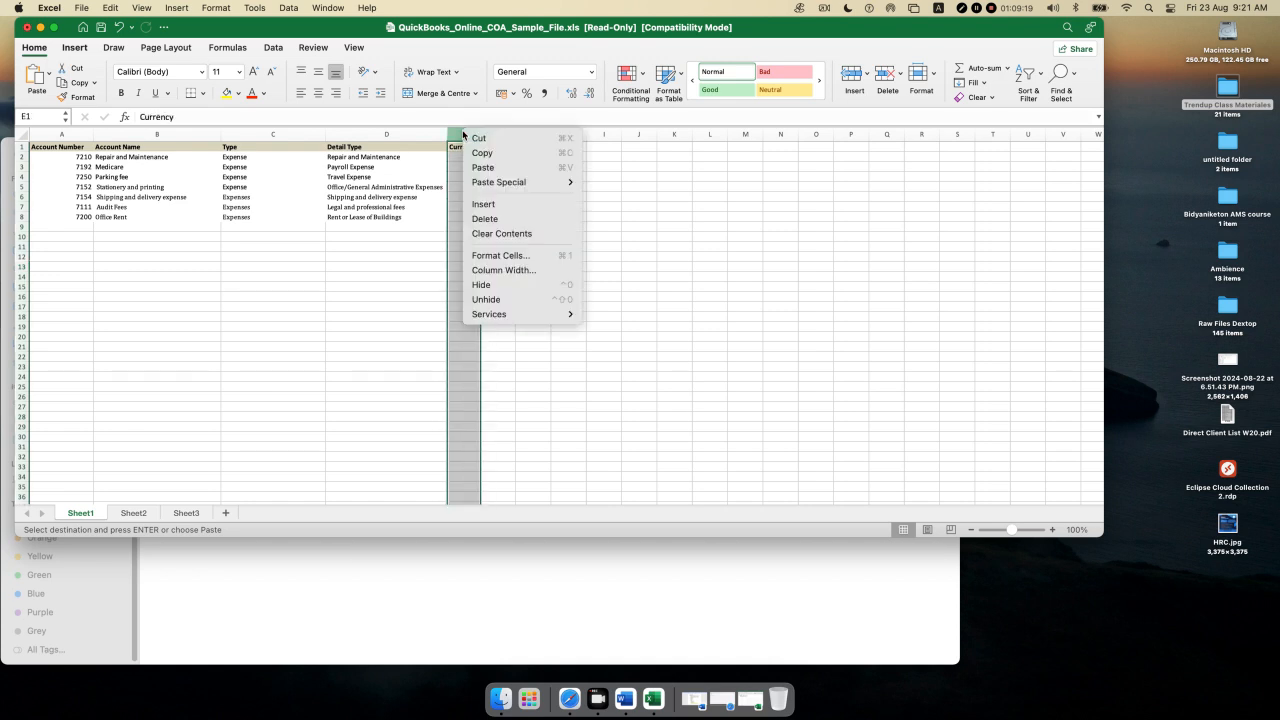
pyautogui.click(777, 274)
pyautogui.click(722, 268)
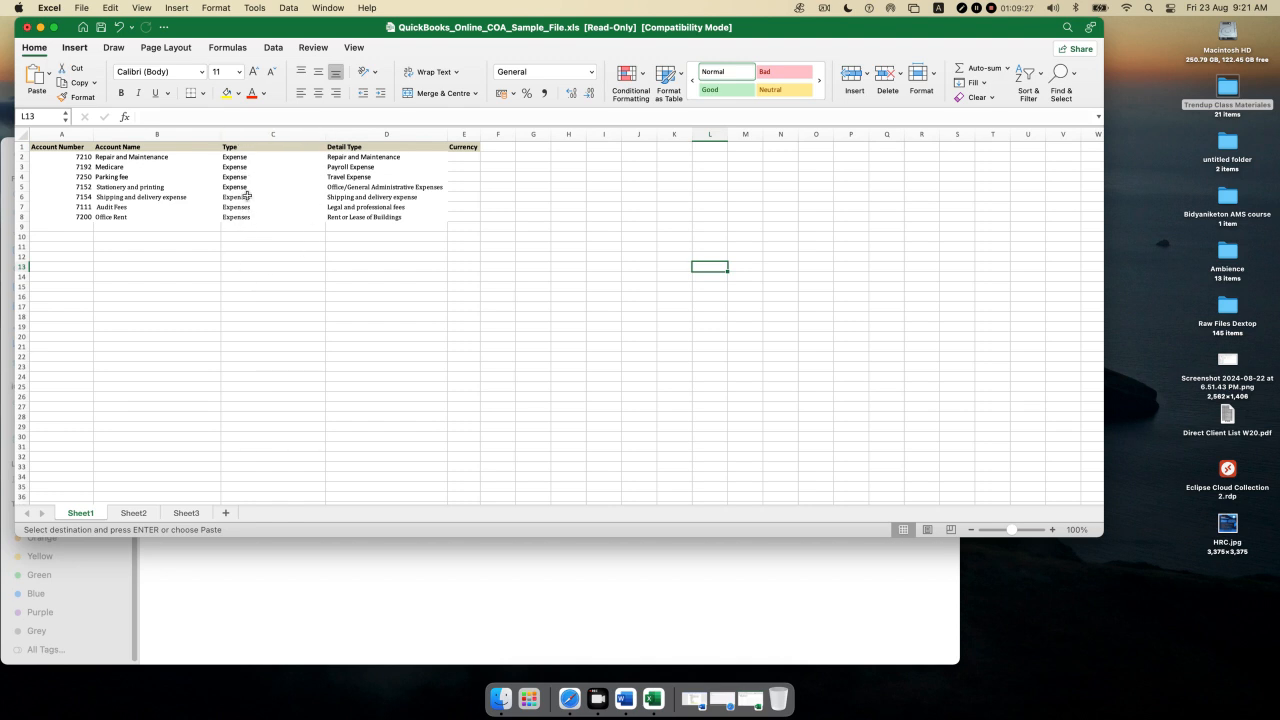
pyautogui.click(68, 133)
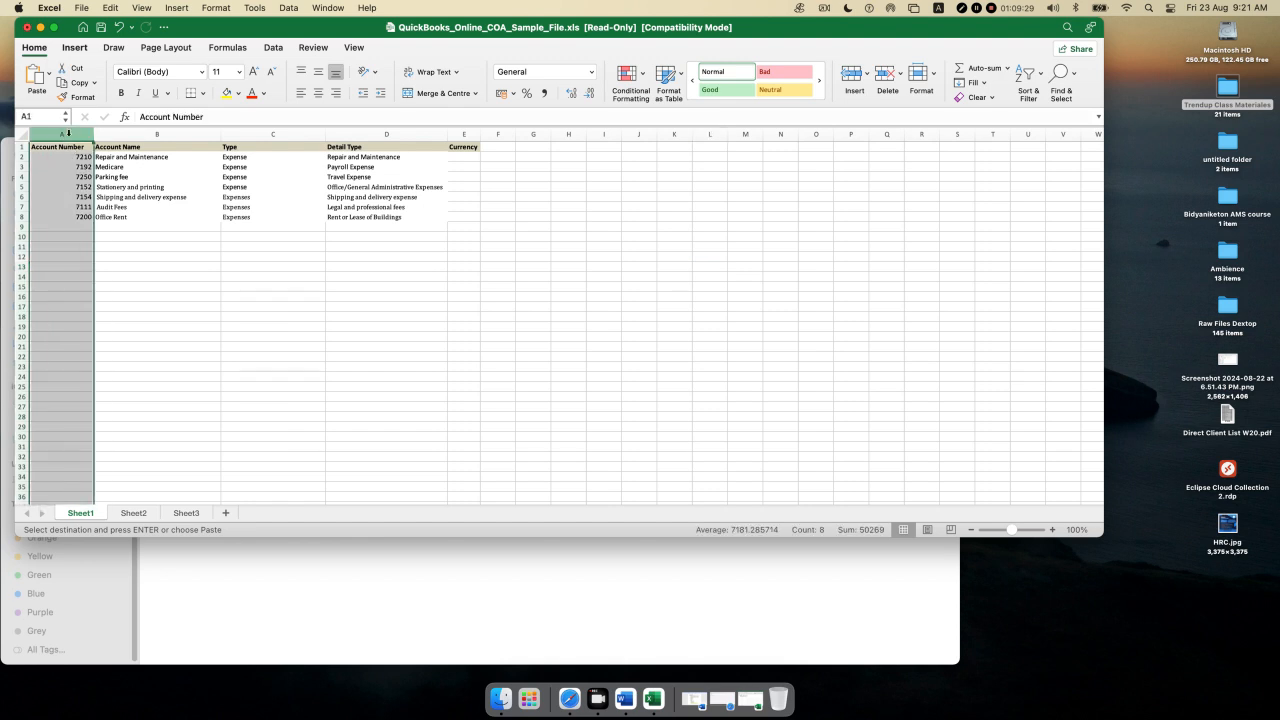
pyautogui.click(468, 131)
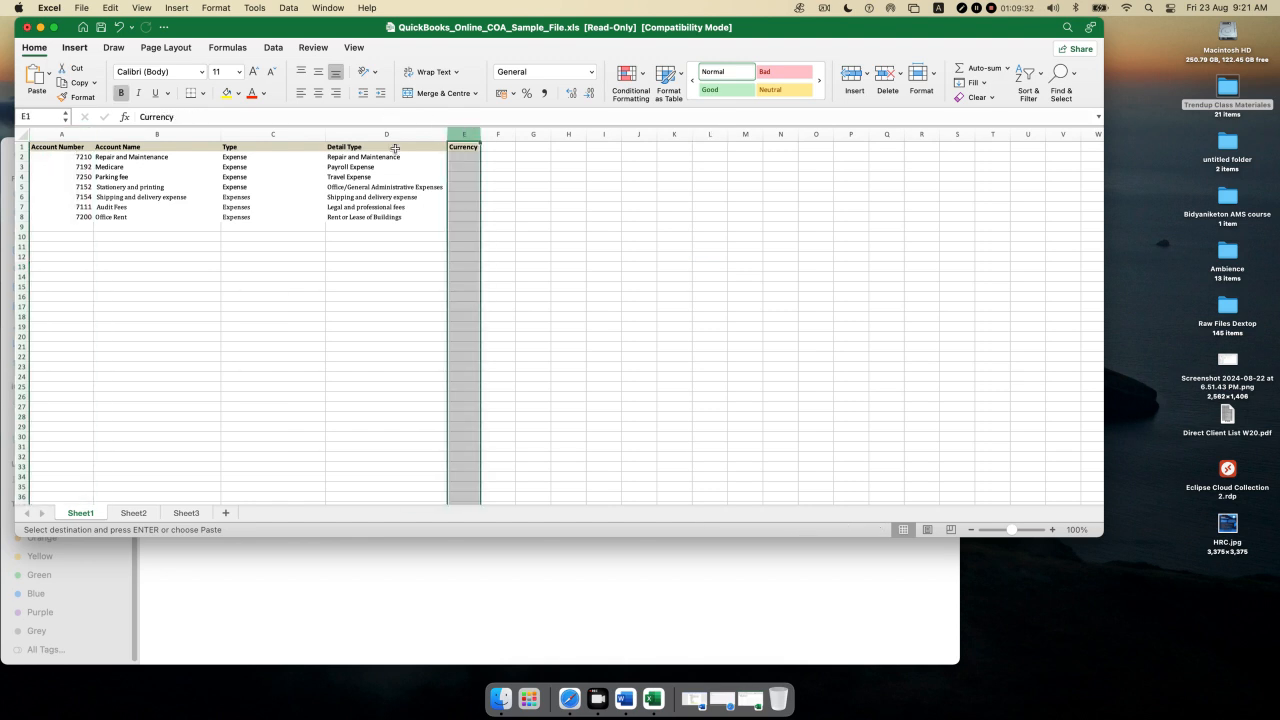
pyautogui.click(130, 148)
pyautogui.click(258, 149)
pyautogui.click(388, 148)
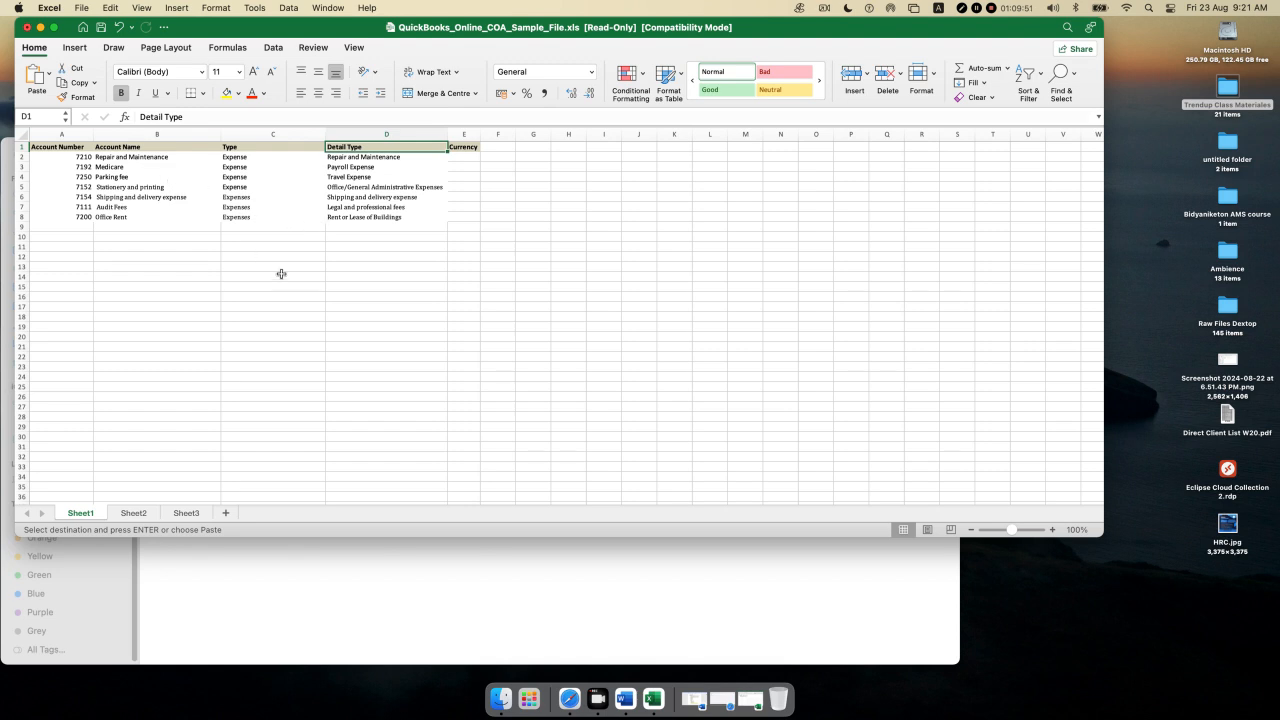
# - Save the read-only sample file as an .xls copy in the Documents to upload QB folder under Trendup Class Materiales on the Desktop
pyautogui.click(100, 27)
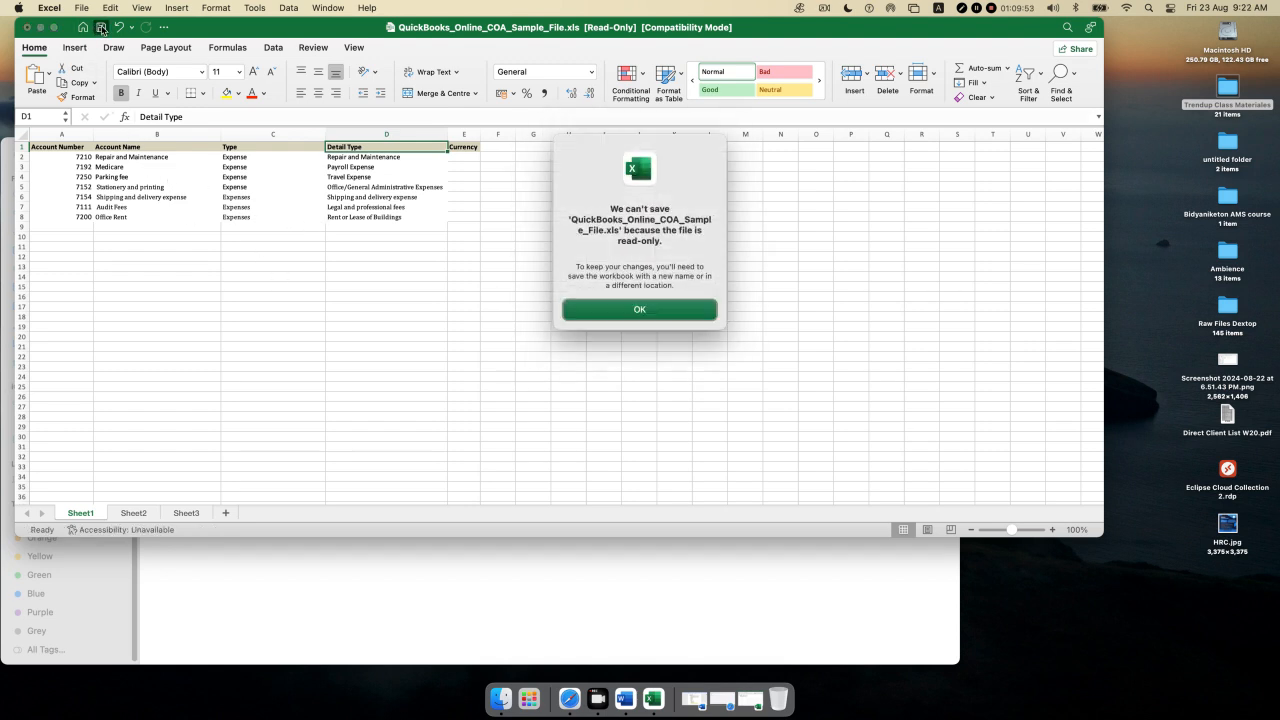
pyautogui.click(630, 312)
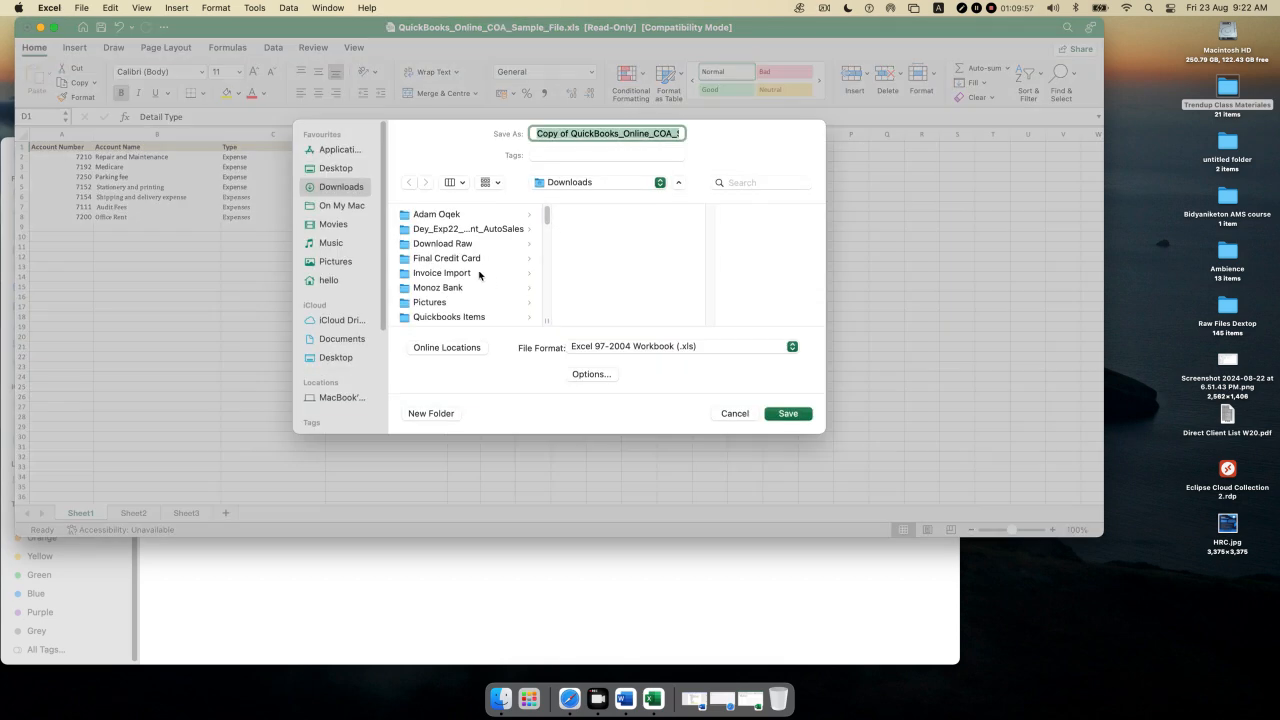
pyautogui.click(327, 170)
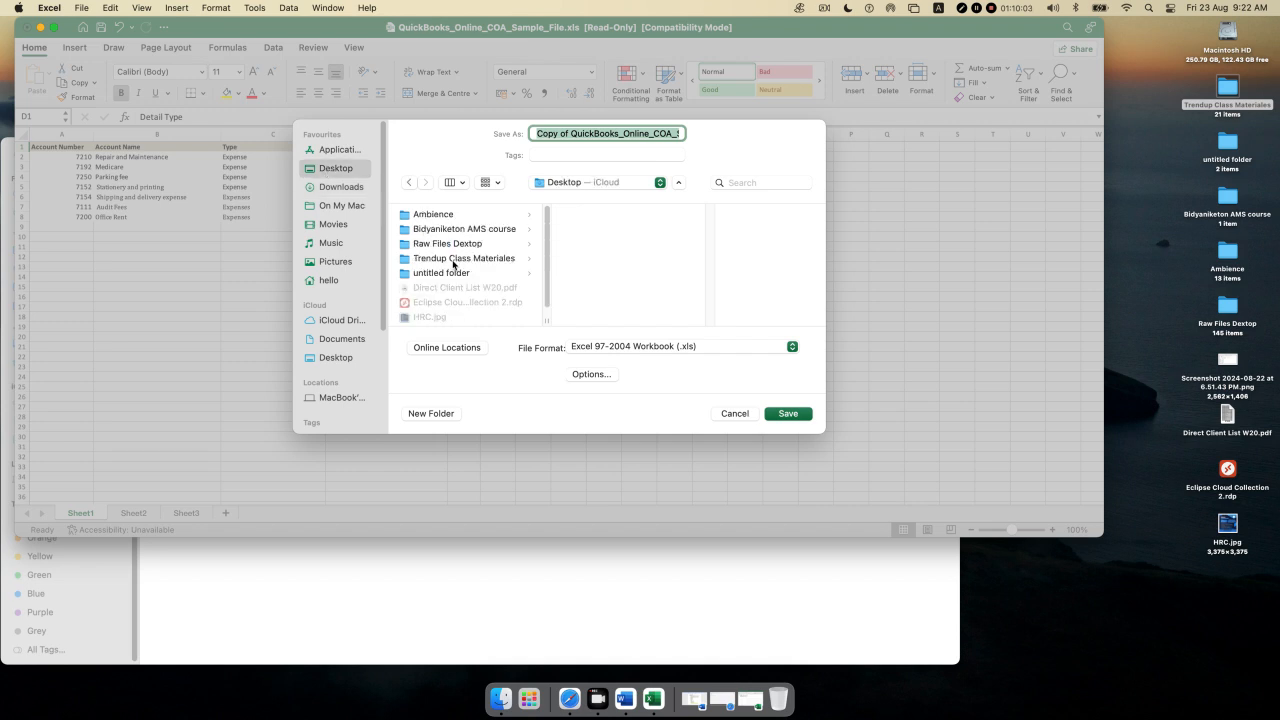
pyautogui.click(454, 262)
pyautogui.click(619, 232)
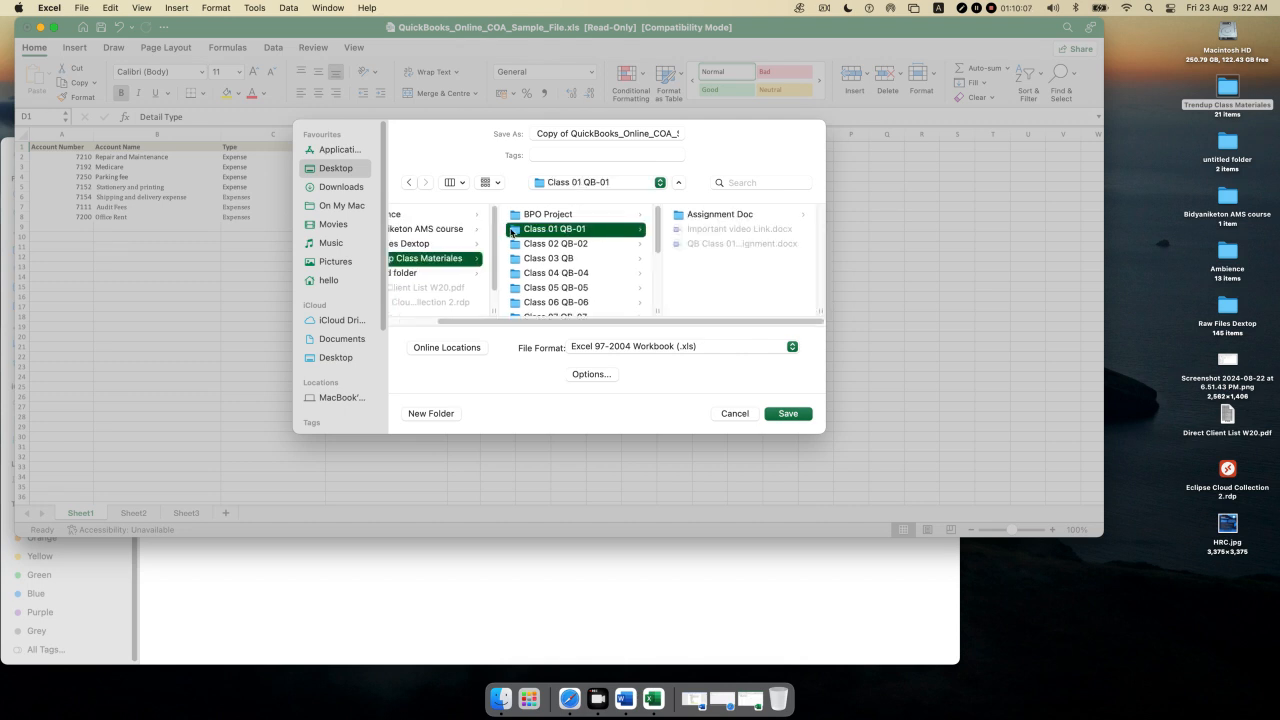
pyautogui.click(410, 183)
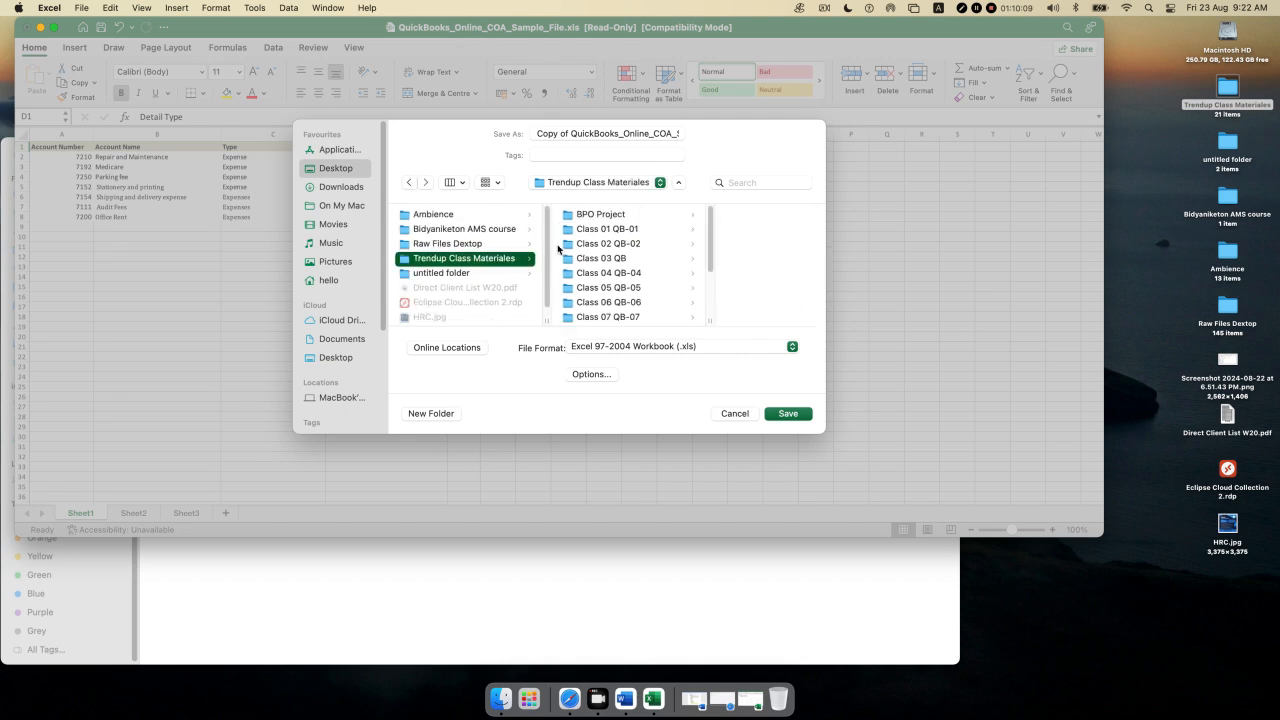
pyautogui.scroll(-5, 613, 257)
pyautogui.click(610, 268)
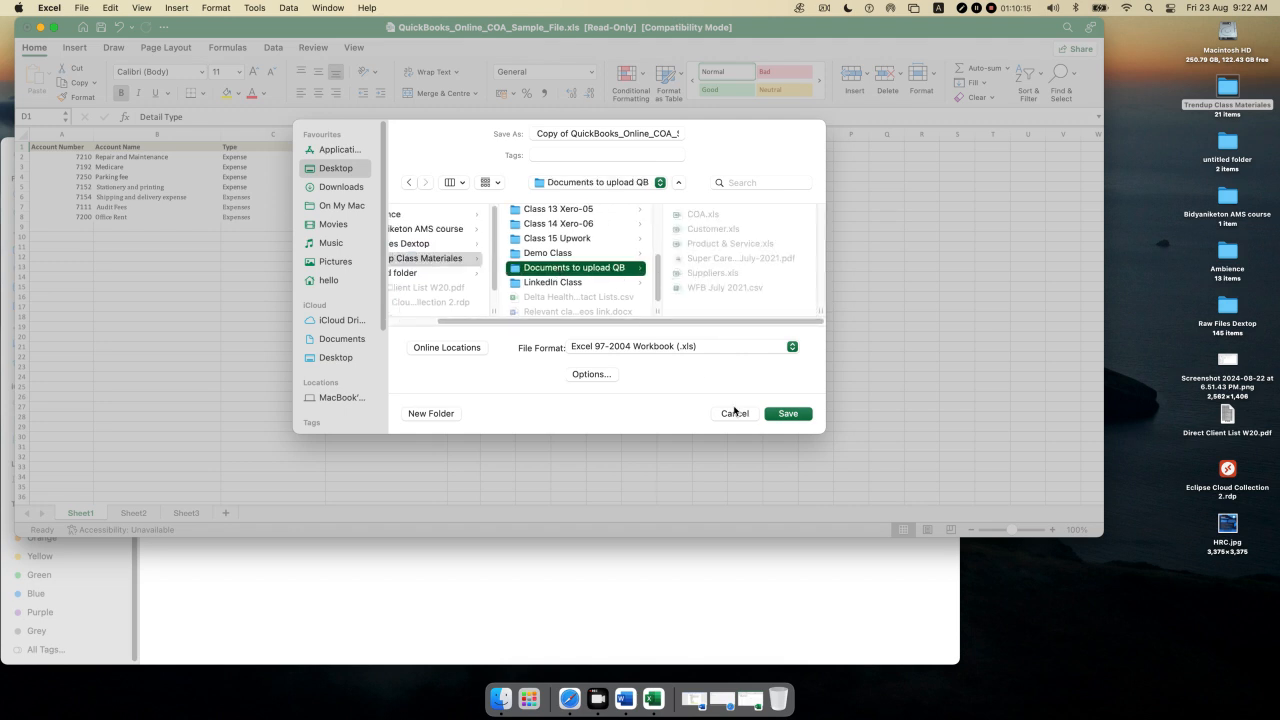
pyautogui.click(785, 413)
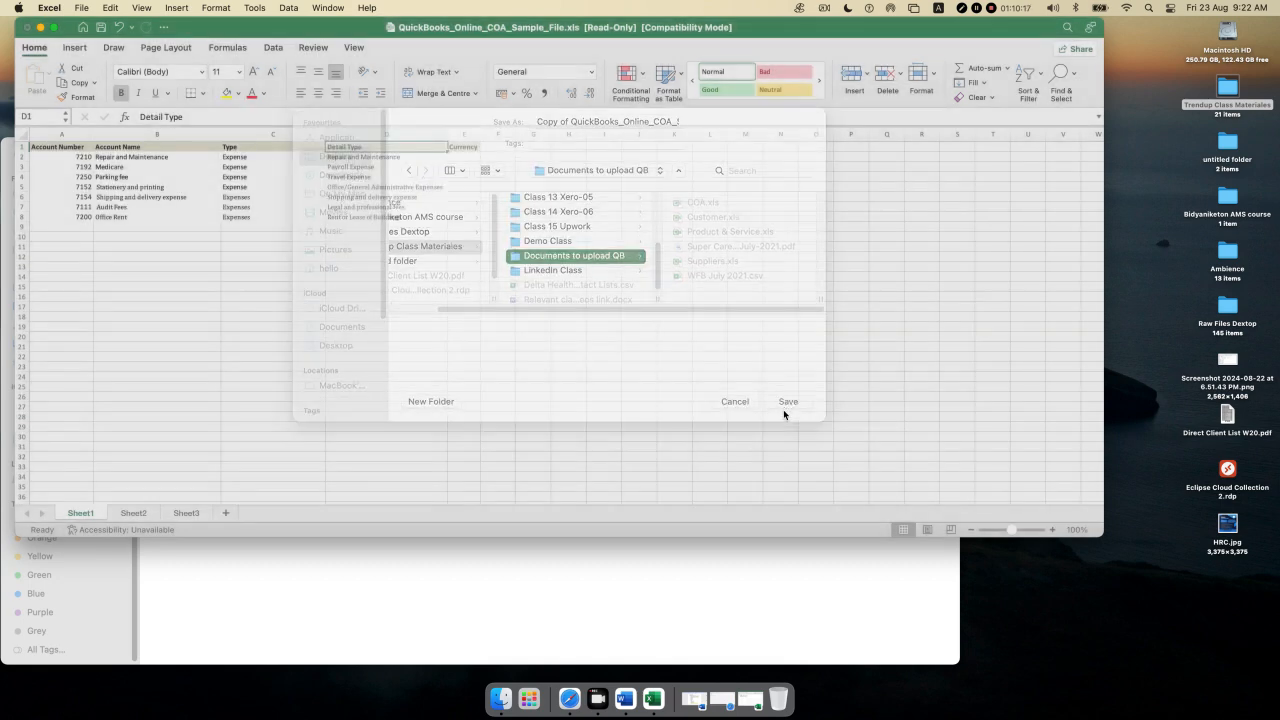
pyautogui.click(664, 288)
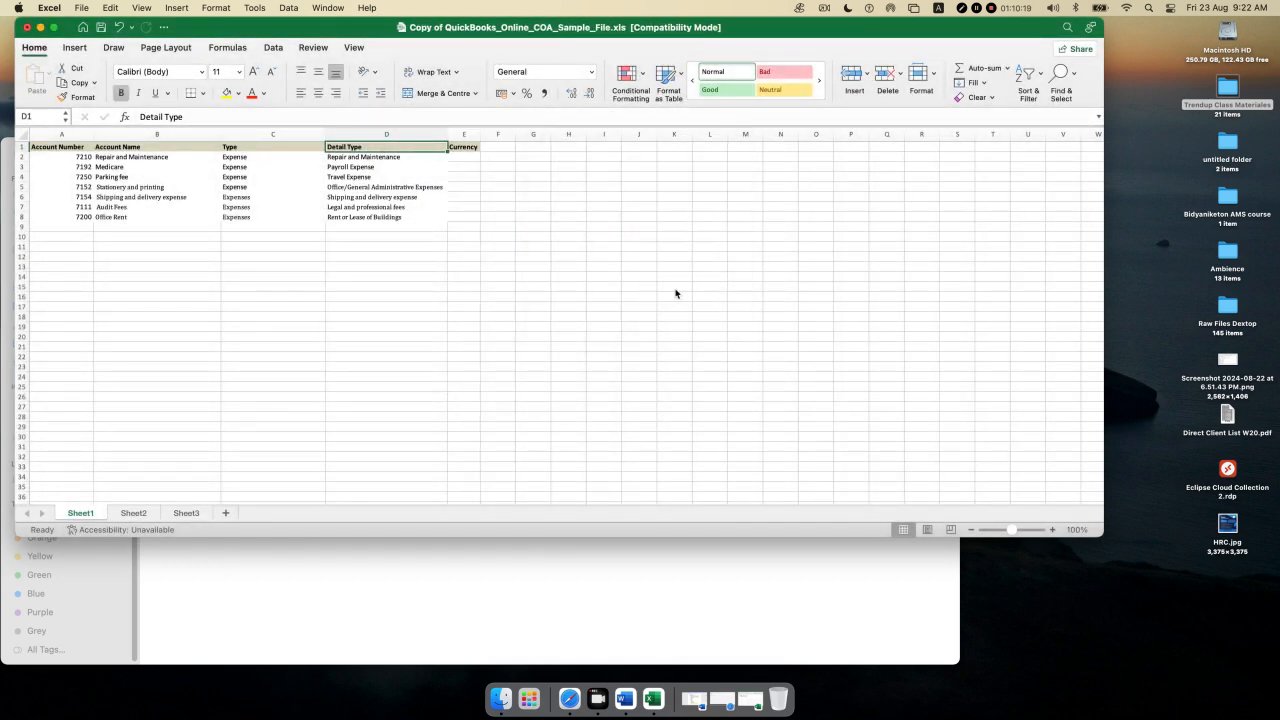
# - Save the copied workbook once more, keeping the Excel 97-2004 format, and close it
pyautogui.click(101, 27)
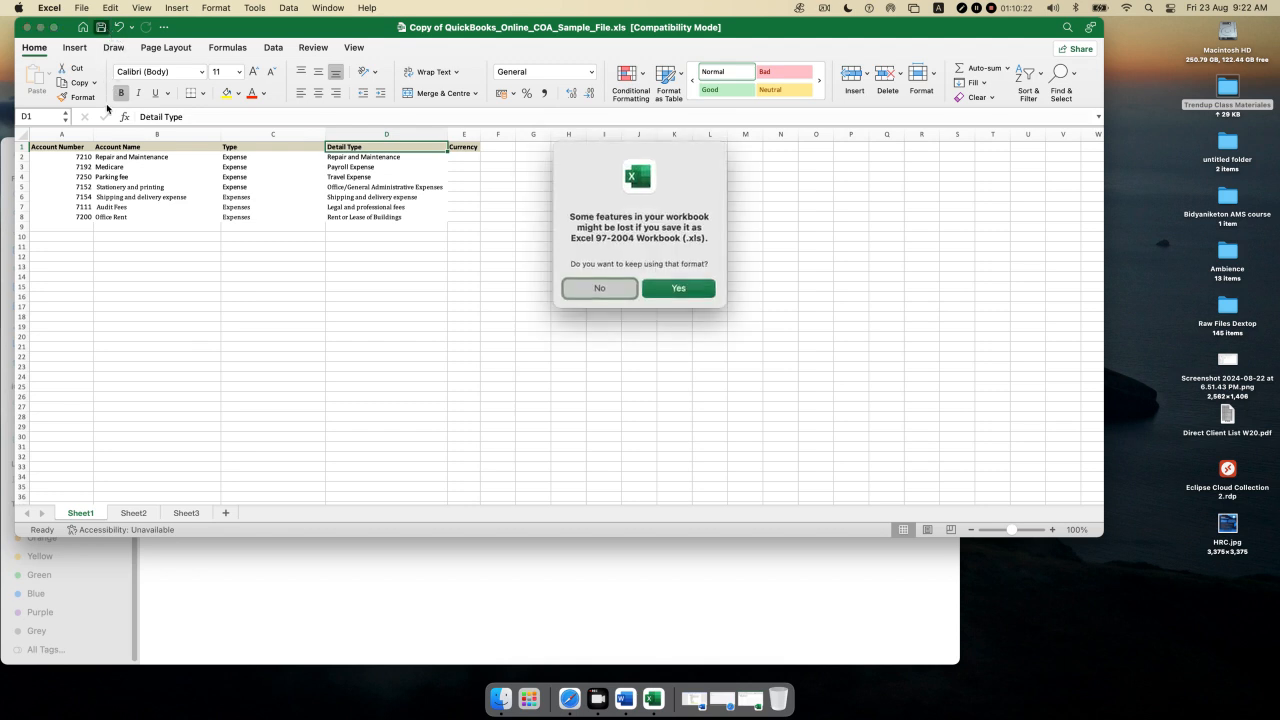
pyautogui.click(672, 292)
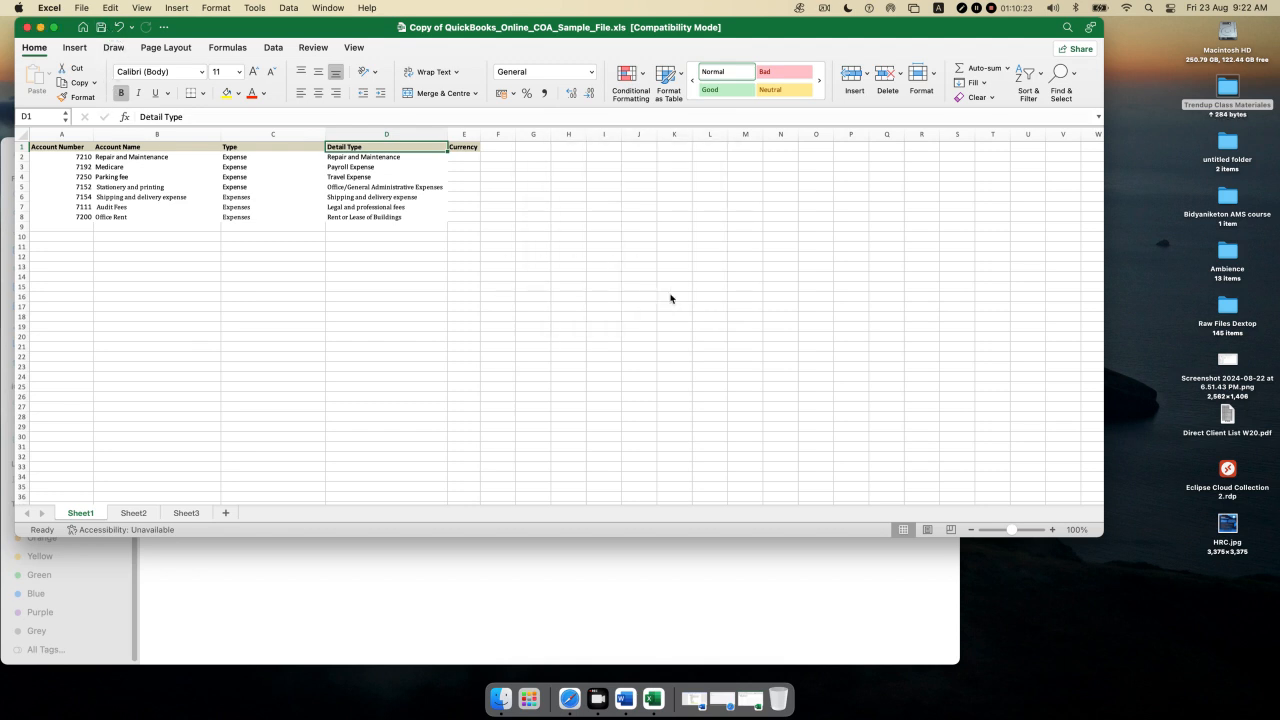
pyautogui.click(22, 27)
pyautogui.click(308, 318)
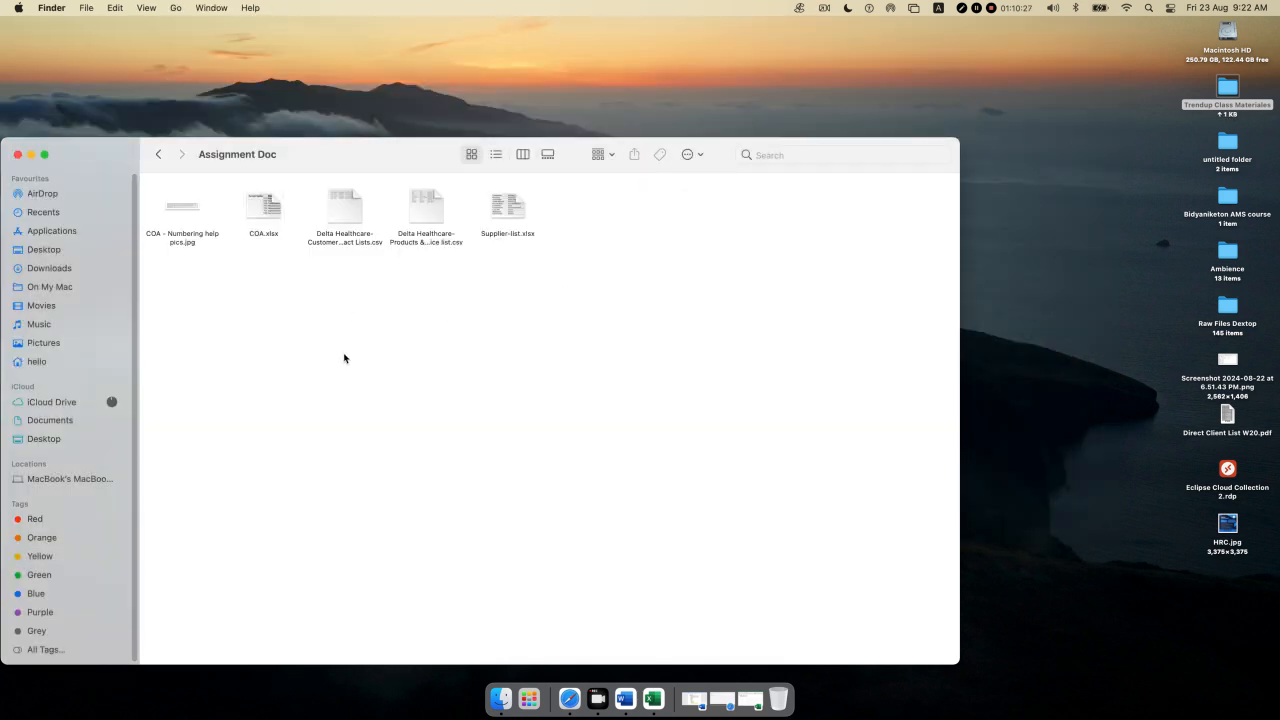
# - Switch to Safari and choose Copy of QuickBooks_Online_COA_Sample_File.xls from the Documents to upload QB folder as the accounts file to upload
pyautogui.click(576, 702)
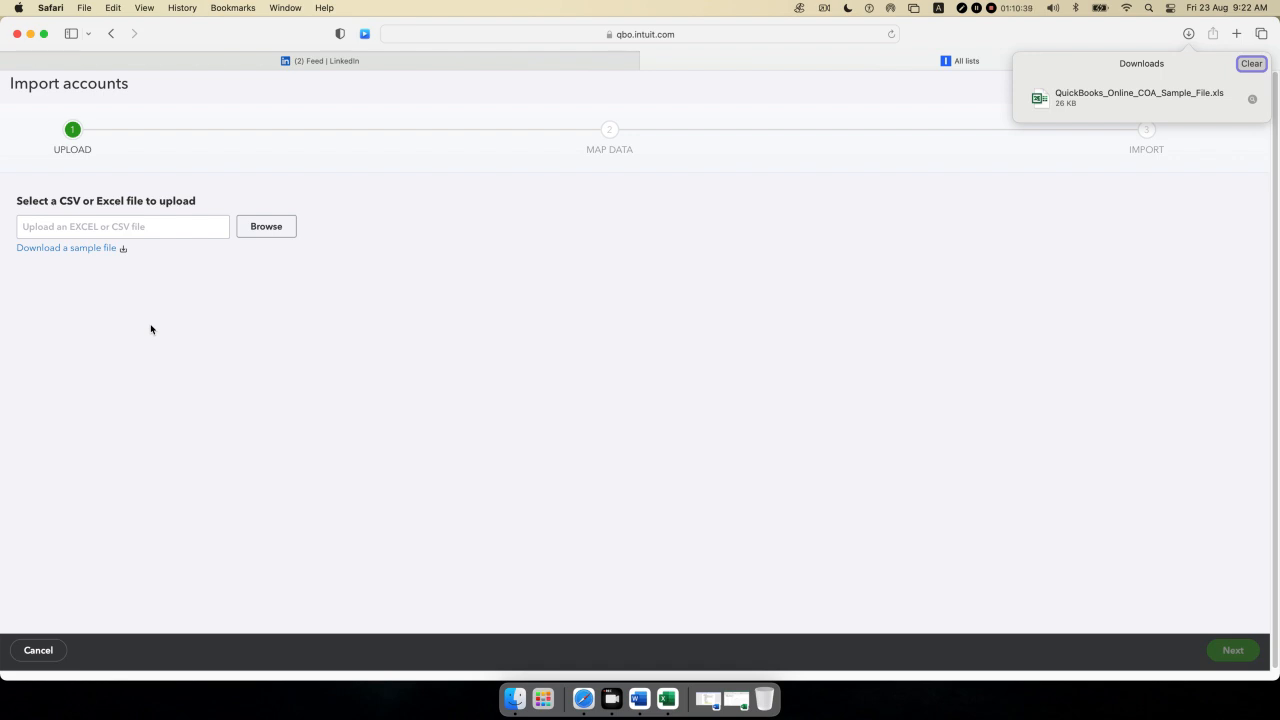
pyautogui.click(270, 232)
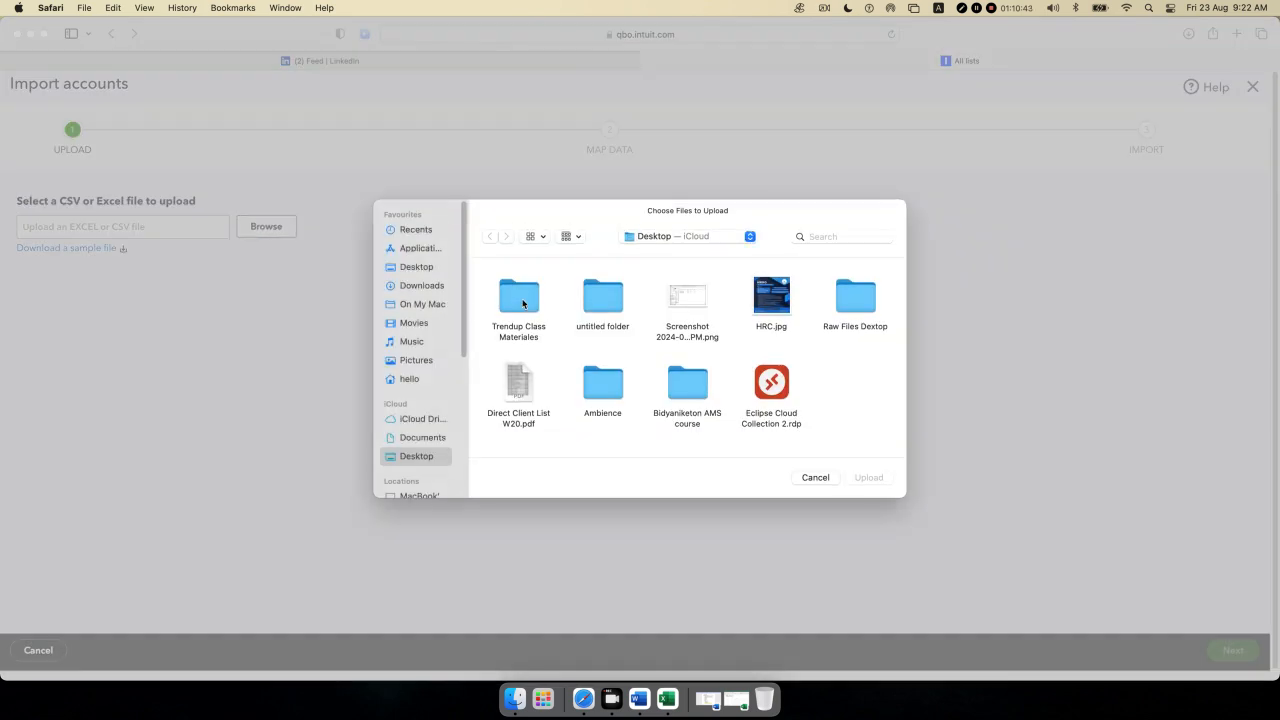
pyautogui.click(522, 304)
pyautogui.doubleClick(522, 304)
pyautogui.doubleClick(522, 304)
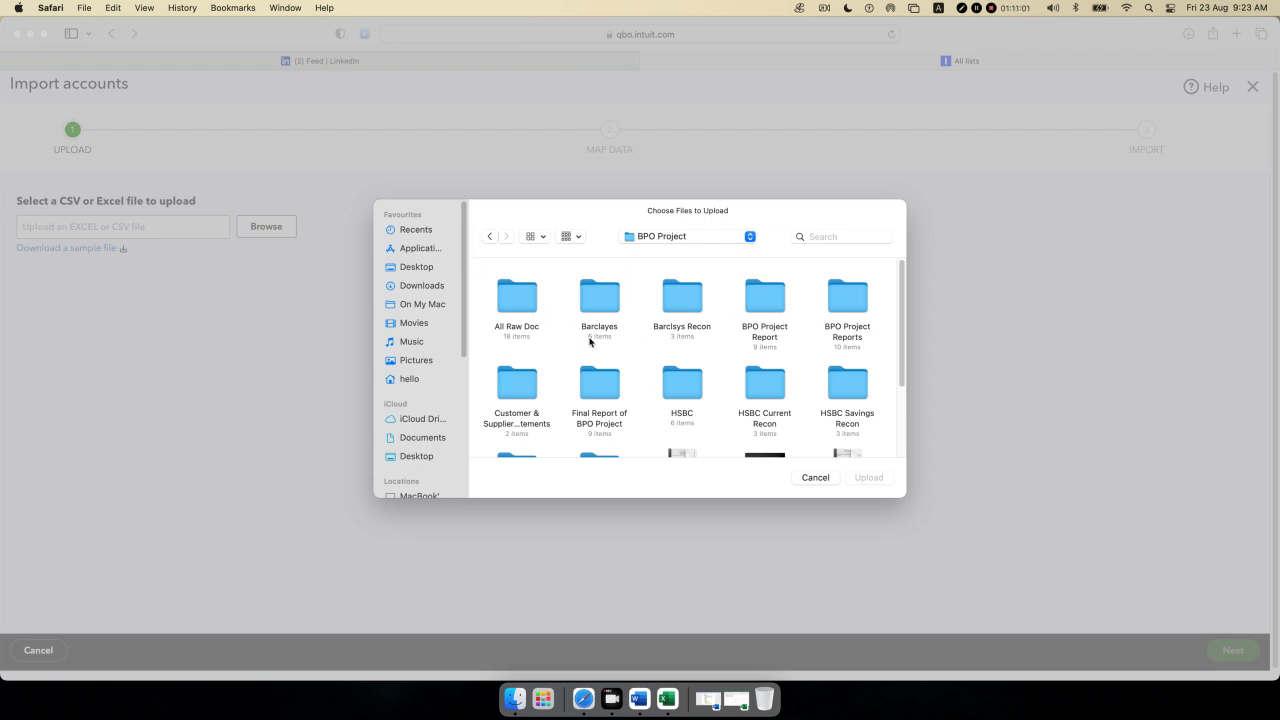
pyautogui.scroll(-2, 631, 364)
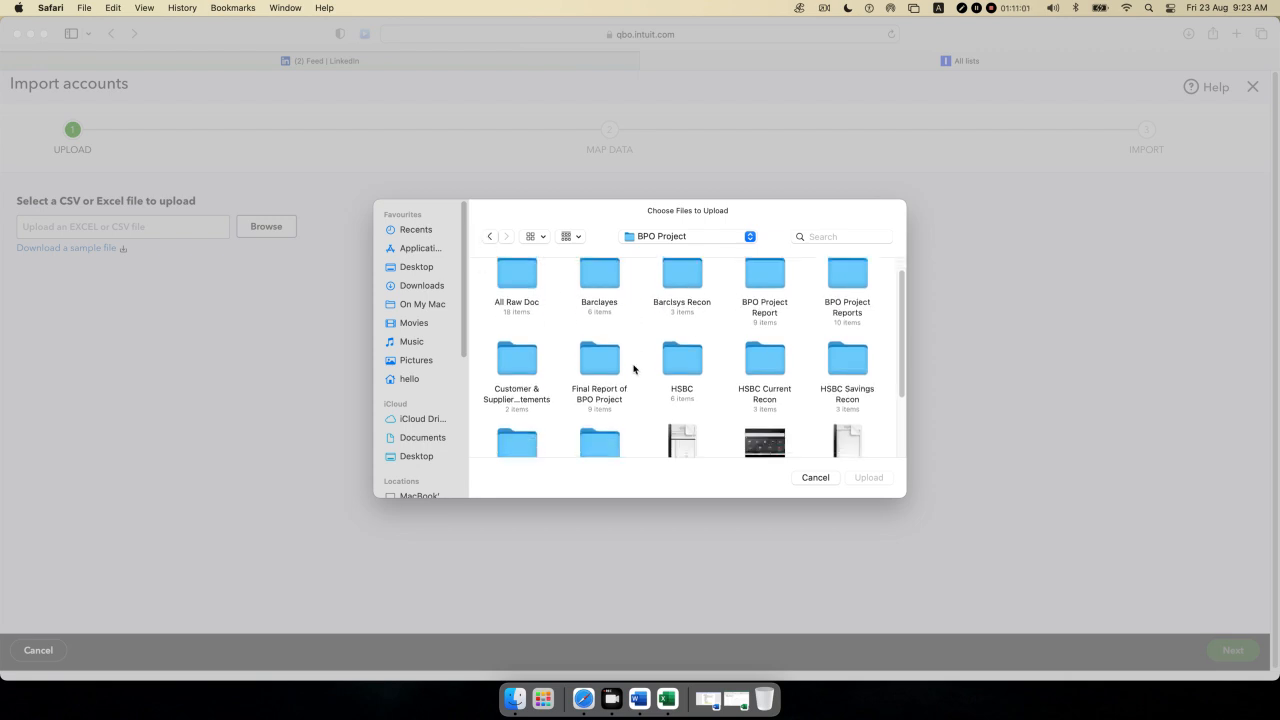
pyautogui.click(489, 236)
pyautogui.scroll(-5, 633, 340)
pyautogui.doubleClick(686, 352)
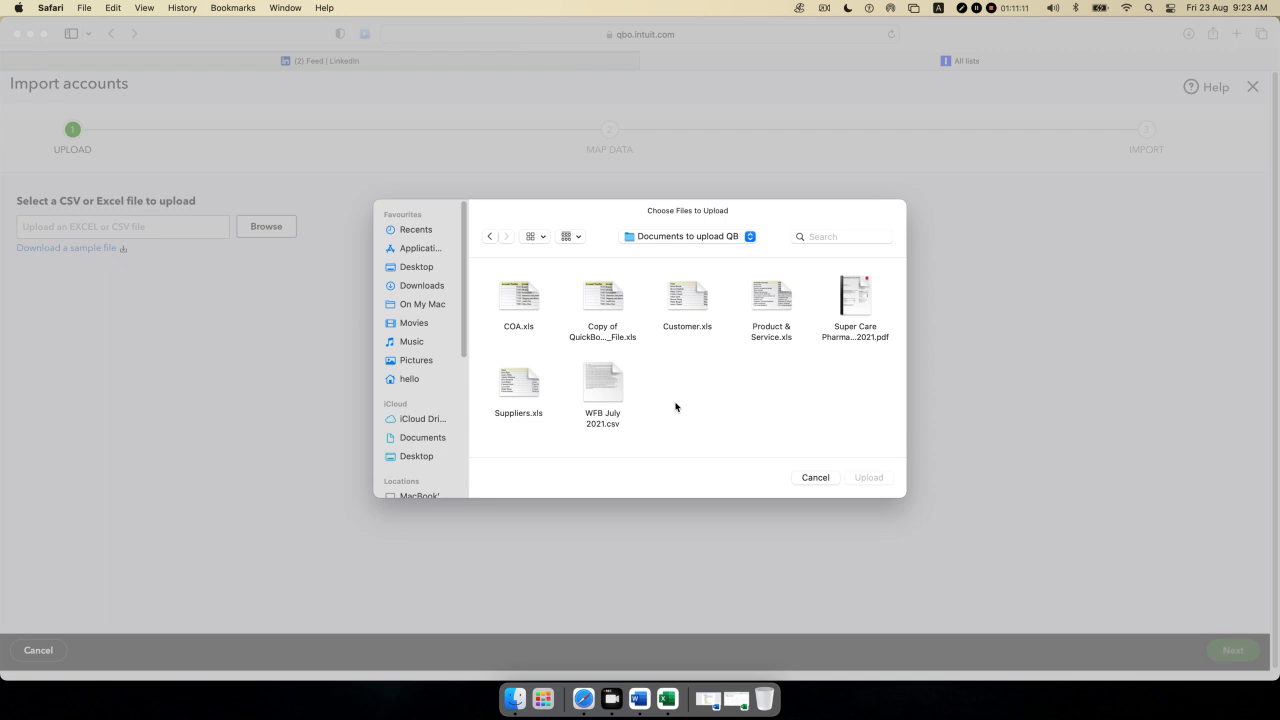
pyautogui.click(614, 304)
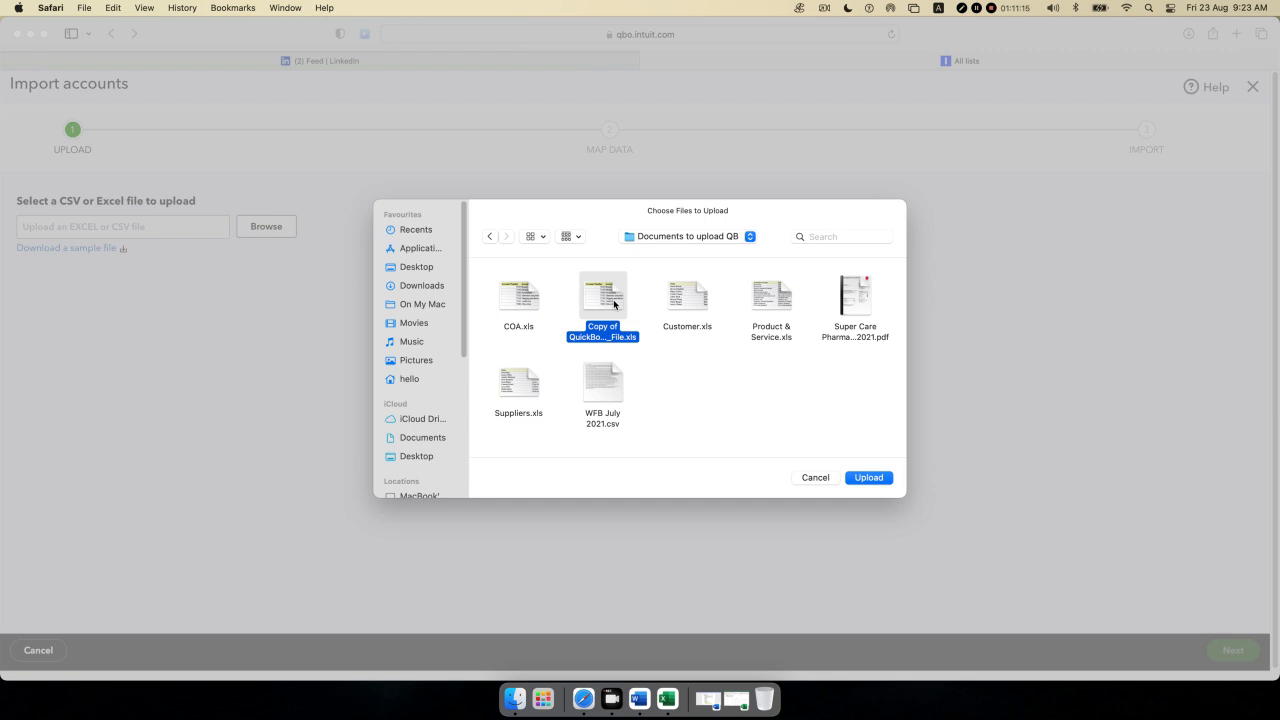
pyautogui.click(866, 478)
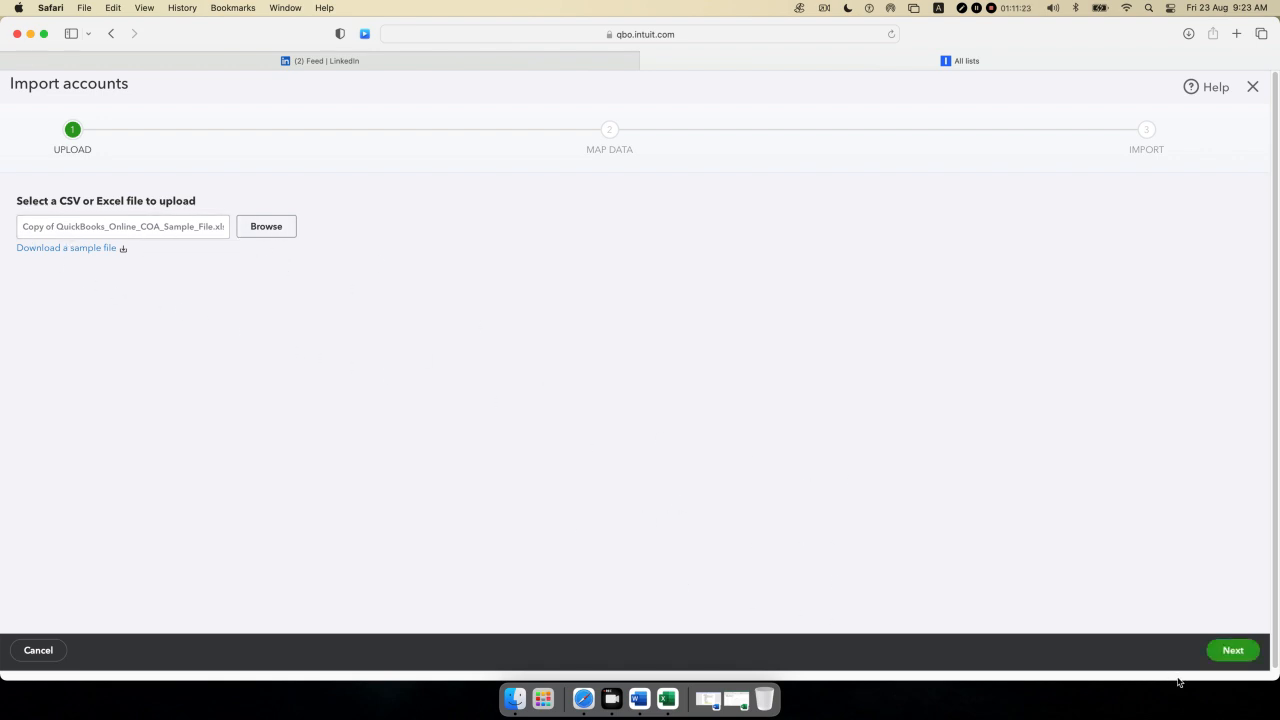
# - Accept the suggested field mapping, leaving TVA code as No Match, and import all listed accounts
pyautogui.click(1228, 651)
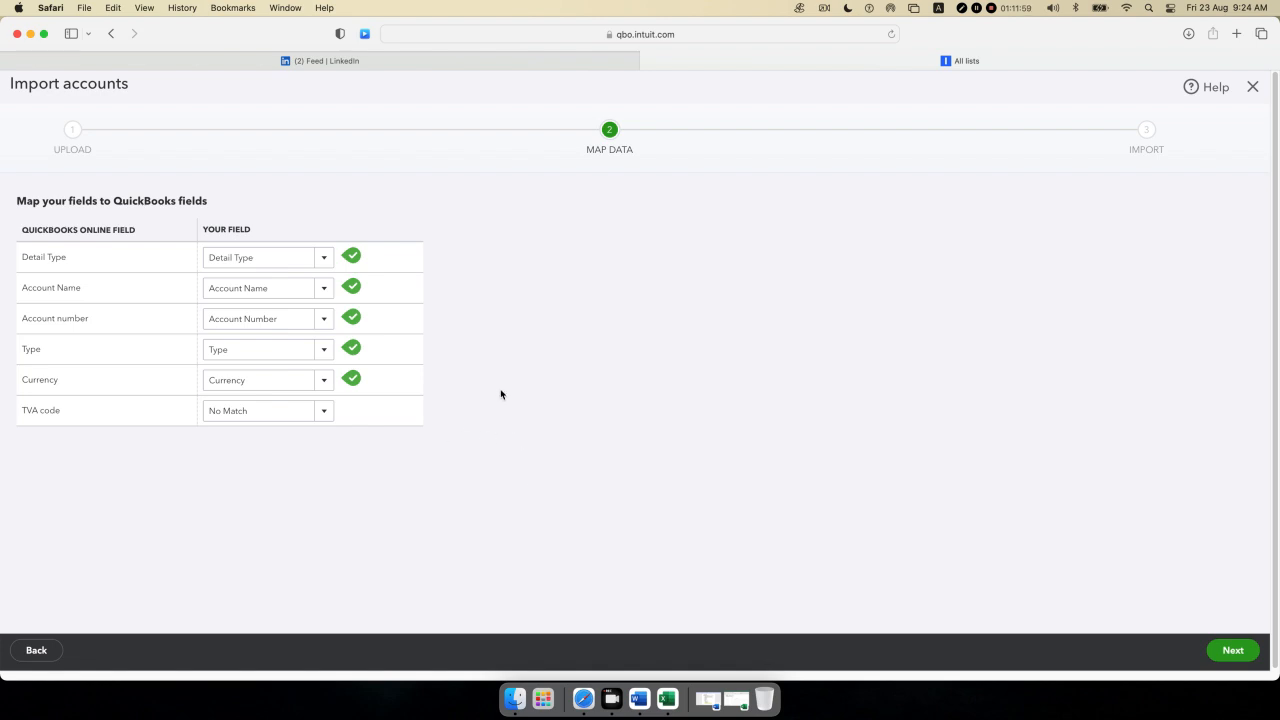
pyautogui.click(1230, 652)
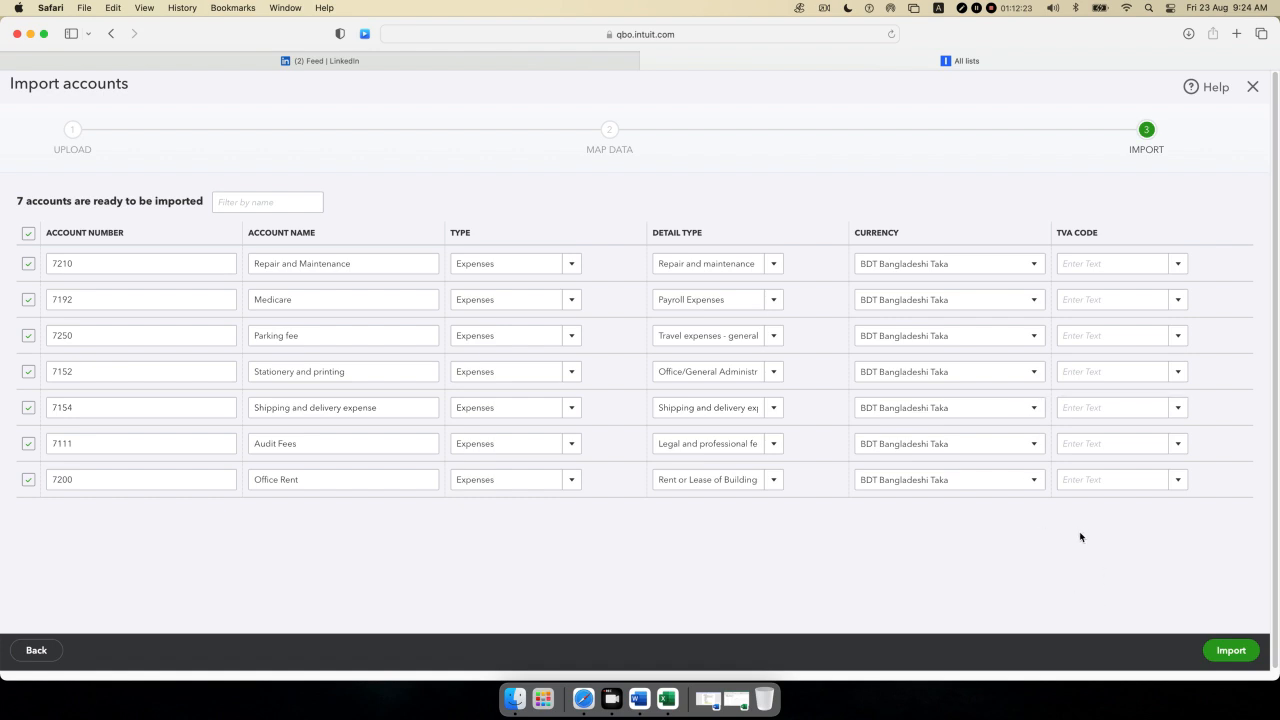
pyautogui.click(1220, 660)
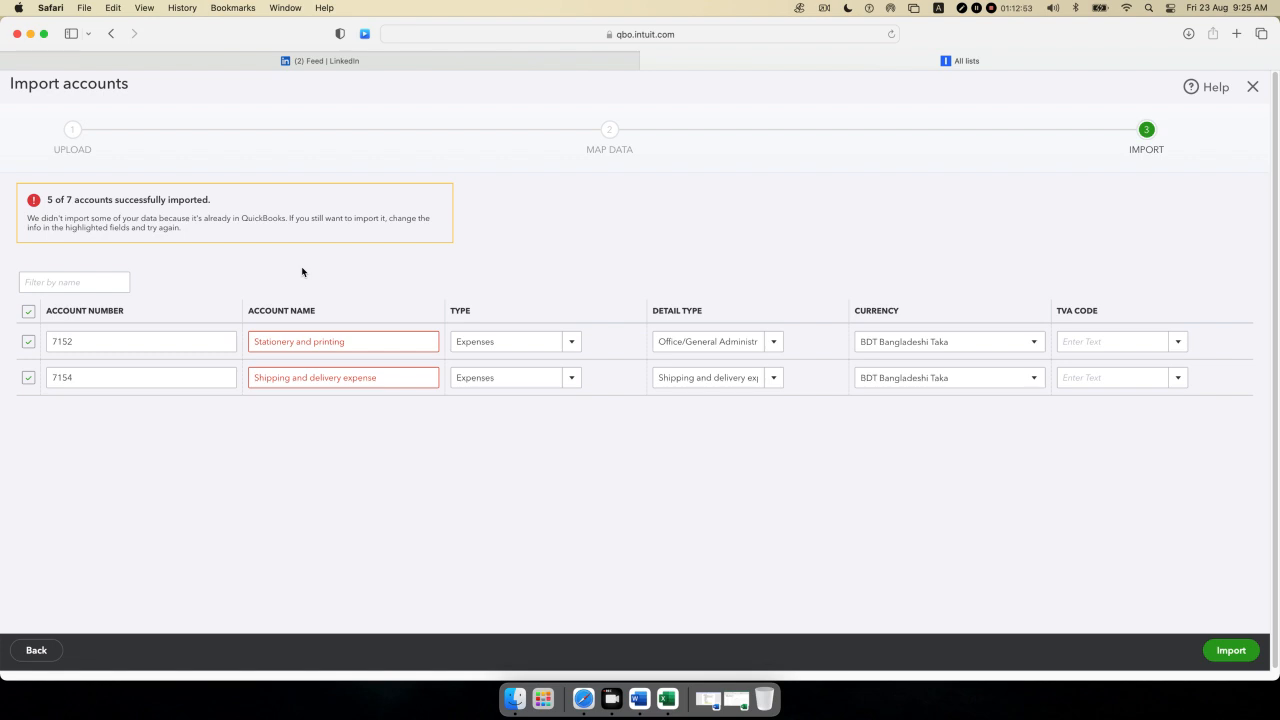
# - Try to make the rejected account names unique by appending 01 to Stationery and printing and o1 to Shipping and delivery expense
pyautogui.click(383, 337)
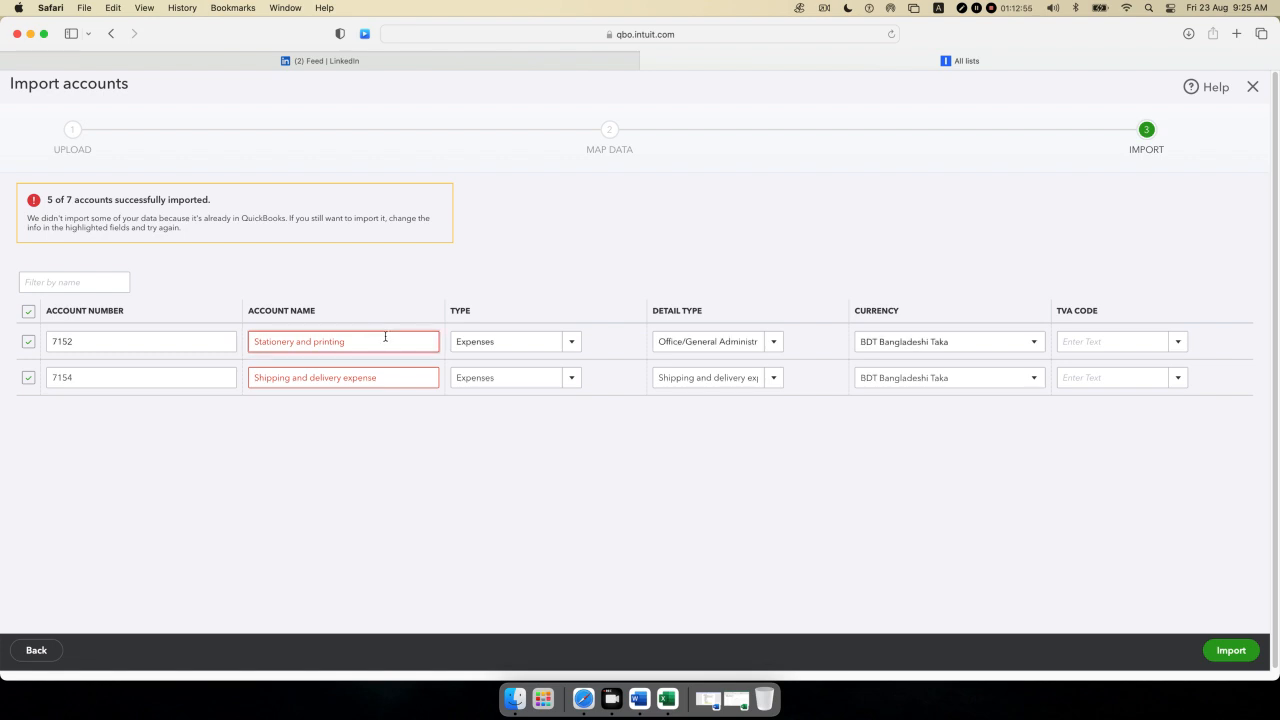
pyautogui.press('super+a')
pyautogui.press('Left')
pyautogui.press('BackSpace')
pyautogui.write('o')
pyautogui.press('BackSpace')
pyautogui.write('01')
pyautogui.click(403, 380)
pyautogui.click(403, 380)
pyautogui.write('o')
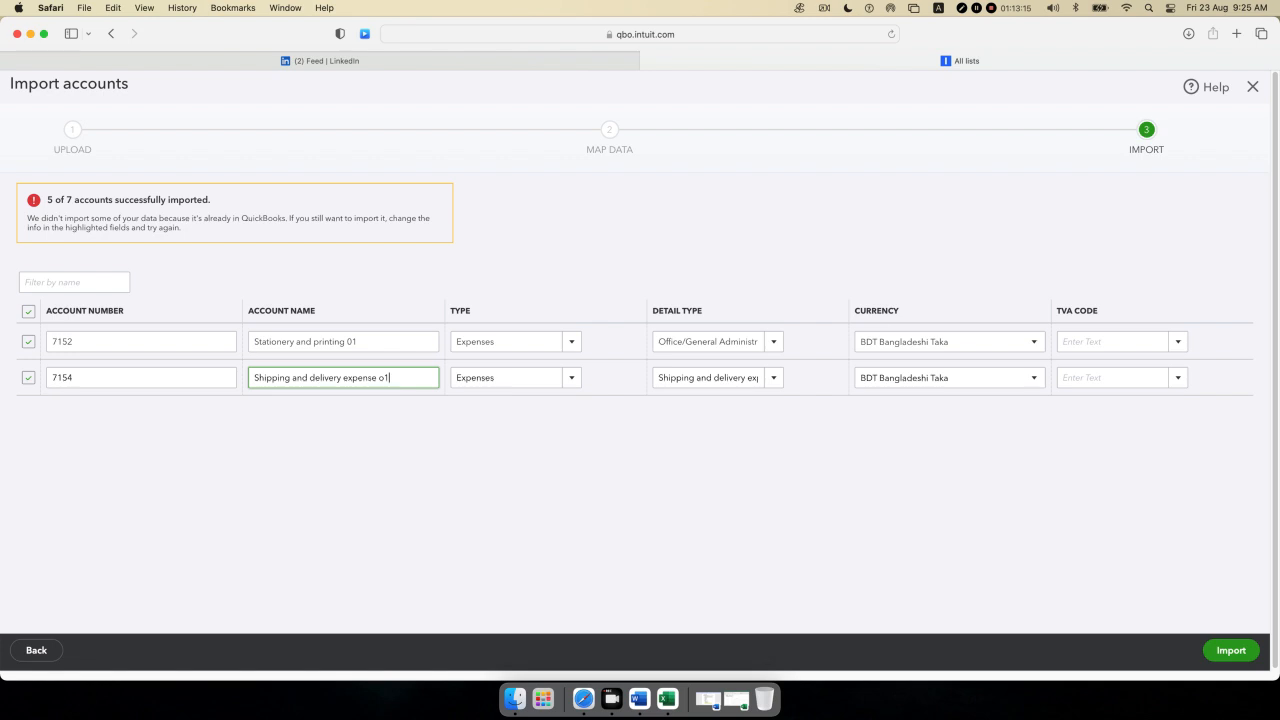
# - Remove the 01 suffix from the stationery account name and rename the account Office Stationery and printing
pyautogui.click(395, 340)
pyautogui.tripleClick(393, 340)
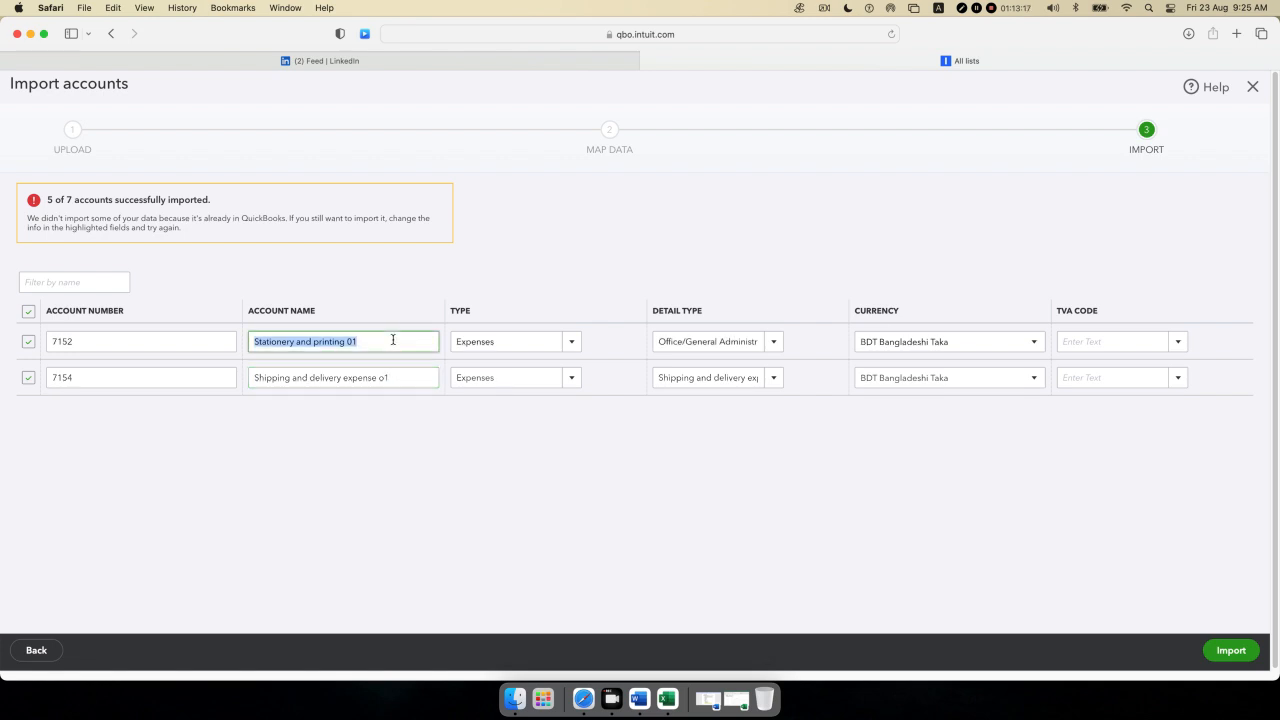
pyautogui.press('Right')
pyautogui.press('BackSpace')
pyautogui.press('BackSpace')
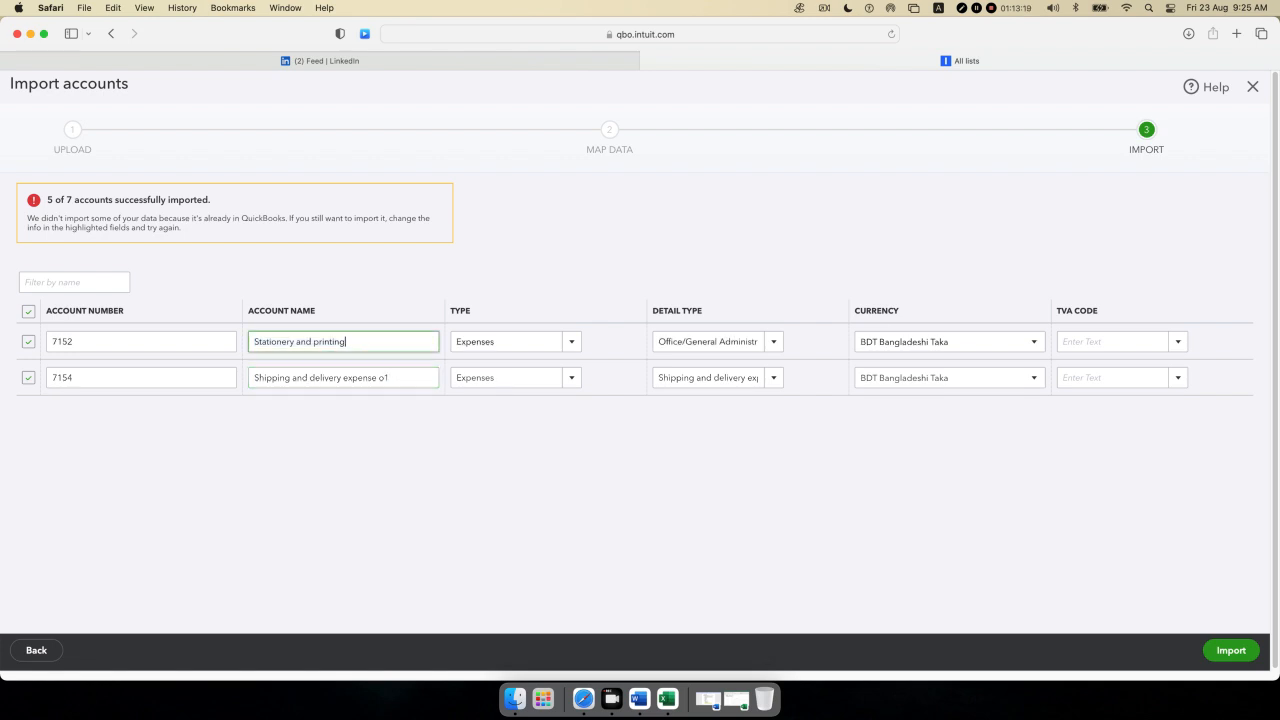
pyautogui.click(257, 342)
pyautogui.click(311, 343)
pyautogui.write('Office')
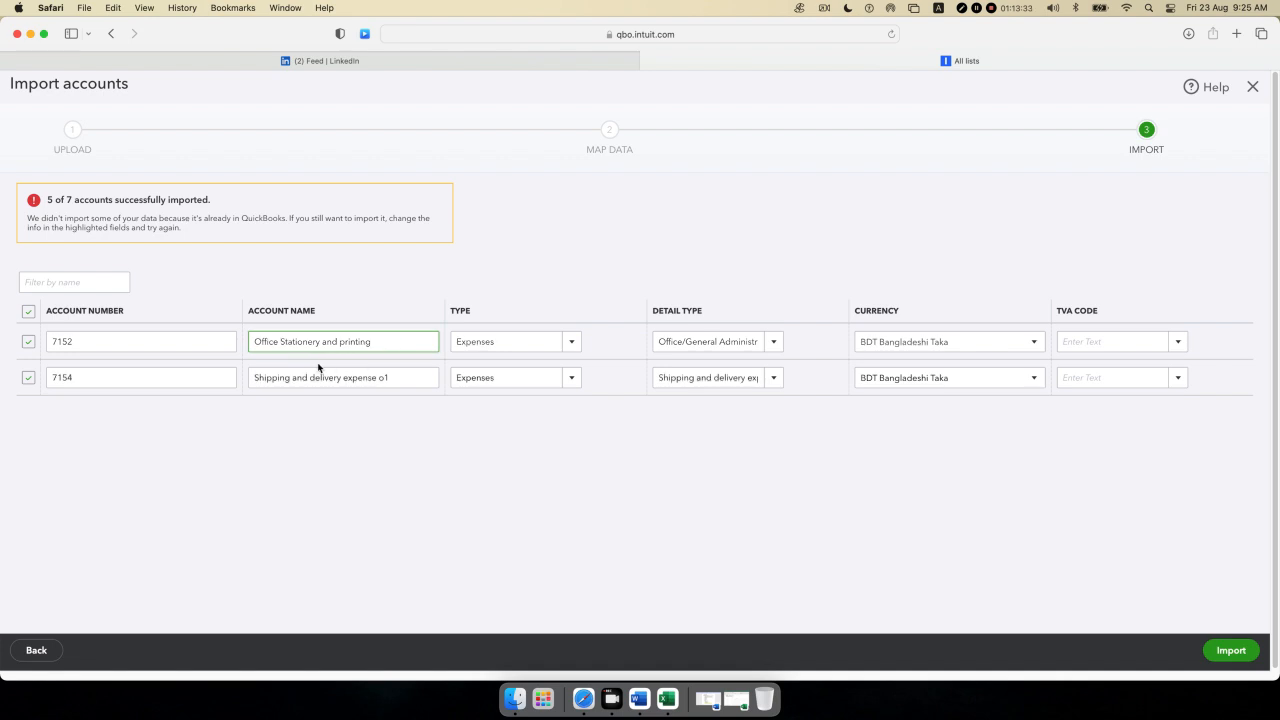
# - Copy the Office prefix into the shipping account name and remove its o1 suffix, making it Office Shipping and delivery expense
pyautogui.moveTo(278, 341); pyautogui.dragTo(240, 345)
pyautogui.press('super+c')
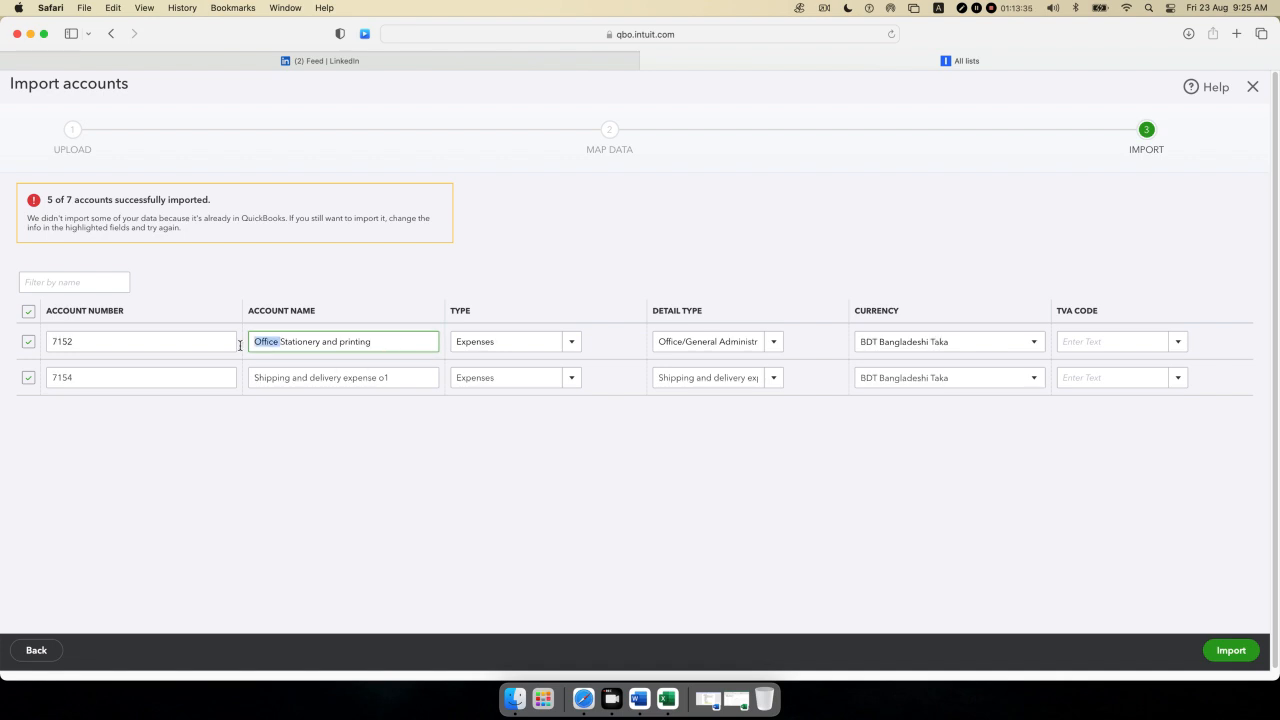
pyautogui.click(260, 376)
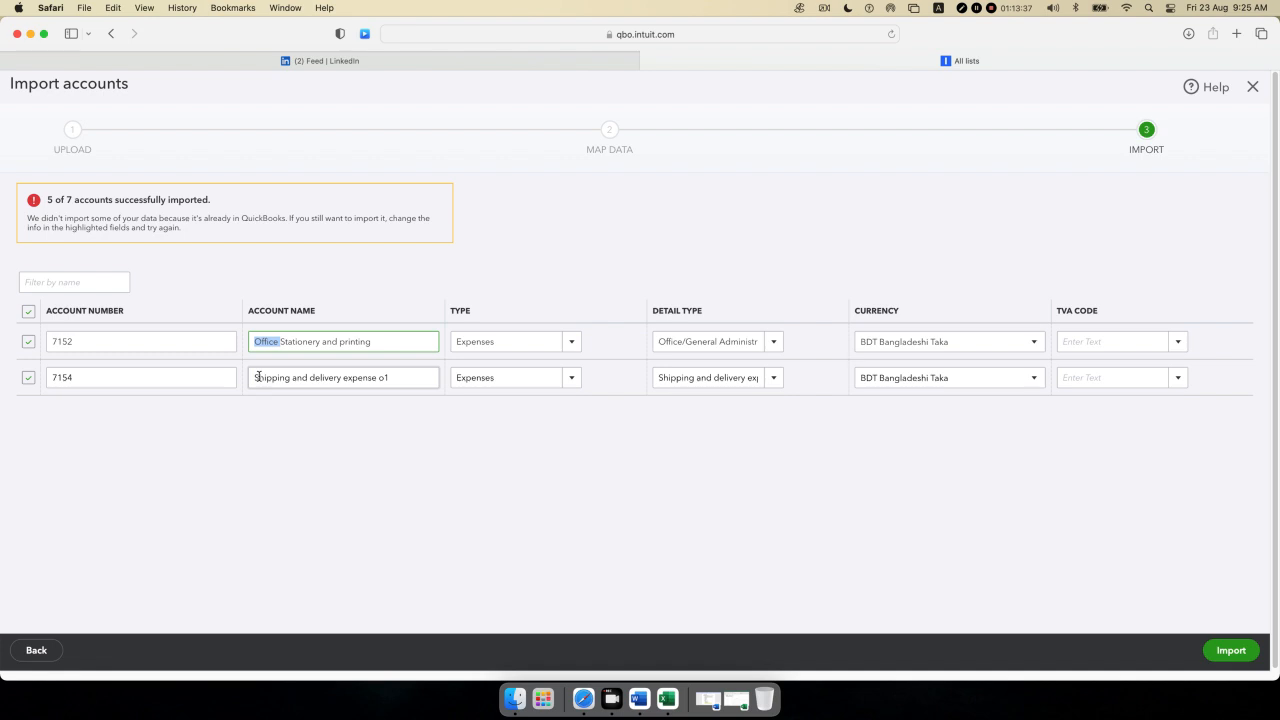
pyautogui.tripleClick(278, 378)
pyautogui.press('Left')
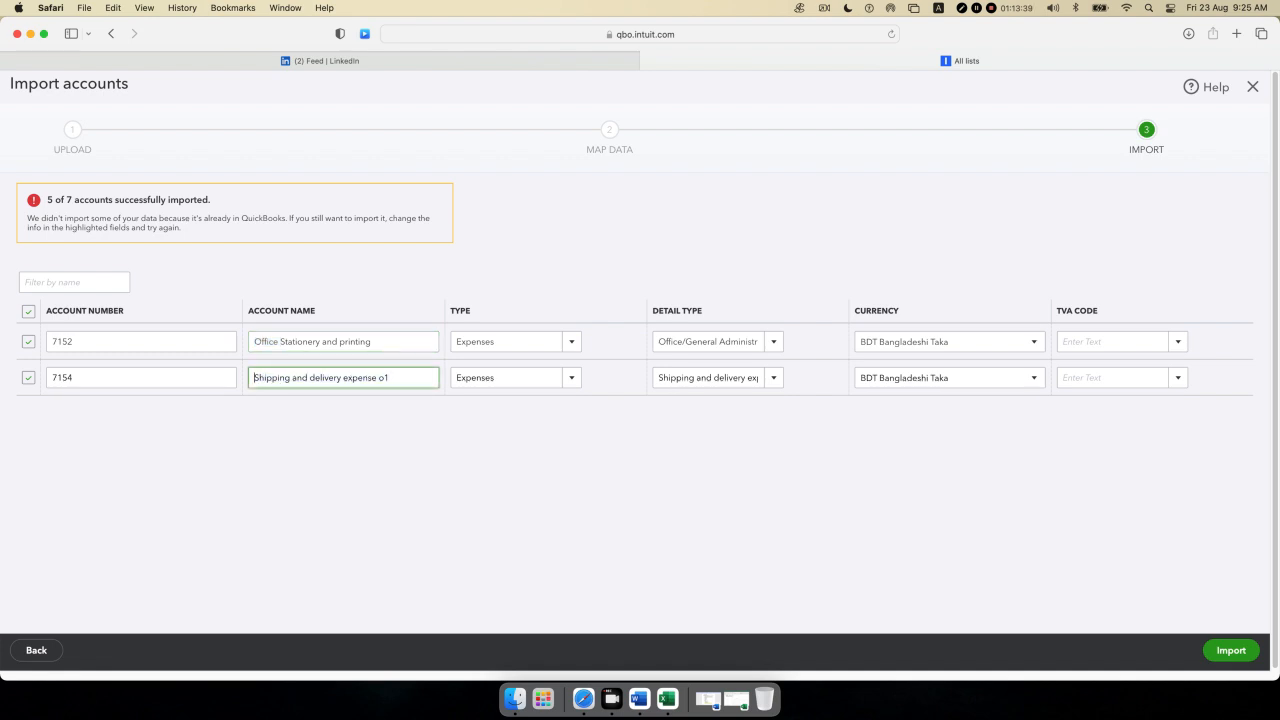
pyautogui.press('super+v')
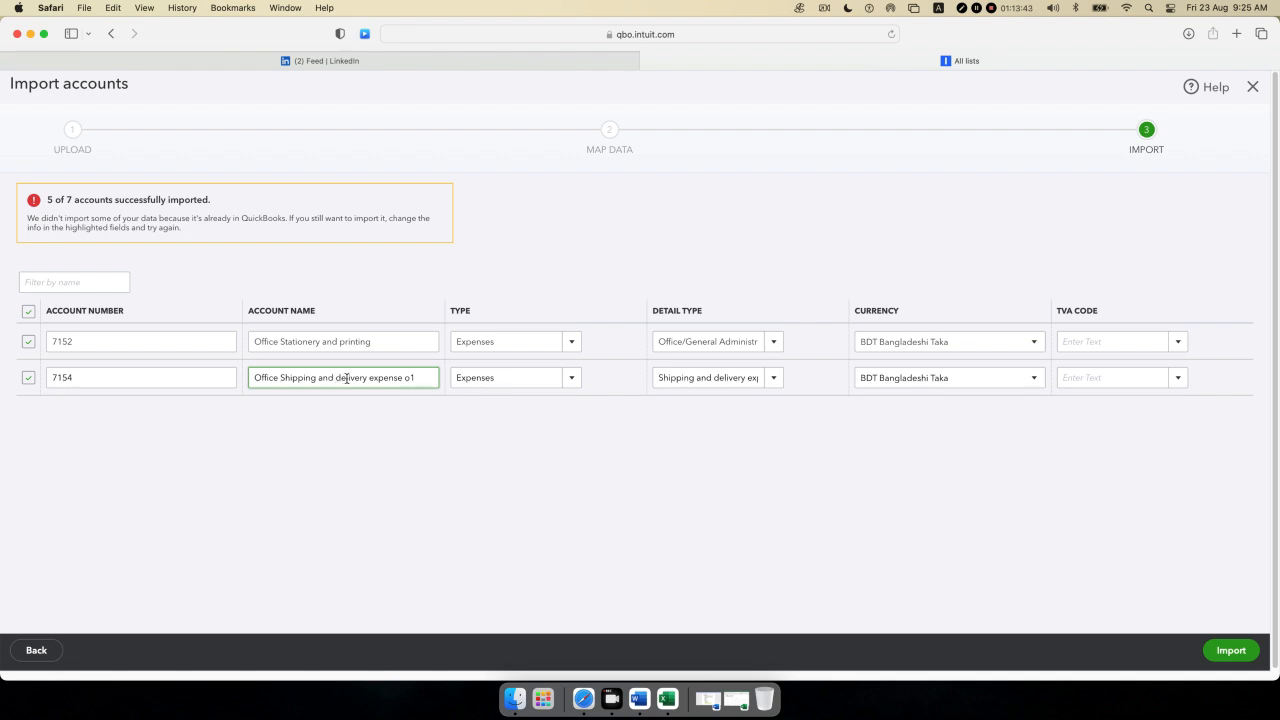
pyautogui.click(421, 377)
pyautogui.press('BackSpace')
pyautogui.press('BackSpace')
# - Import the two renamed accounts and look through the chart of accounts down to the expense accounts
pyautogui.click(1222, 651)
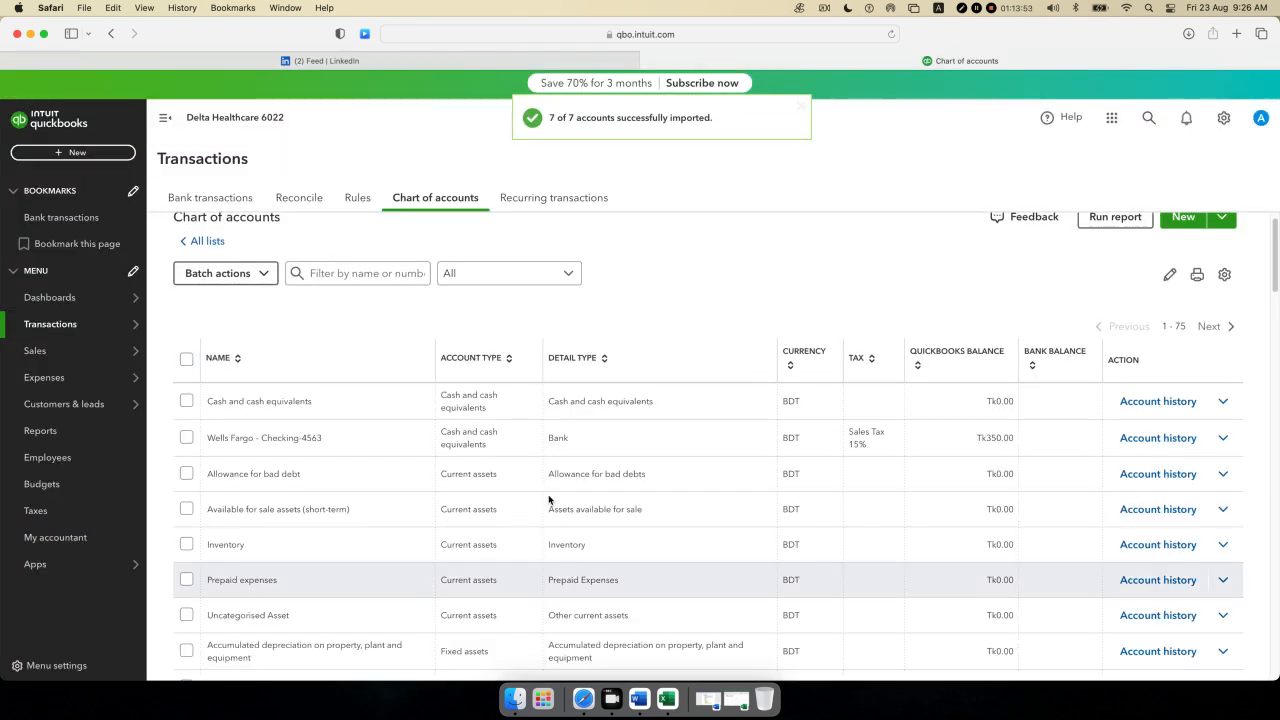
pyautogui.scroll(-5, 451, 444)
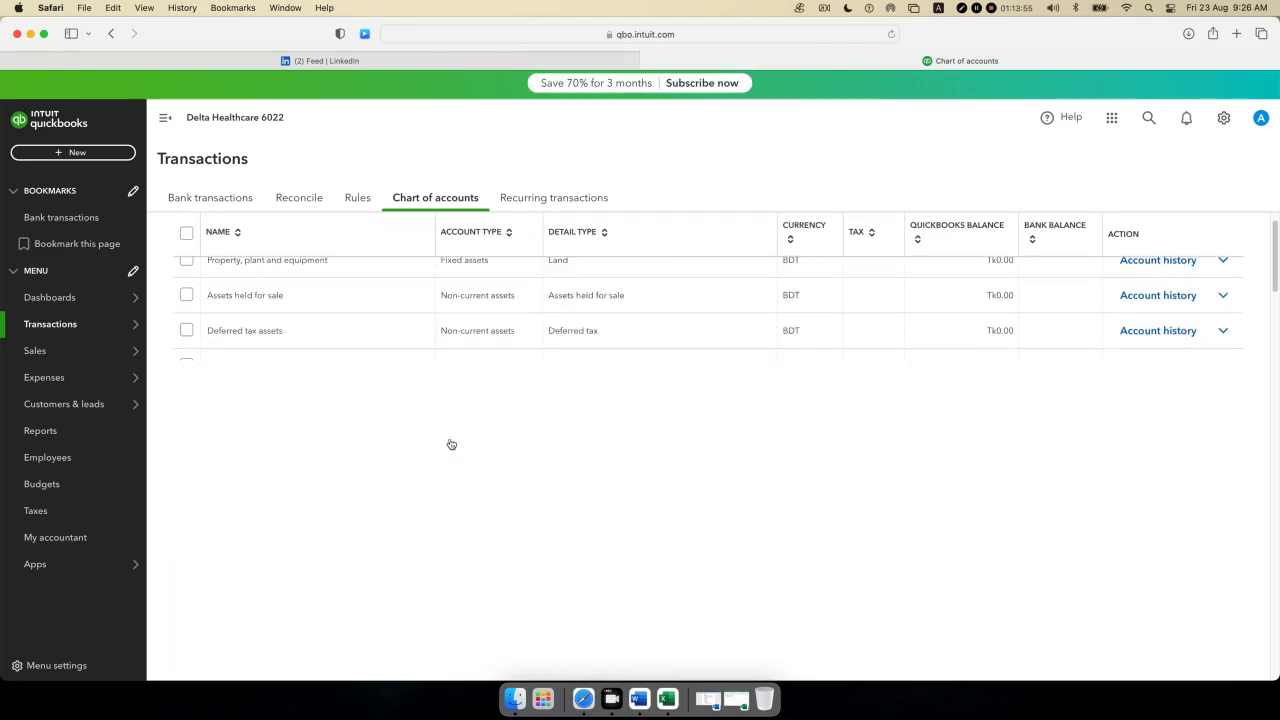
pyautogui.scroll(-2, 450, 431)
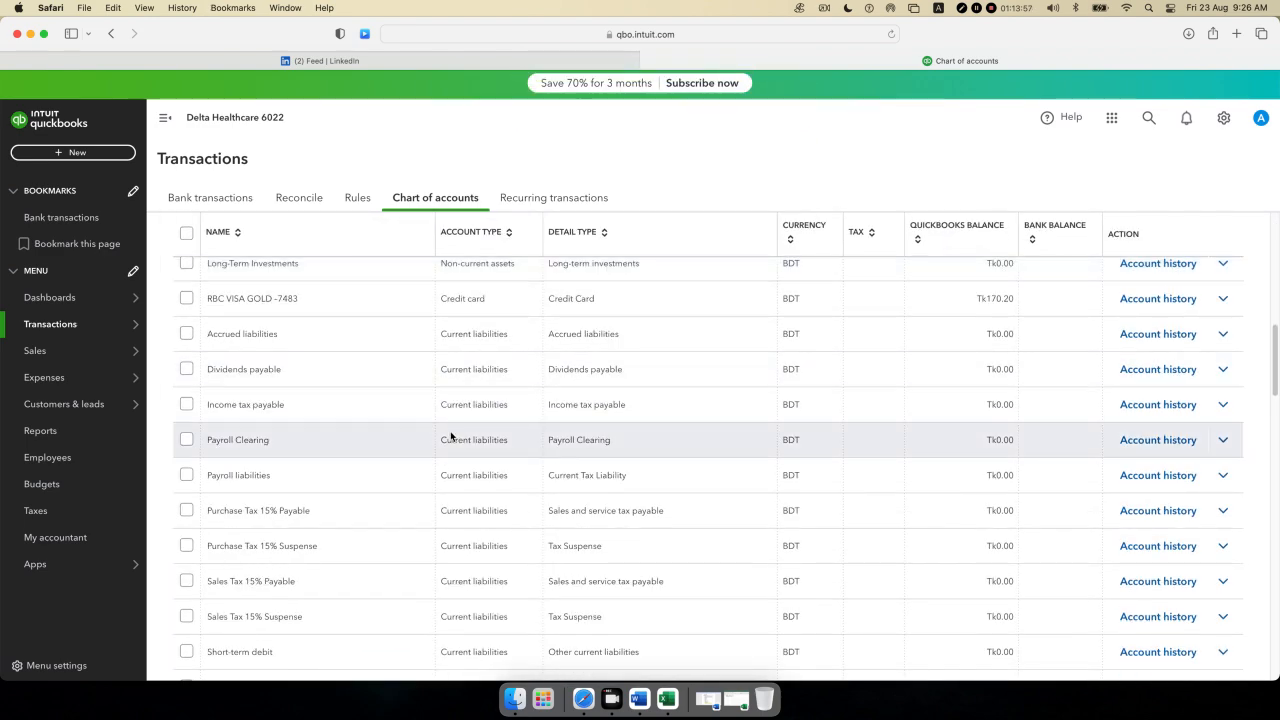
pyautogui.scroll(-5, 450, 438)
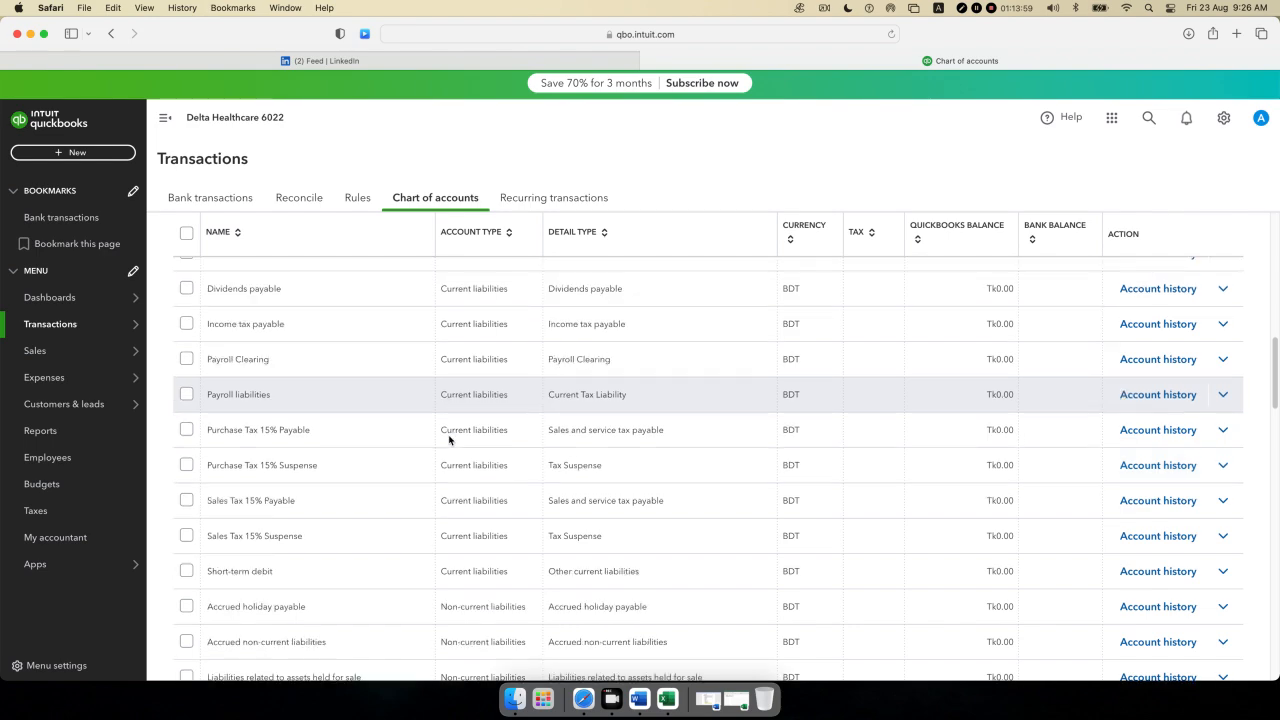
pyautogui.scroll(-5, 449, 439)
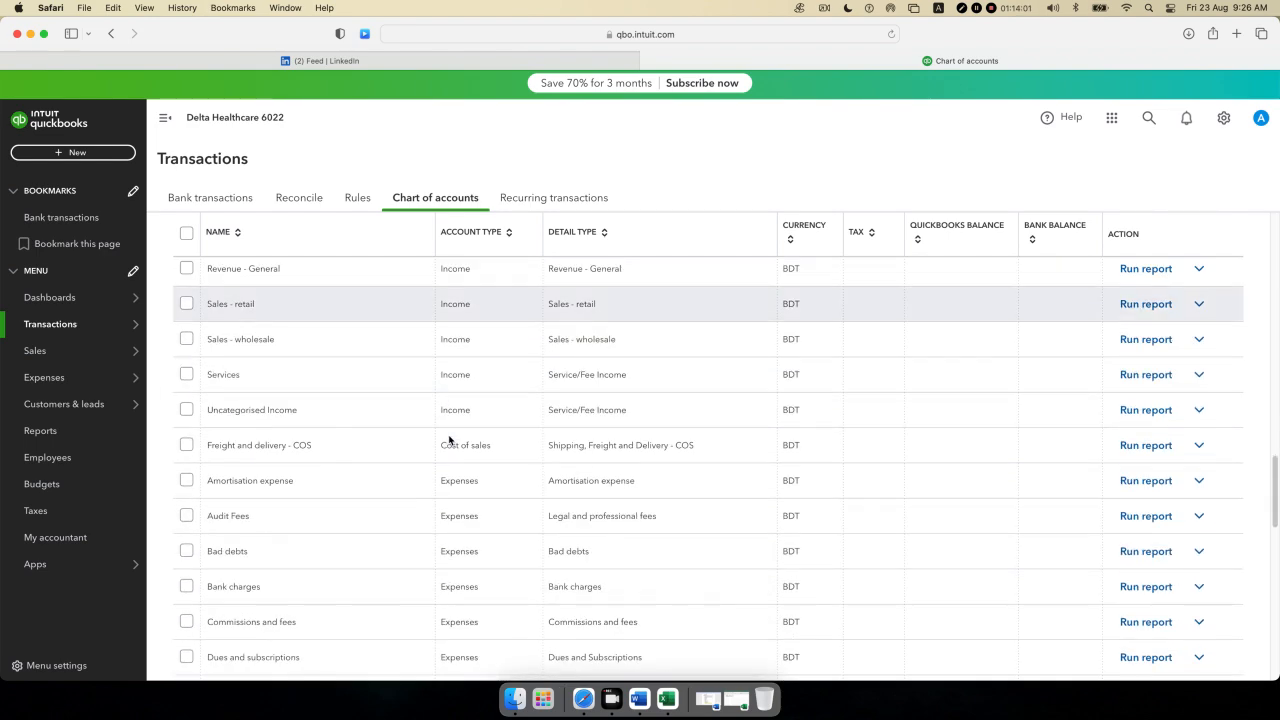
# - Look through the remaining expense accounts in the chart of accounts, checking the two renamed office accounts against their original counterparts
pyautogui.scroll(-2, 449, 437)
pyautogui.scroll(-5, 449, 437)
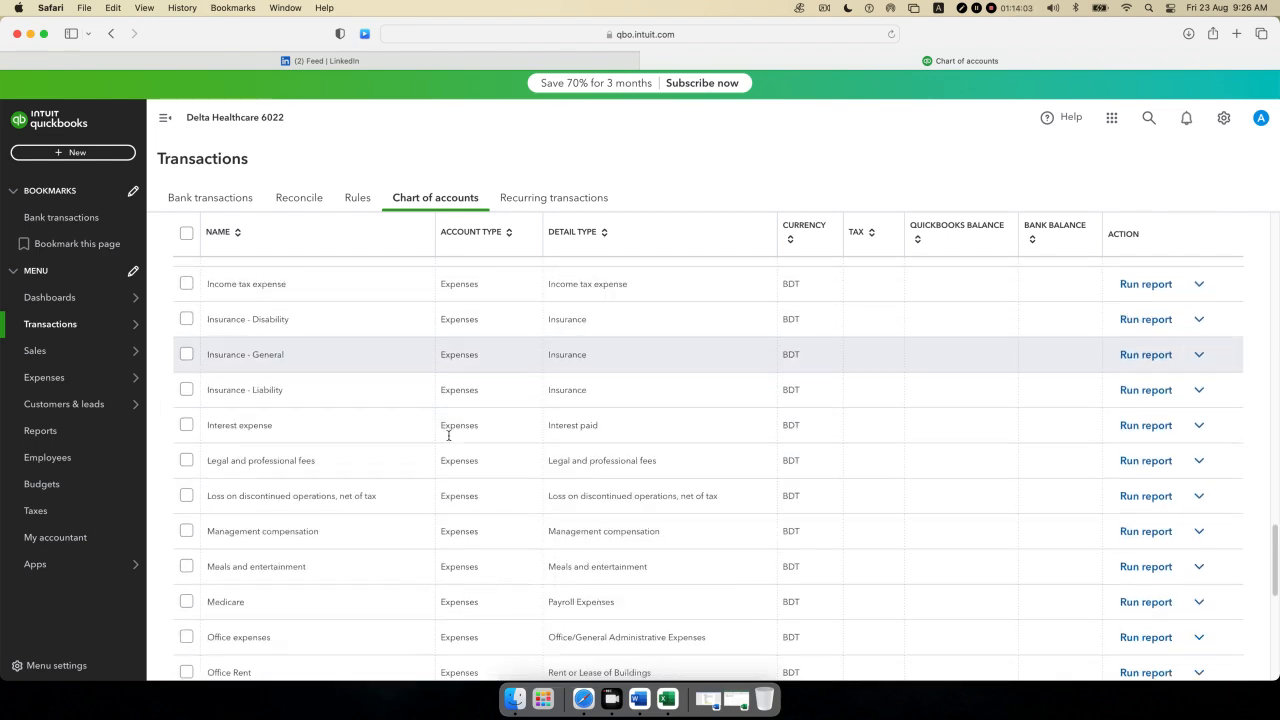
pyautogui.scroll(-1, 449, 438)
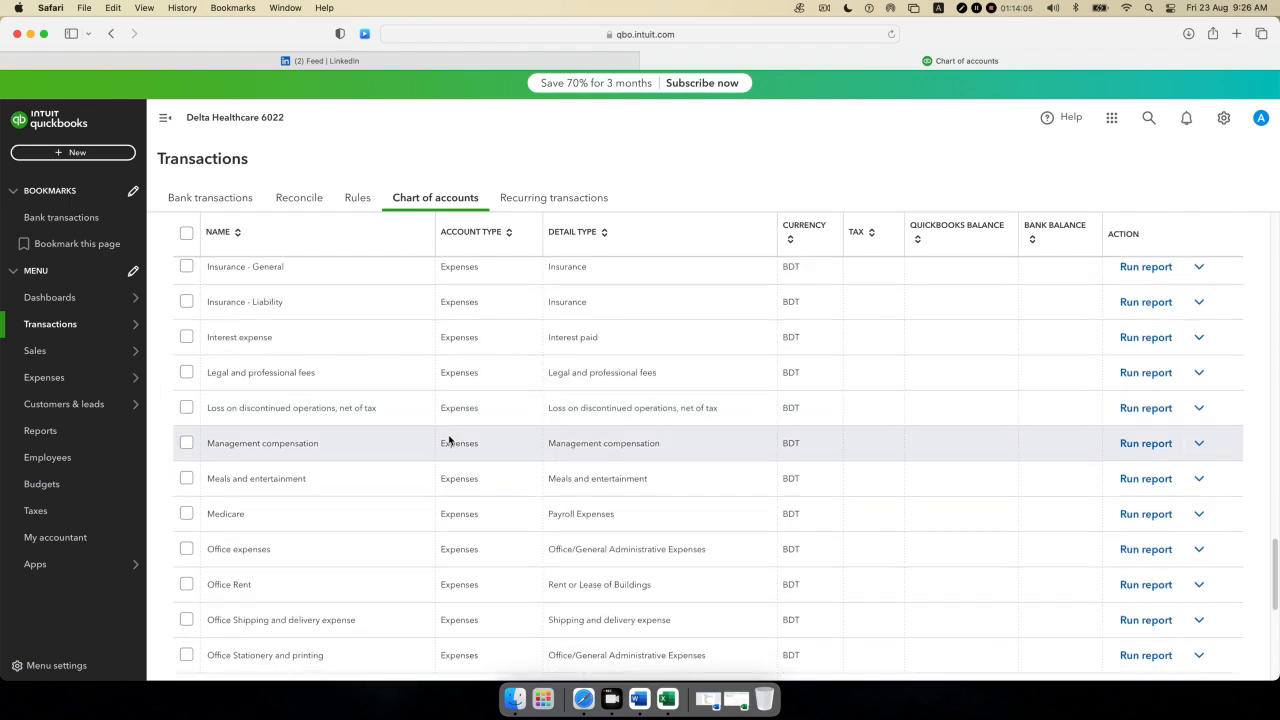
pyautogui.scroll(-1, 449, 440)
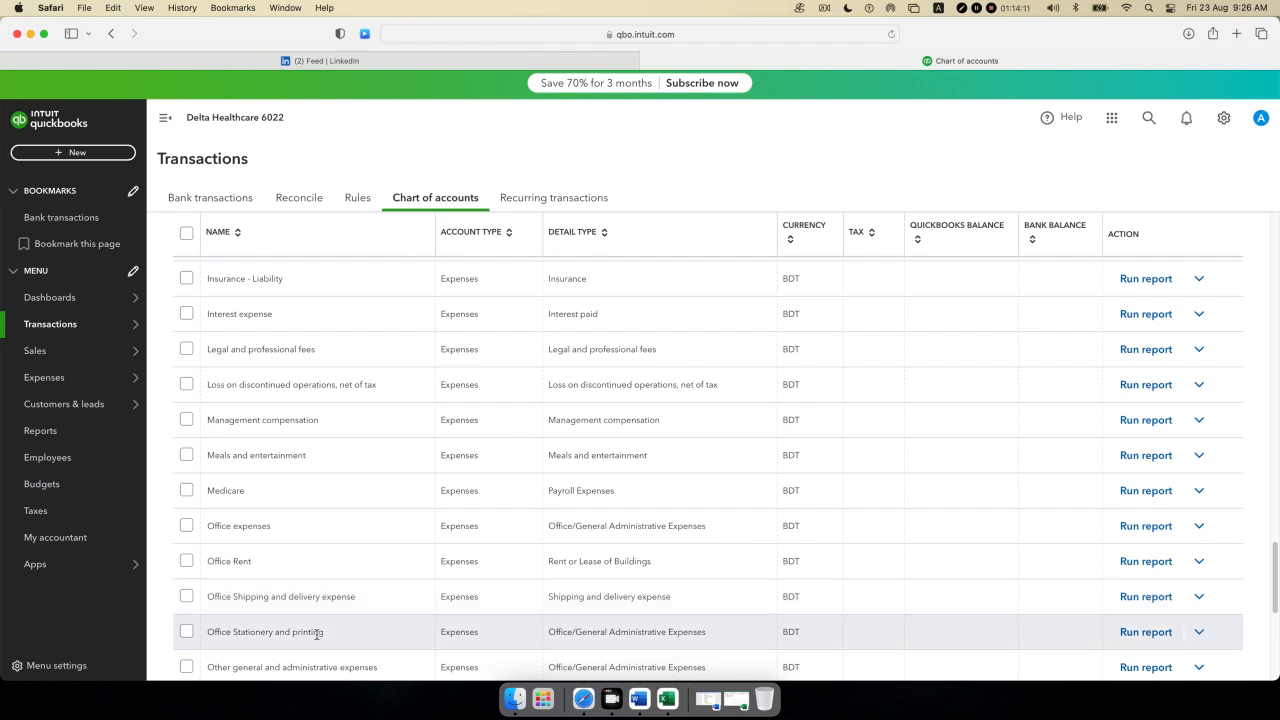
pyautogui.scroll(-5, 373, 574)
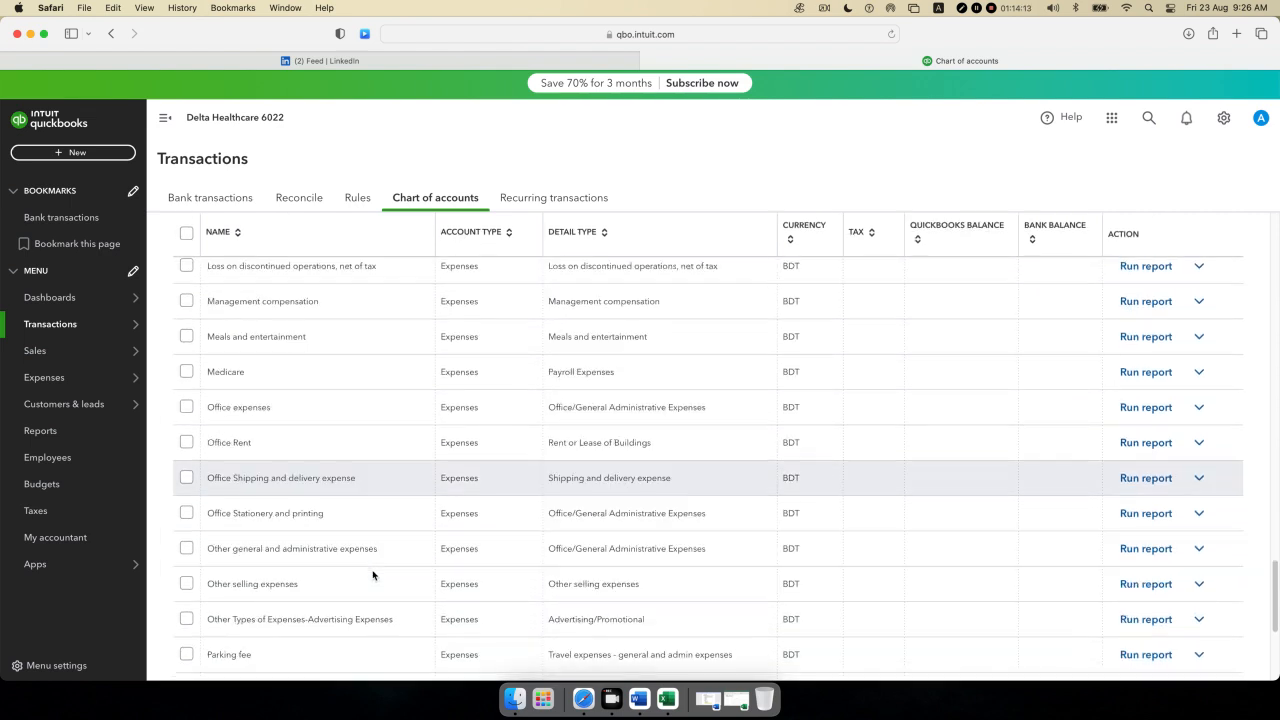
pyautogui.scroll(-5, 372, 575)
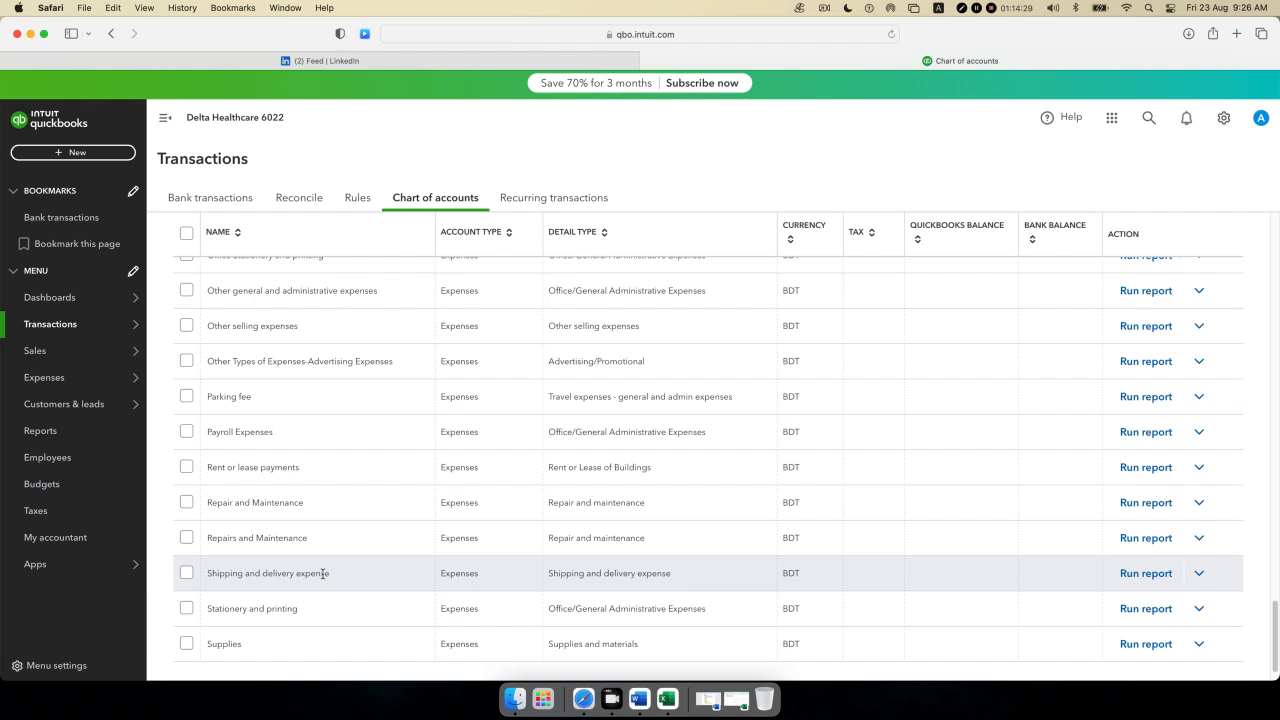
# - Filter the chart of accounts by office to find the renamed accounts
pyautogui.scroll(10, 526, 366)
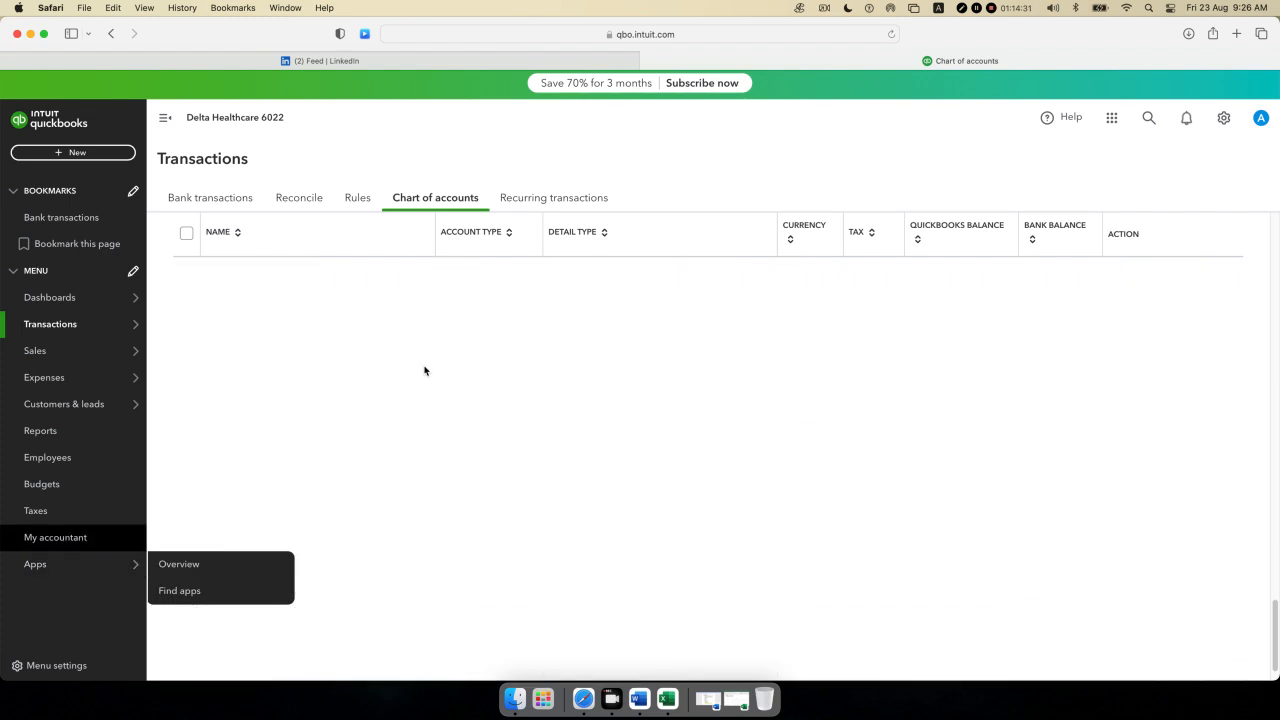
pyautogui.scroll(10, 391, 519)
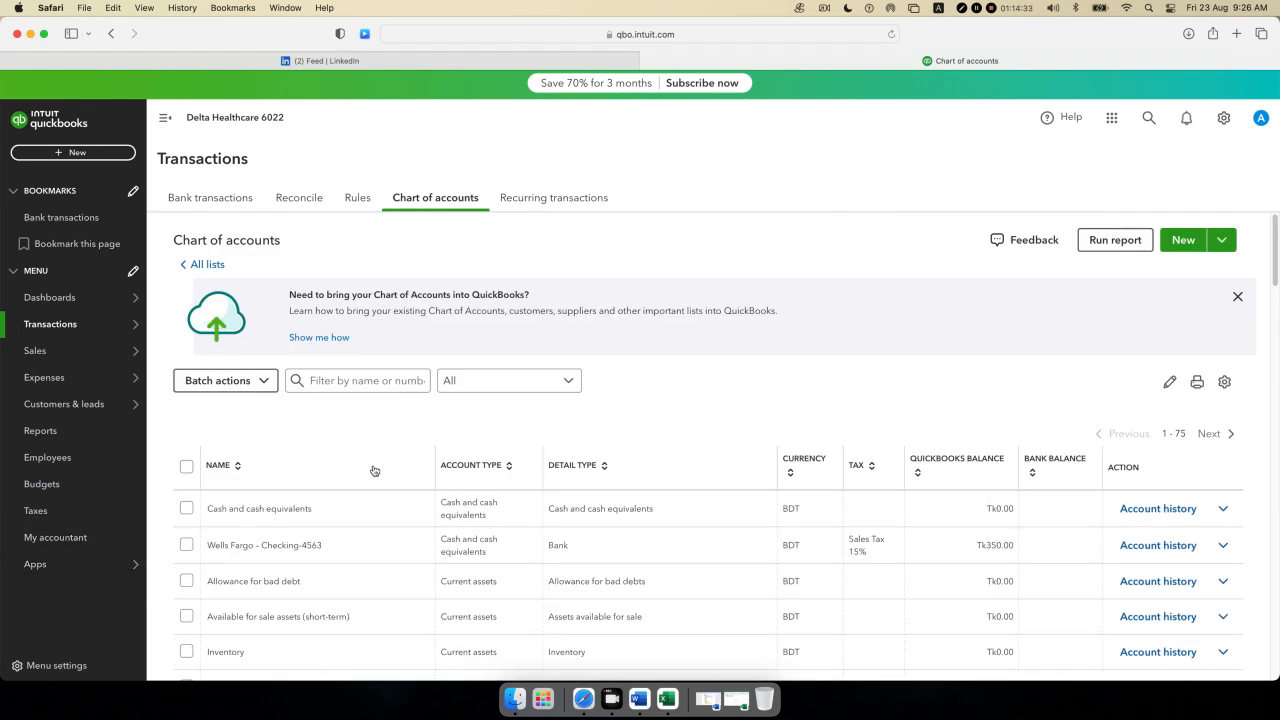
pyautogui.click(358, 378)
pyautogui.write('o')
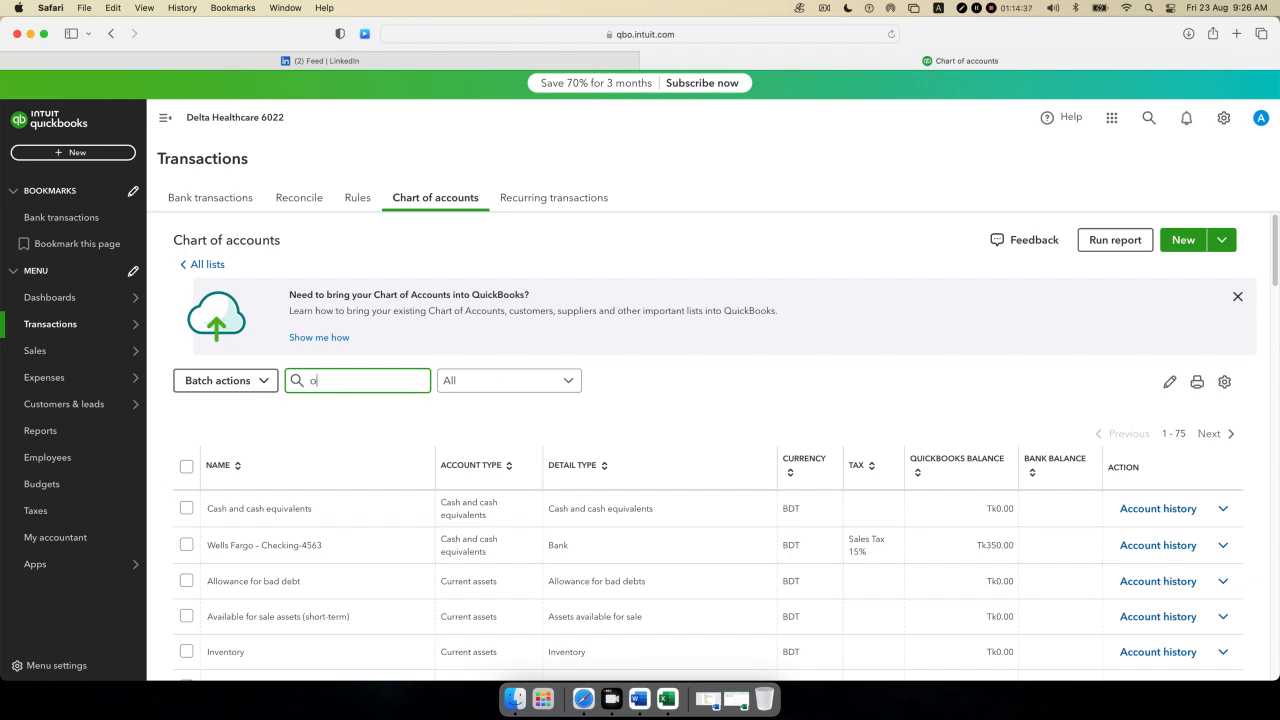
pyautogui.write('ffice')
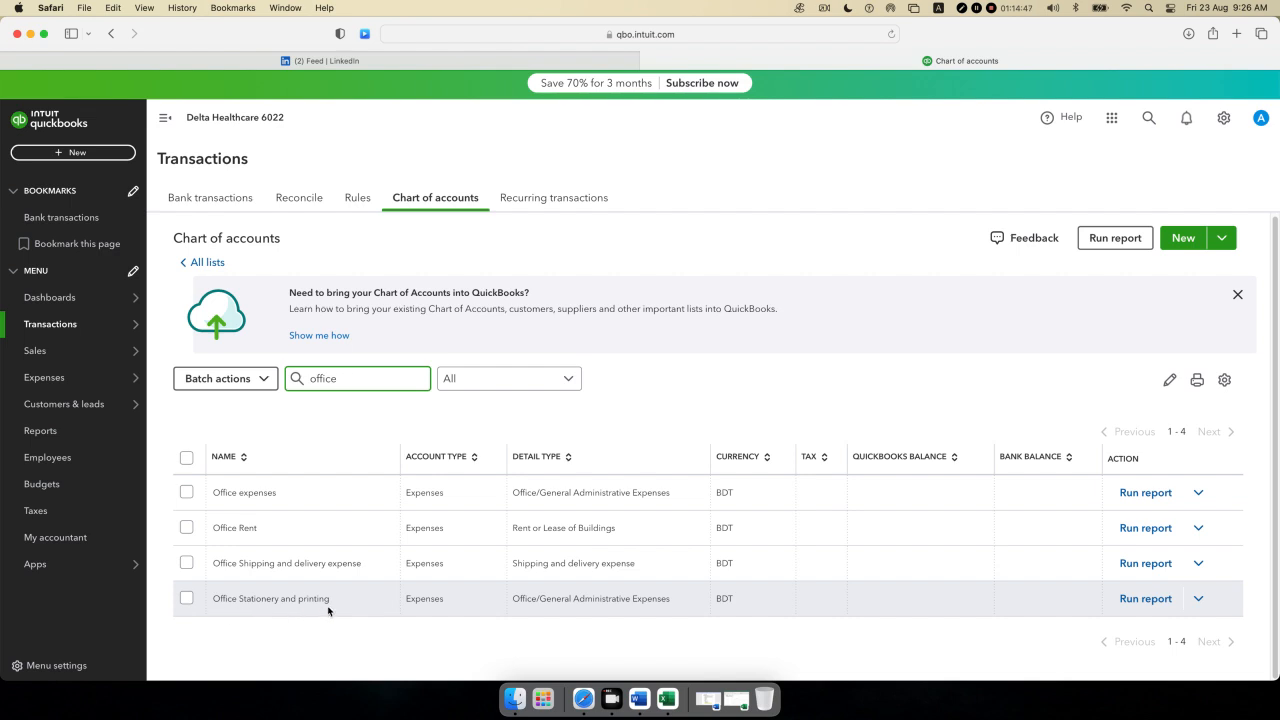
# - Replace the chart of accounts filter with station to find the stationery accounts
pyautogui.press('BackSpace')
pyautogui.press('BackSpace')
pyautogui.press('BackSpace')
pyautogui.press('BackSpace')
pyautogui.press('BackSpace')
pyautogui.press('BackSpace')
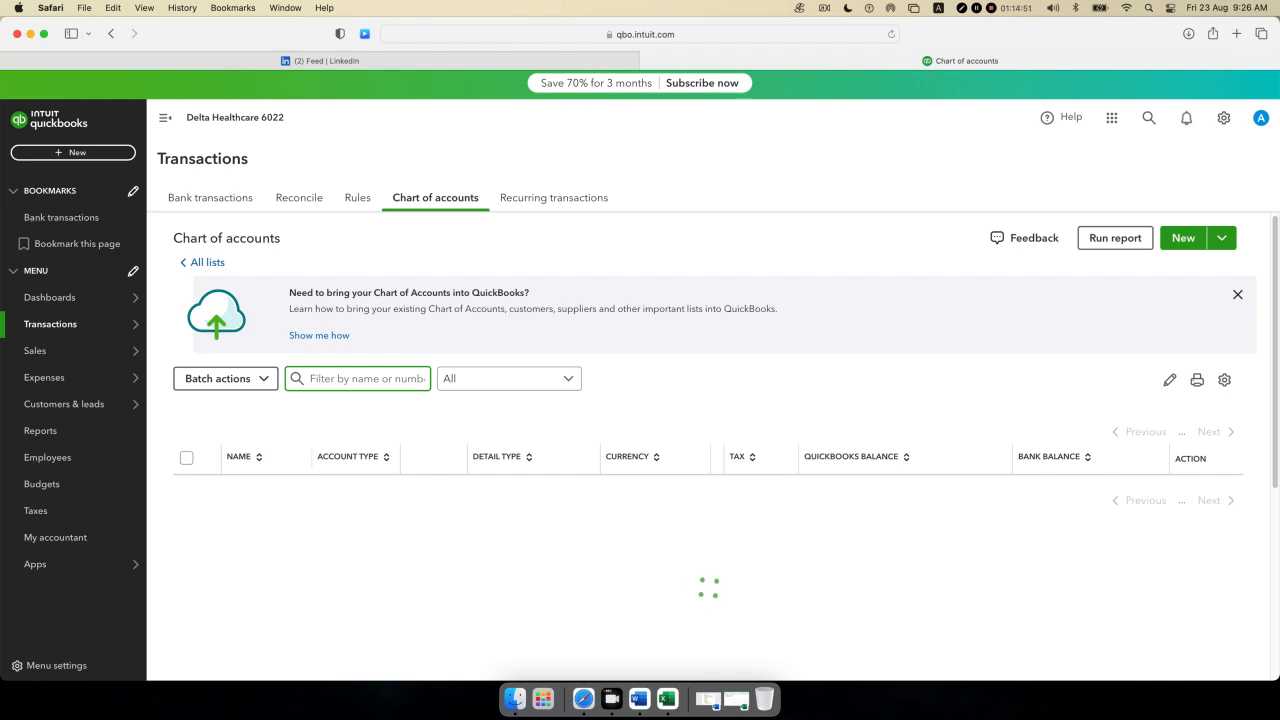
pyautogui.write('station')
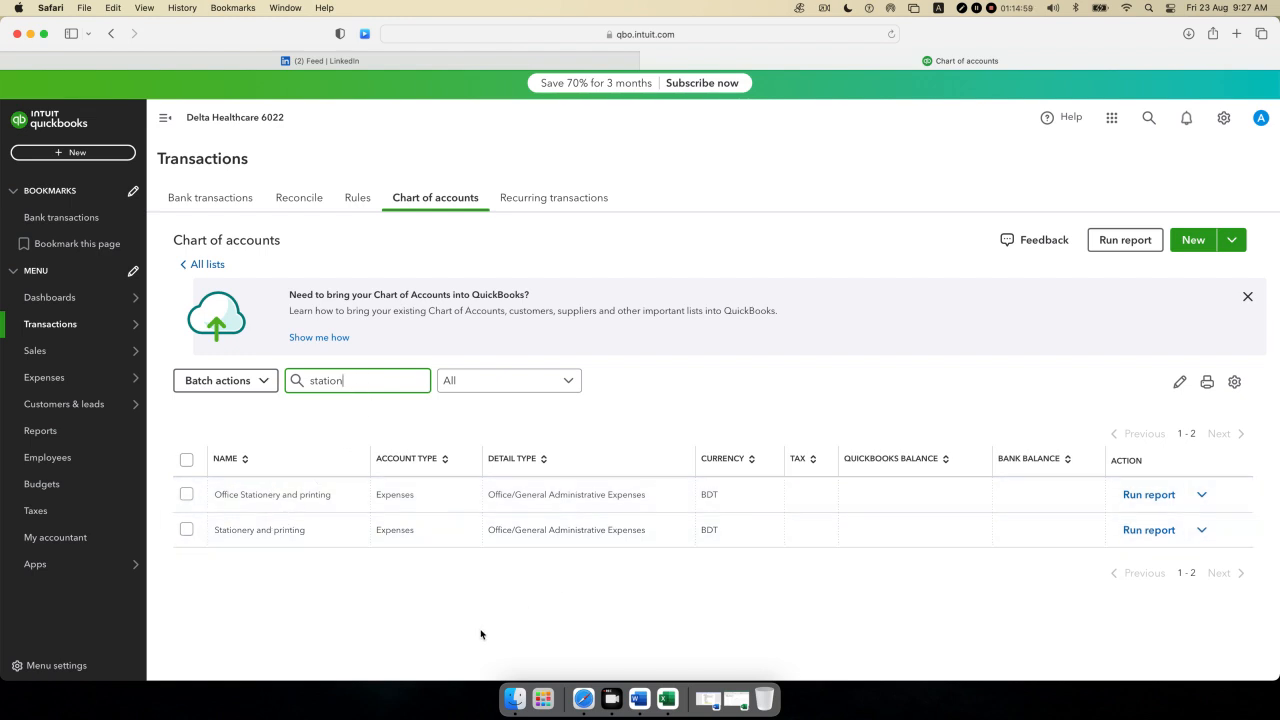
# - Clear the name filter to list the whole chart of accounts
pyautogui.press('BackSpace')
pyautogui.press('BackSpace')
pyautogui.press('BackSpace')
pyautogui.press('BackSpace')
pyautogui.press('BackSpace')
pyautogui.press('BackSpace')
pyautogui.press('BackSpace')
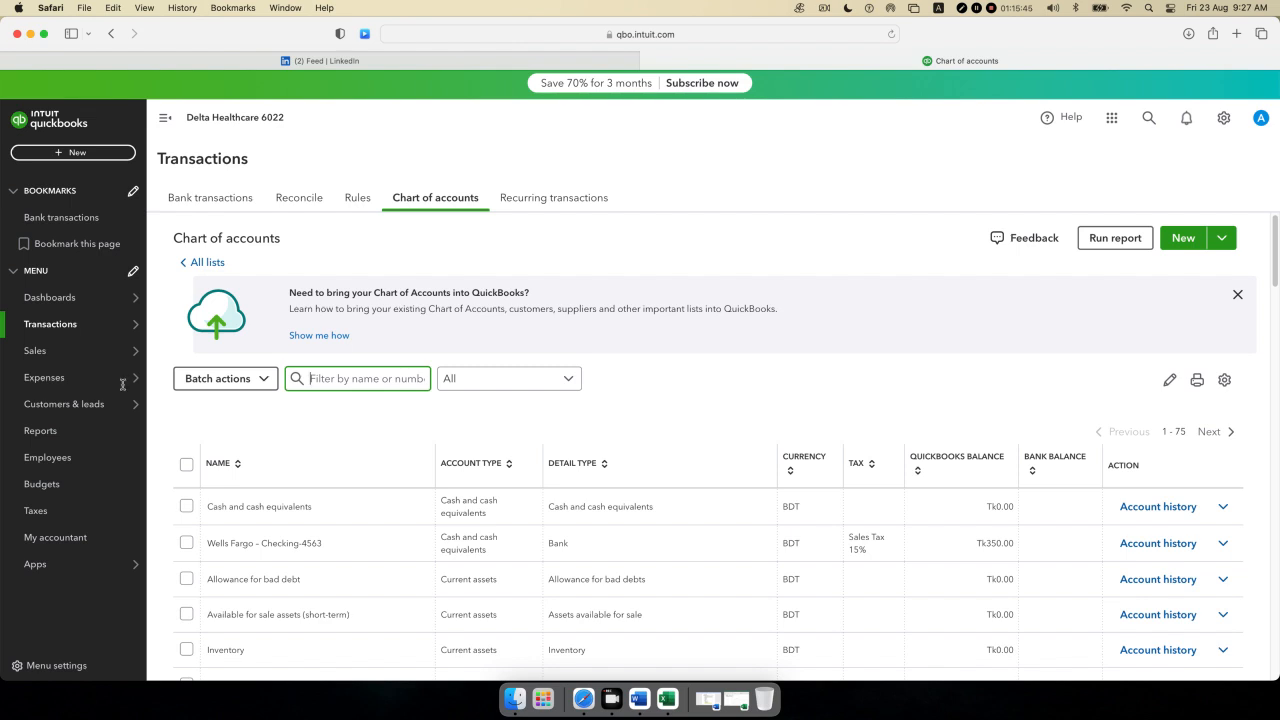
# - Open the Taxes area and review both the returns and the payments for Sales Tax 15%
pyautogui.click(36, 512)
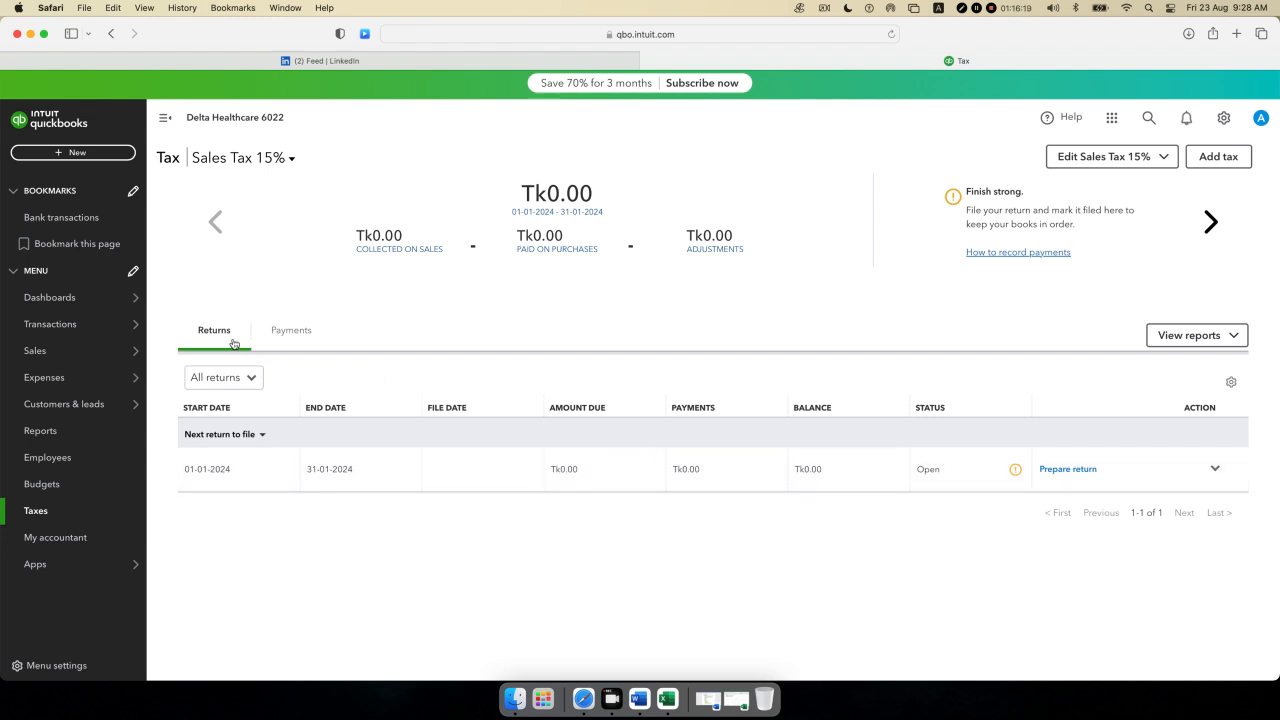
pyautogui.click(290, 338)
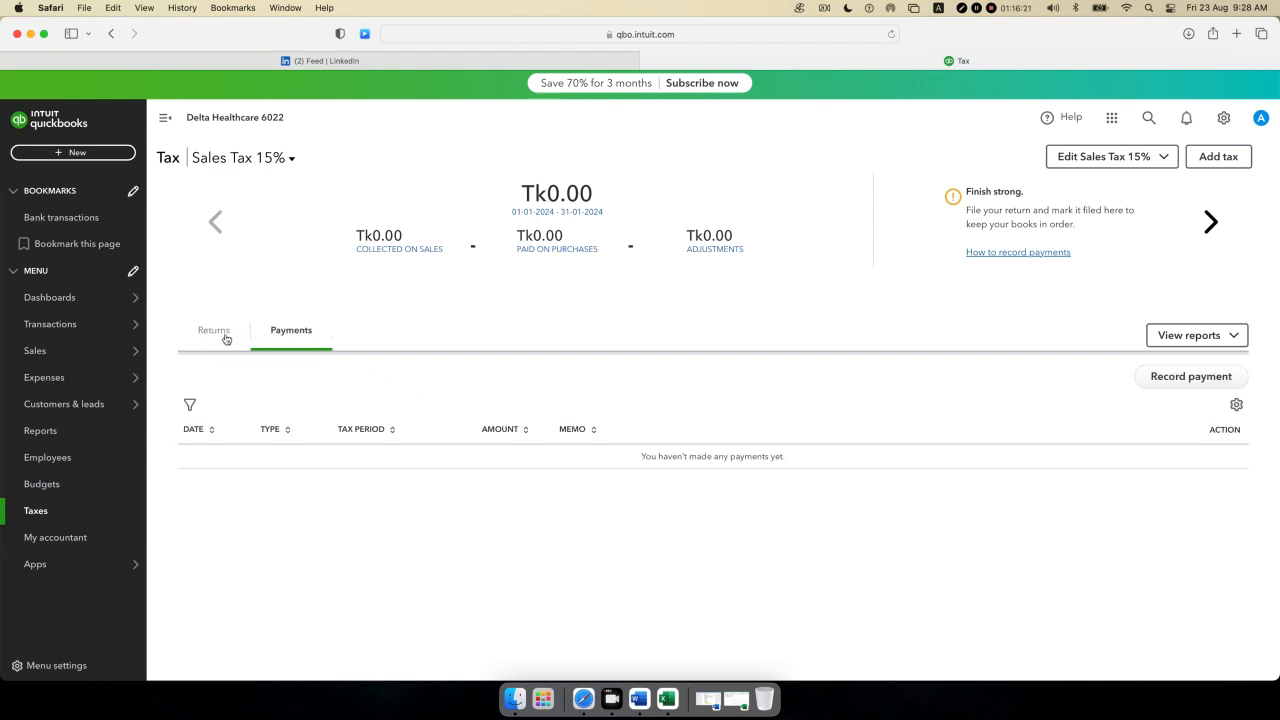
pyautogui.click(225, 339)
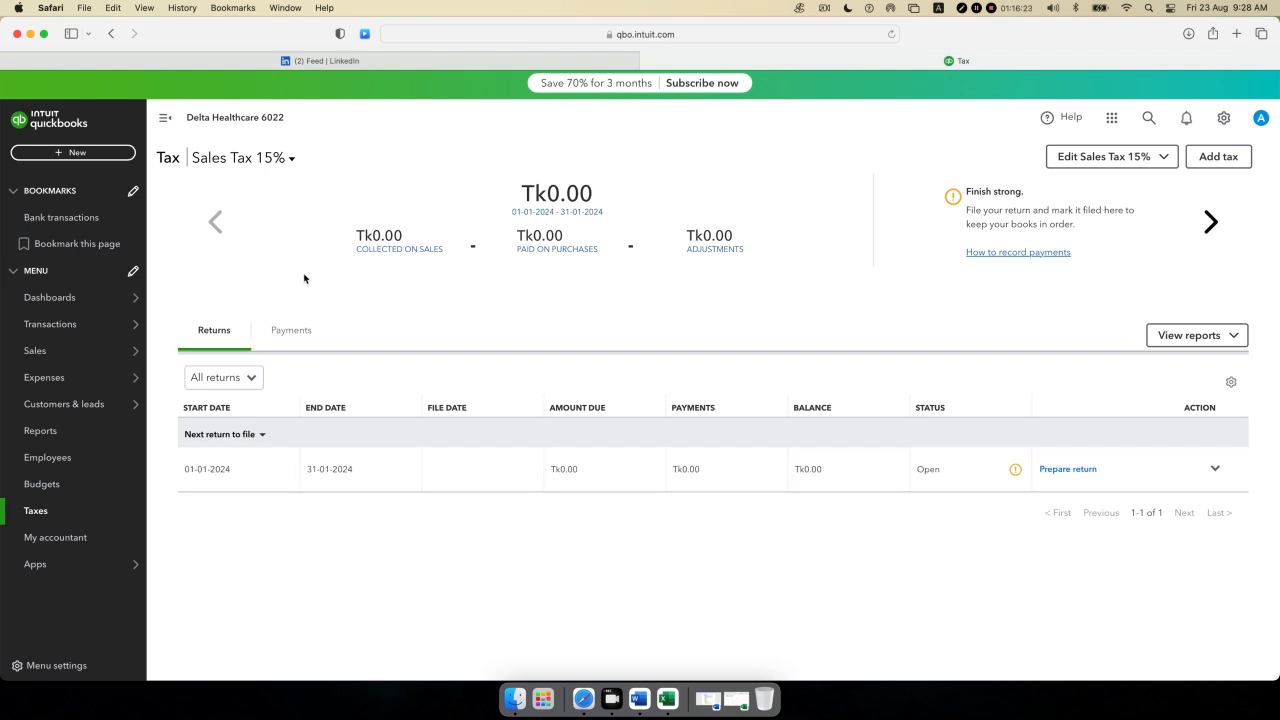
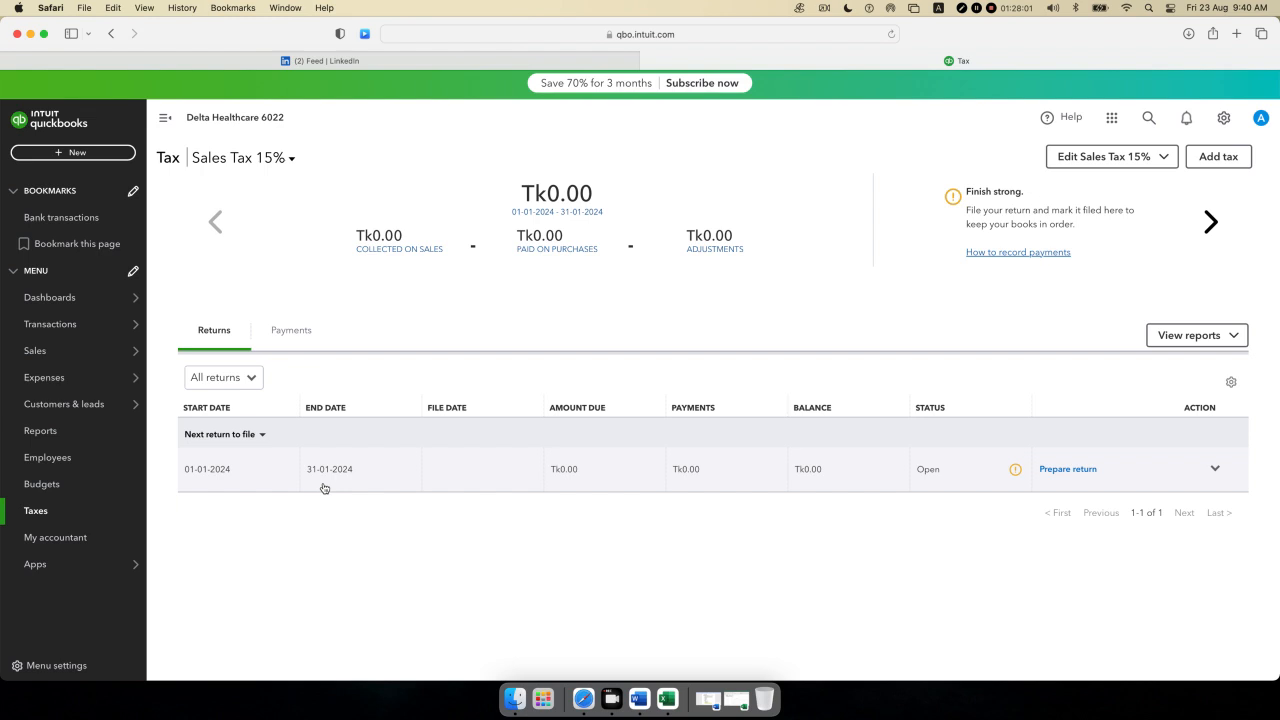
pyautogui.click(294, 331)
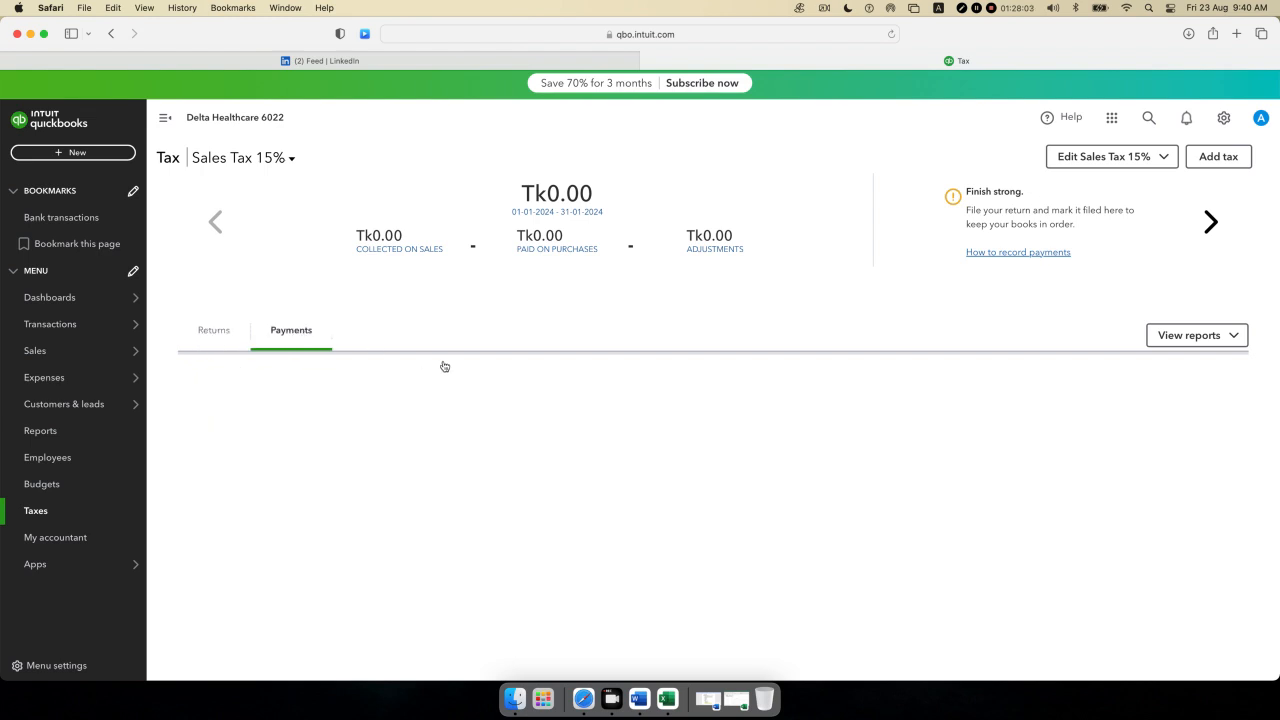
pyautogui.click(227, 332)
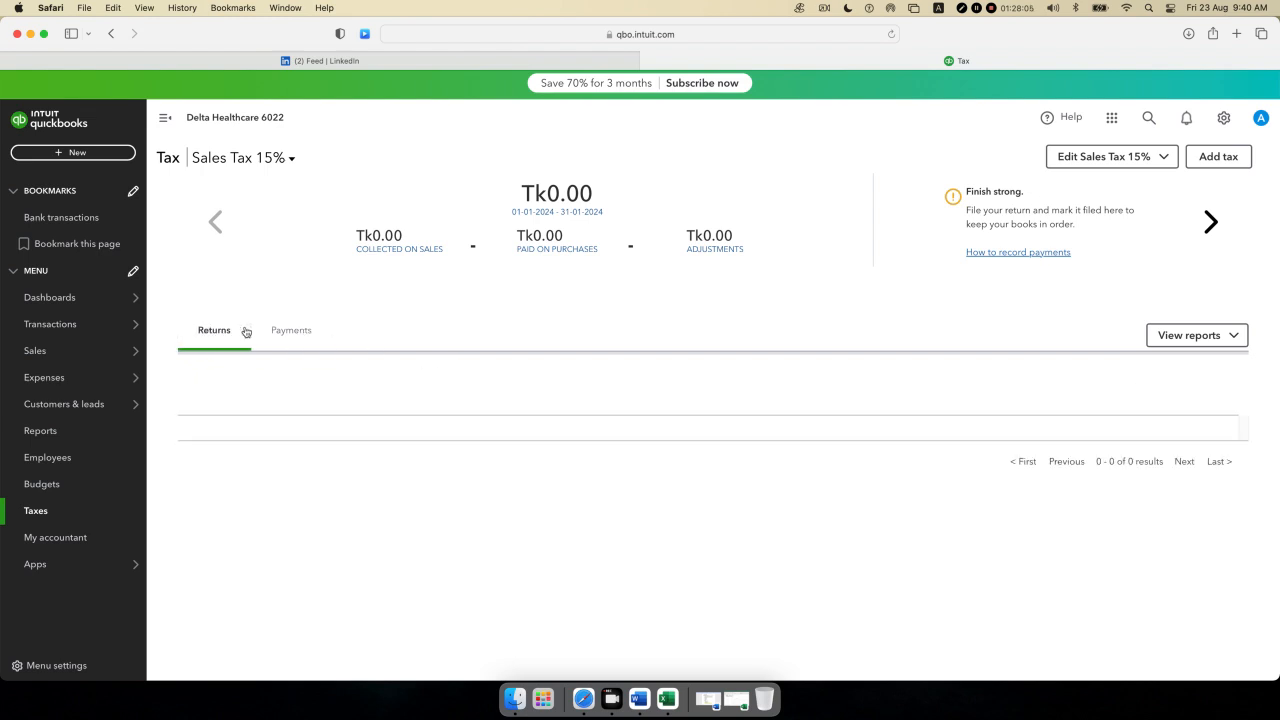
pyautogui.click(291, 331)
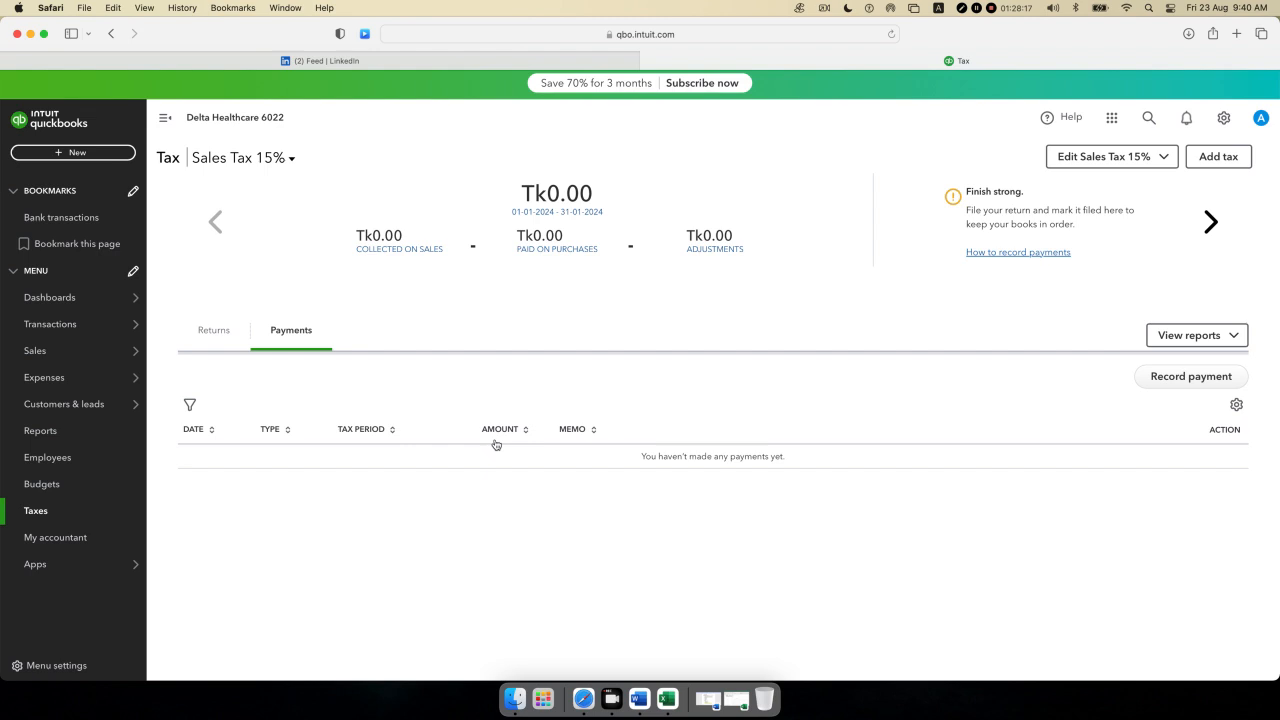
pyautogui.click(207, 340)
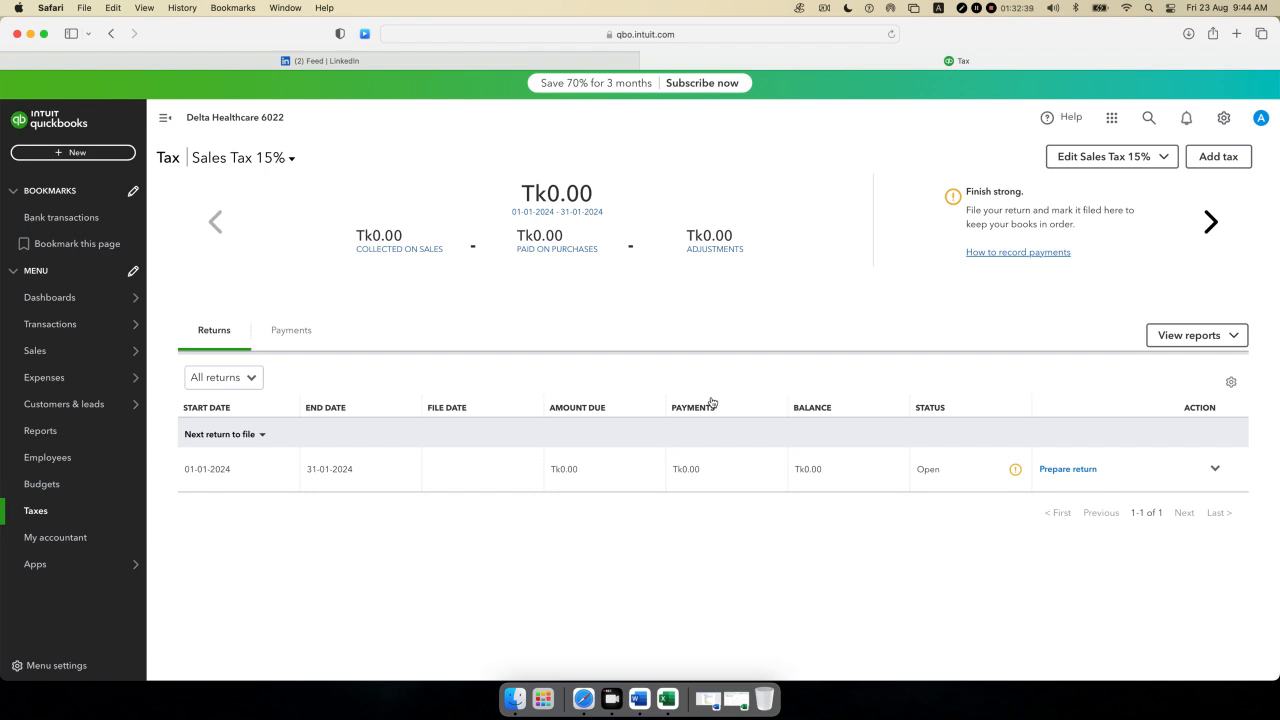
pyautogui.click(296, 334)
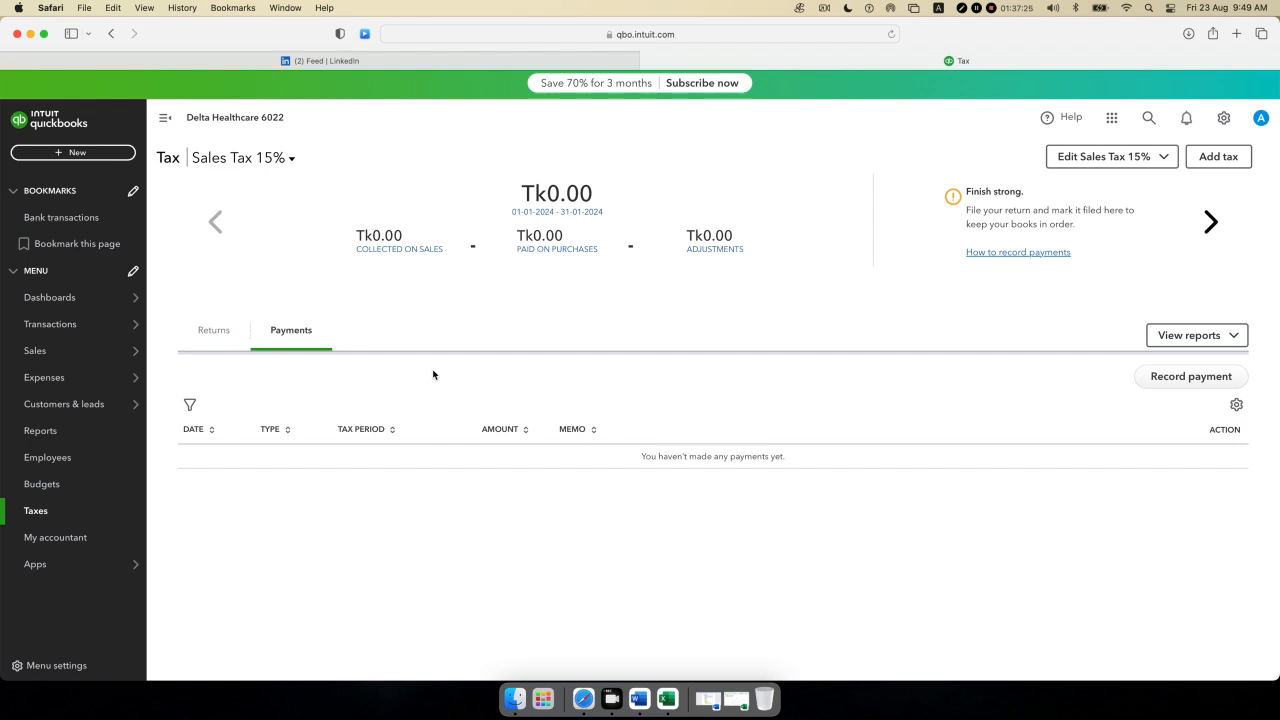
# - Open the QuickBooks website in a new browser tab and continue to its global site
pyautogui.click(1236, 33)
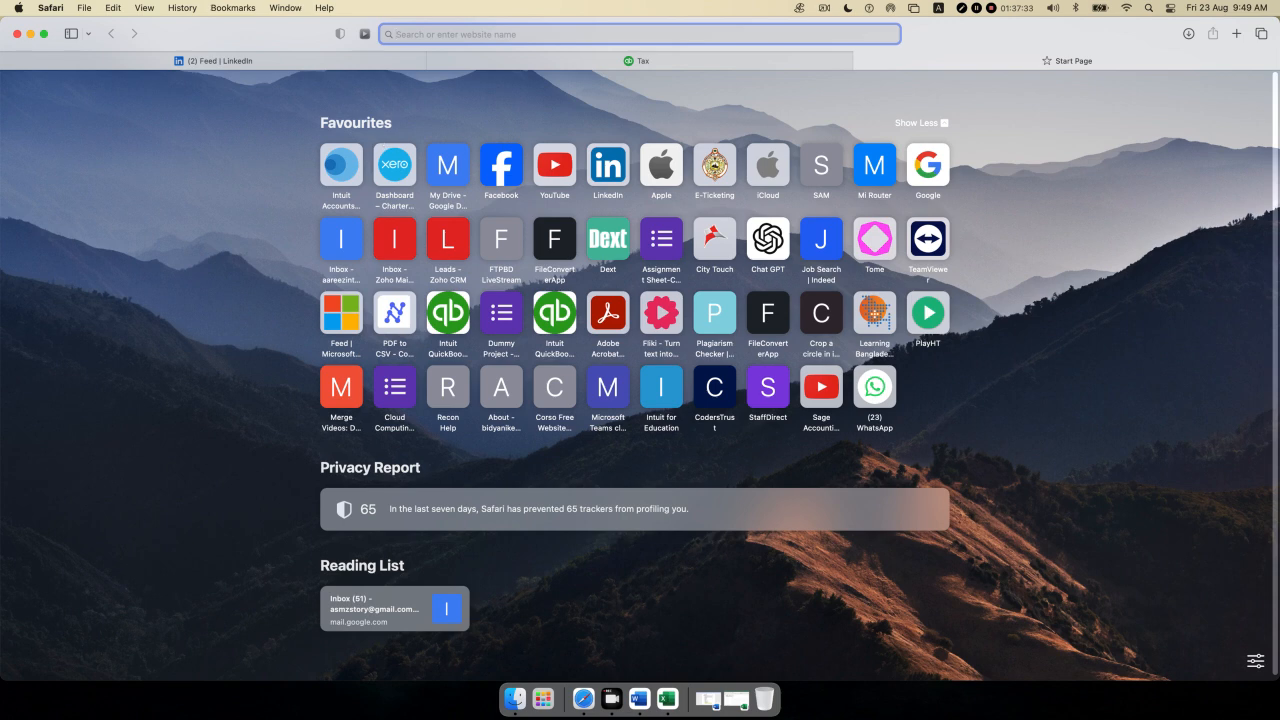
pyautogui.write('quickbooks')
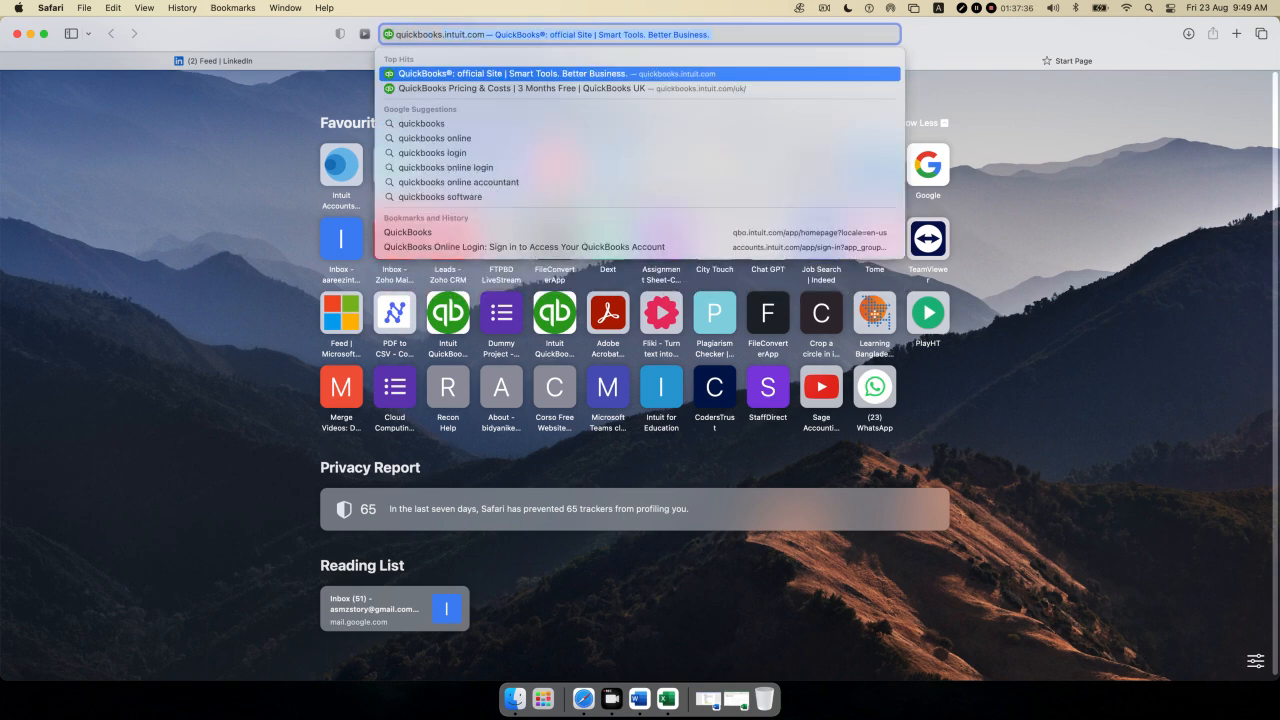
pyautogui.write('.com')
pyautogui.press('Return')
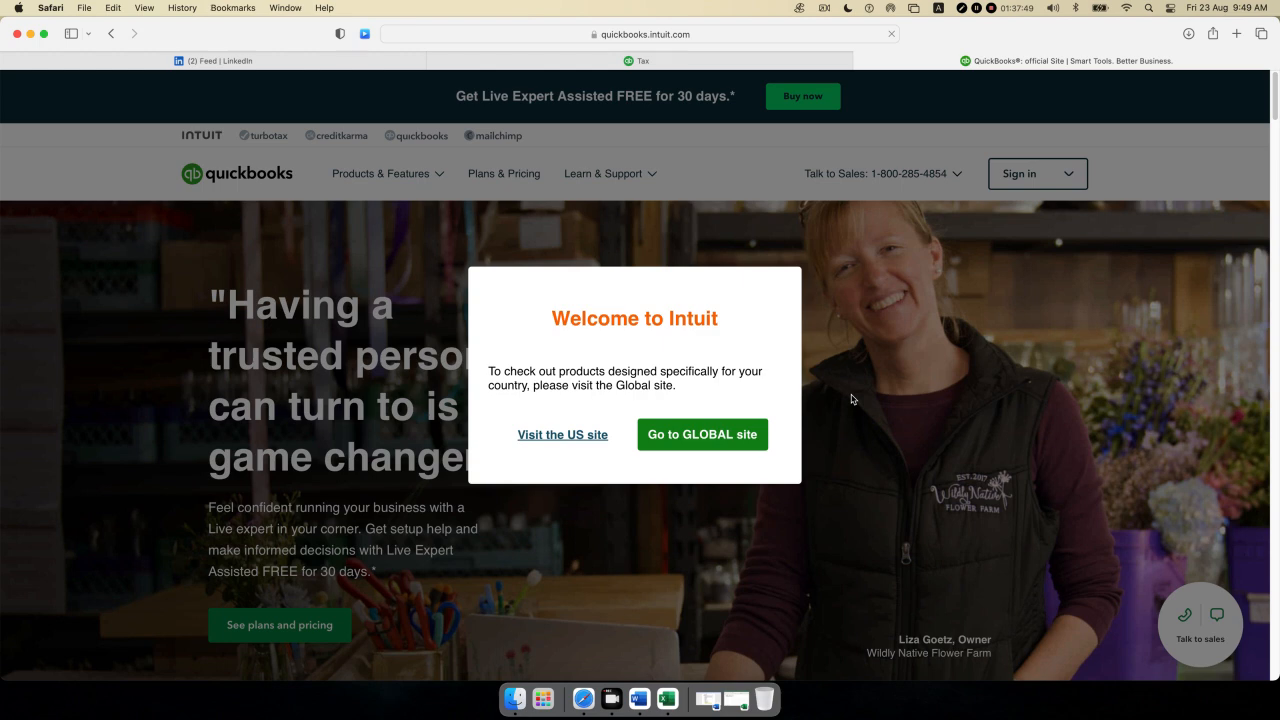
pyautogui.click(709, 432)
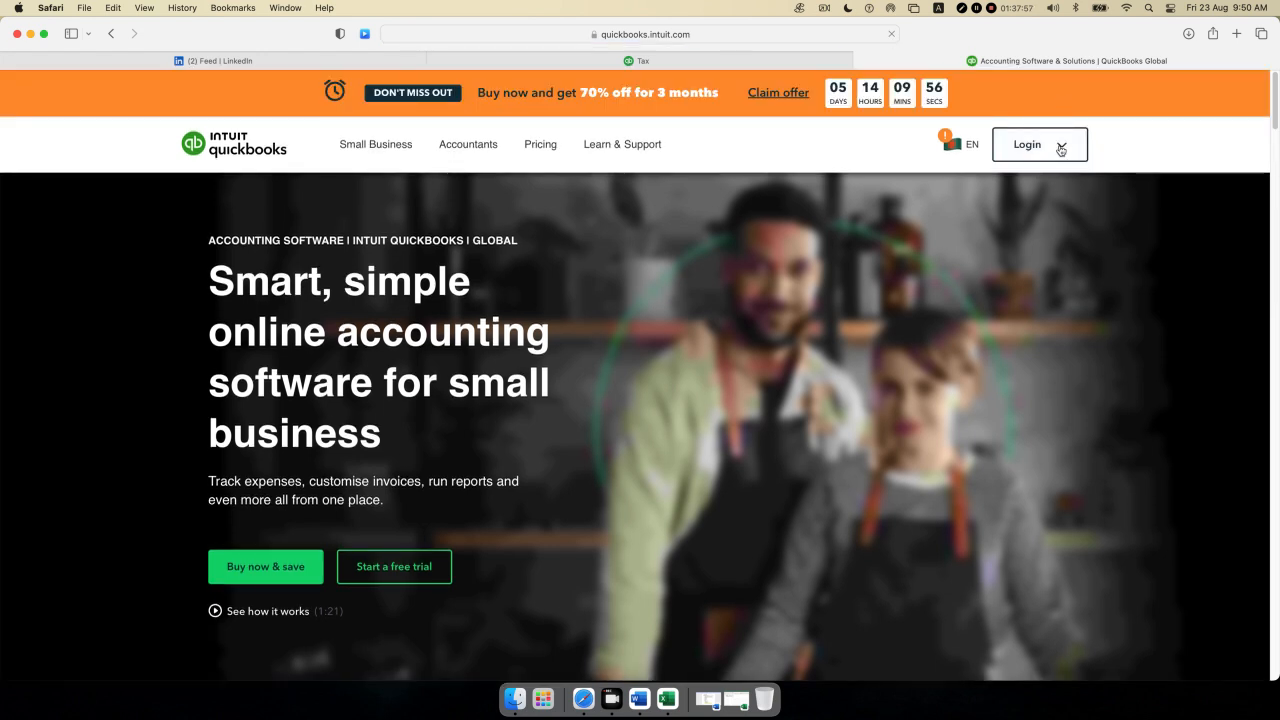
# - Log in to QuickBooks Online from the global site and add an empty browser tab, keeping the QuickBooks page in view
pyautogui.click(1060, 150)
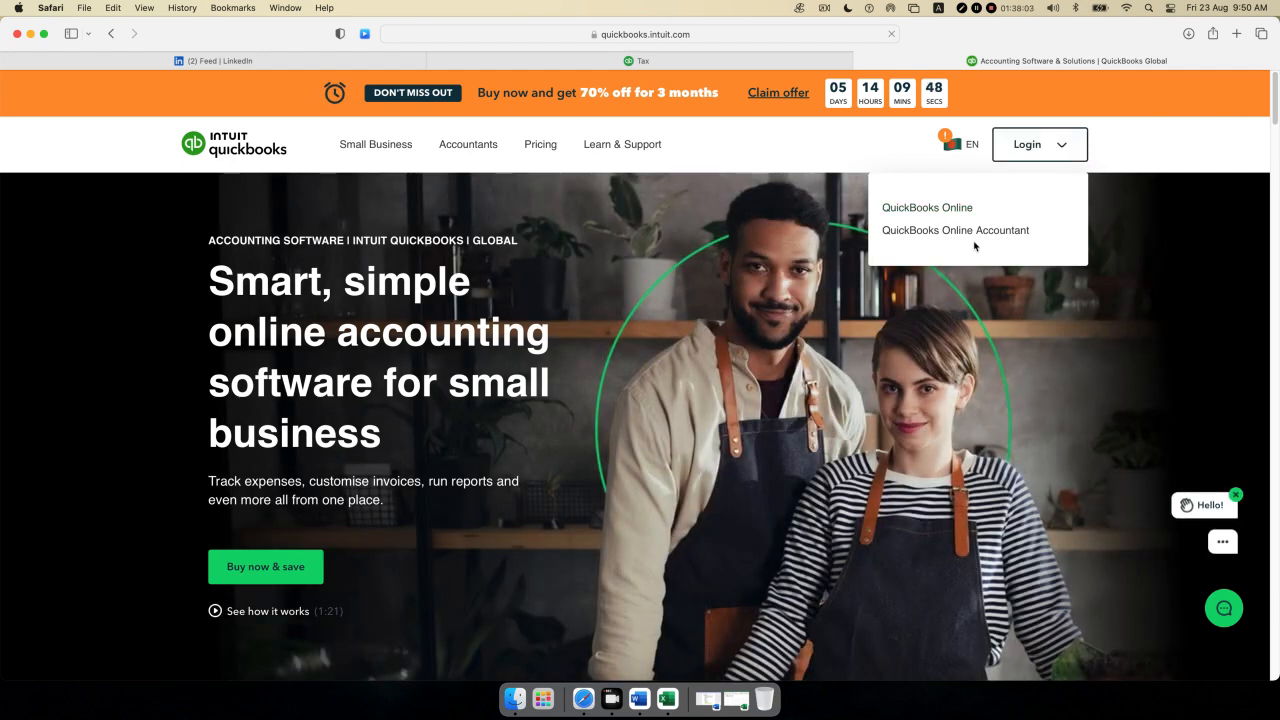
pyautogui.click(923, 210)
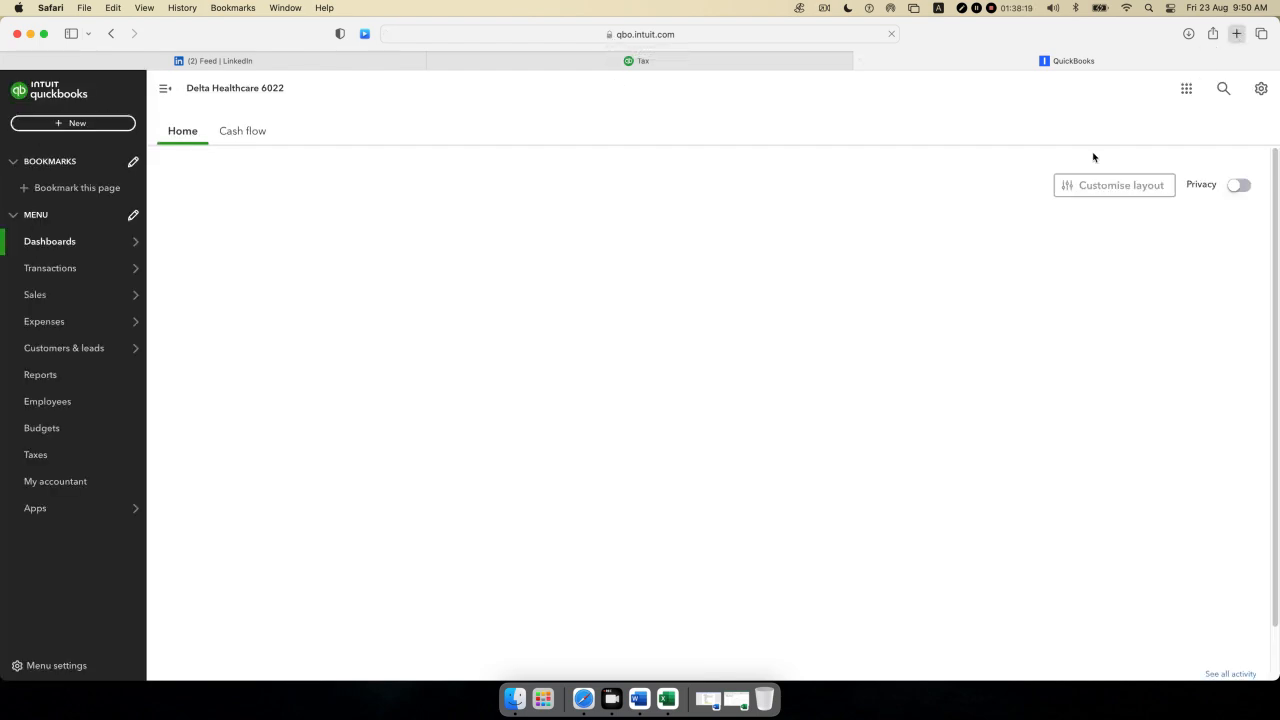
pyautogui.press('super+t')
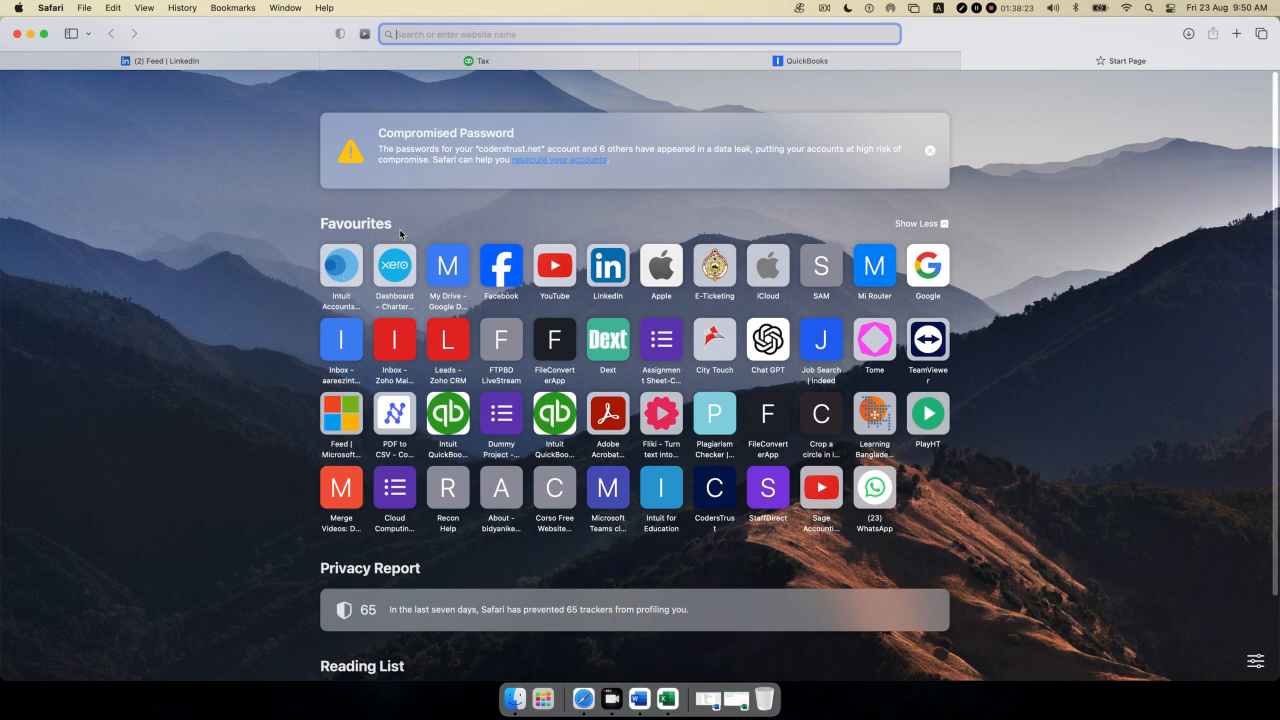
pyautogui.hotkey('ctrl', 'shift', 'Tab')
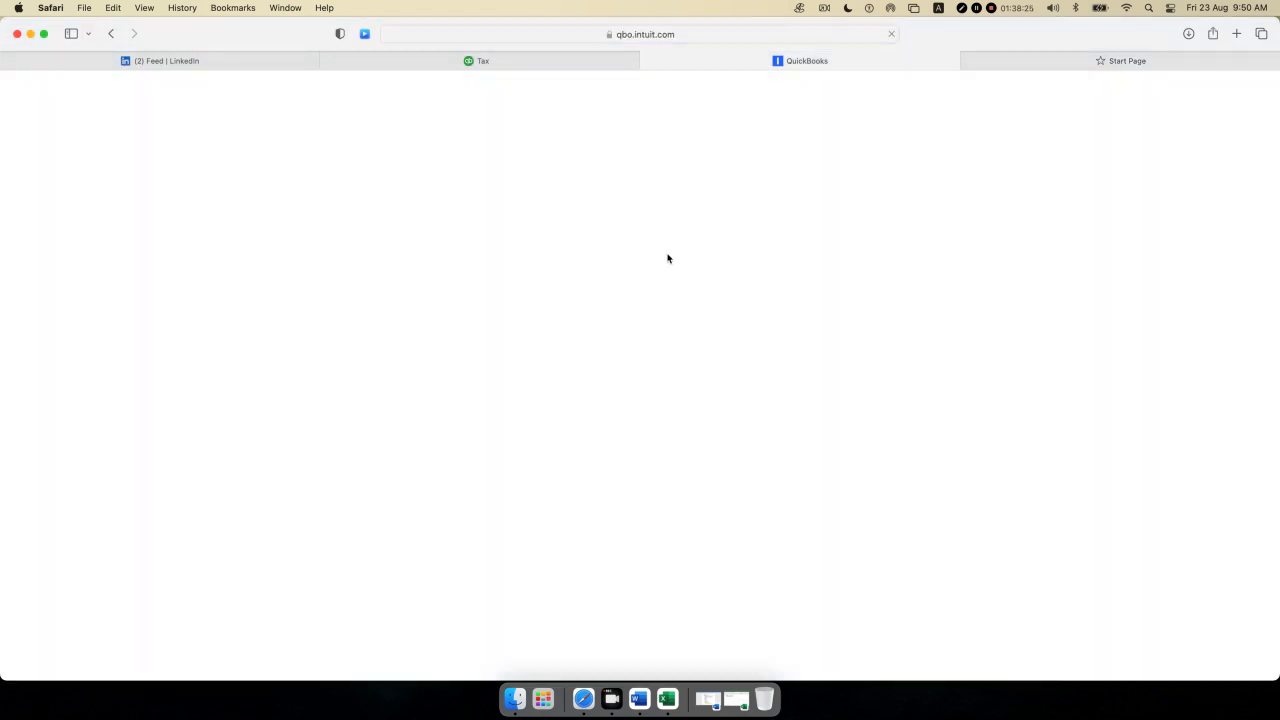